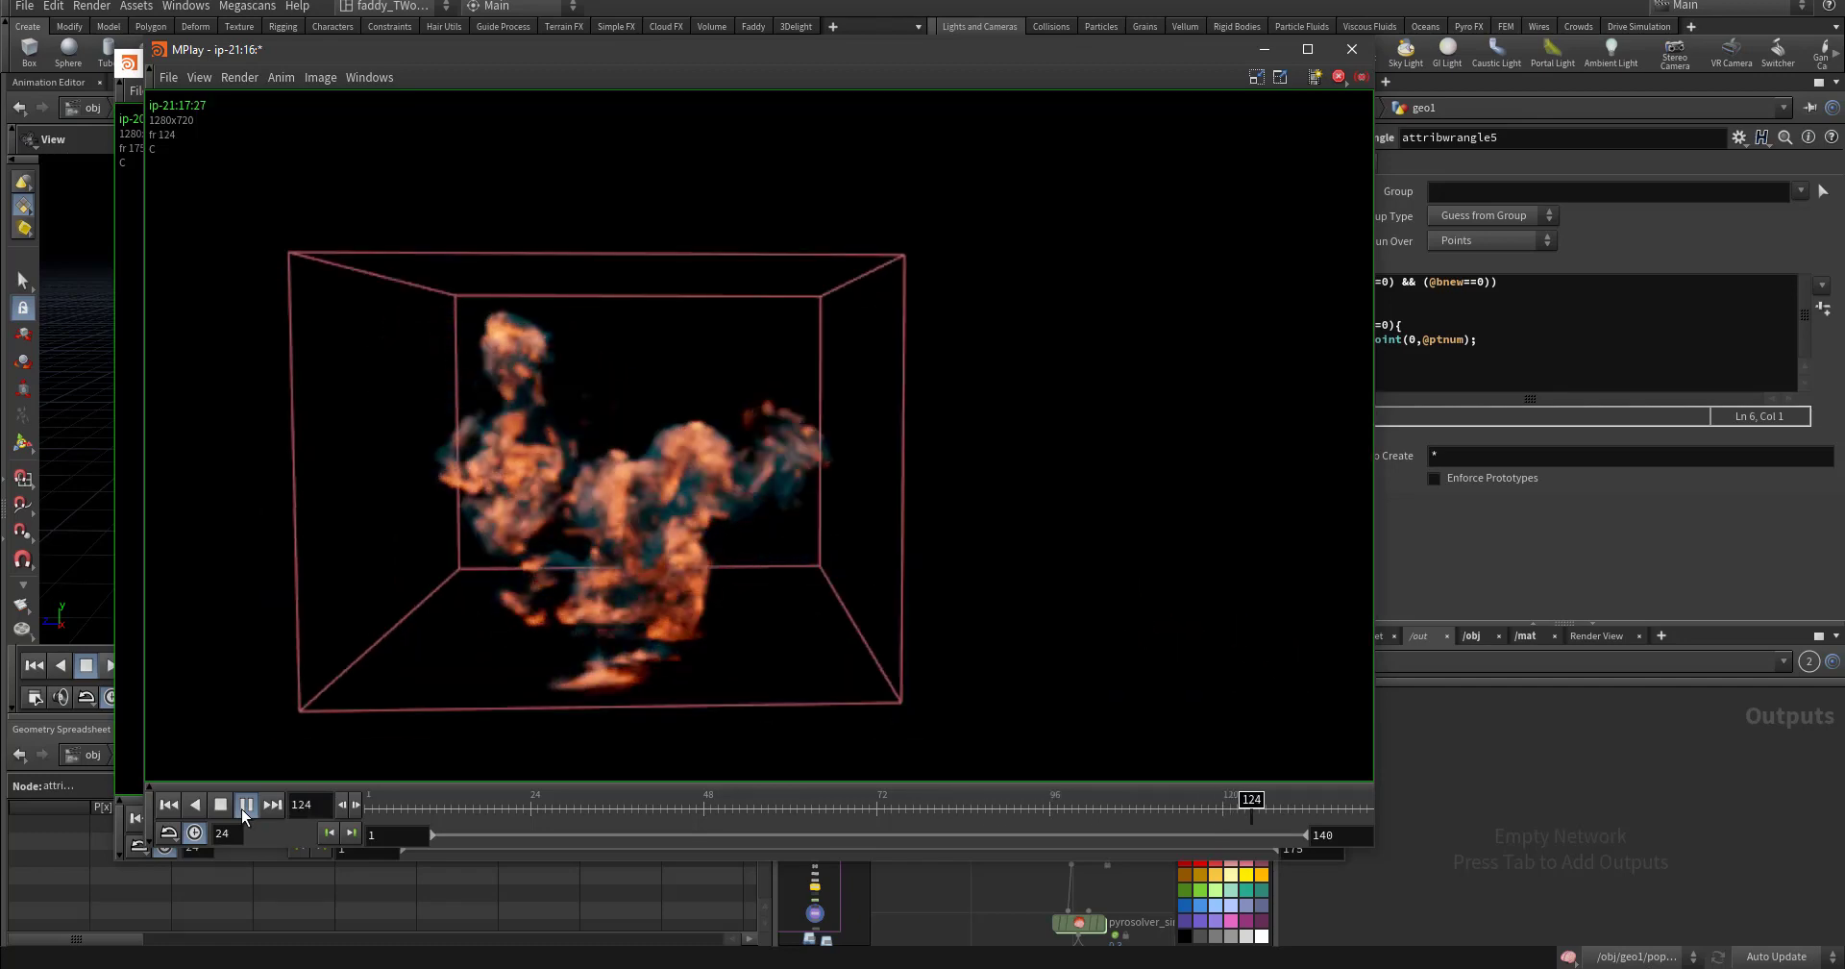
# - Bring the older MPlay flipbook window (ip-20:42) in front of the playing explosion
pyautogui.click(130, 711)
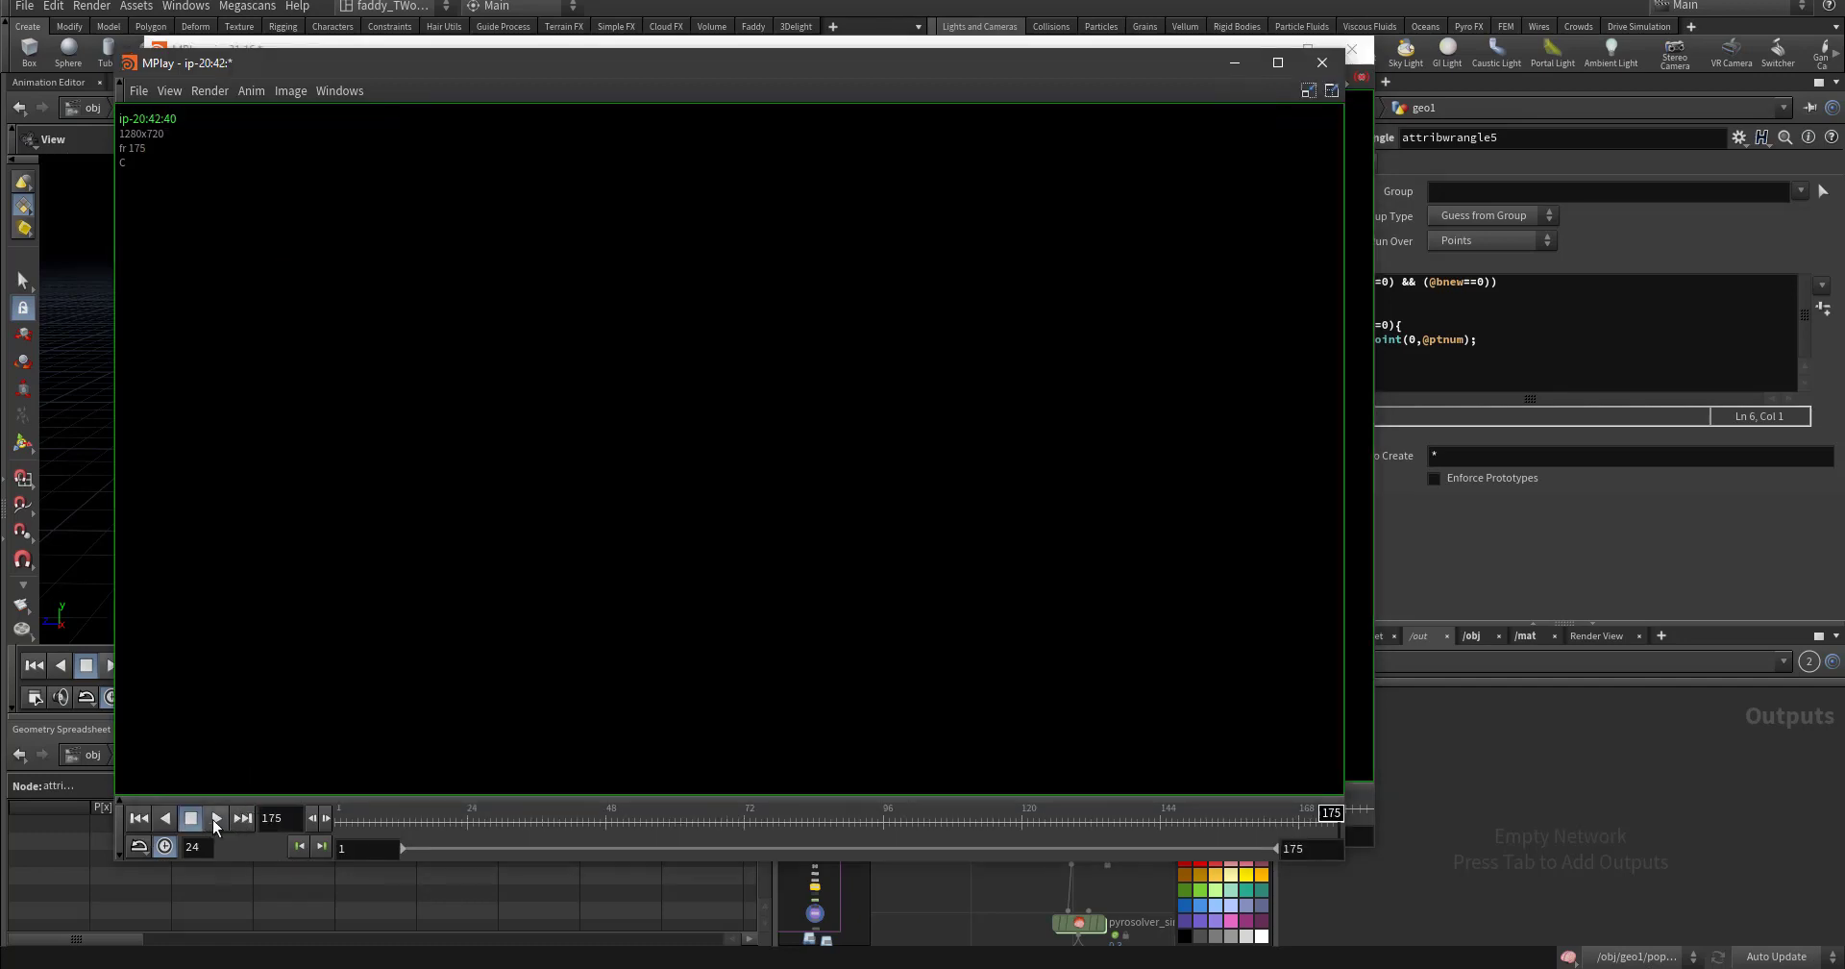
# - Play the 175-frame flipbook in MPlay and stop it at frame 29
pyautogui.click(215, 818)
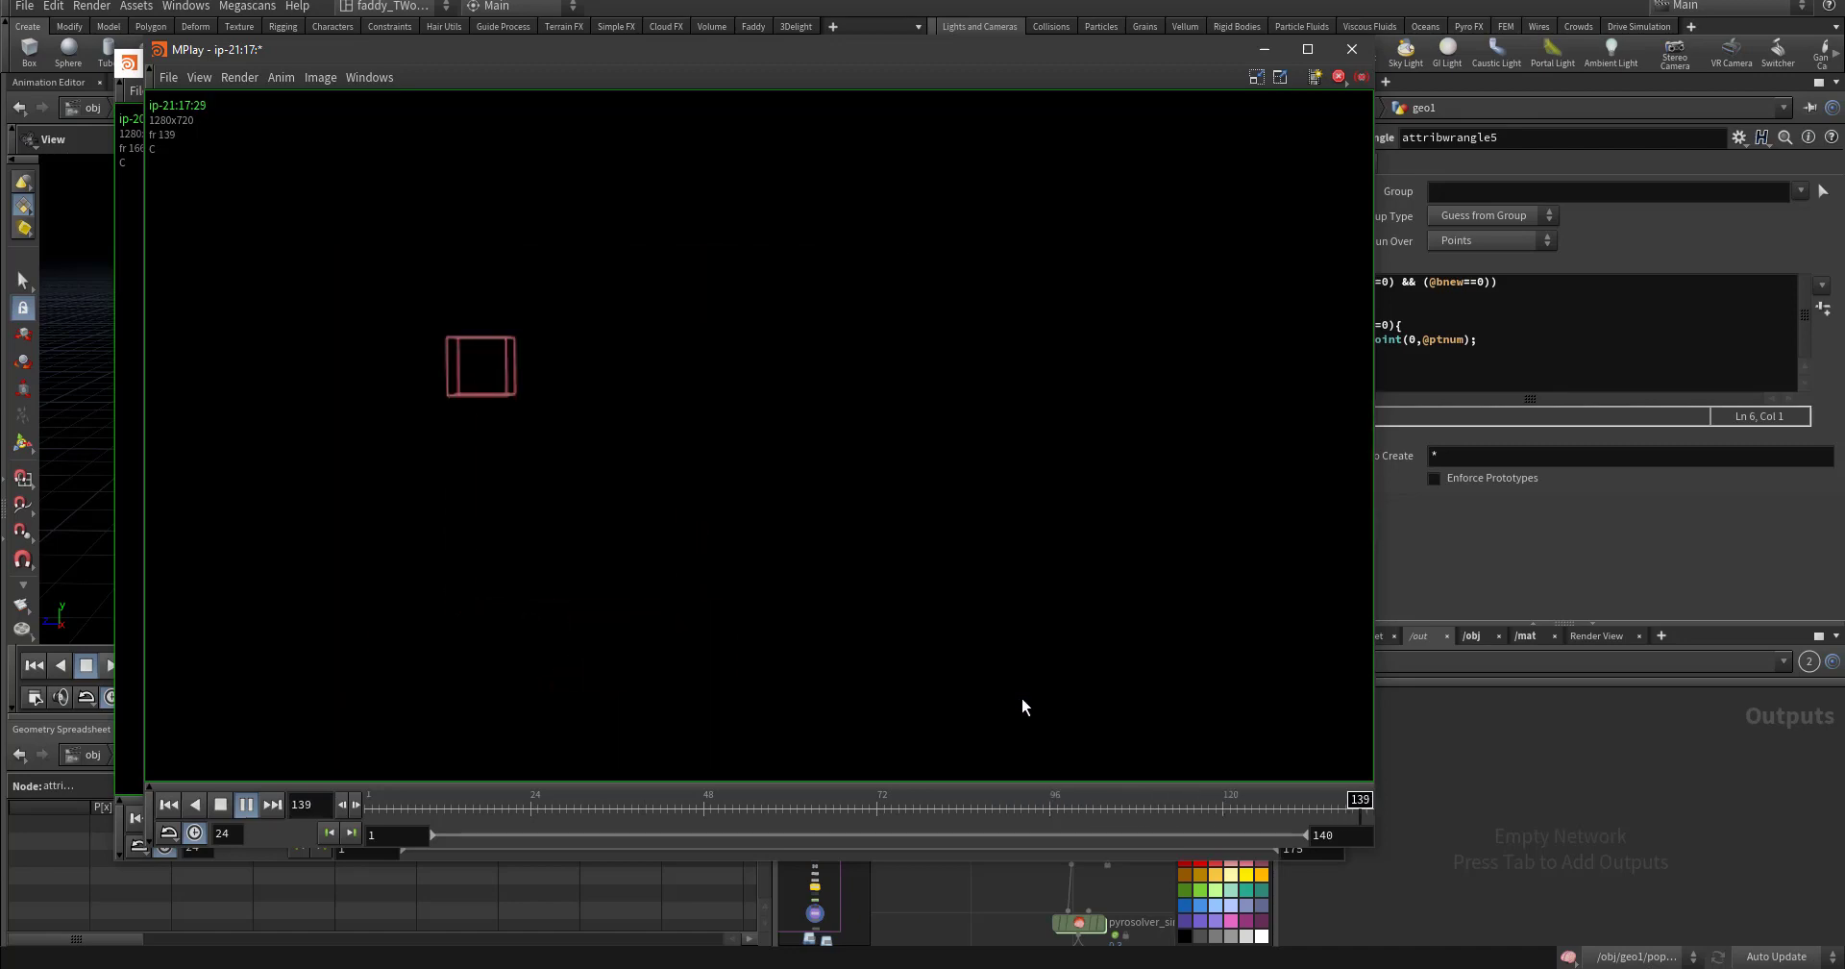
pyautogui.click(249, 805)
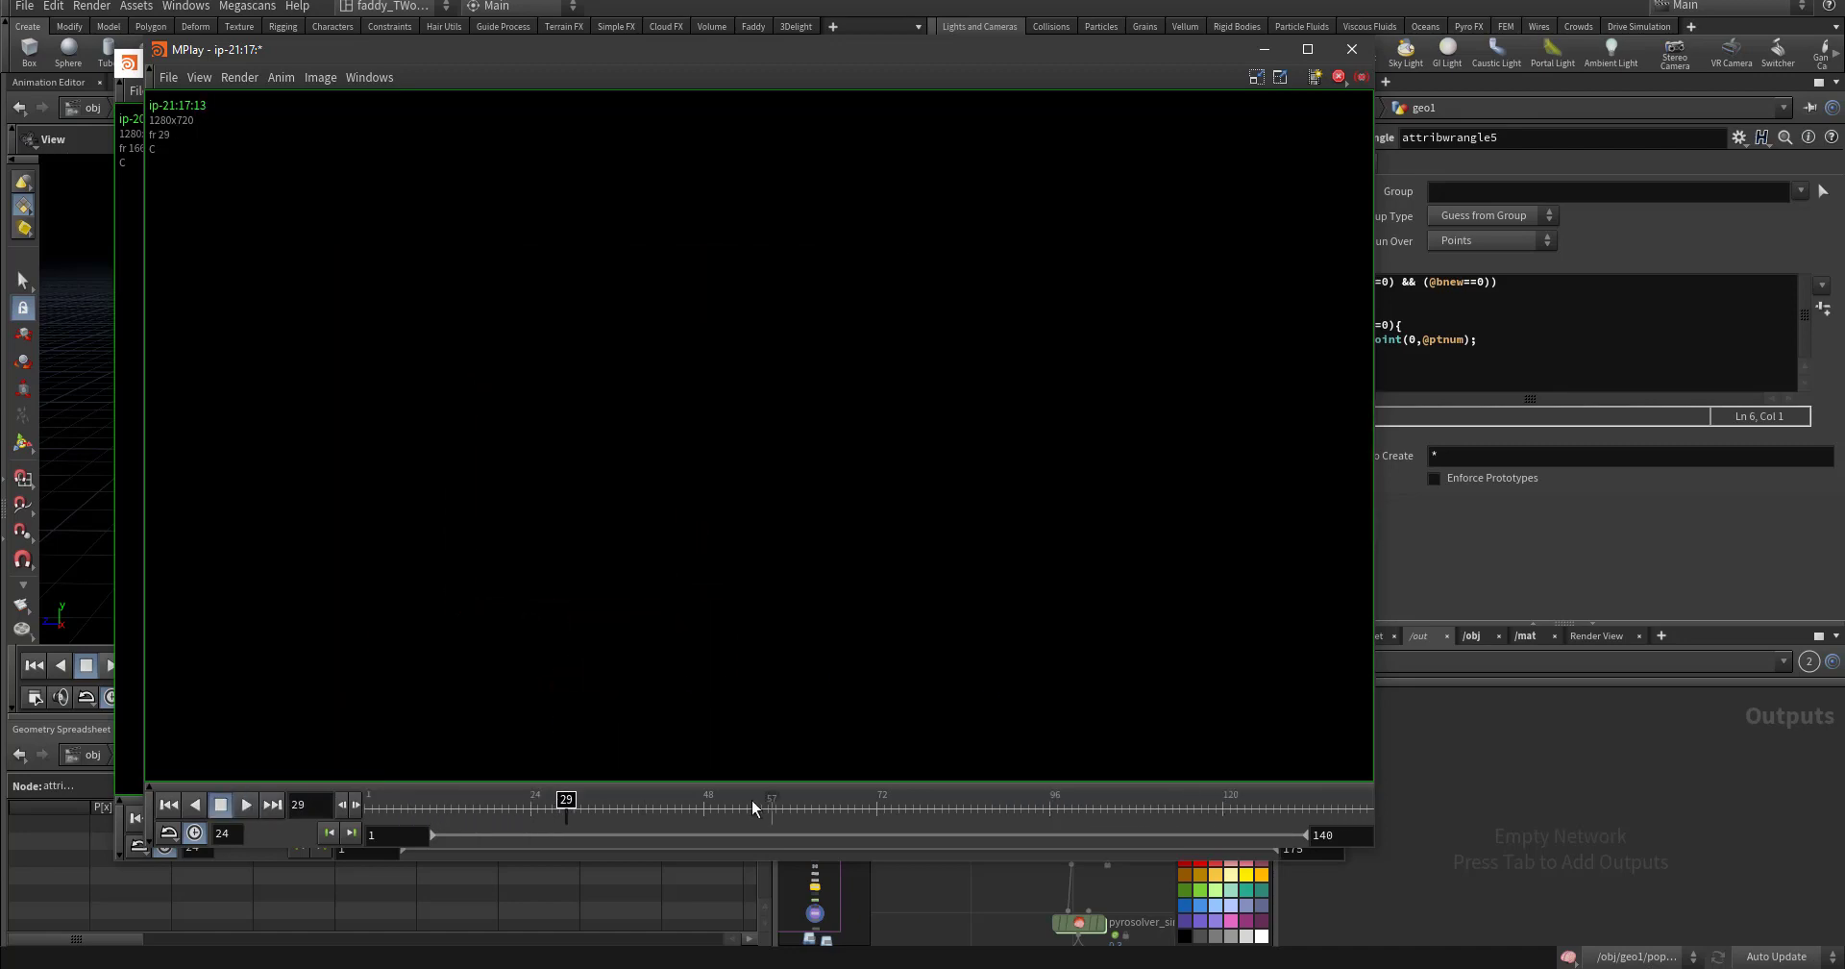
# - Back in Houdini, add a Pyro Configure Billowy Smoke chain to the geo1 network
pyautogui.click(922, 906)
pyautogui.click(823, 931)
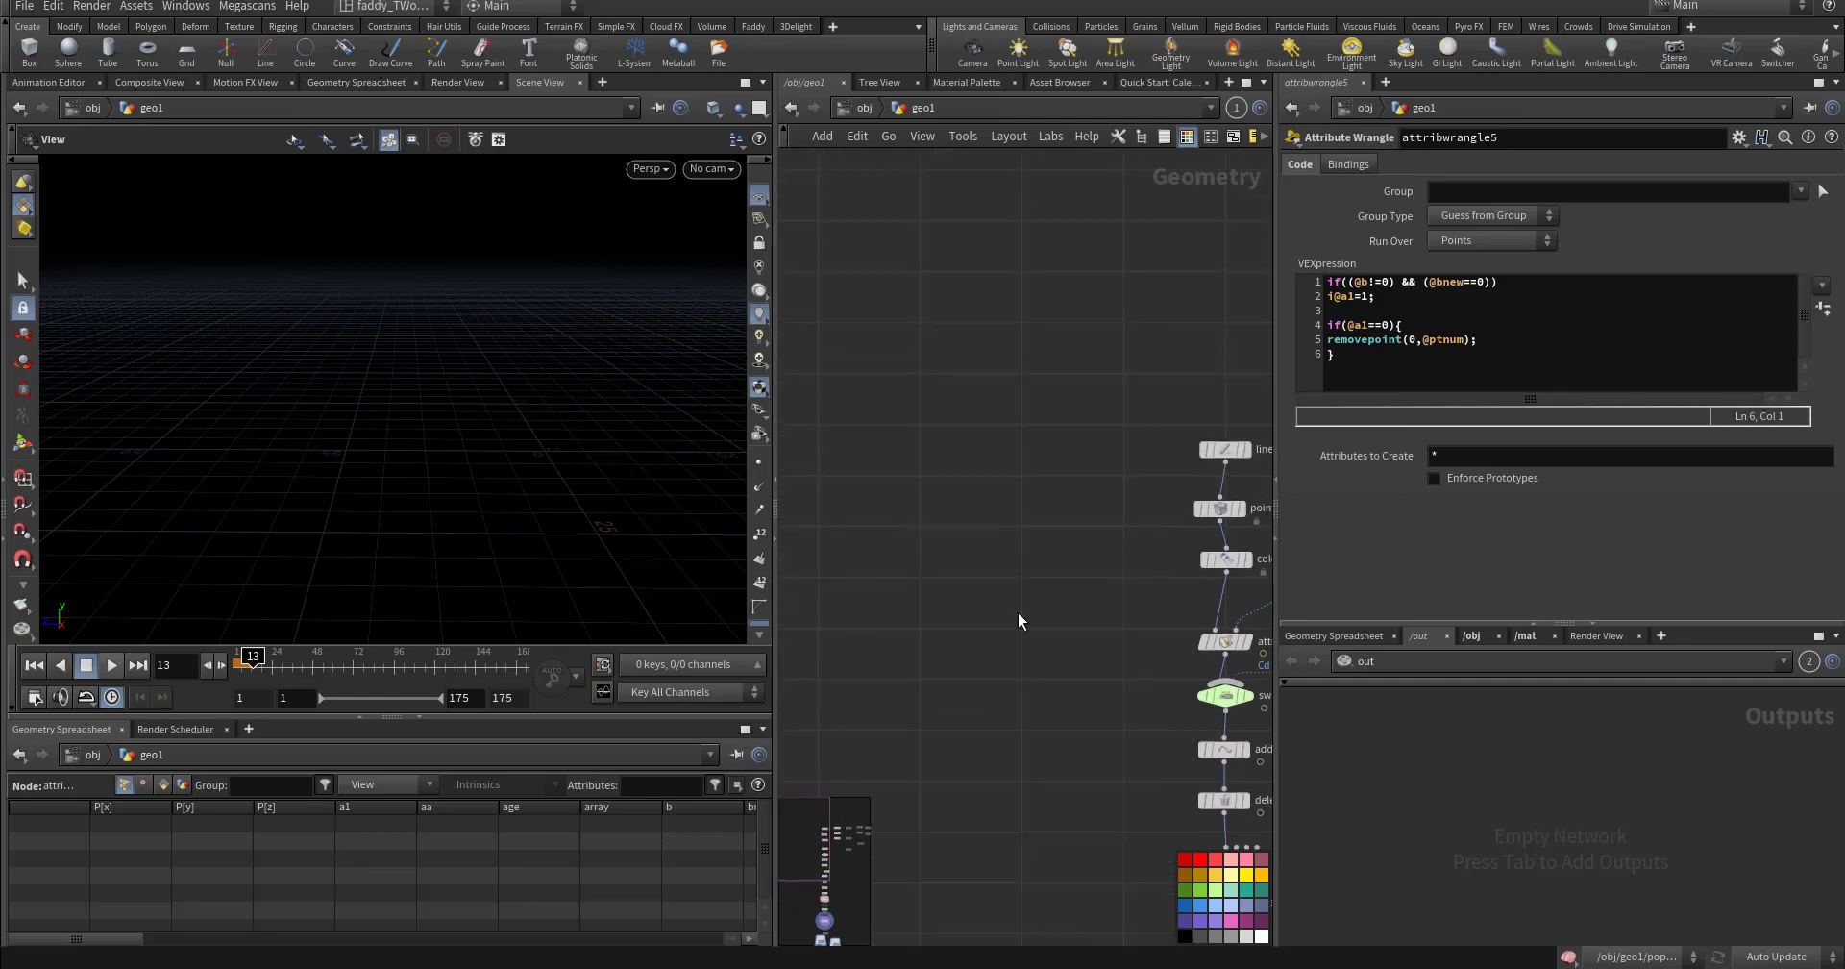
pyautogui.press('Tab')
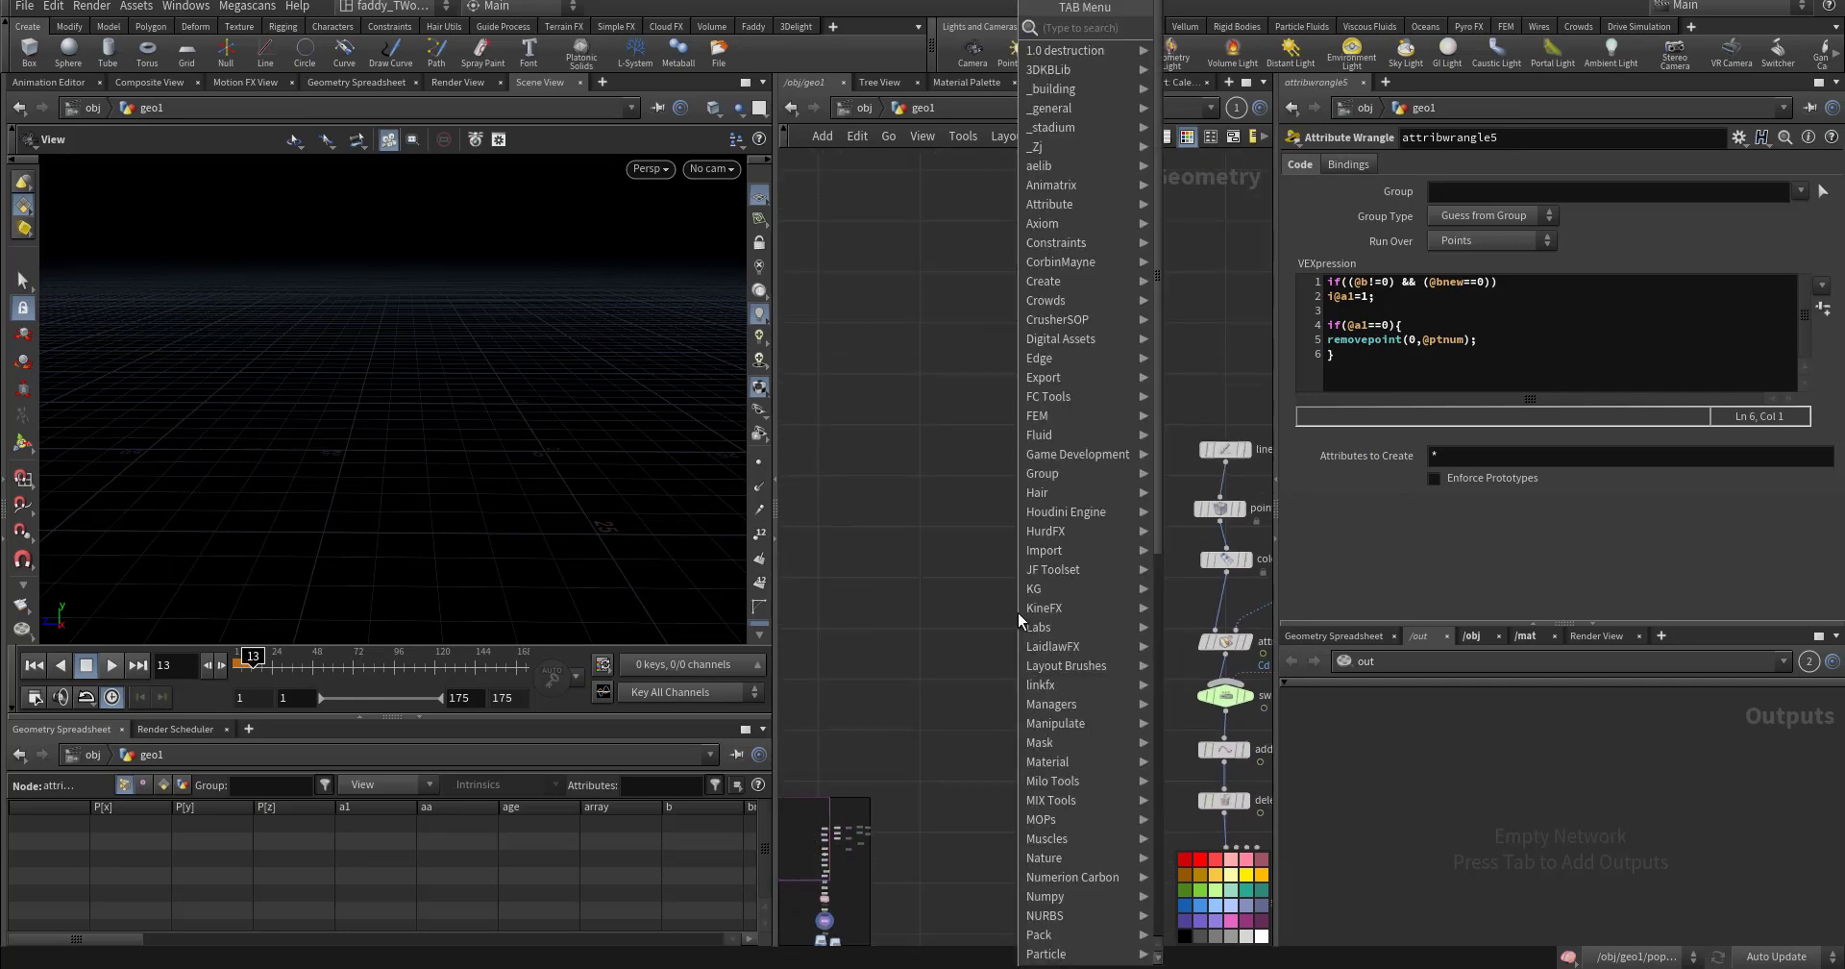
pyautogui.write('pyro')
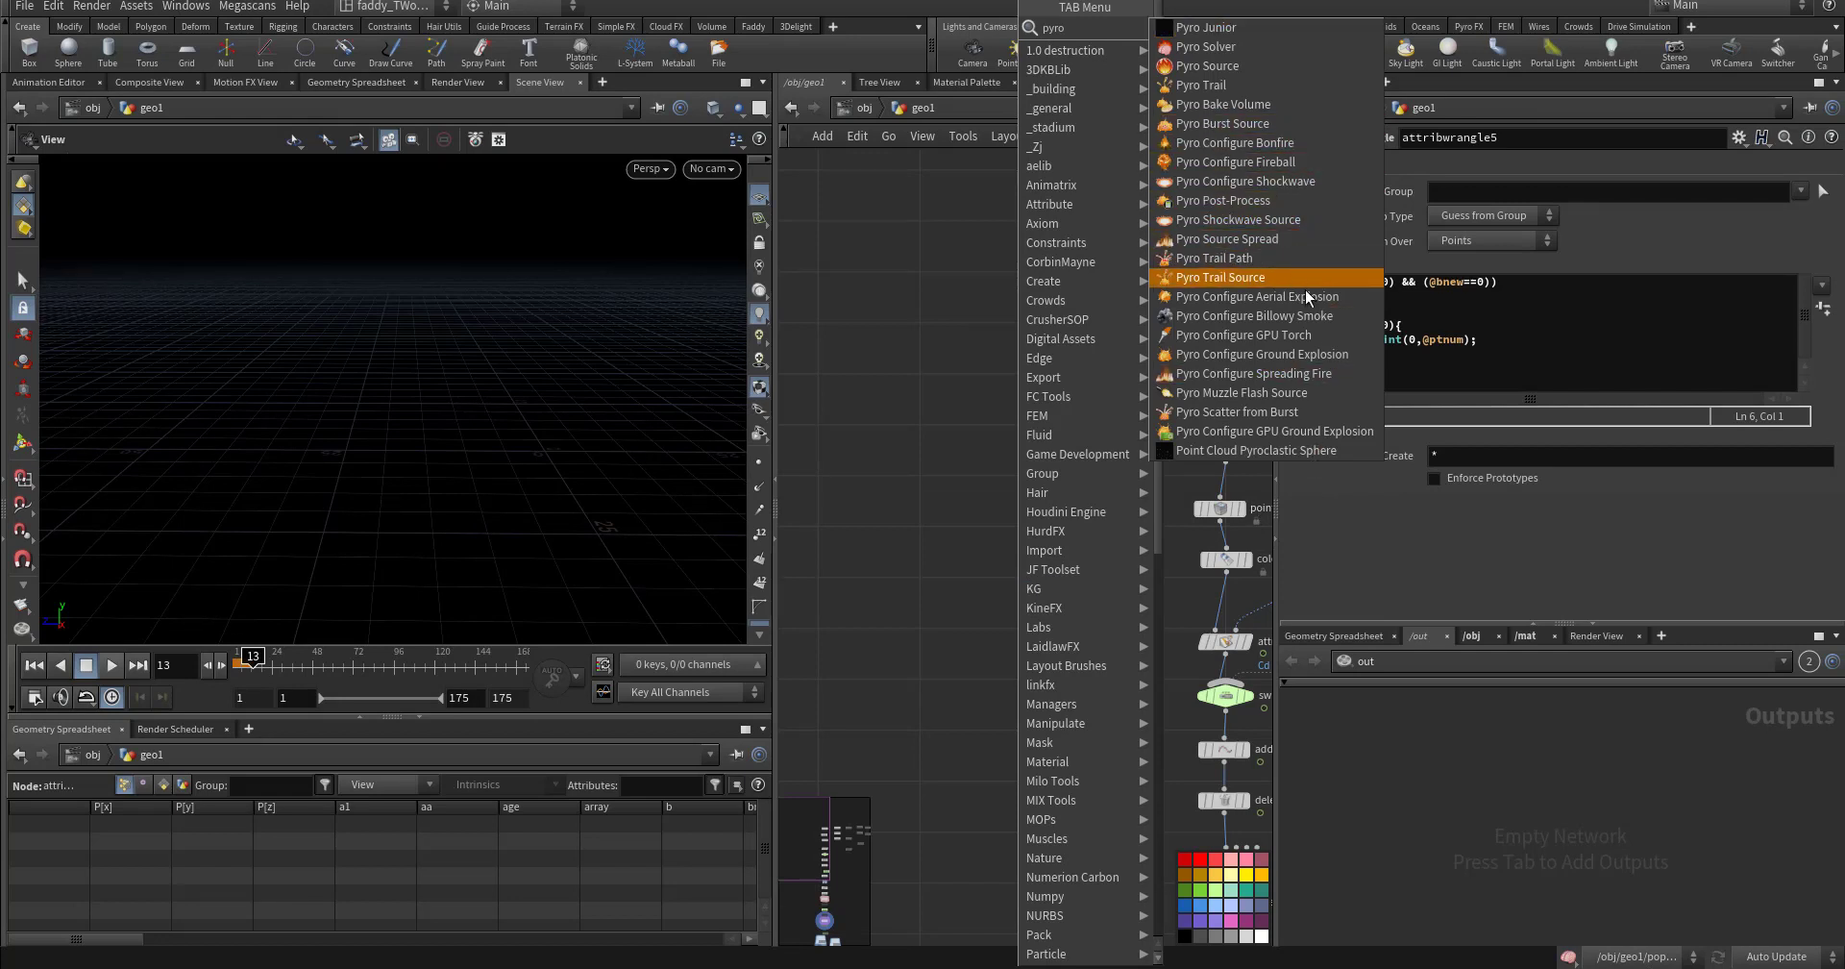
pyautogui.click(1314, 317)
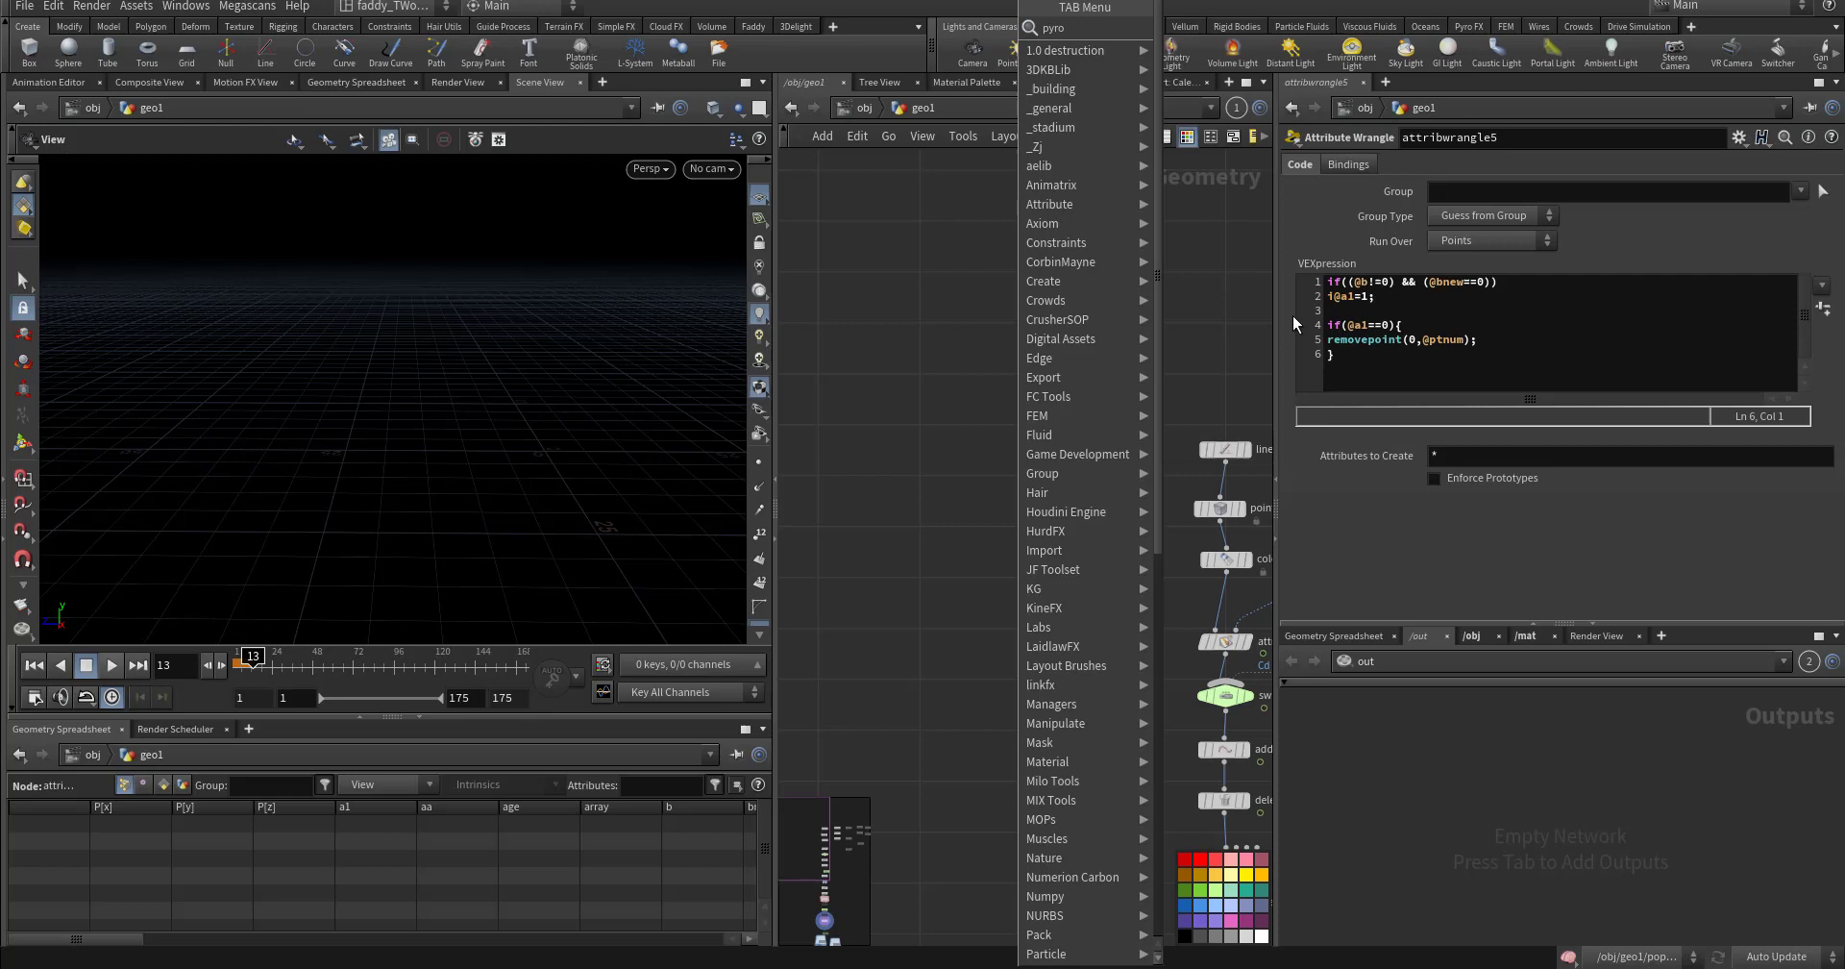
pyautogui.click(1007, 404)
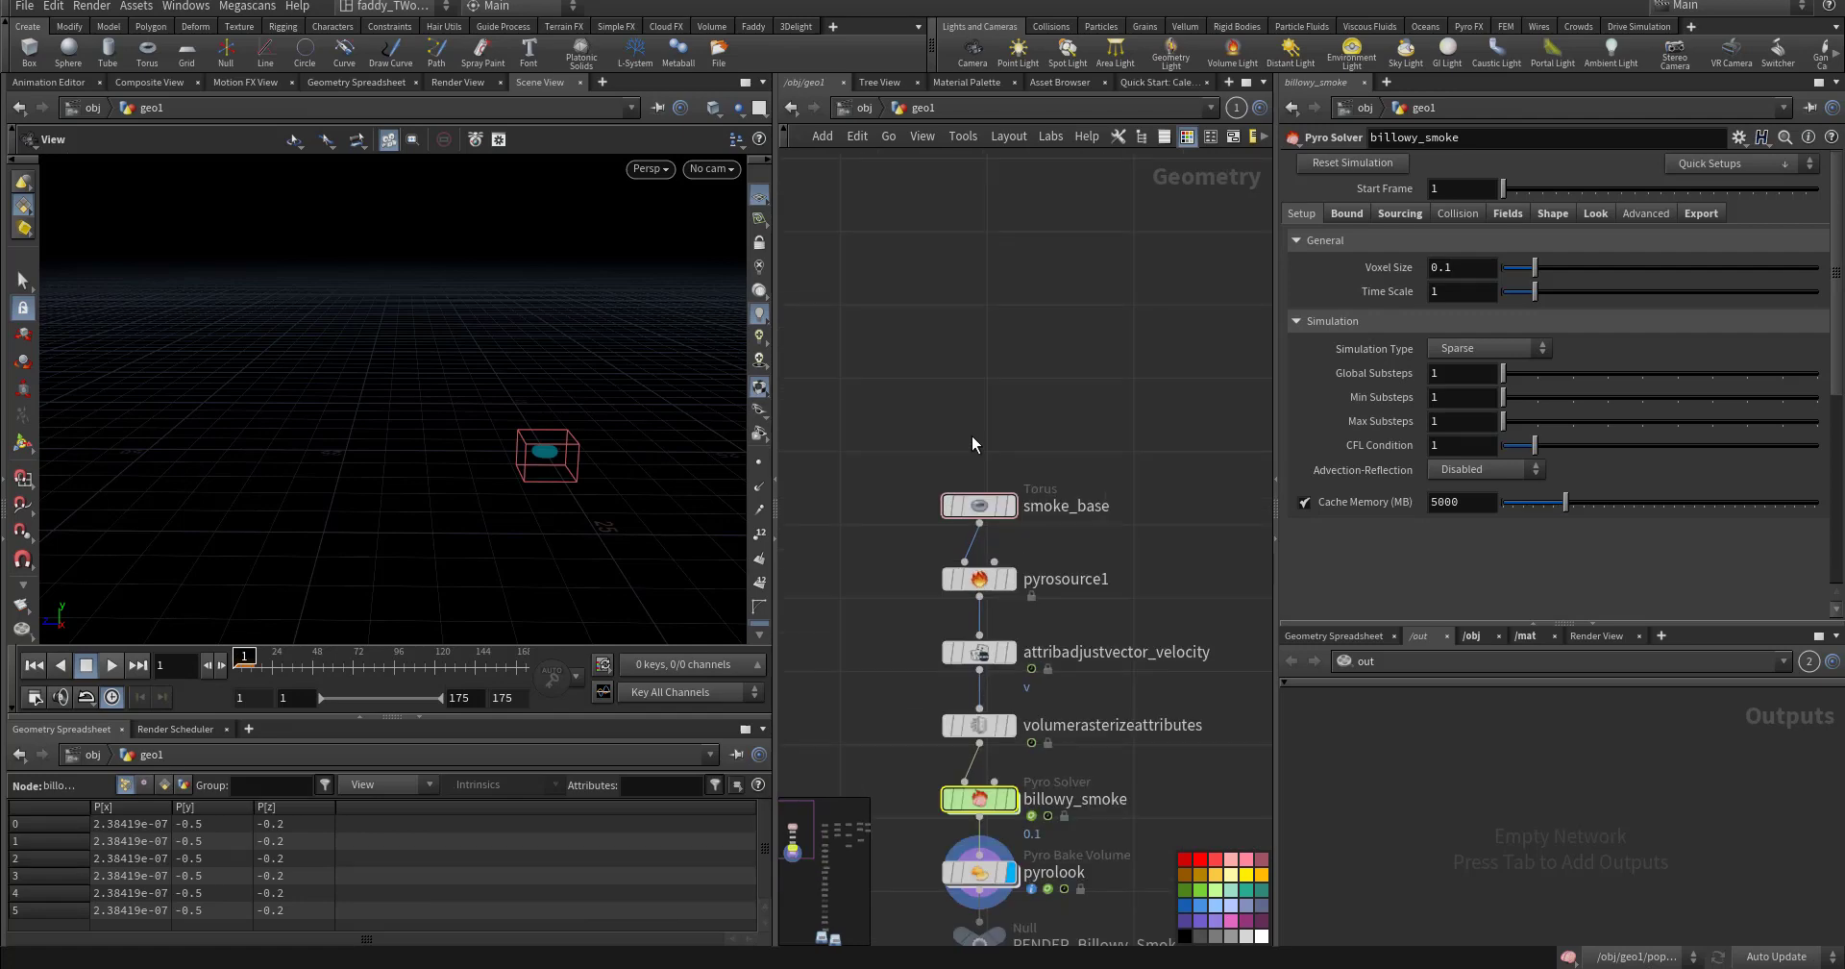
# - Create a new Line node from a 'line' node search
pyautogui.press('Tab')
pyautogui.write('line')
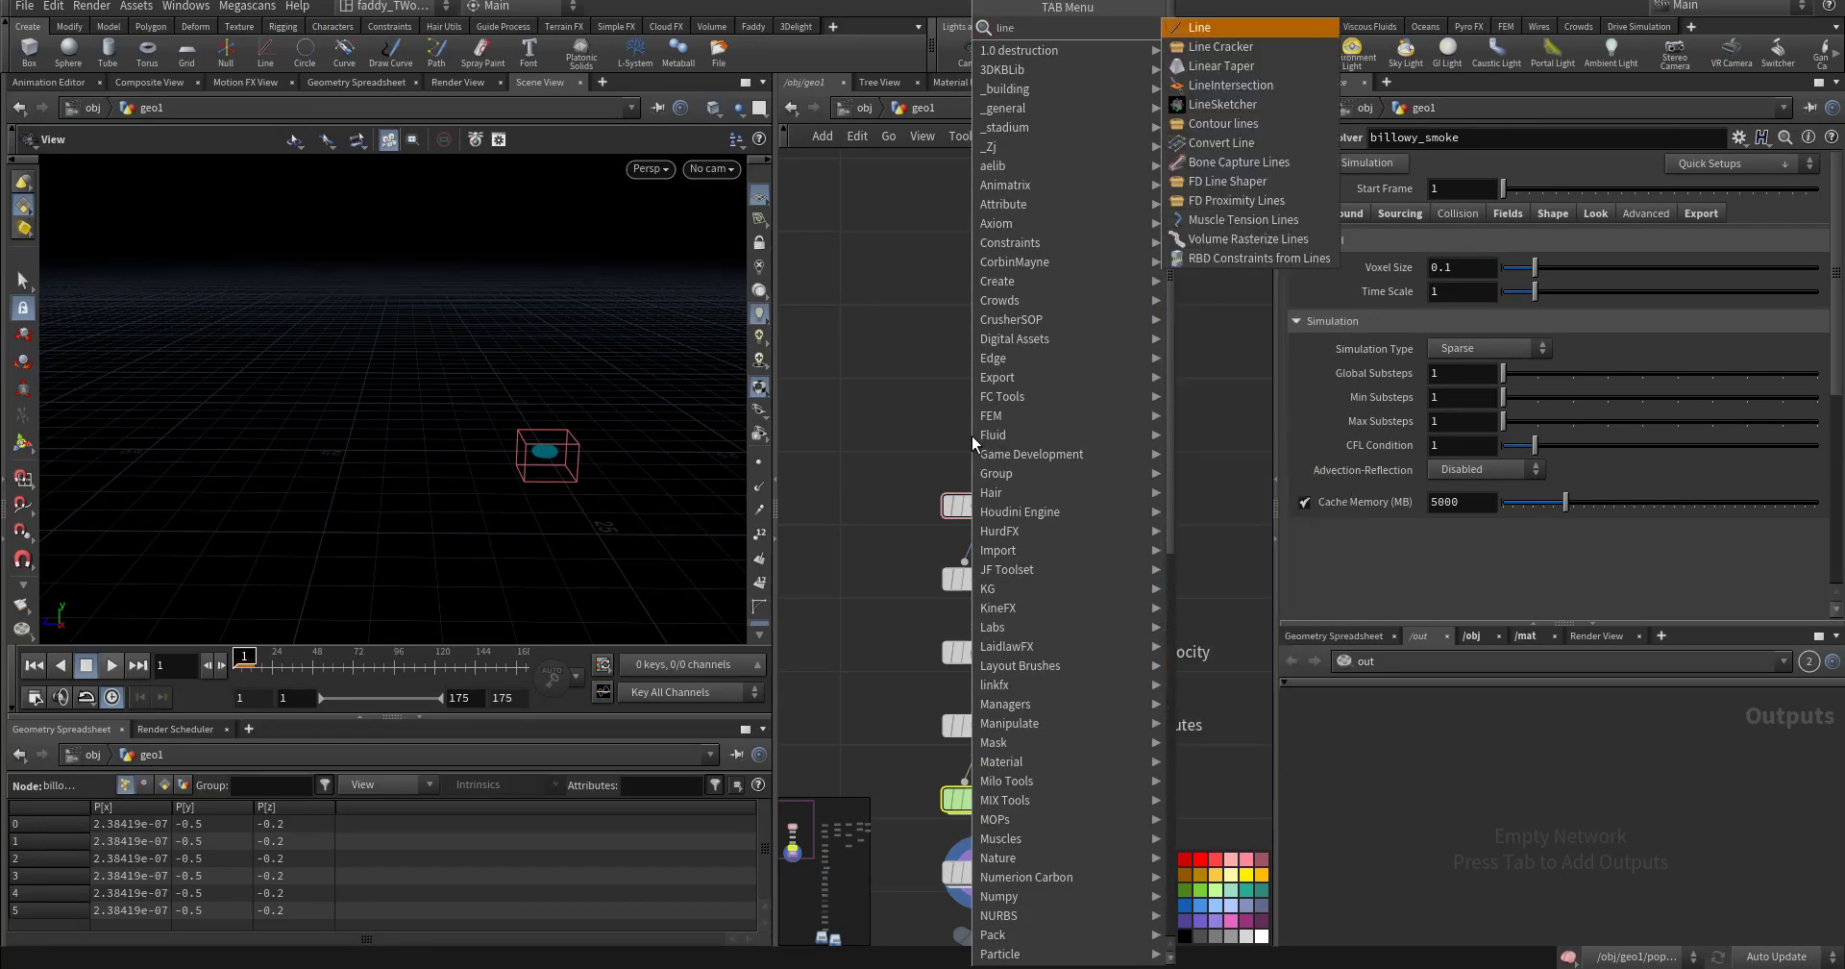
pyautogui.press('Return')
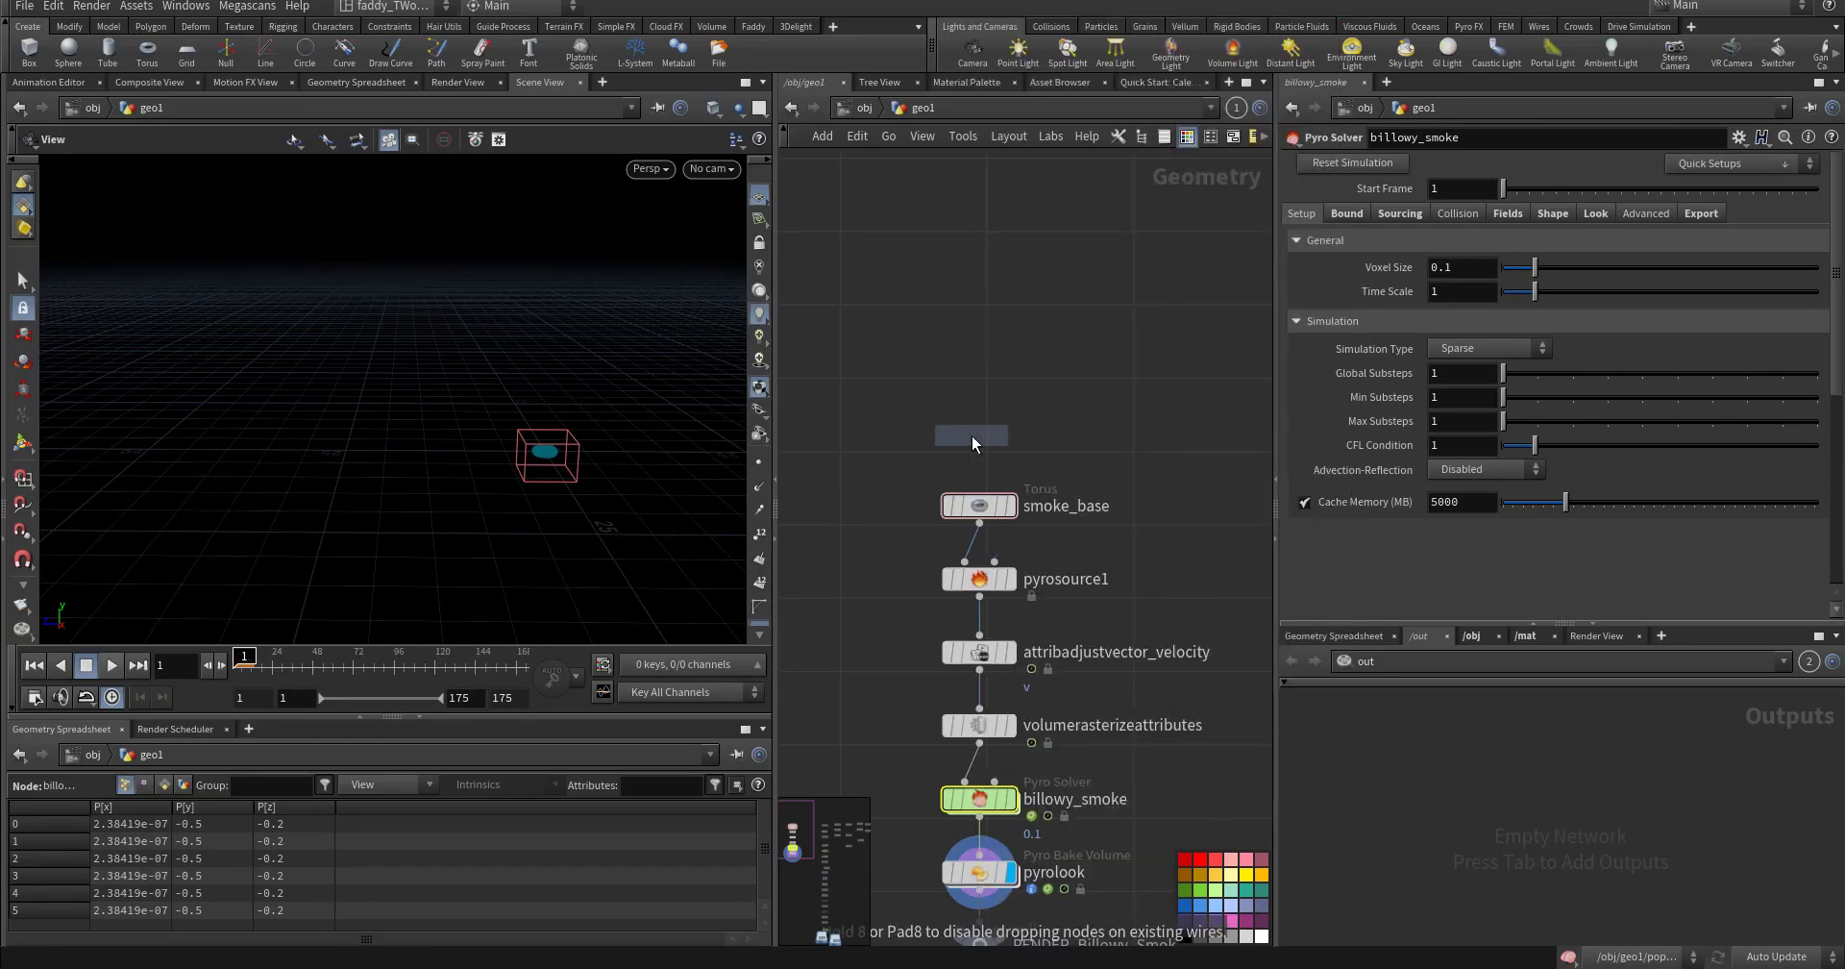
# - Place line2 with its display flag on, Direction 0,0,1 and 5 points
pyautogui.click(994, 389)
pyautogui.click(1028, 379)
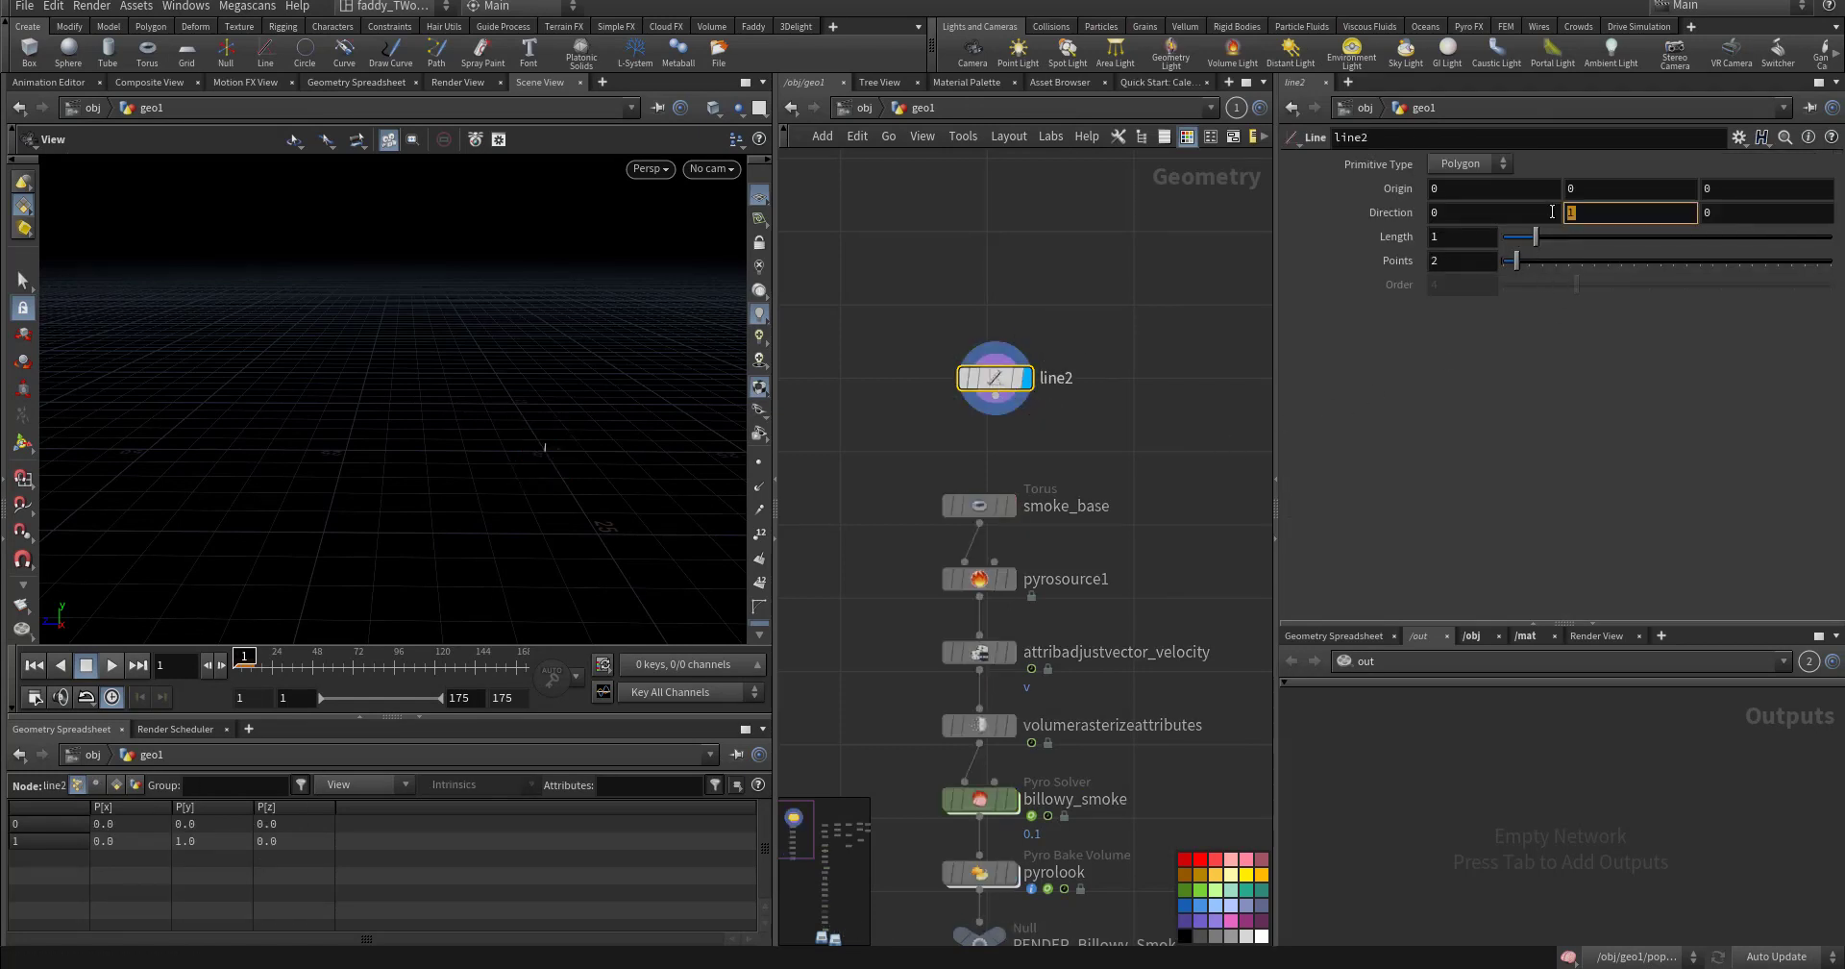
pyautogui.write('0')
pyautogui.press('Tab')
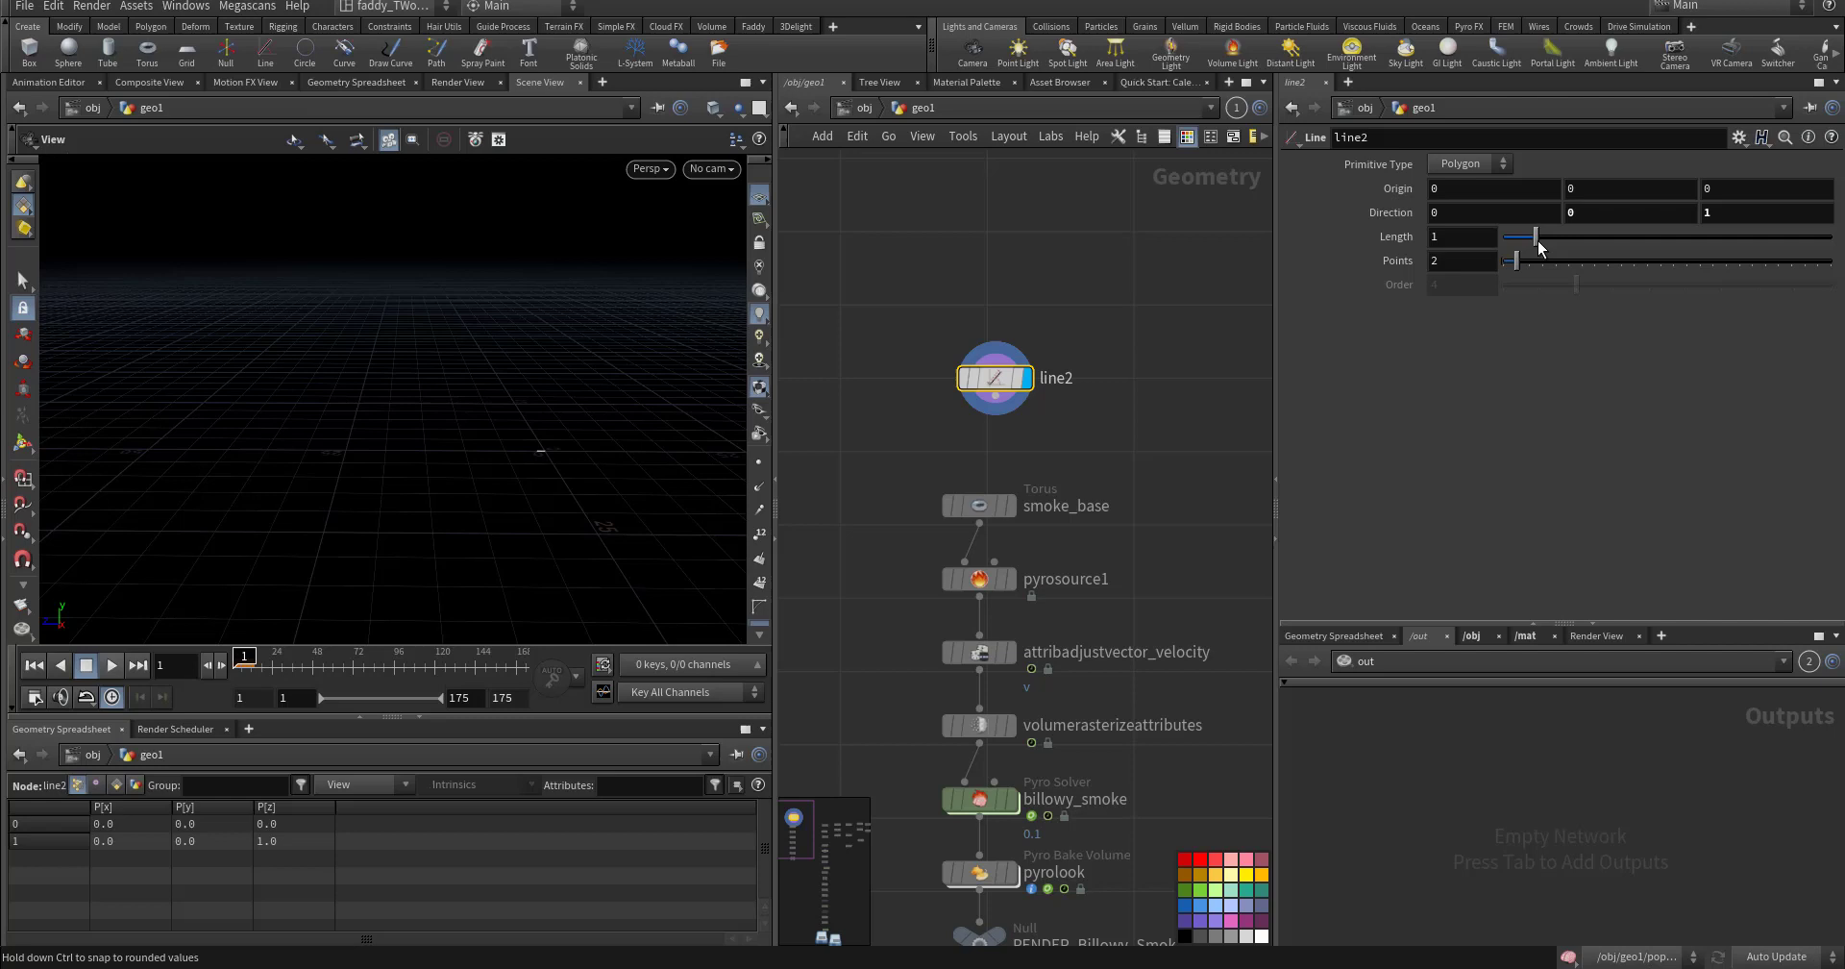
pyautogui.moveTo(1538, 240); pyautogui.dragTo(1831, 238)
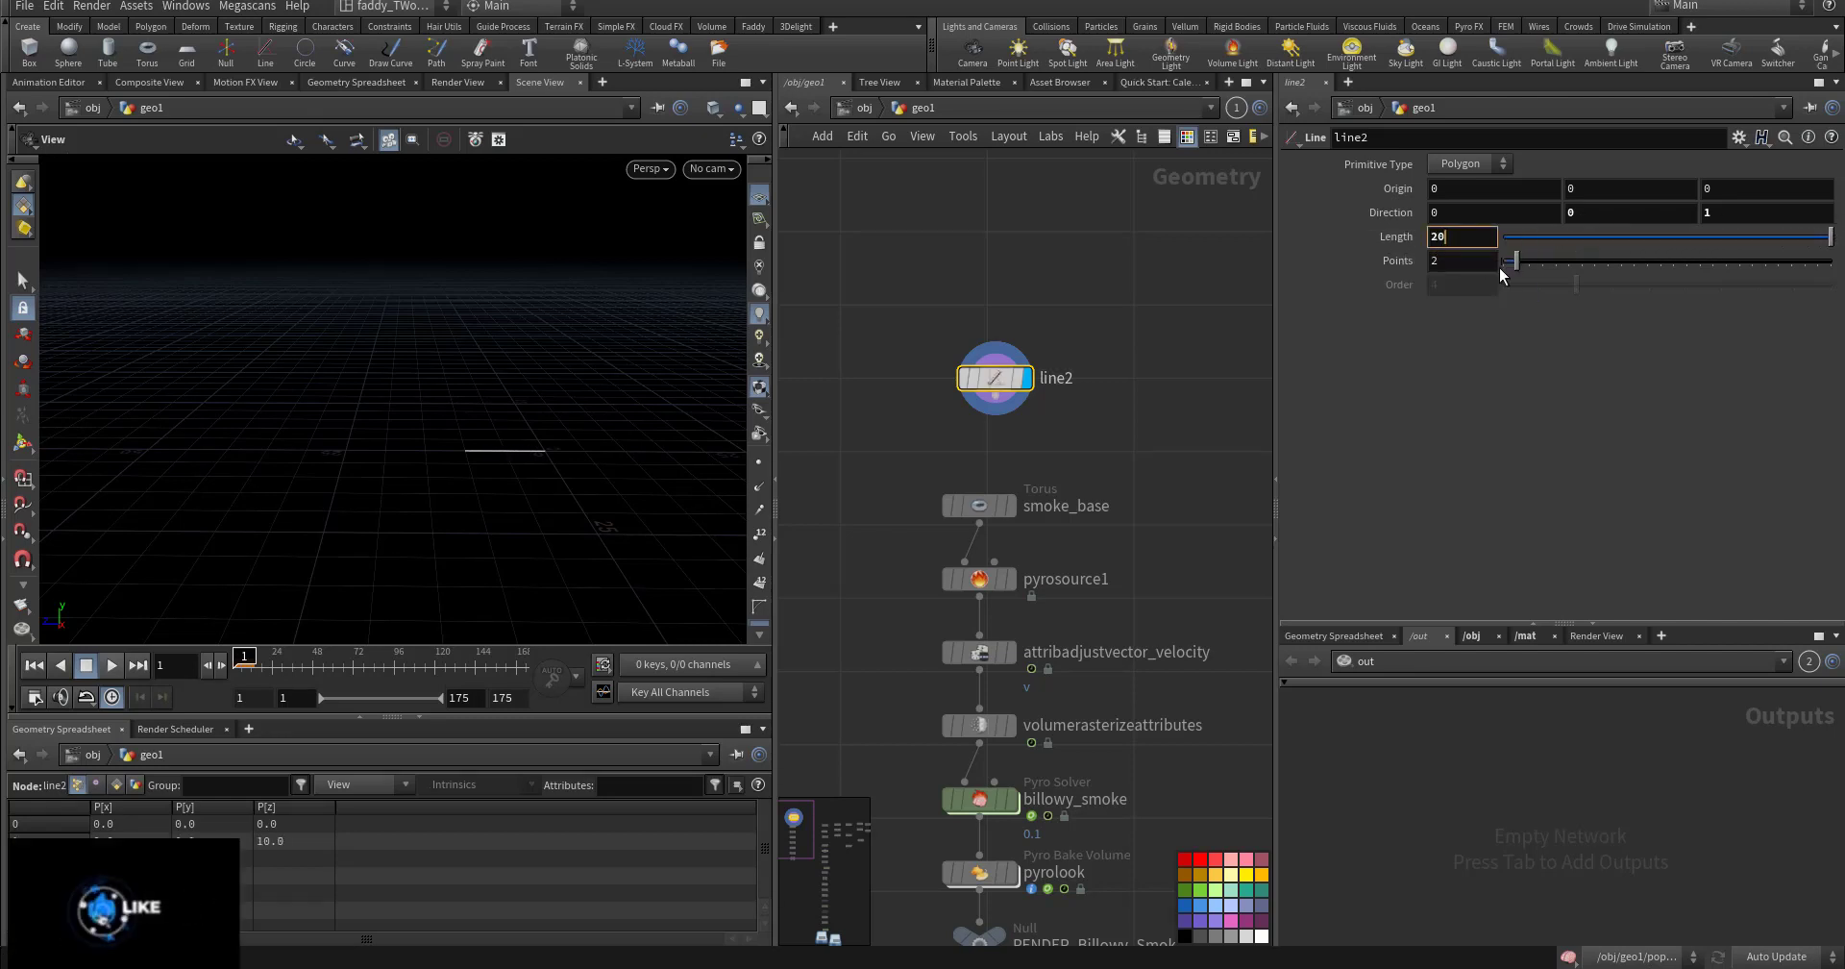
pyautogui.moveTo(1503, 261); pyautogui.dragTo(1535, 258)
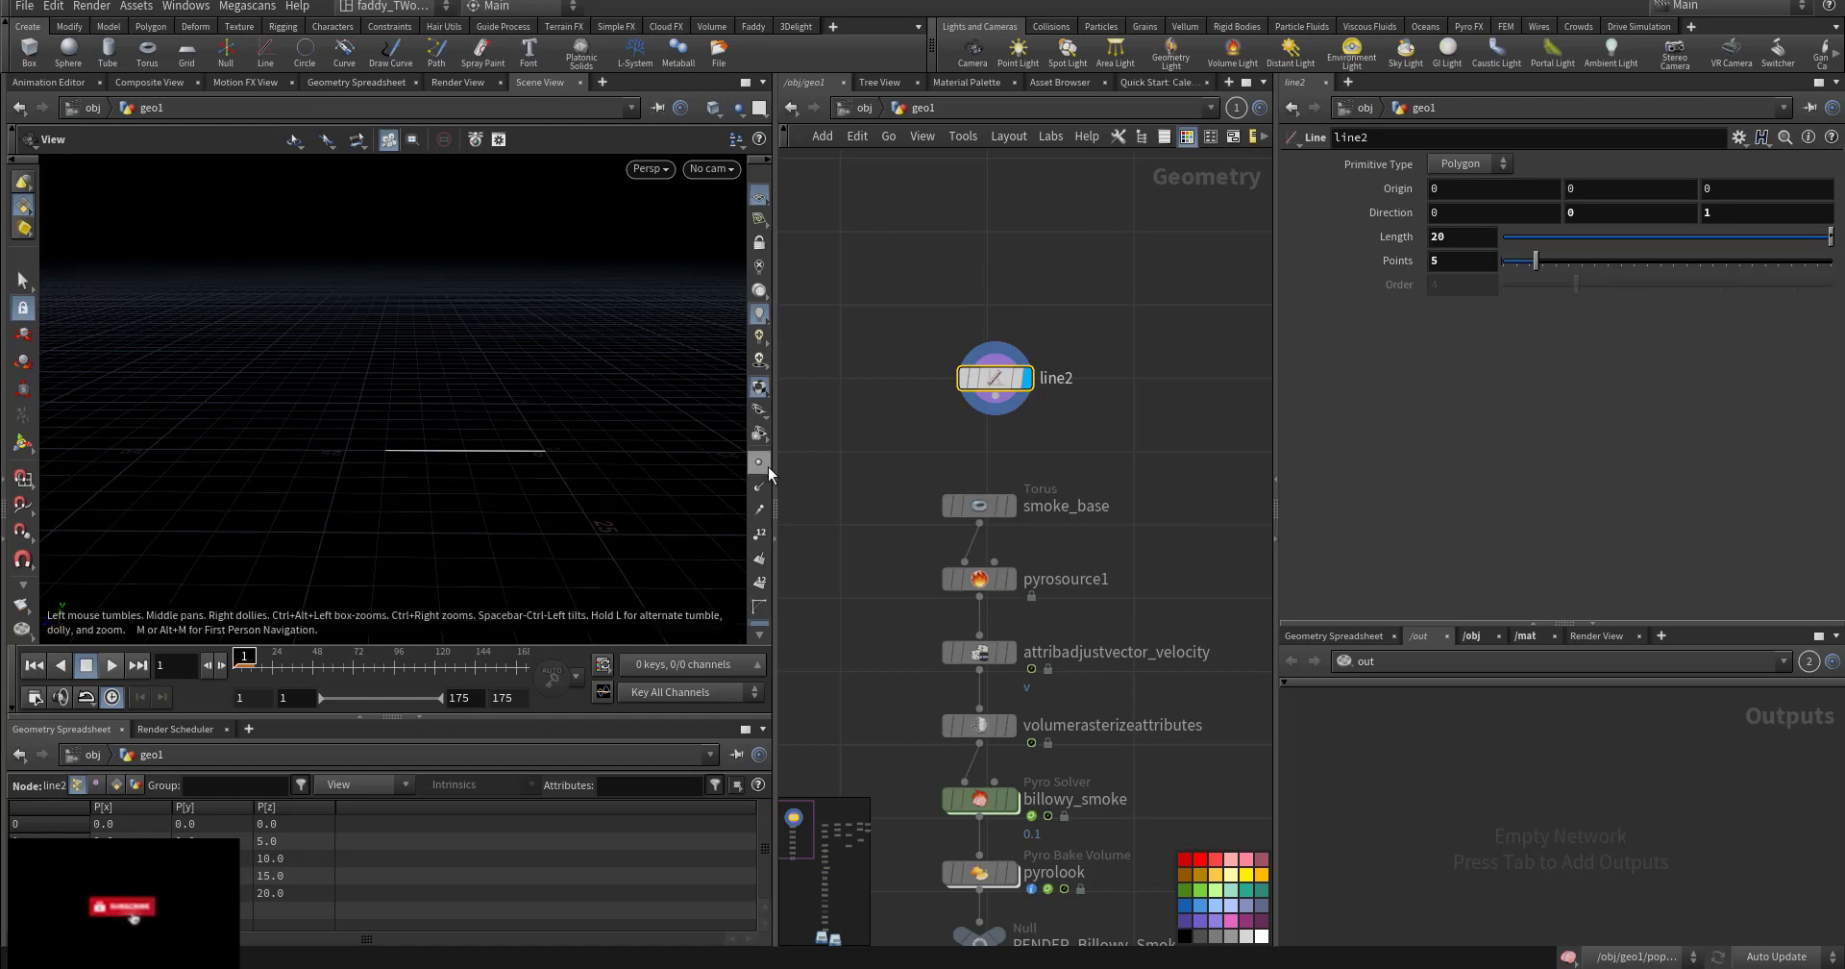
# - Show point numbers, set the line Length to 50, and move smoke_base aside
pyautogui.click(760, 533)
pyautogui.scroll(3, 482, 462)
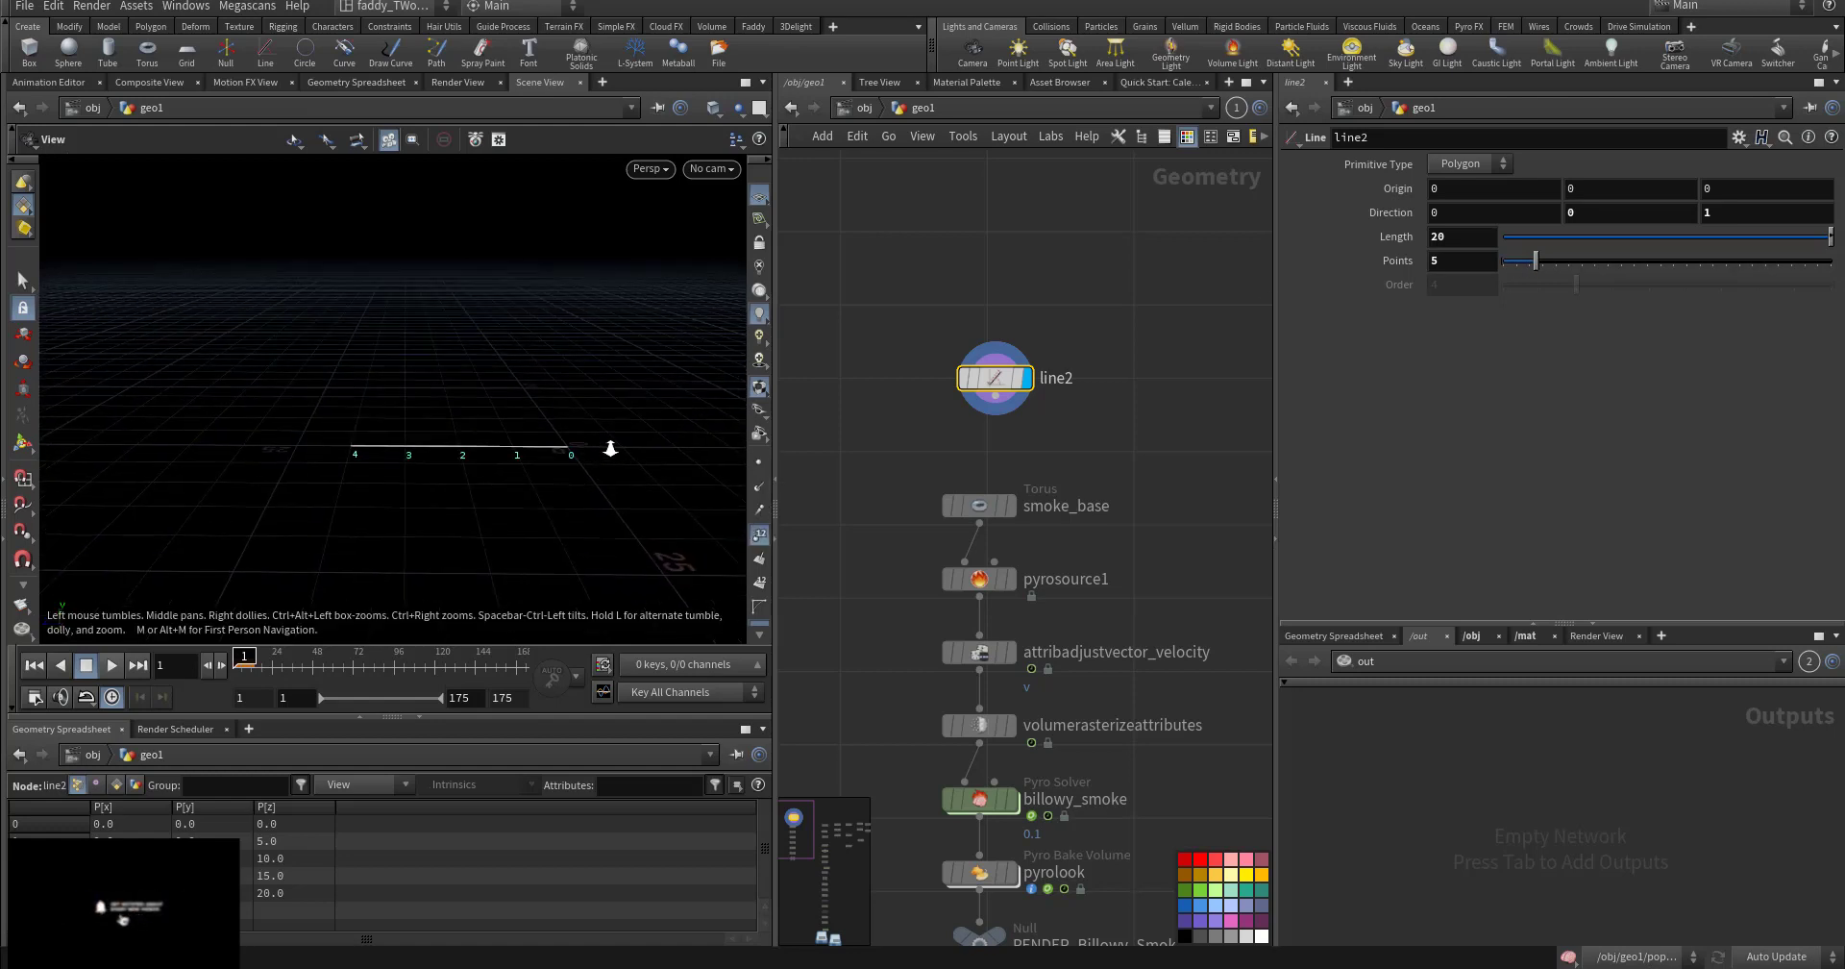
pyautogui.doubleClick(1449, 235)
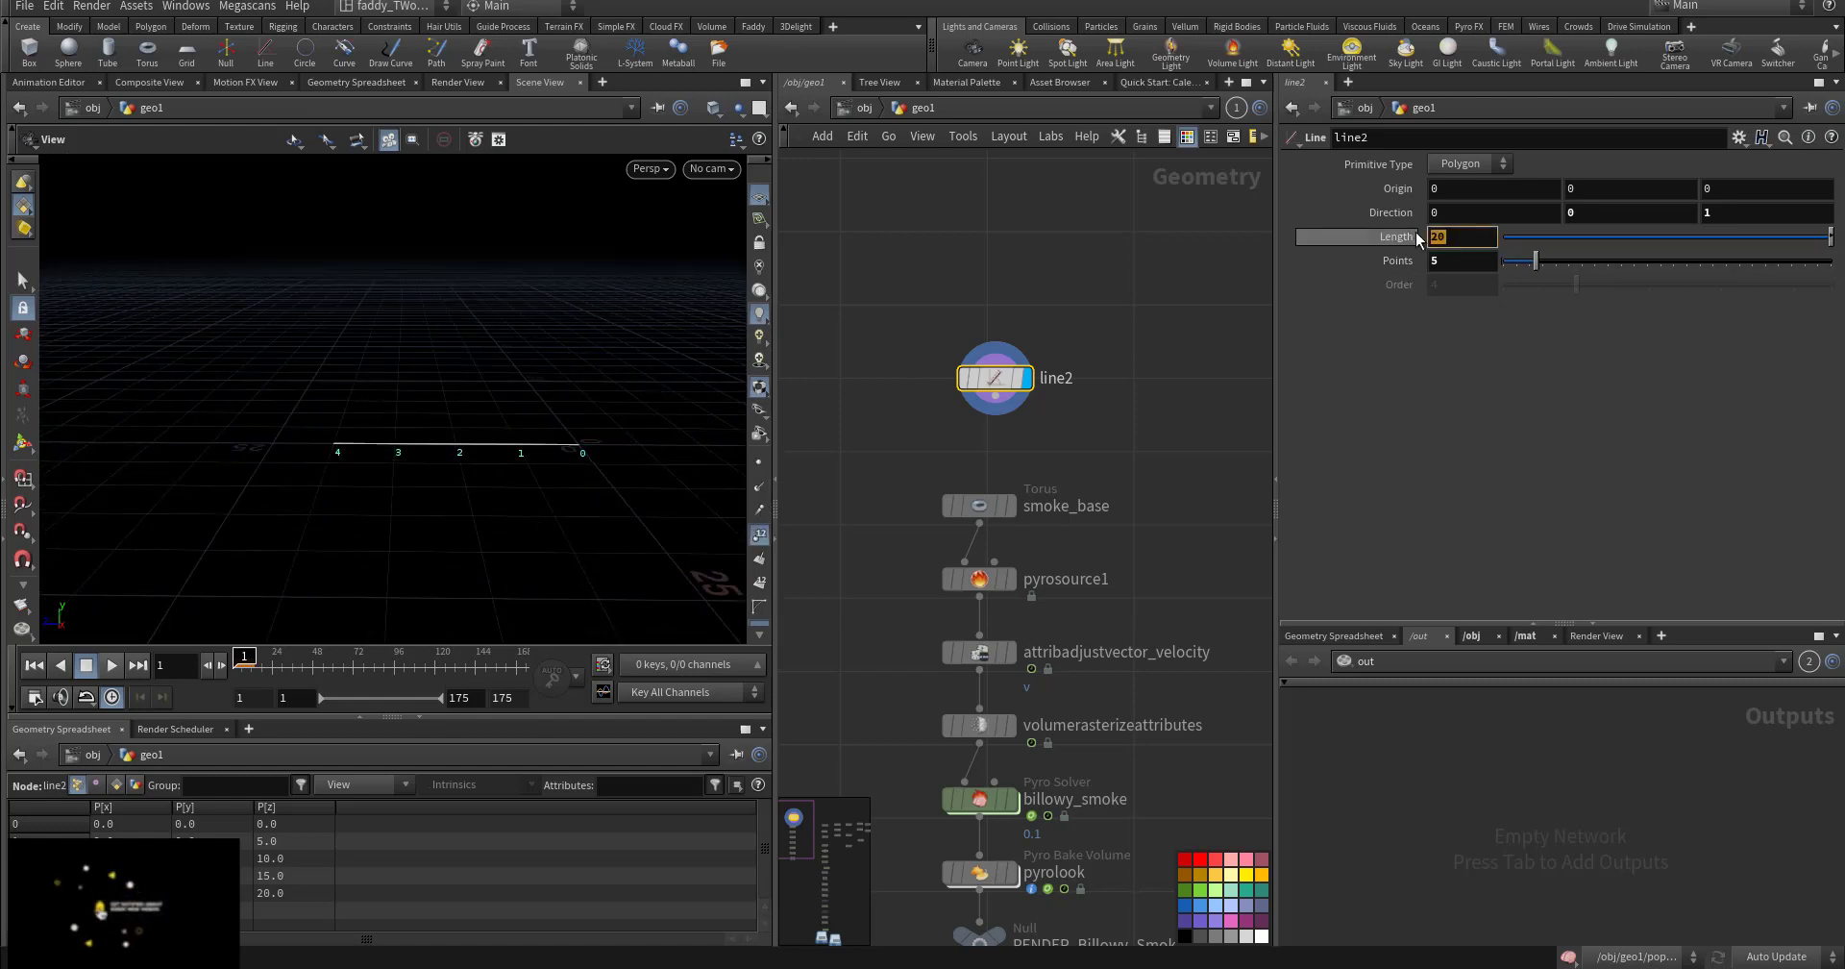
pyautogui.write('50')
pyautogui.press('Return')
pyautogui.scroll(-3, 624, 404)
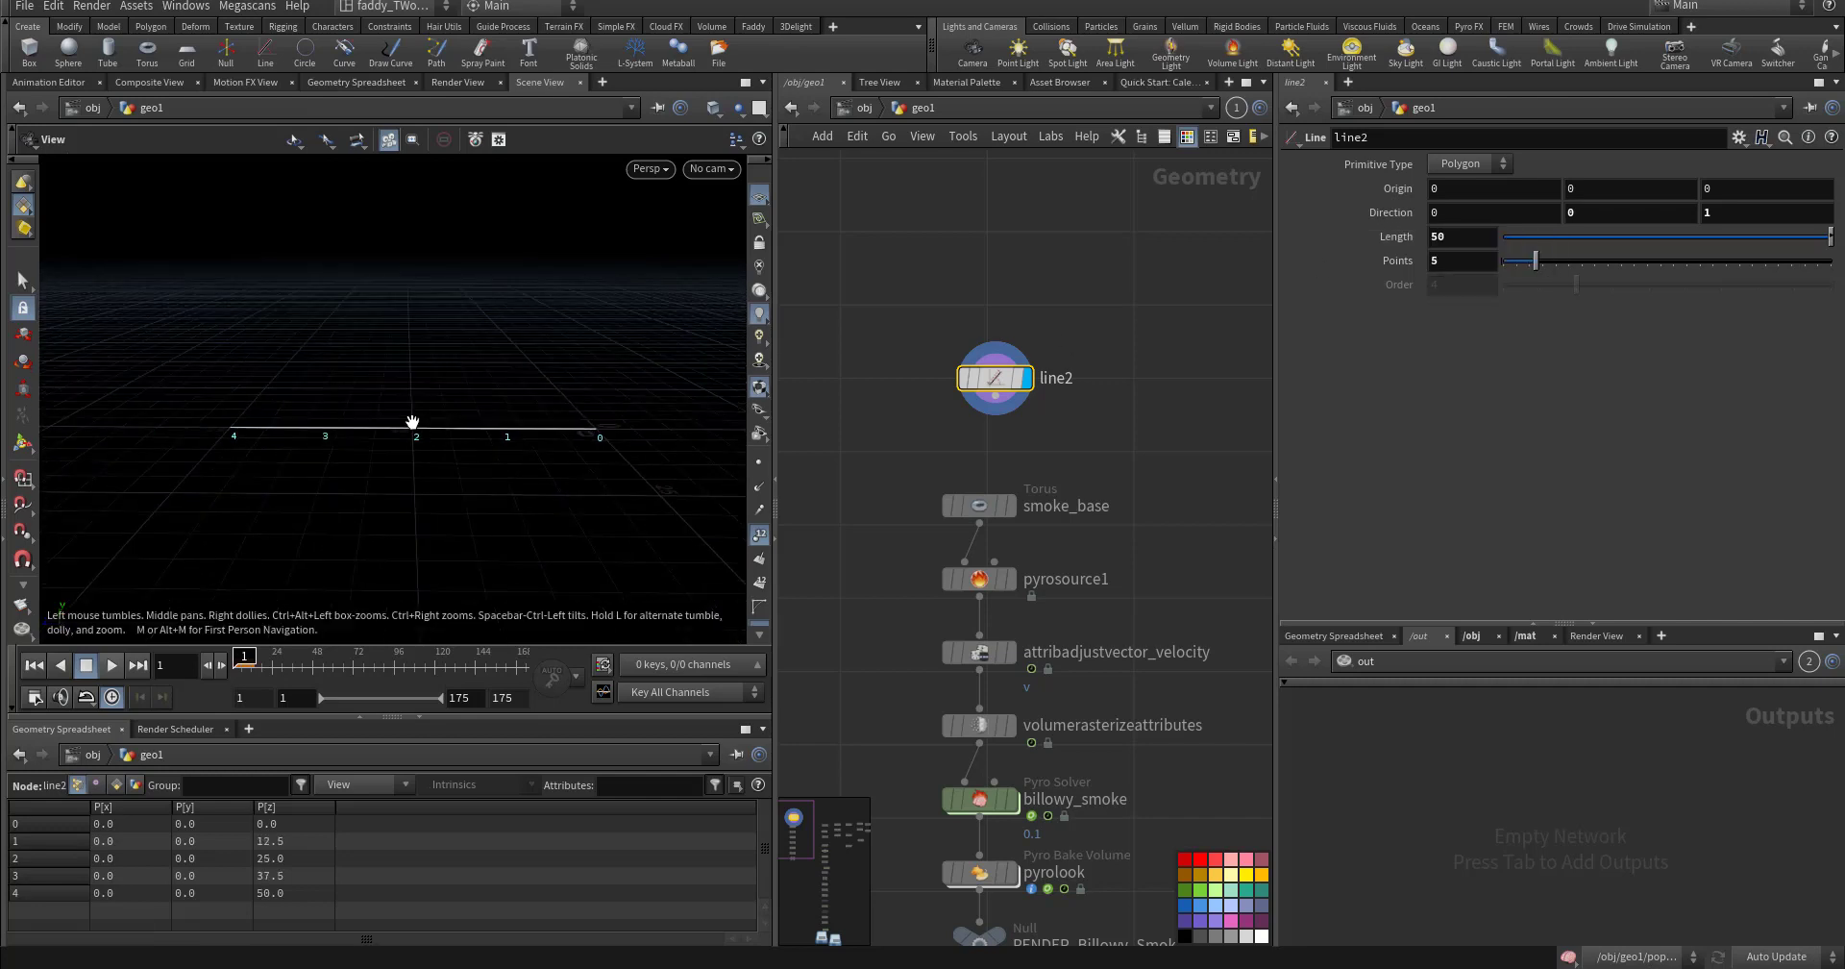
pyautogui.moveTo(1001, 457); pyautogui.dragTo(919, 403)
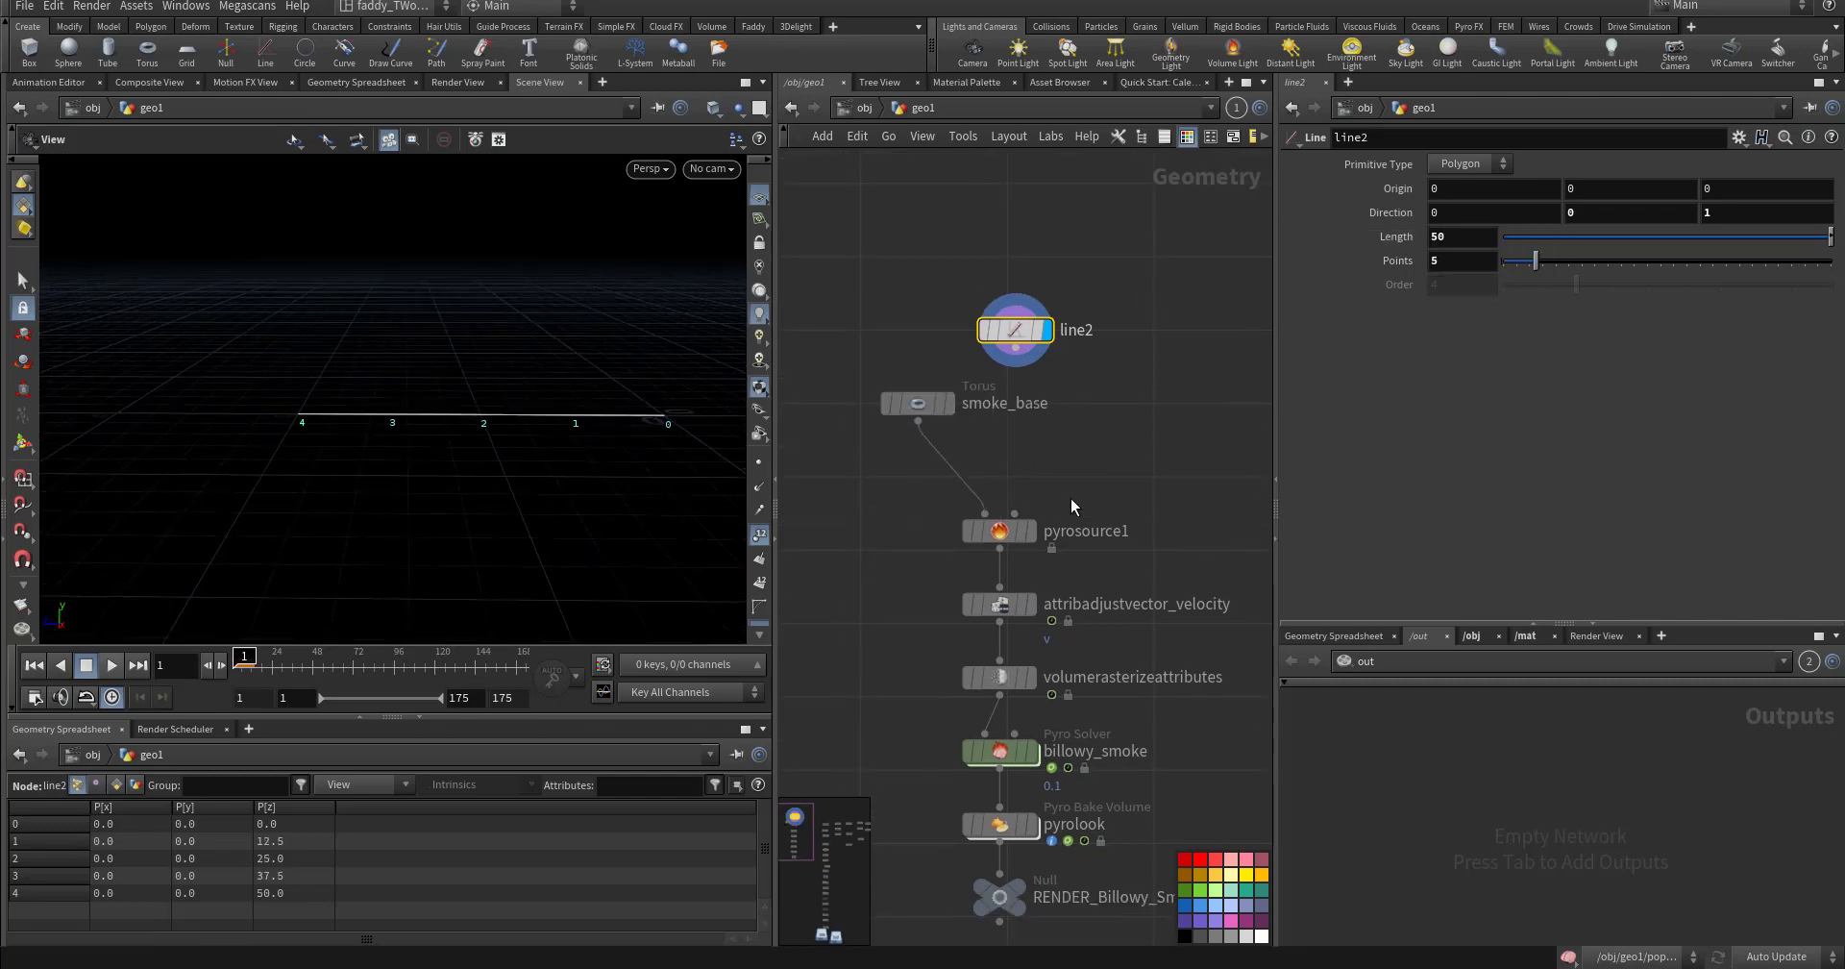
# - Wire line2's output into pyrosource1 and view pyrosource1's result
pyautogui.click(985, 512)
pyautogui.click(1015, 348)
pyautogui.click(1030, 530)
pyautogui.click(1000, 535)
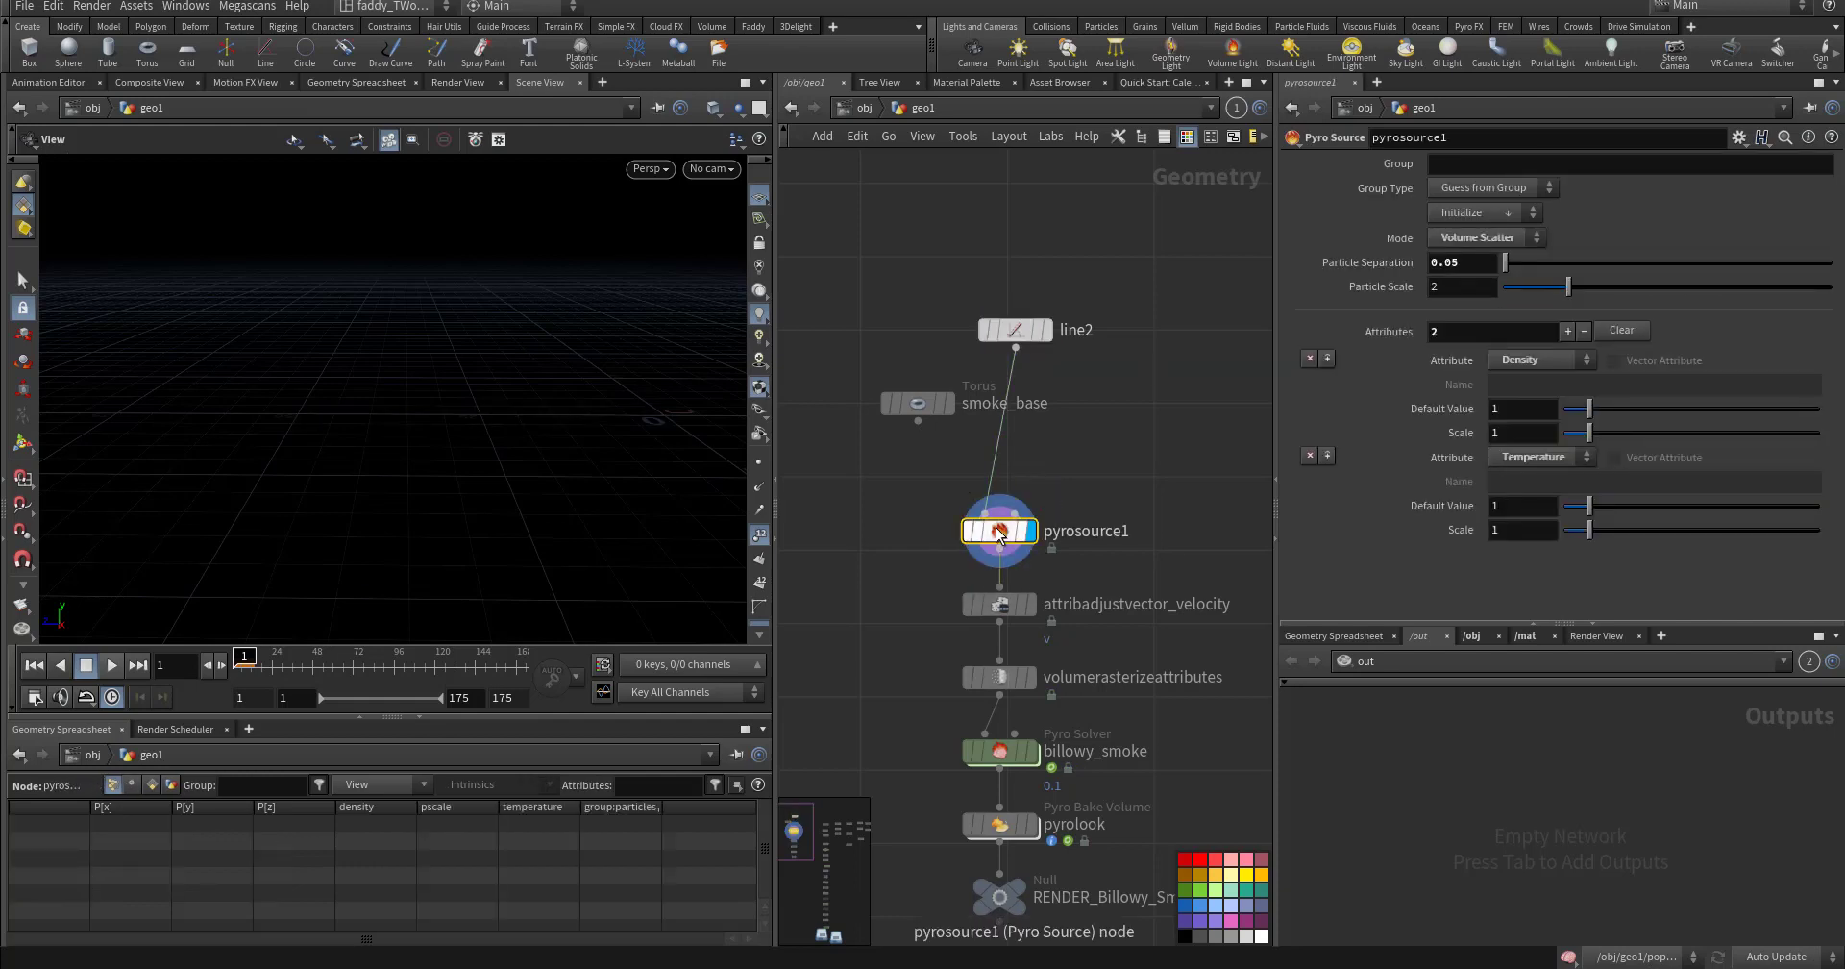
pyautogui.moveTo(999, 535)
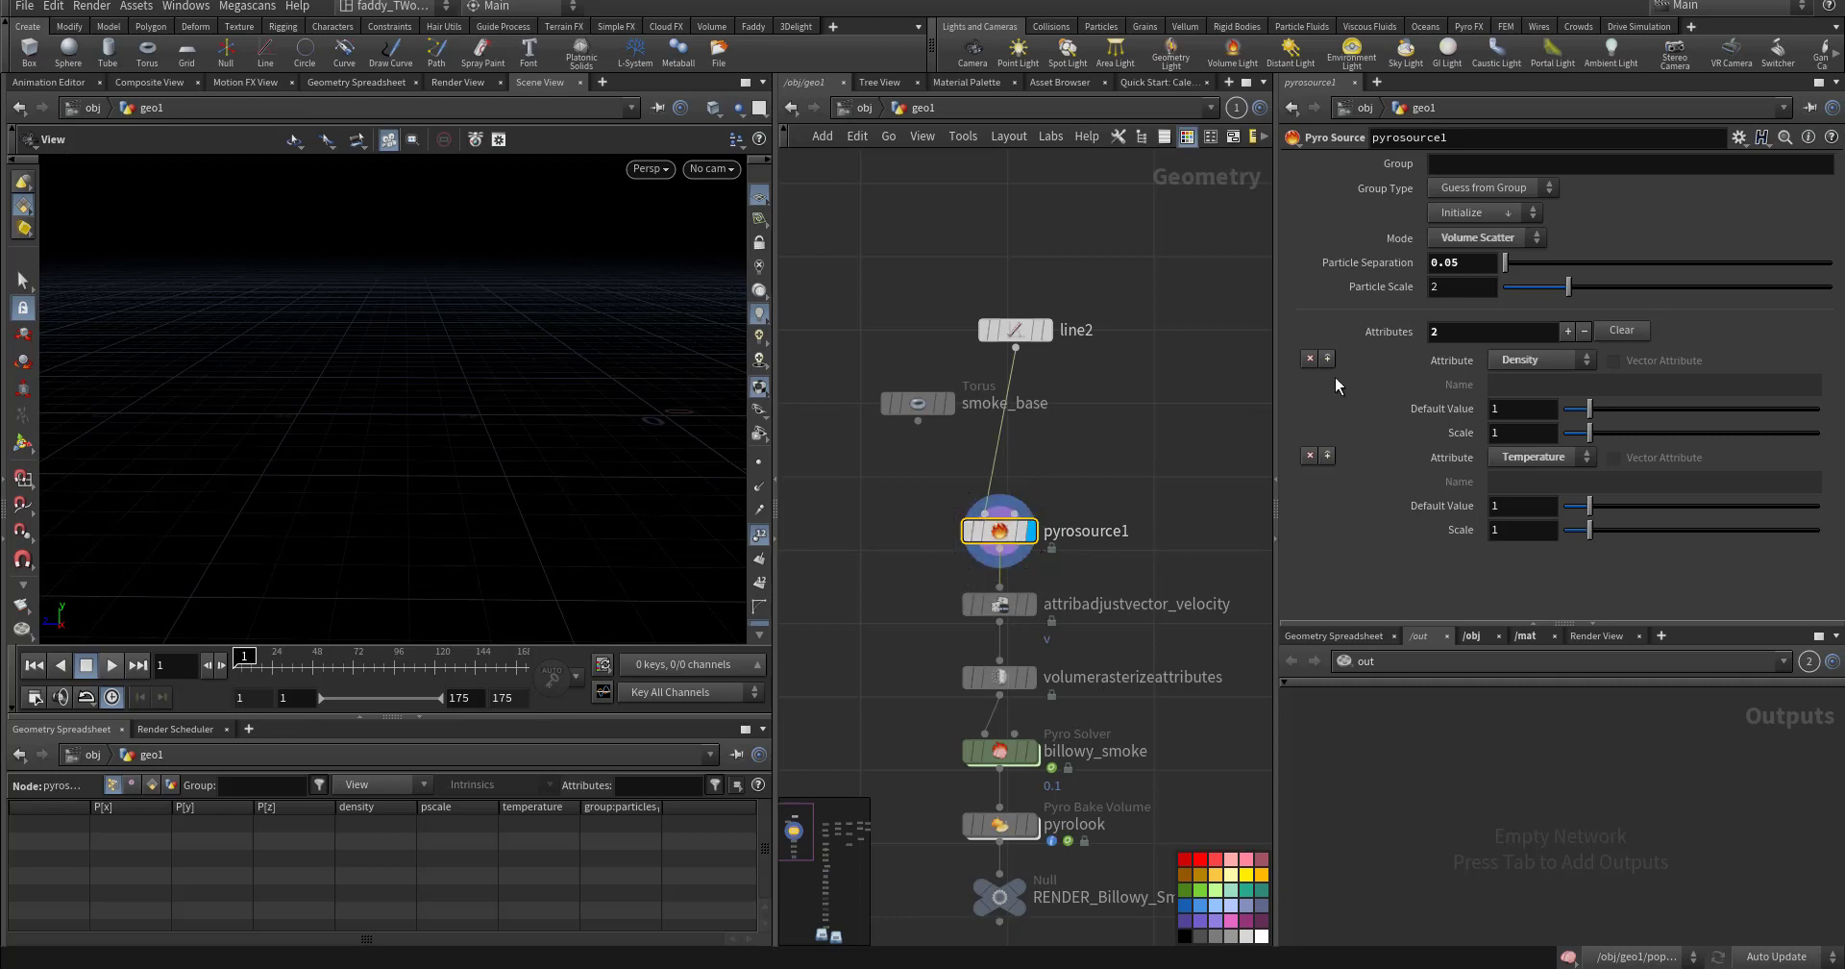
# - Make pyrosource1 use the line's points as sources, hide point numbers, and rewind to frame 1
pyautogui.click(1488, 233)
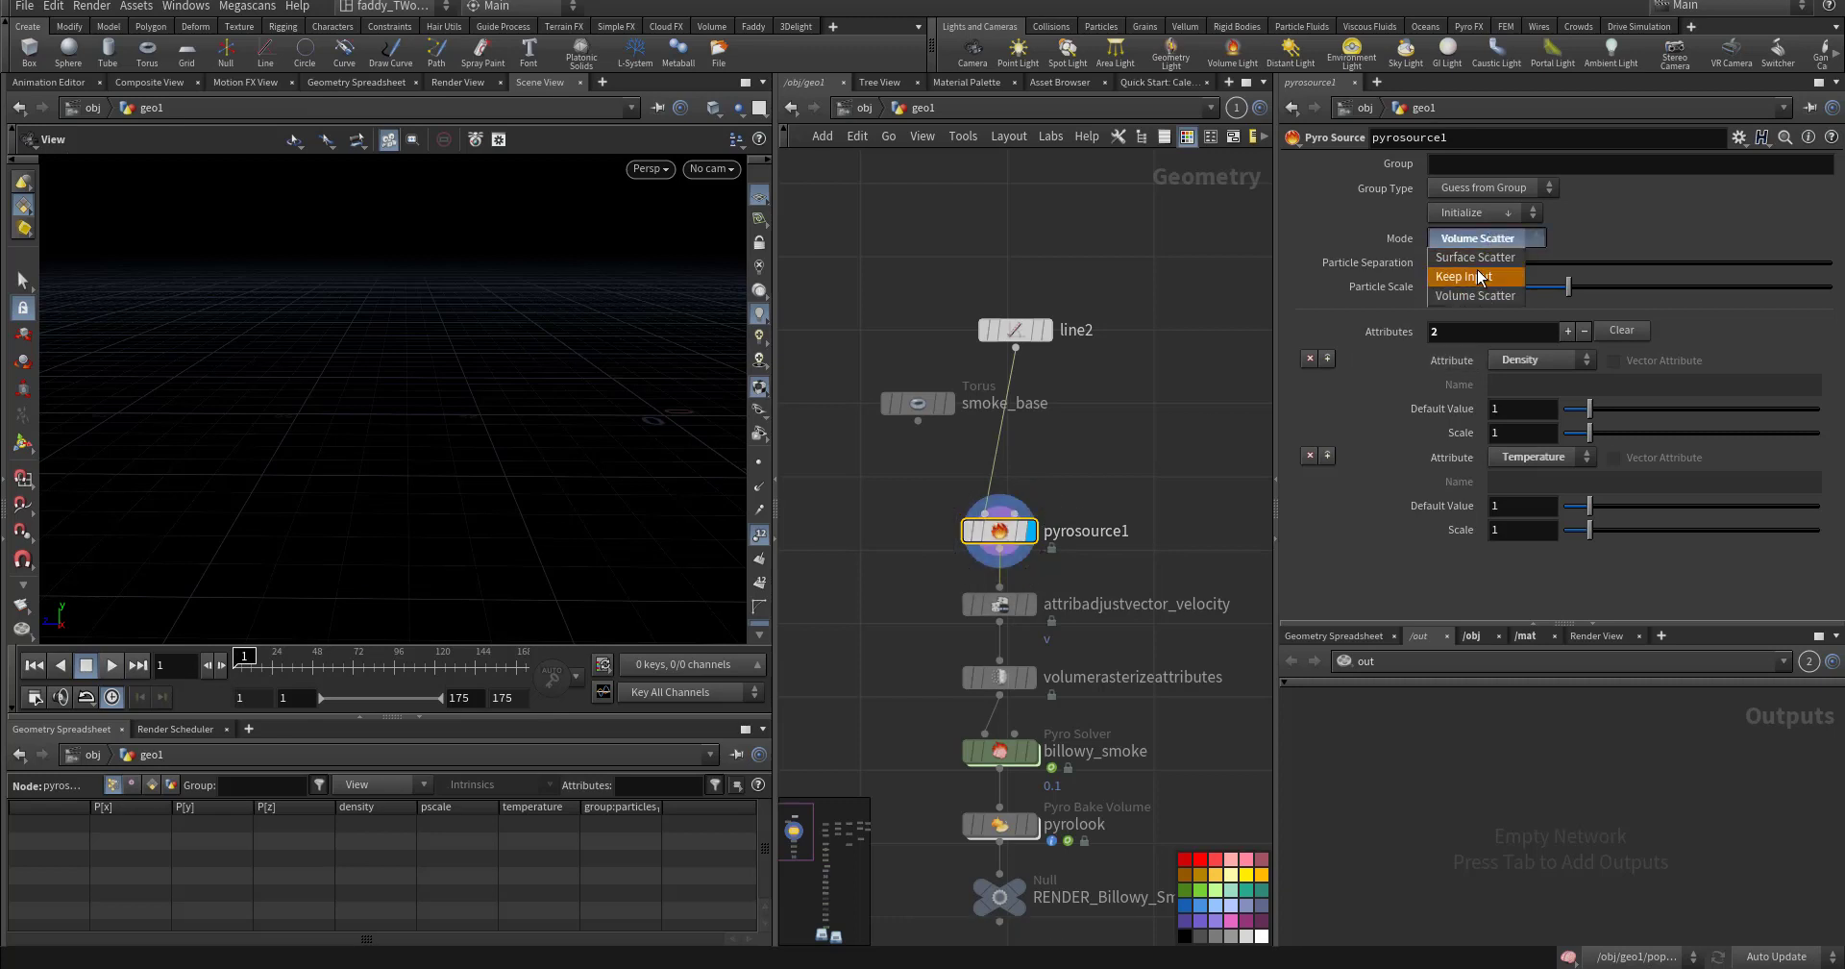
pyautogui.click(1475, 269)
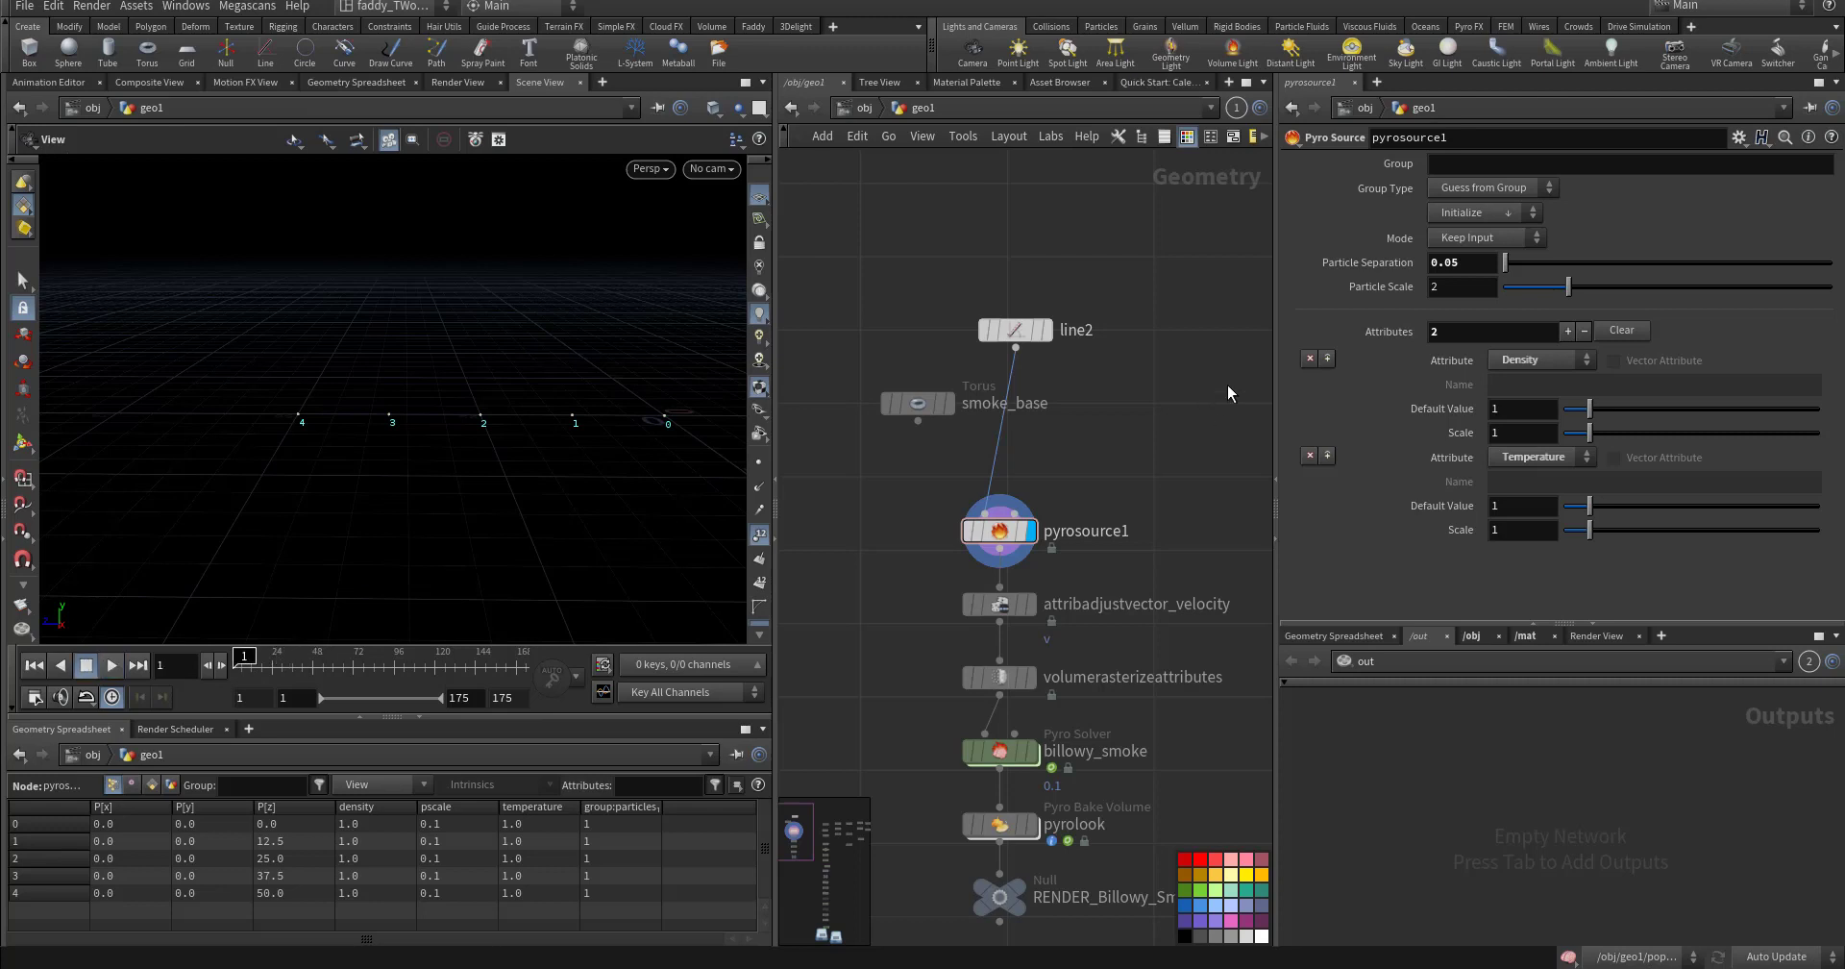
pyautogui.click(1484, 209)
pyautogui.click(1476, 236)
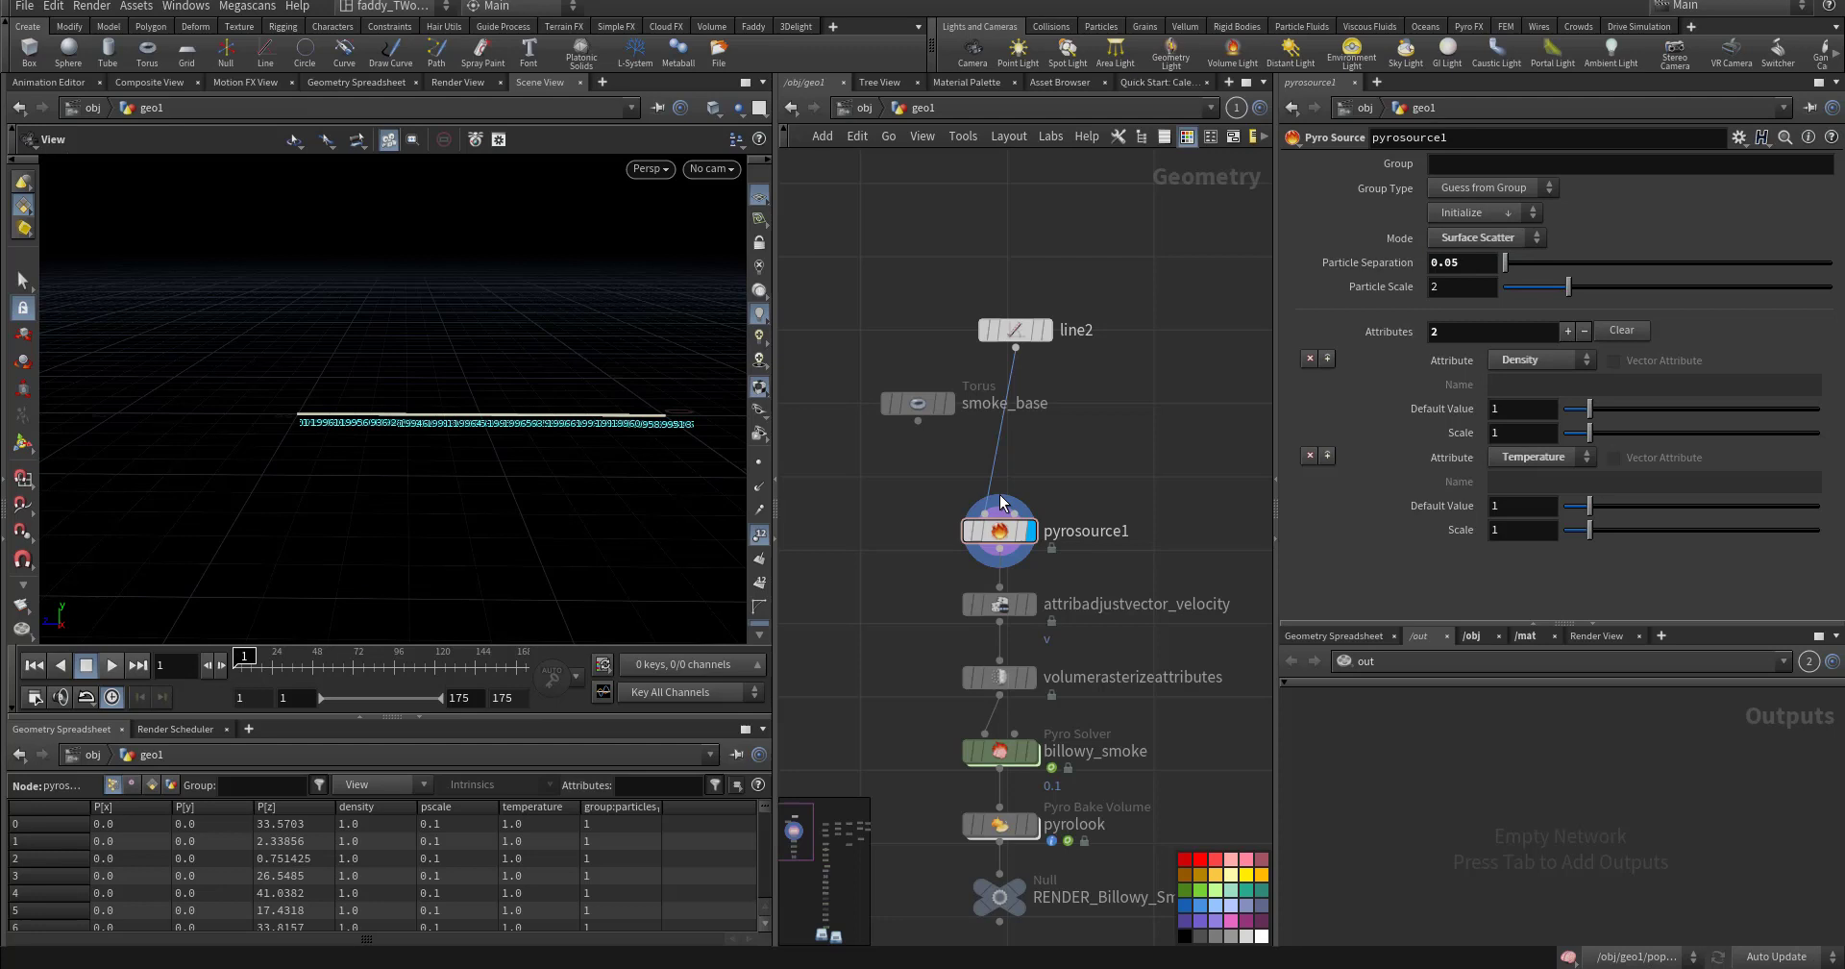
pyautogui.click(753, 534)
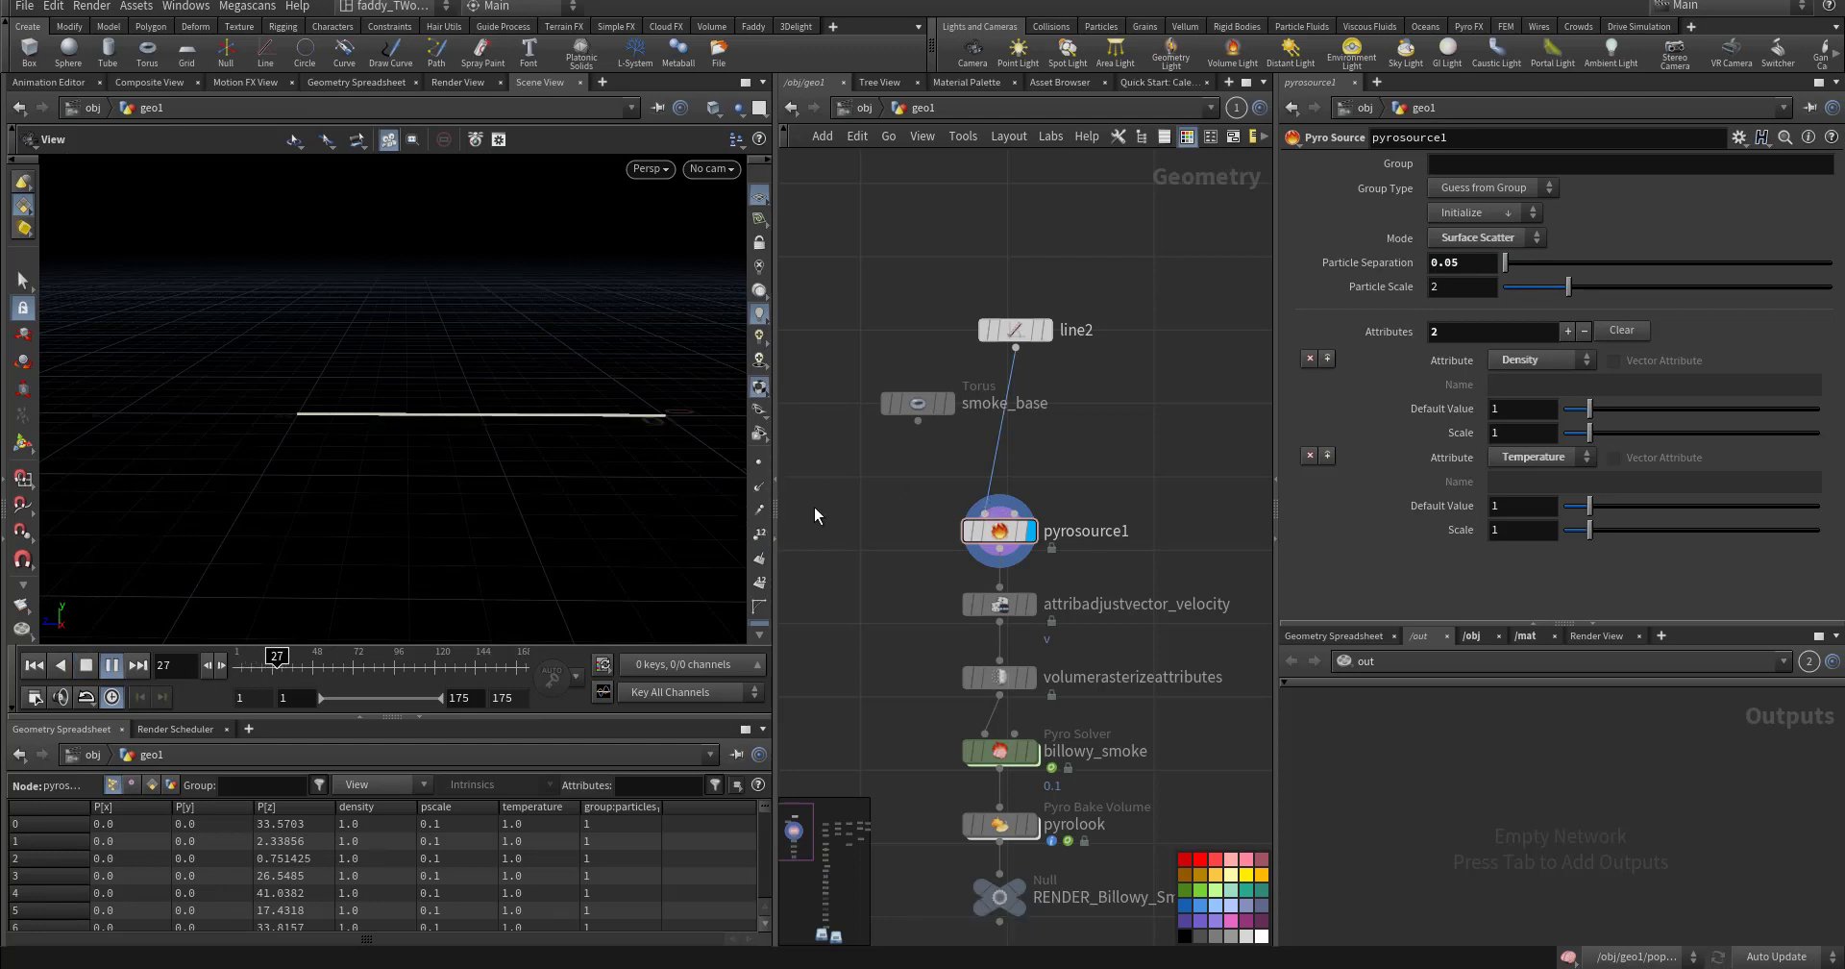
pyautogui.hotkey('ctrl', 'Up')
# - Set pyrosource1's mode back to Keep Input and its source group type to Points
pyautogui.moveTo(1005, 535)
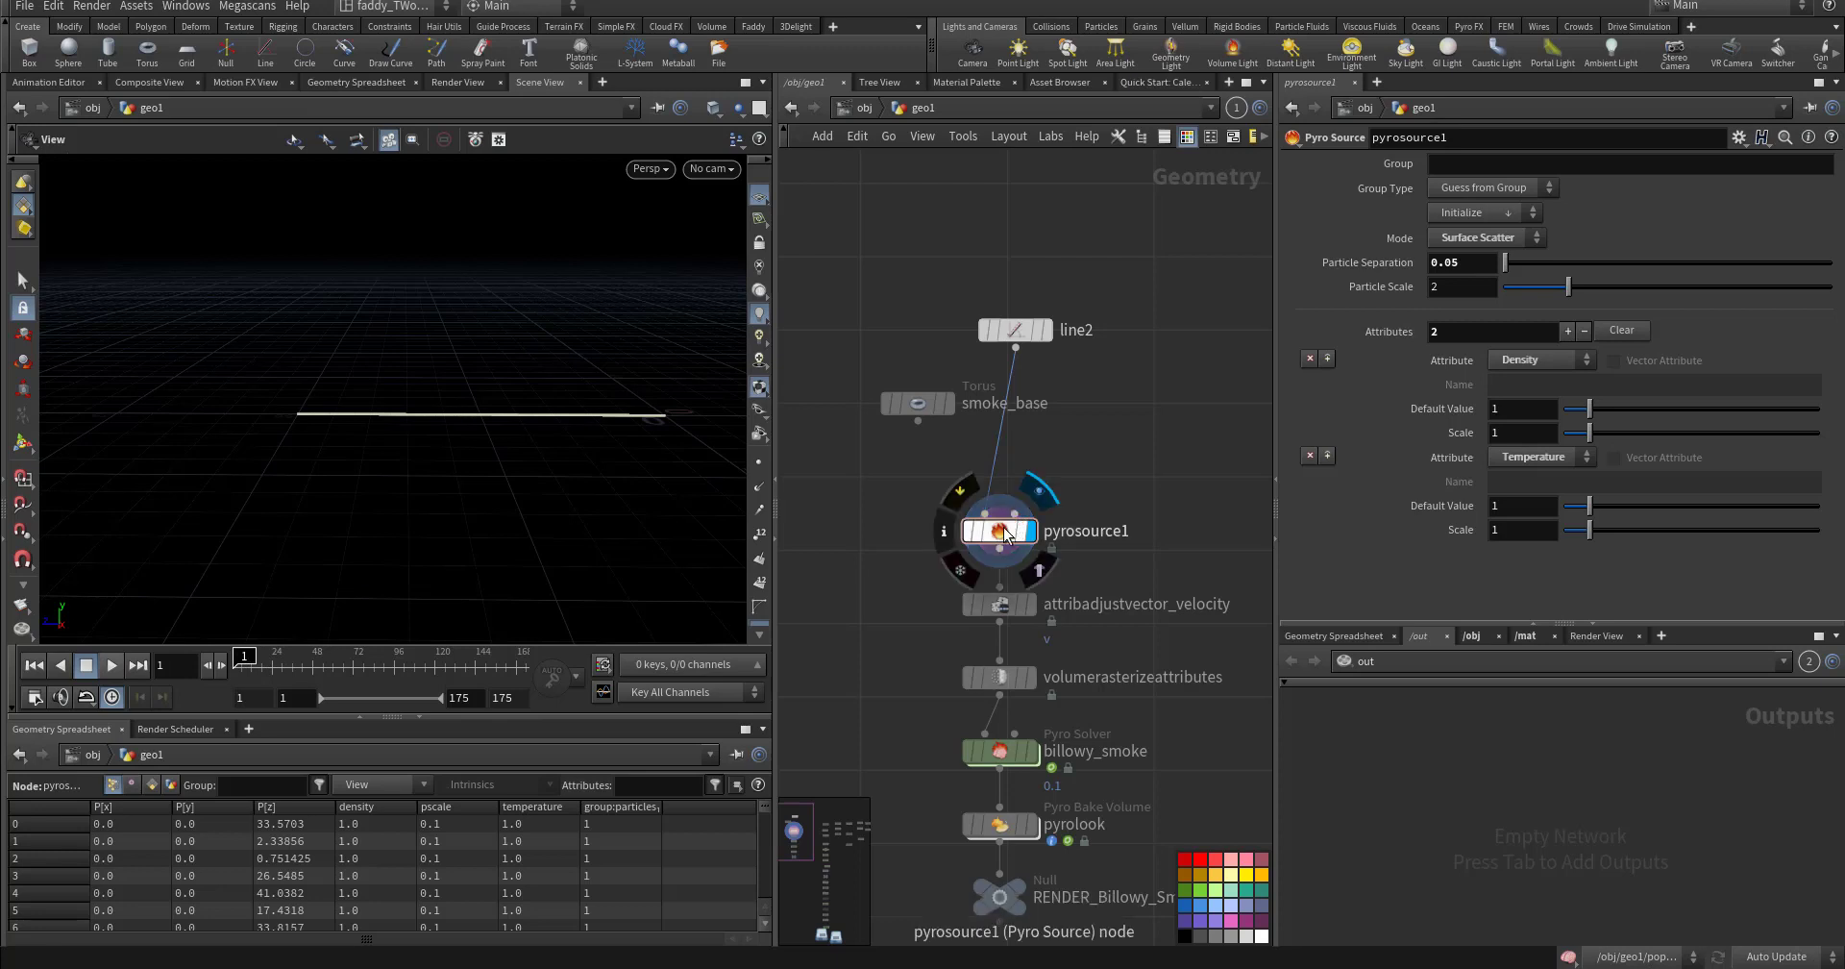
pyautogui.moveTo(996, 534); pyautogui.dragTo(995, 532)
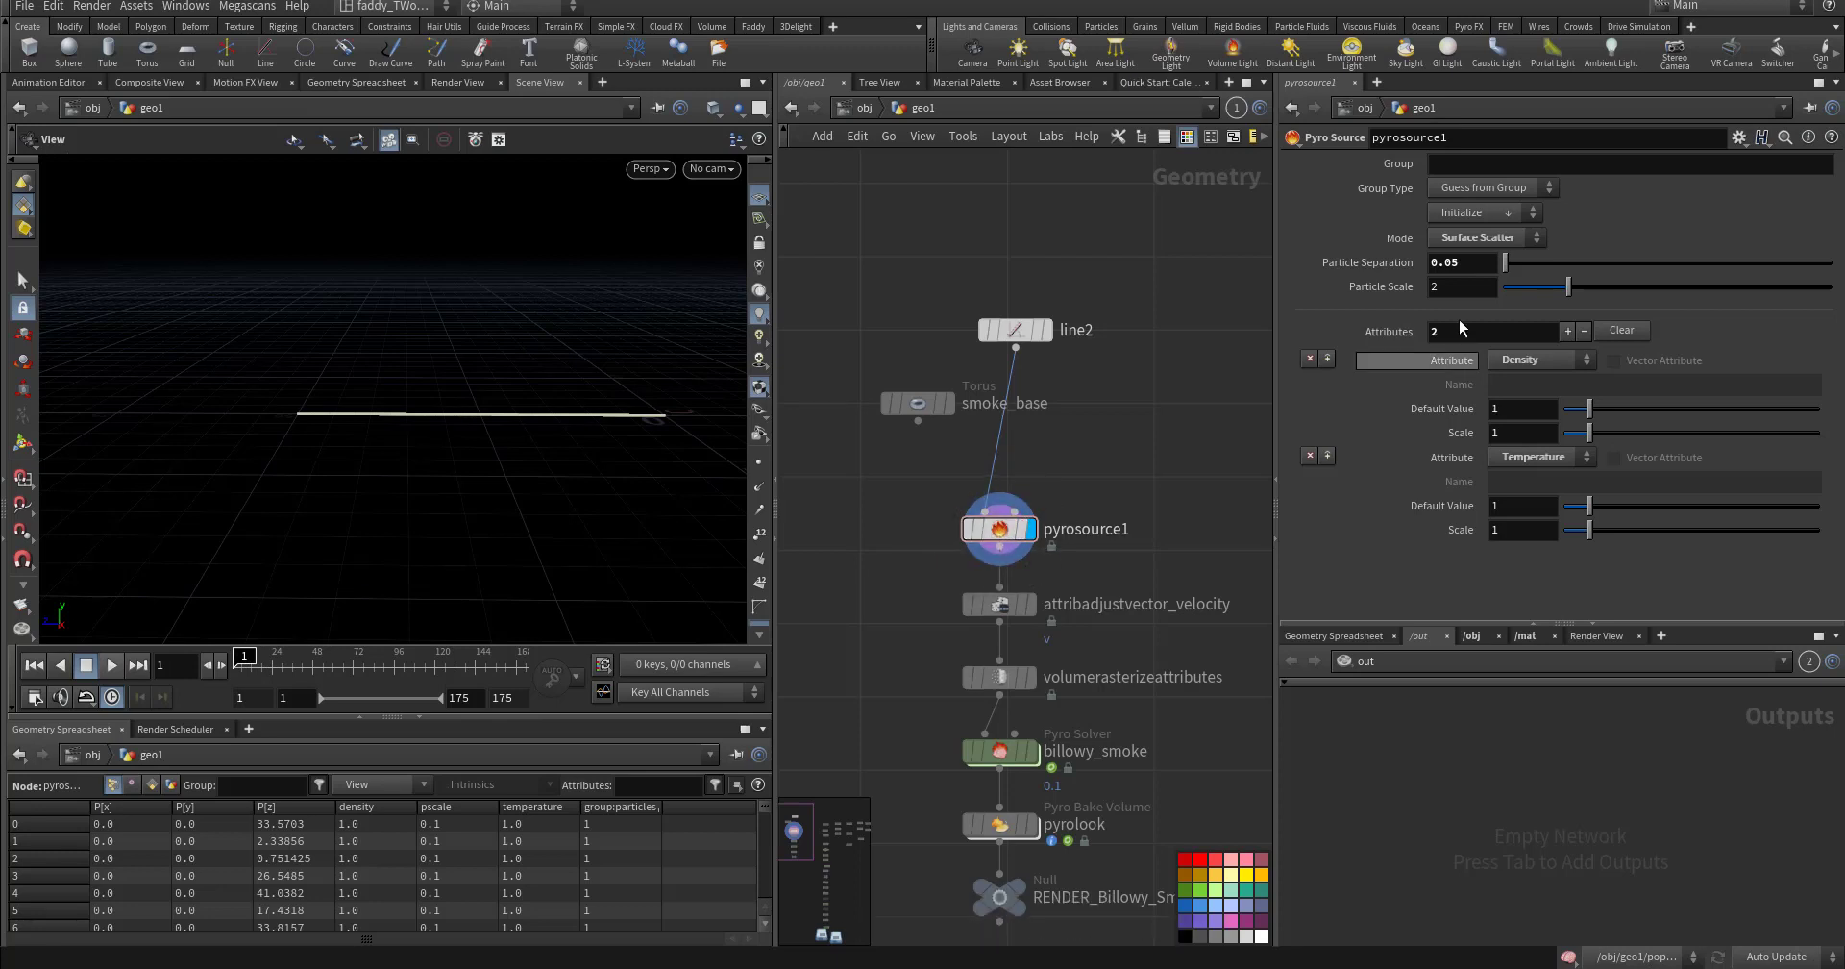
pyautogui.click(1468, 236)
pyautogui.click(1472, 288)
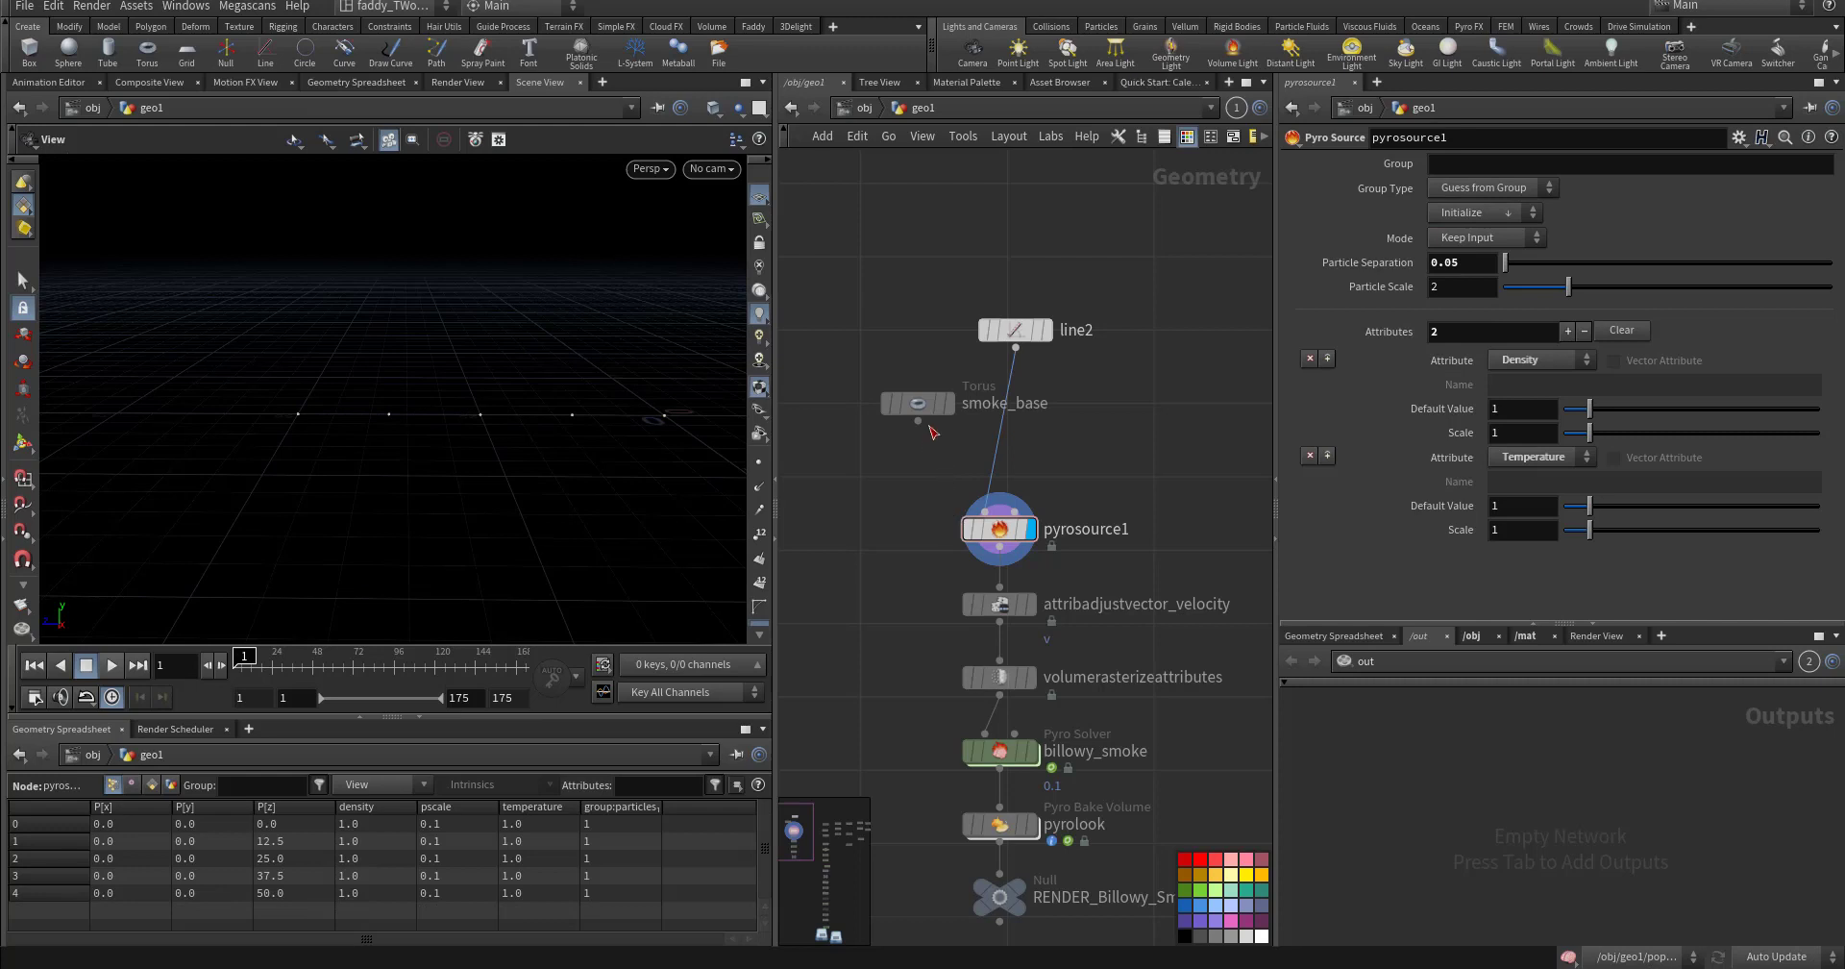
pyautogui.moveTo(913, 387); pyautogui.dragTo(896, 361)
pyautogui.click(1475, 189)
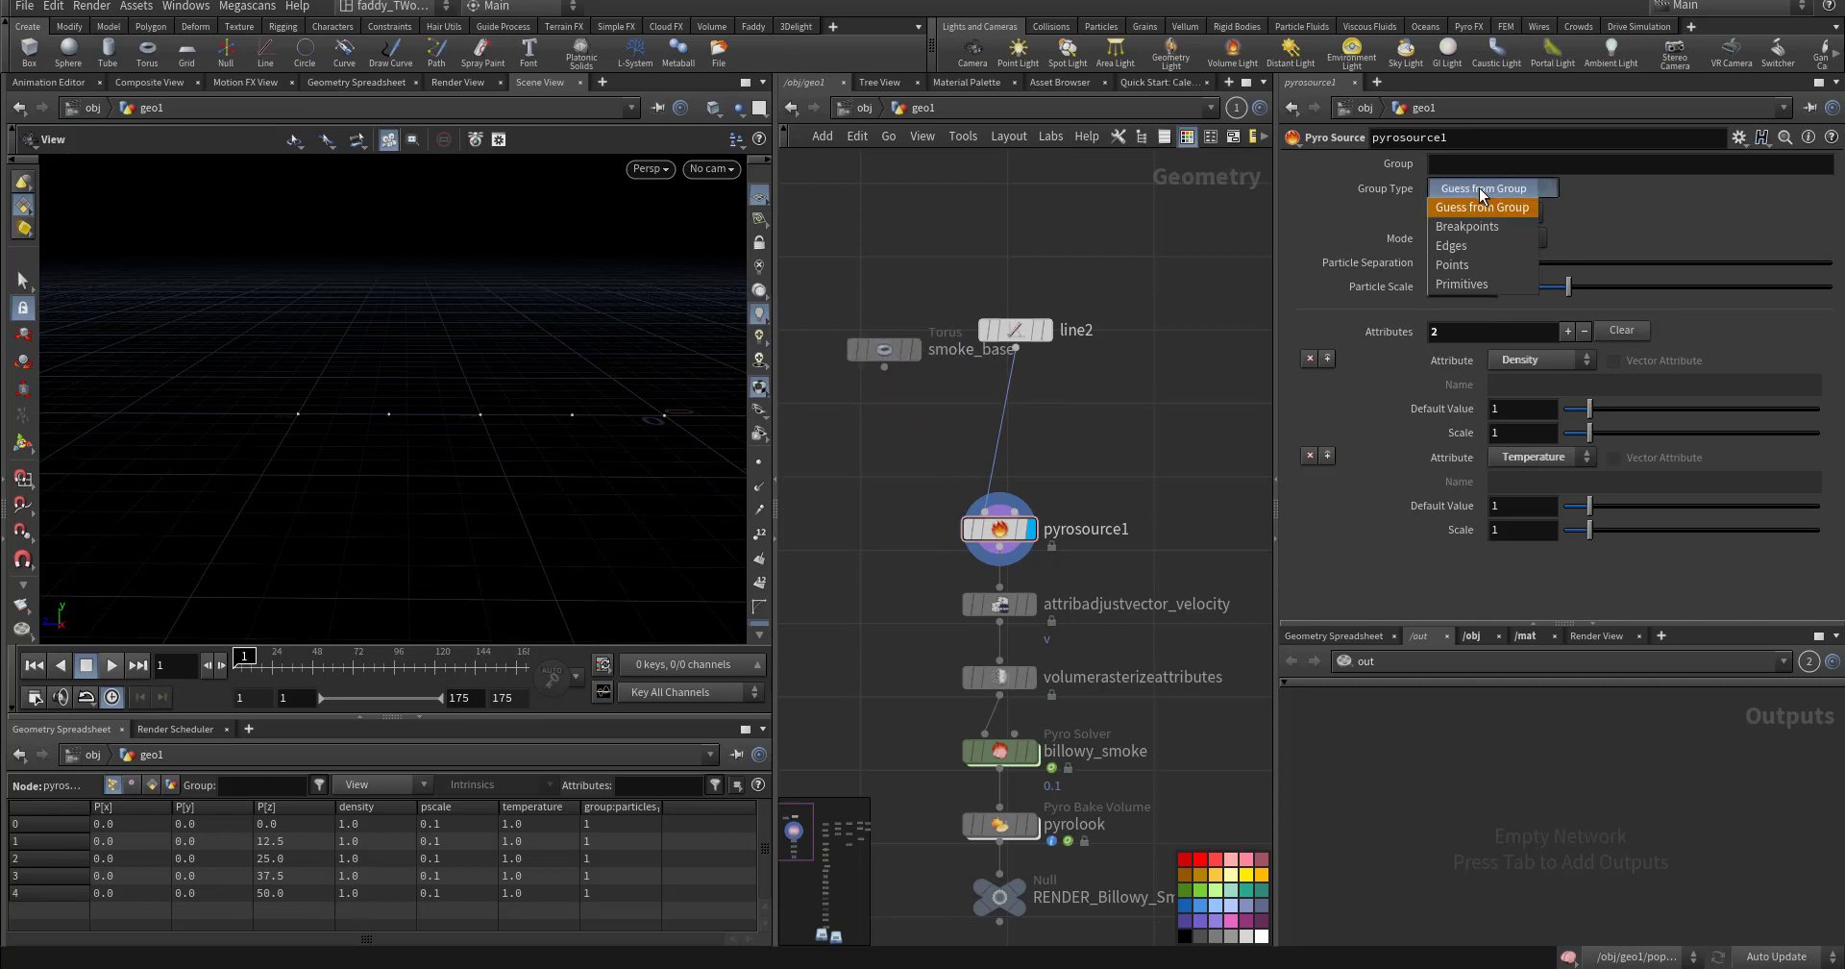
pyautogui.click(1466, 272)
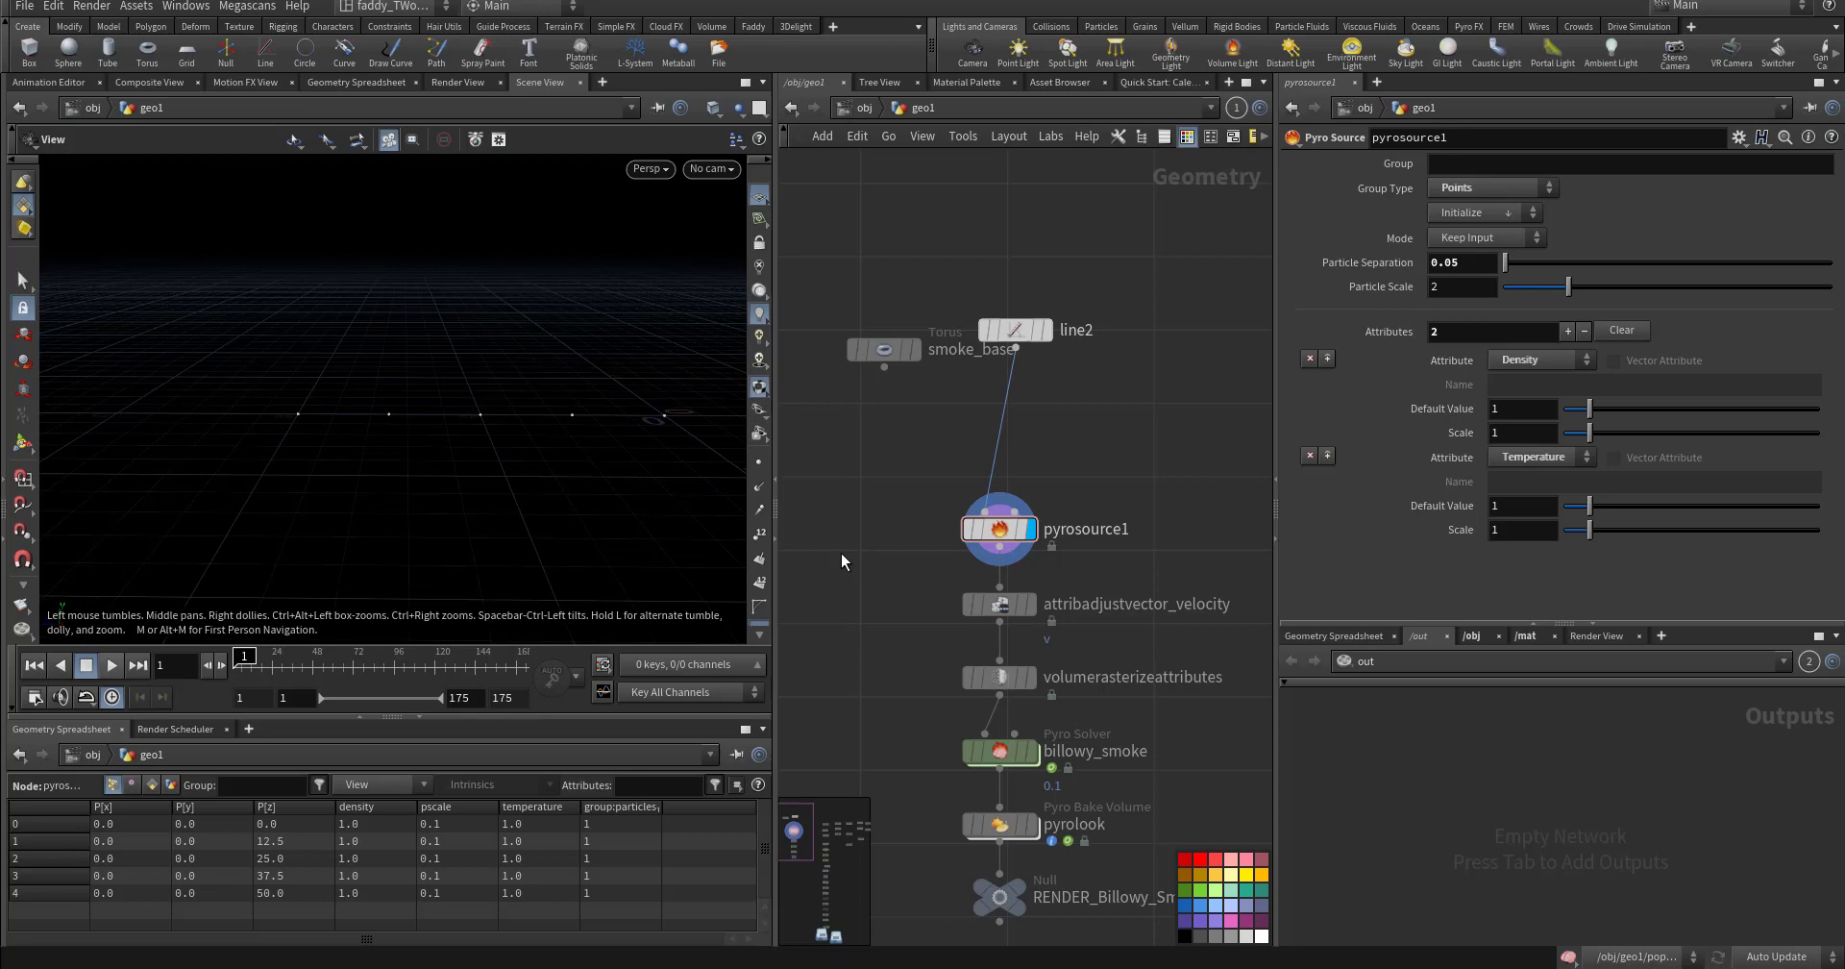
pyautogui.moveTo(1003, 539)
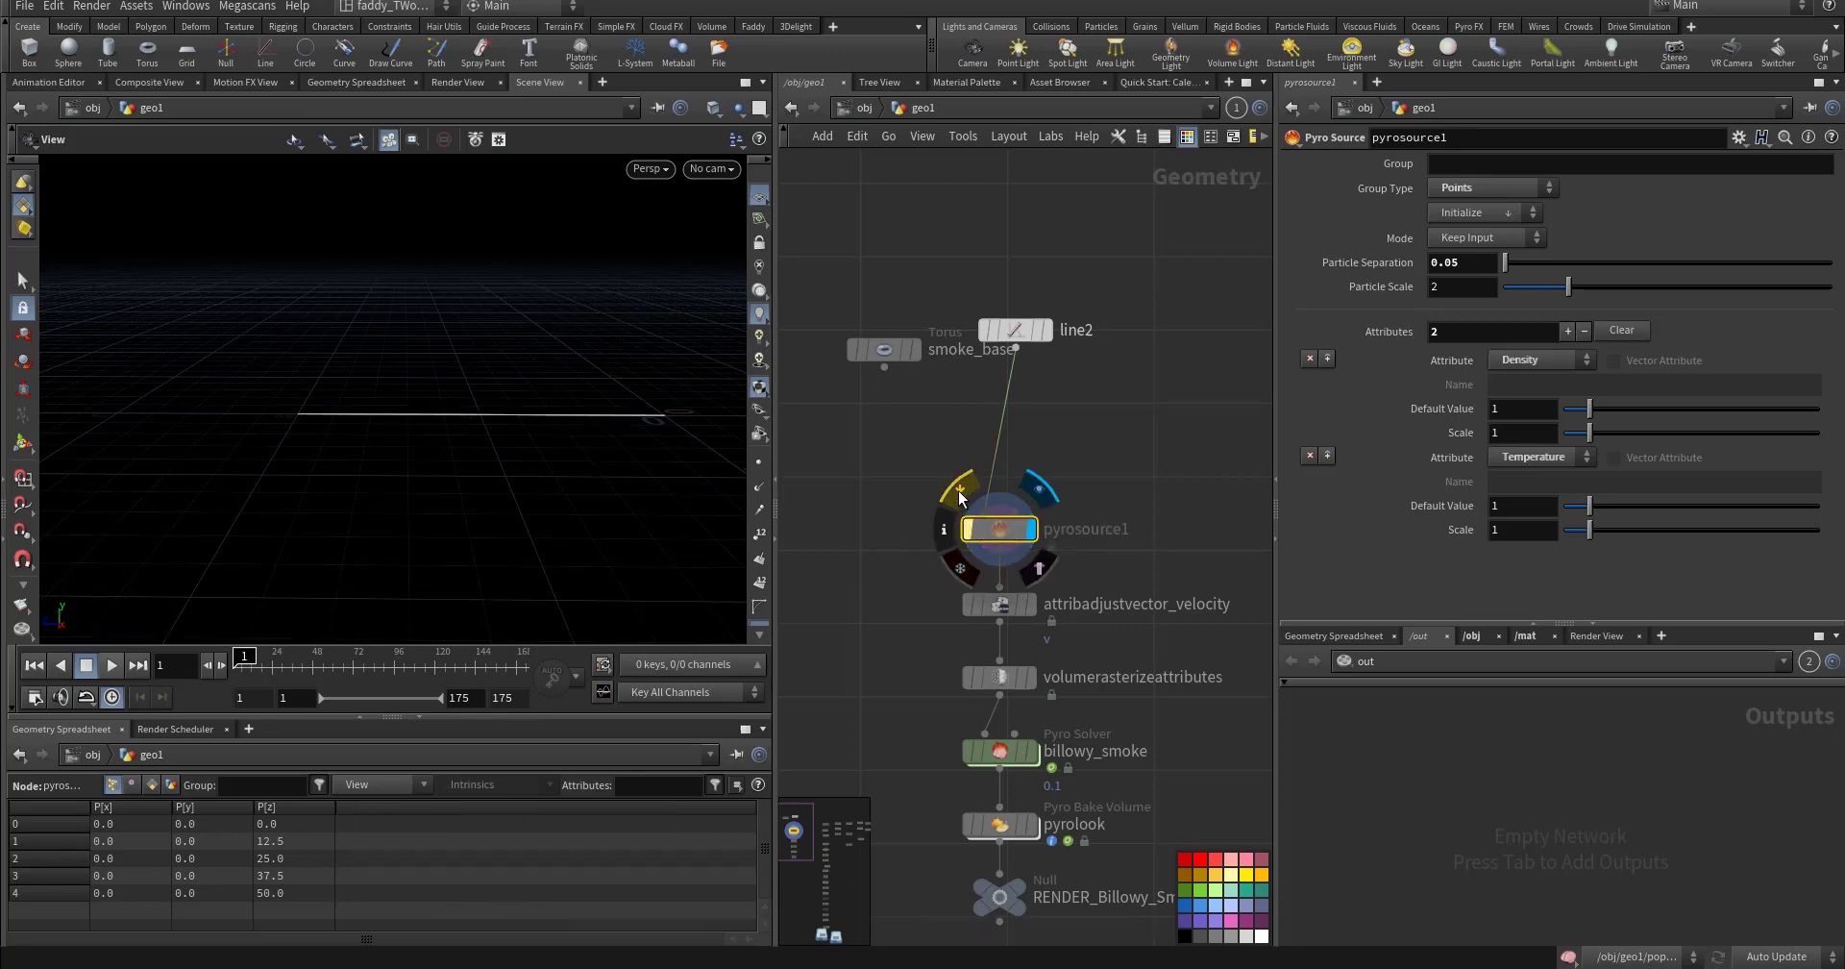
# - Move to about frame 24 and pan the network to reveal the nodes below pyrosource1
pyautogui.moveTo(250, 665)
pyautogui.mouseDown()
pyautogui.moveTo(306, 666)
pyautogui.moveTo(244, 663)
pyautogui.mouseUp()
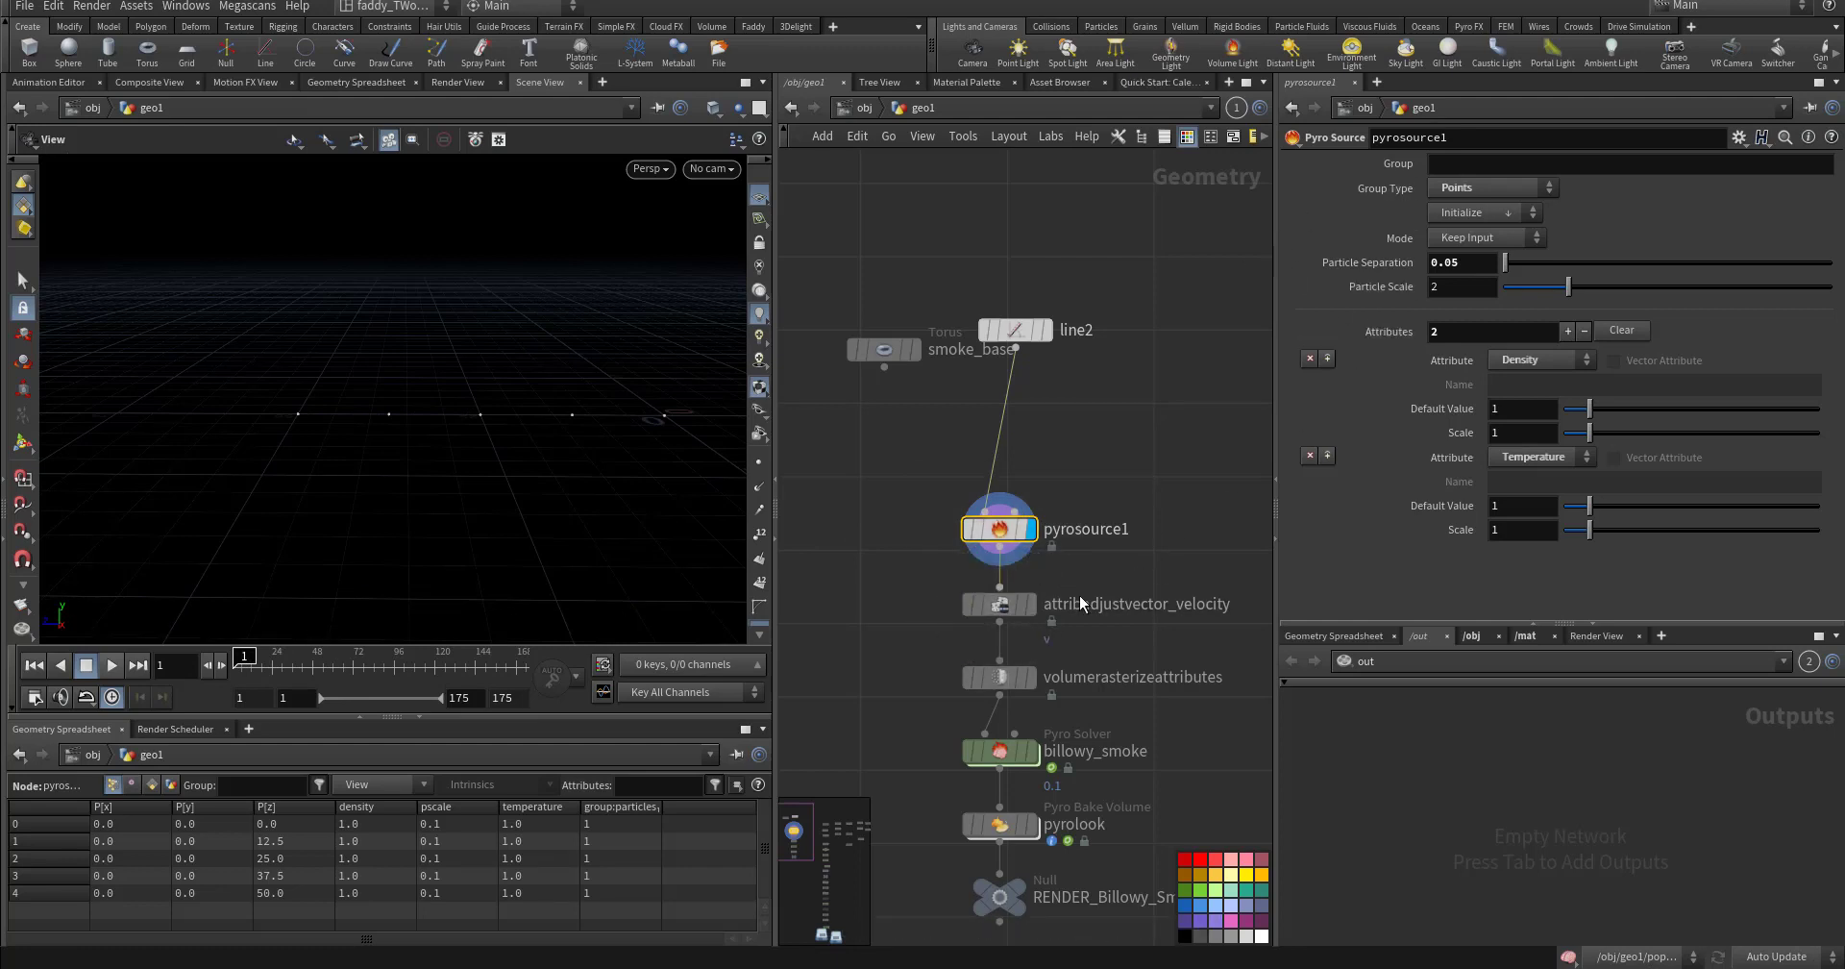
pyautogui.moveTo(1270, 572); pyautogui.dragTo(1094, 526, button='middle')
pyautogui.scroll(-4, 1136, 529)
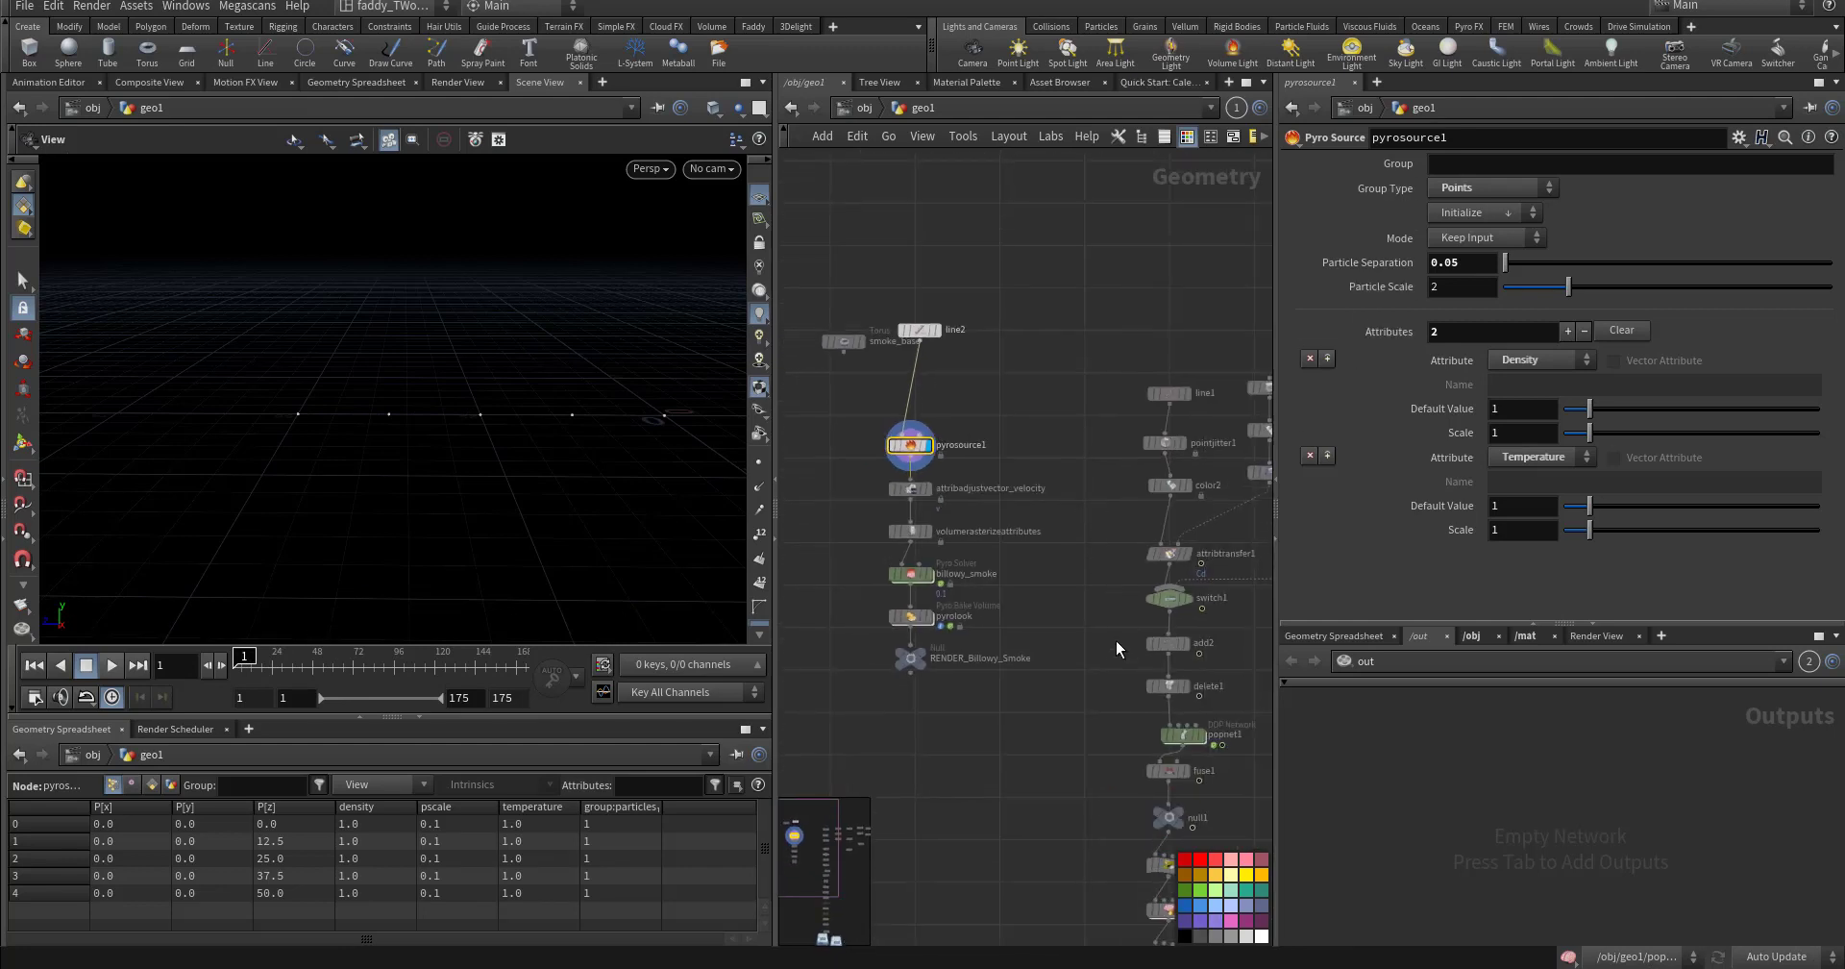
pyautogui.moveTo(1116, 640); pyautogui.dragTo(1041, 442, button='middle')
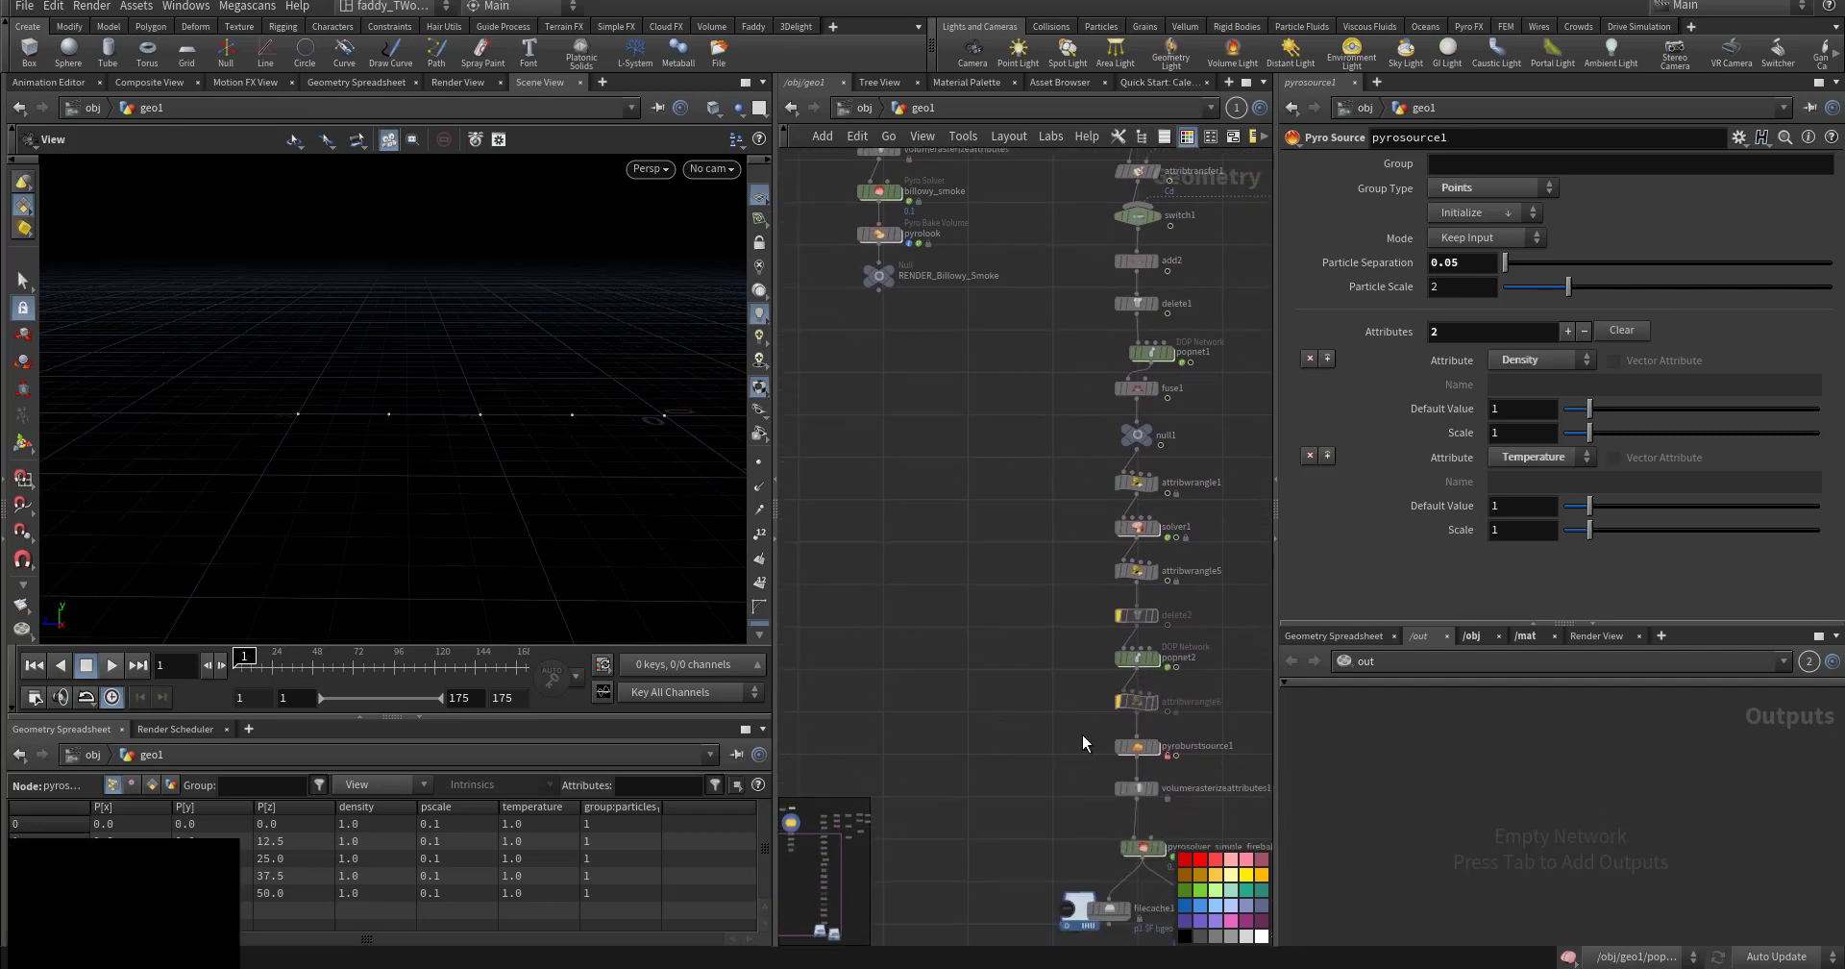
# - Insert a Pyro Burst Source between line2 and pyrosource1, display it, and preview the bursts
pyautogui.press('f')
pyautogui.press('Tab')
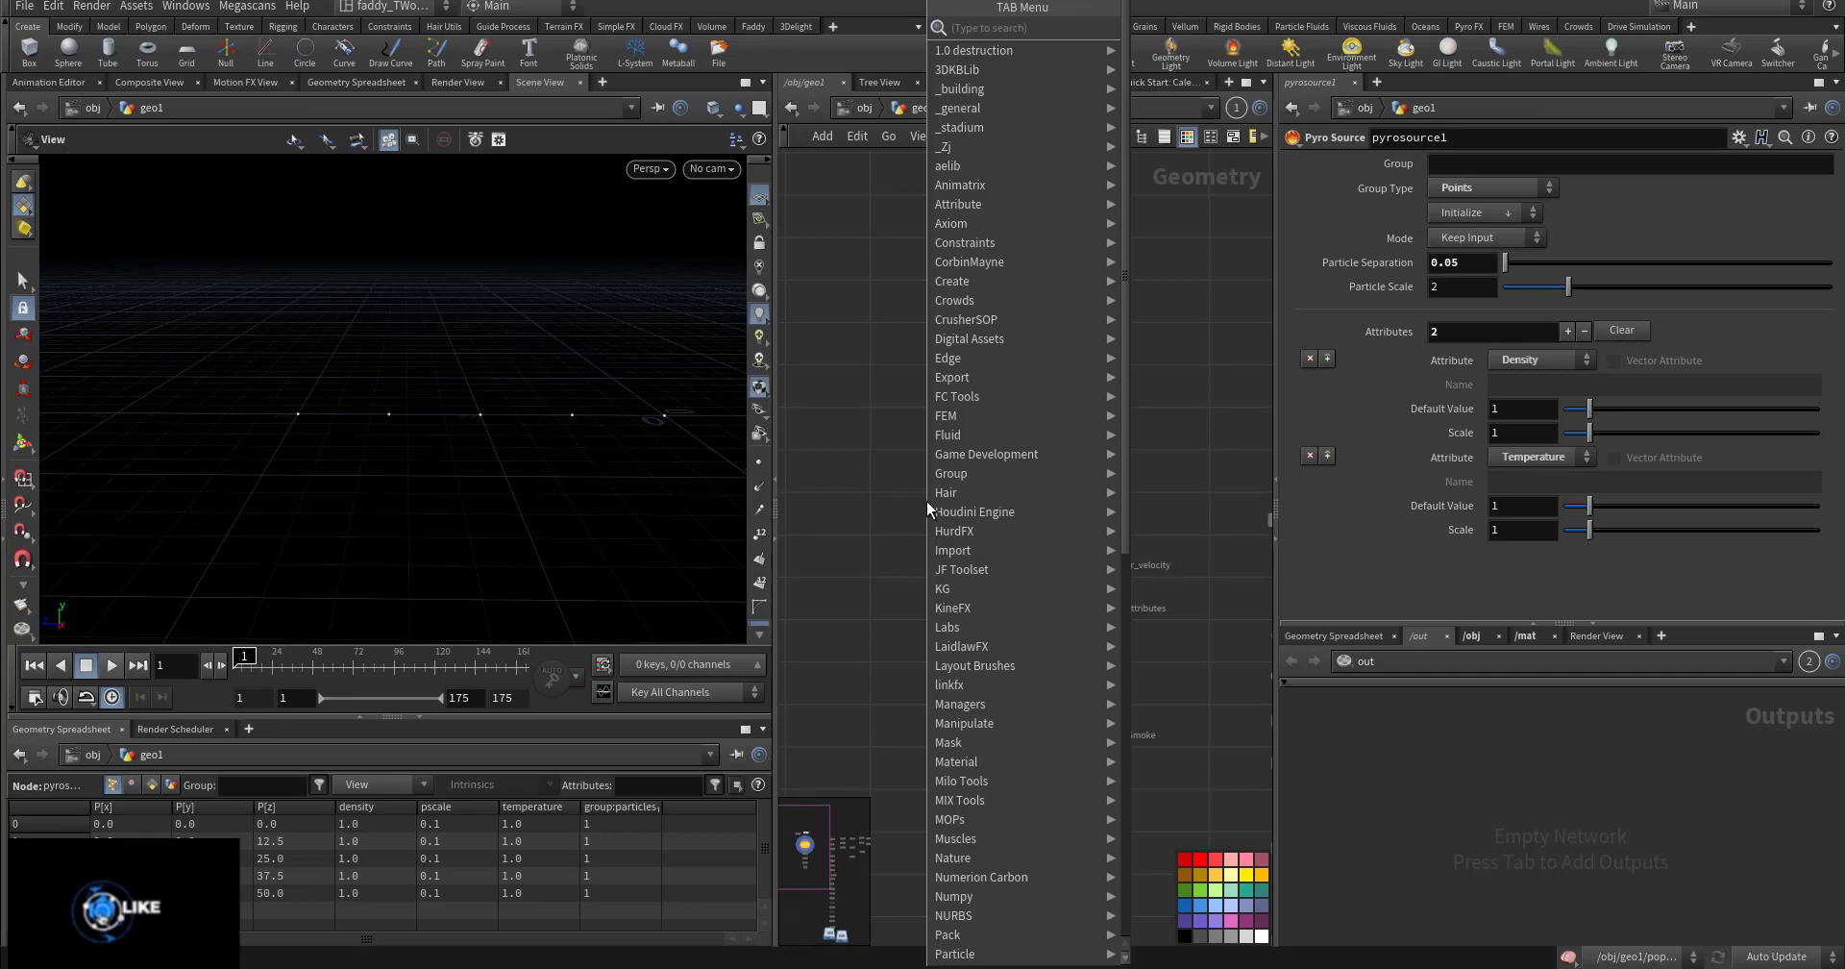
pyautogui.write('pyrbu')
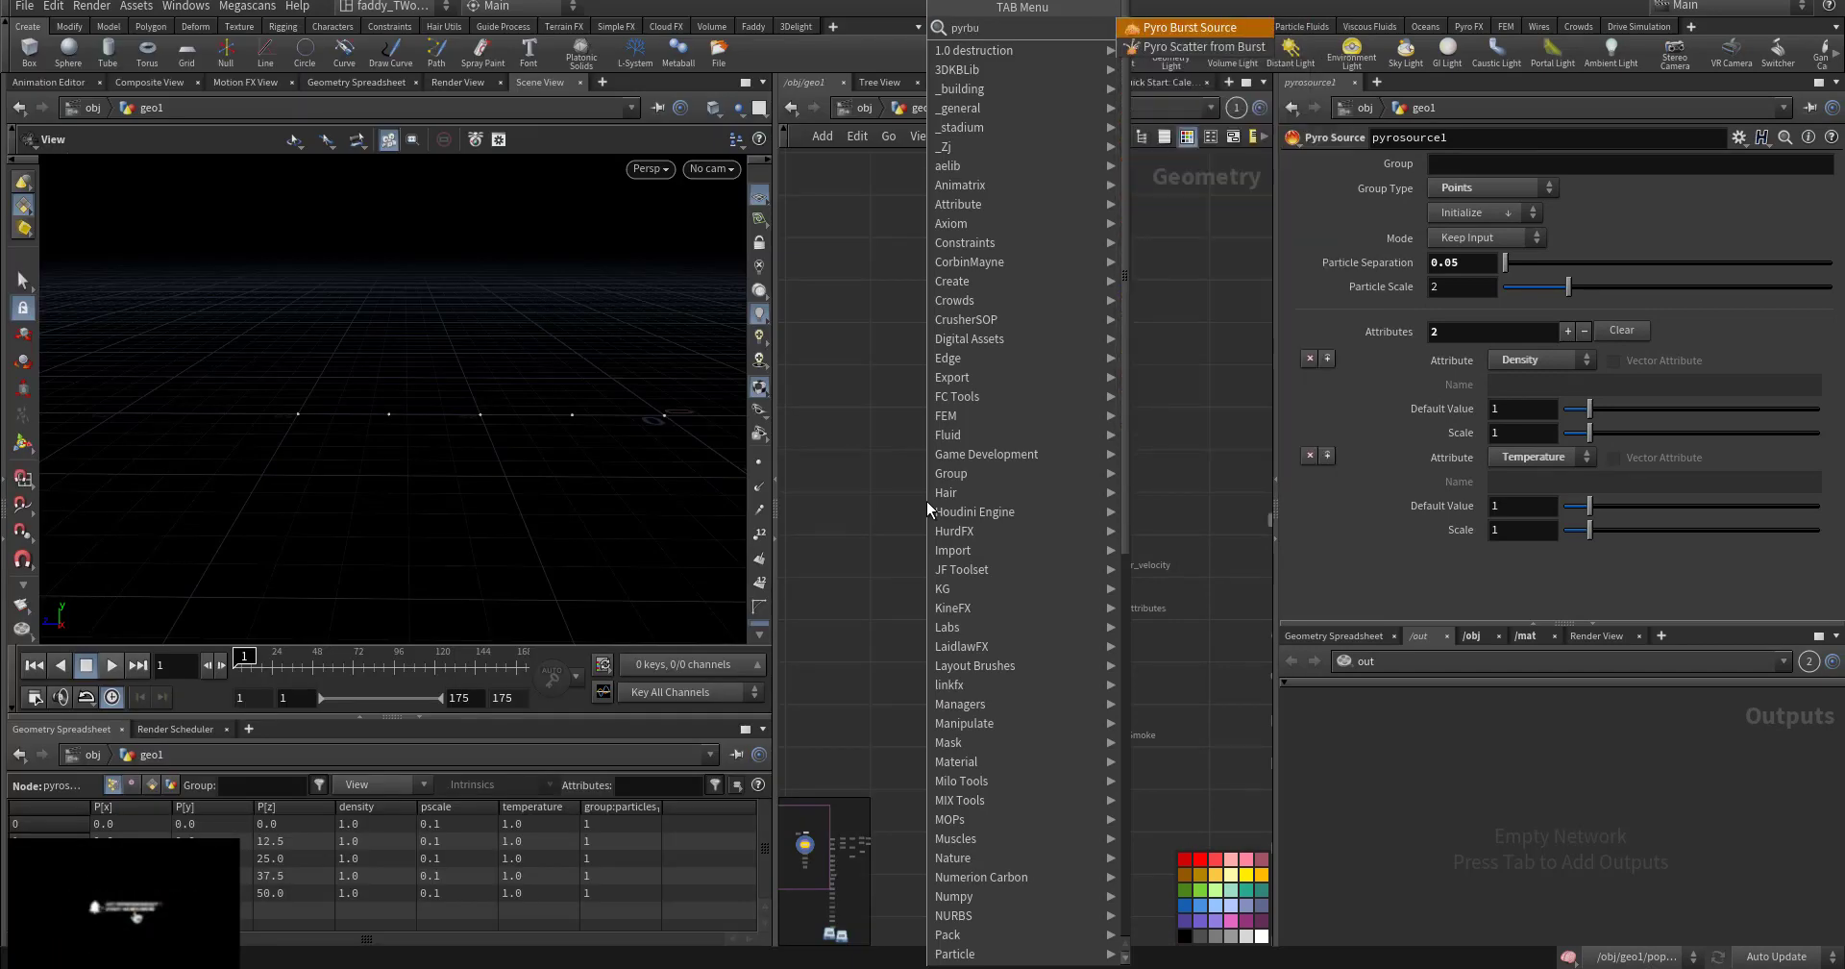
pyautogui.press('Return')
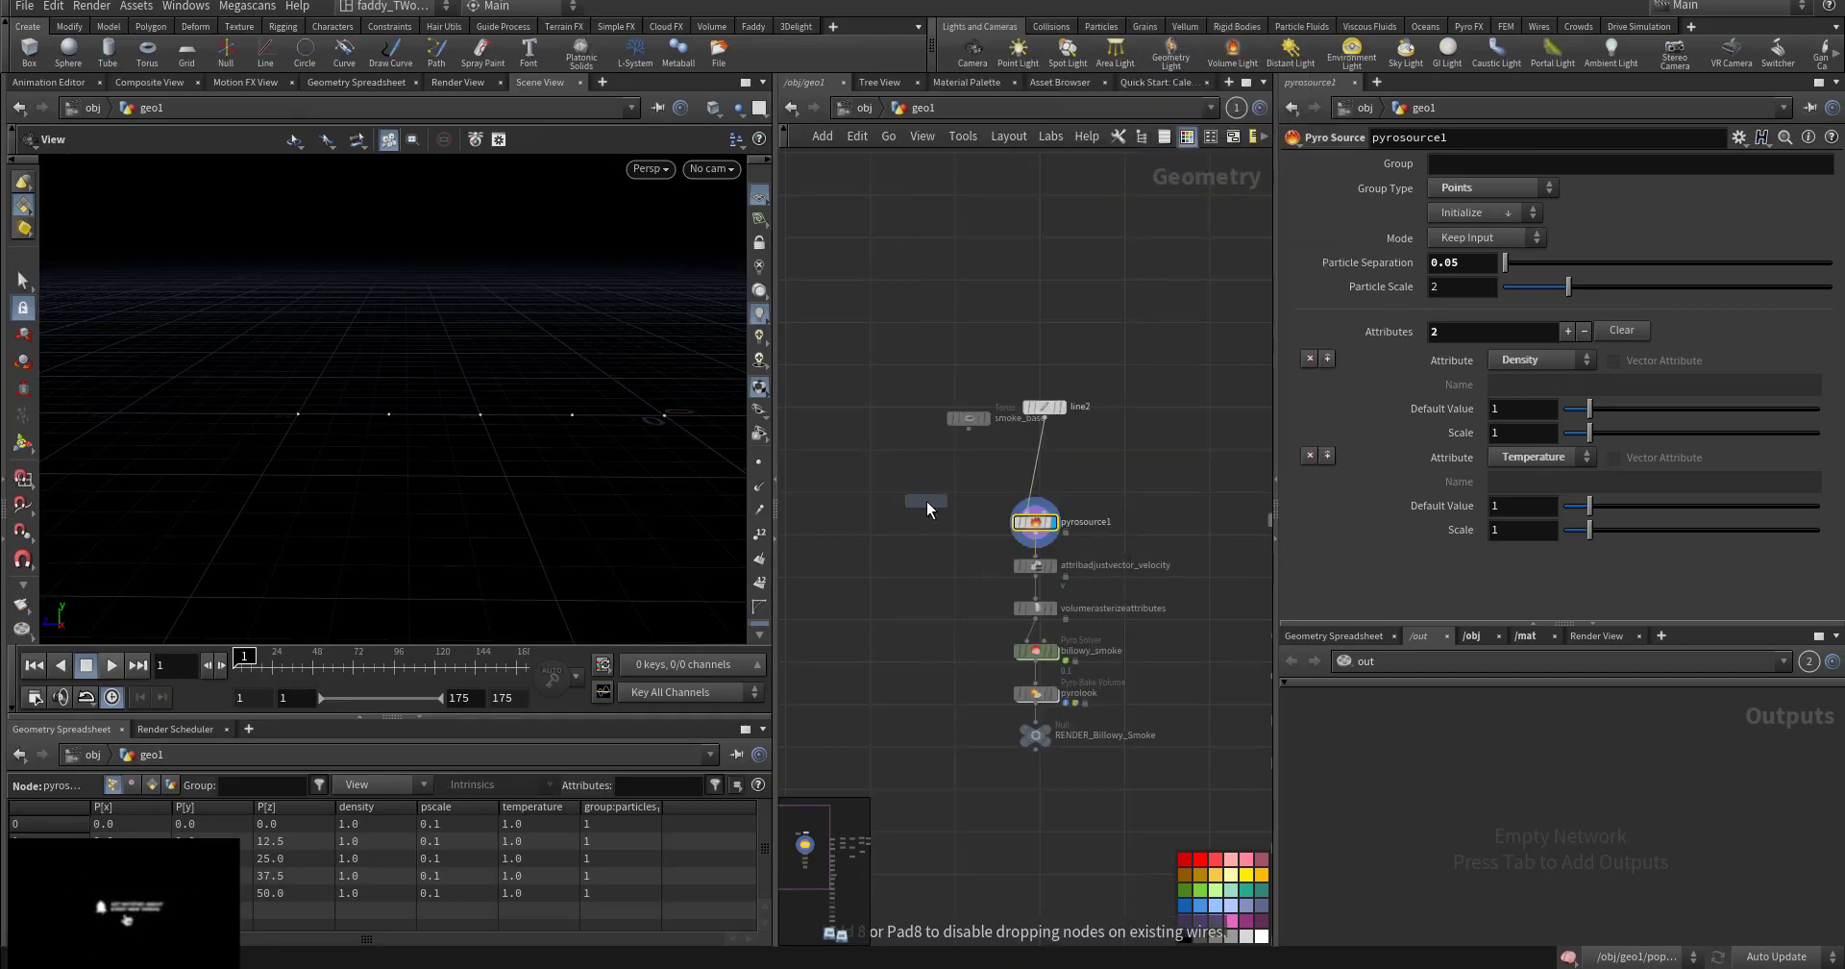
pyautogui.press('Escape')
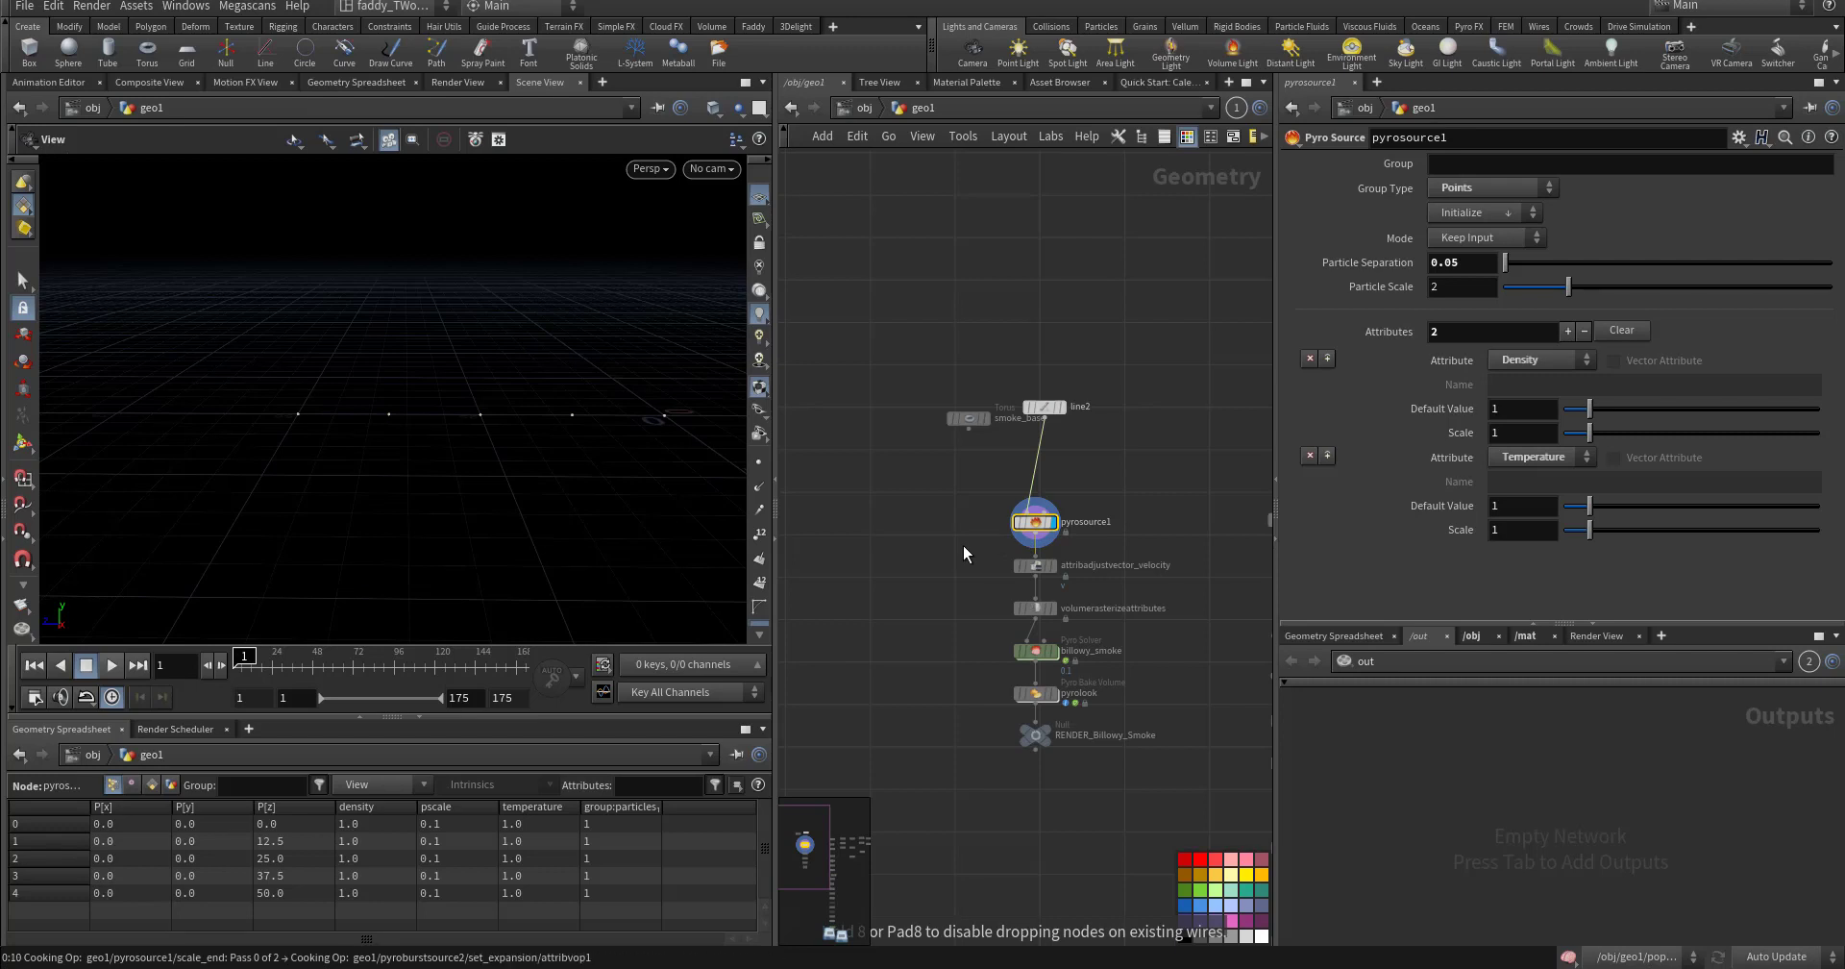
pyautogui.moveTo(963, 544); pyautogui.dragTo(956, 605, button='middle')
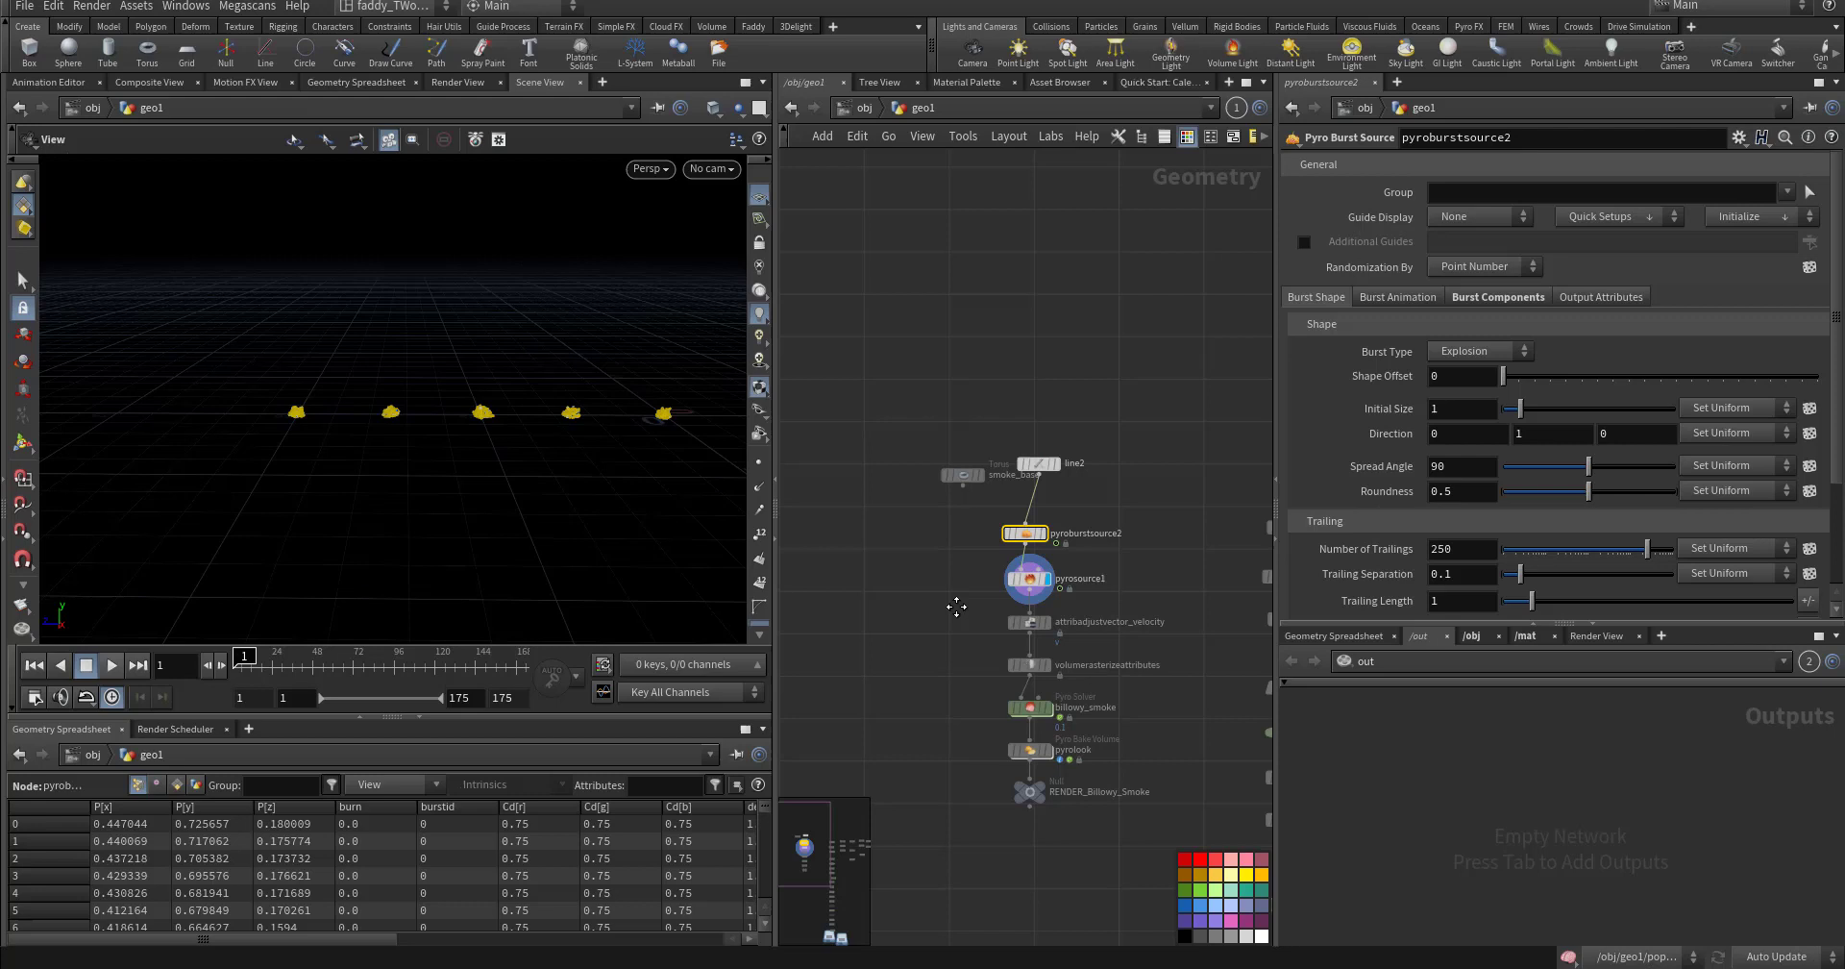
pyautogui.scroll(3, 959, 543)
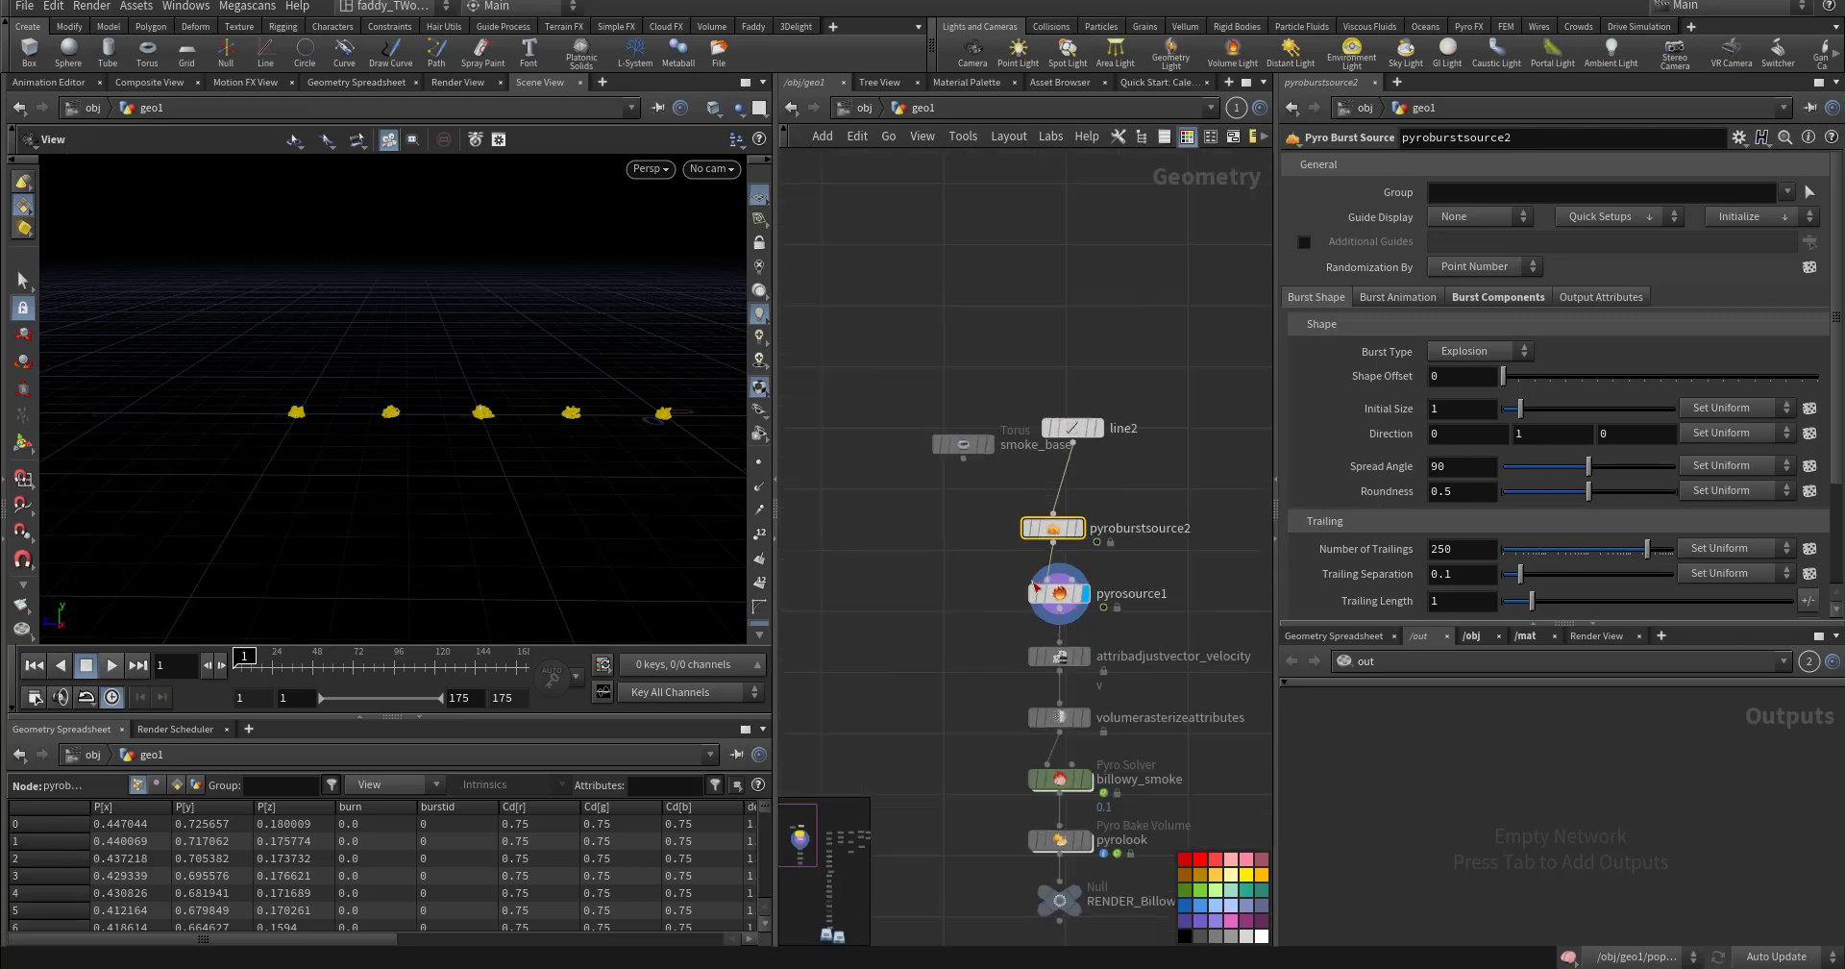
pyautogui.click(1081, 529)
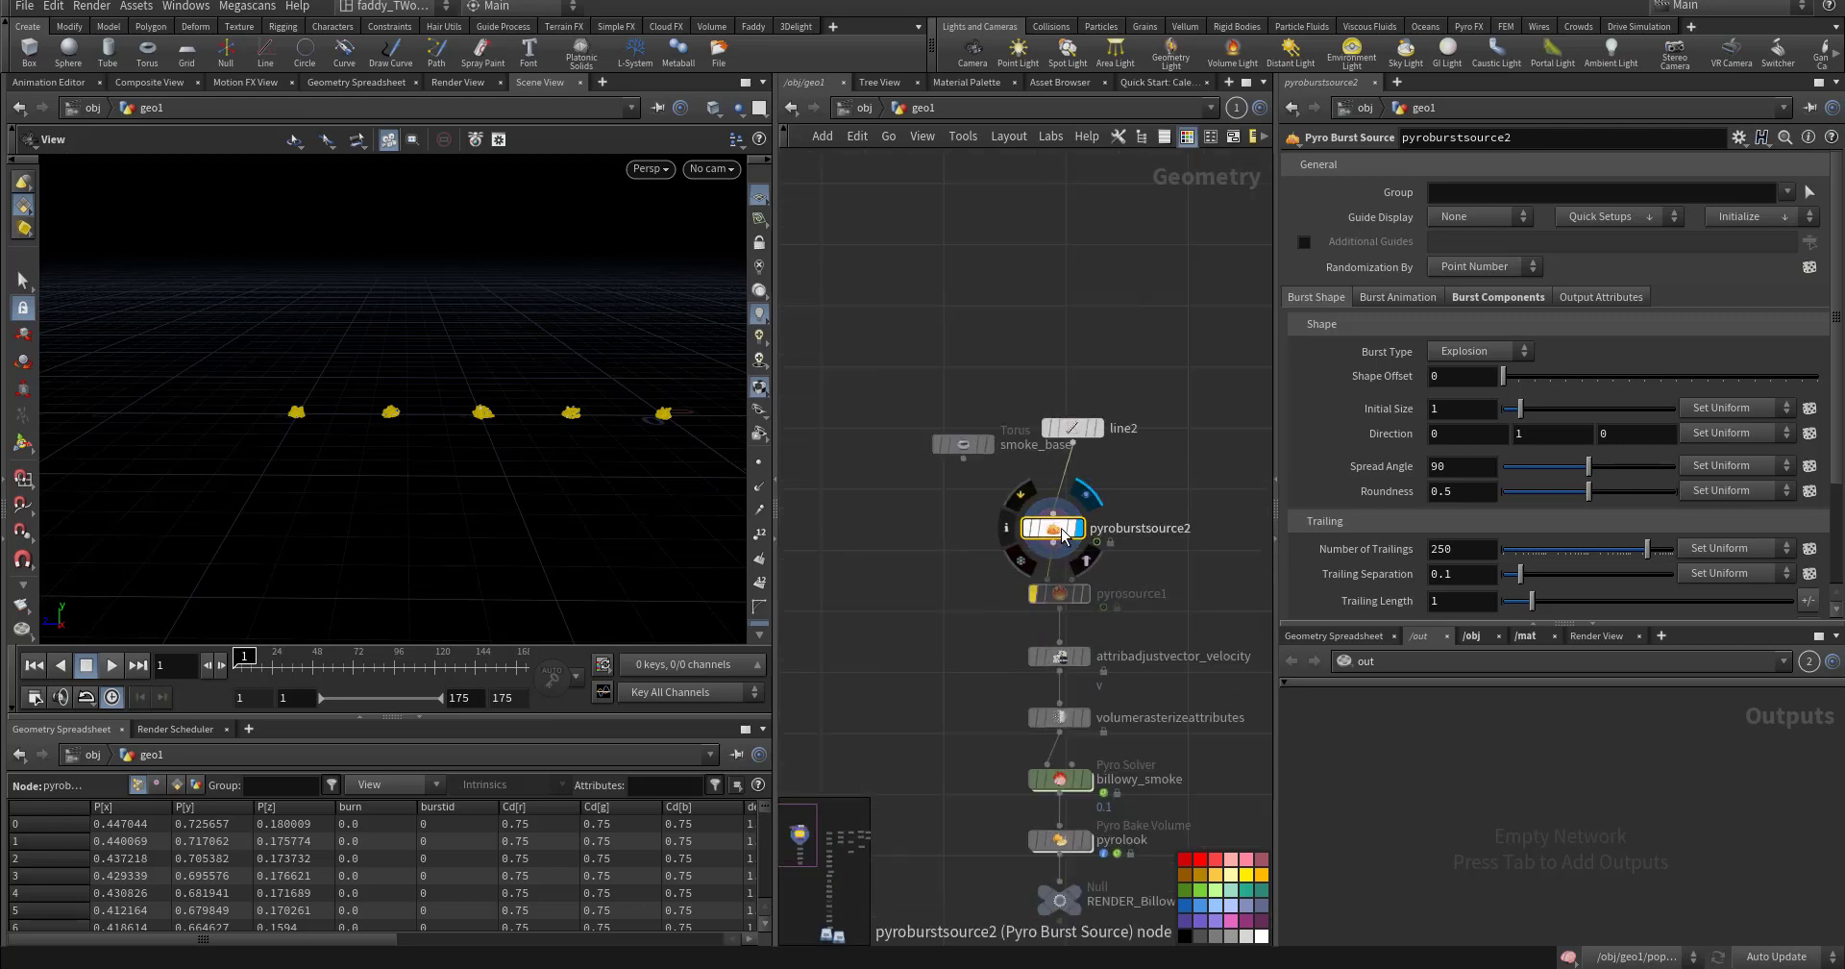
pyautogui.press('Up')
pyautogui.press('Up')
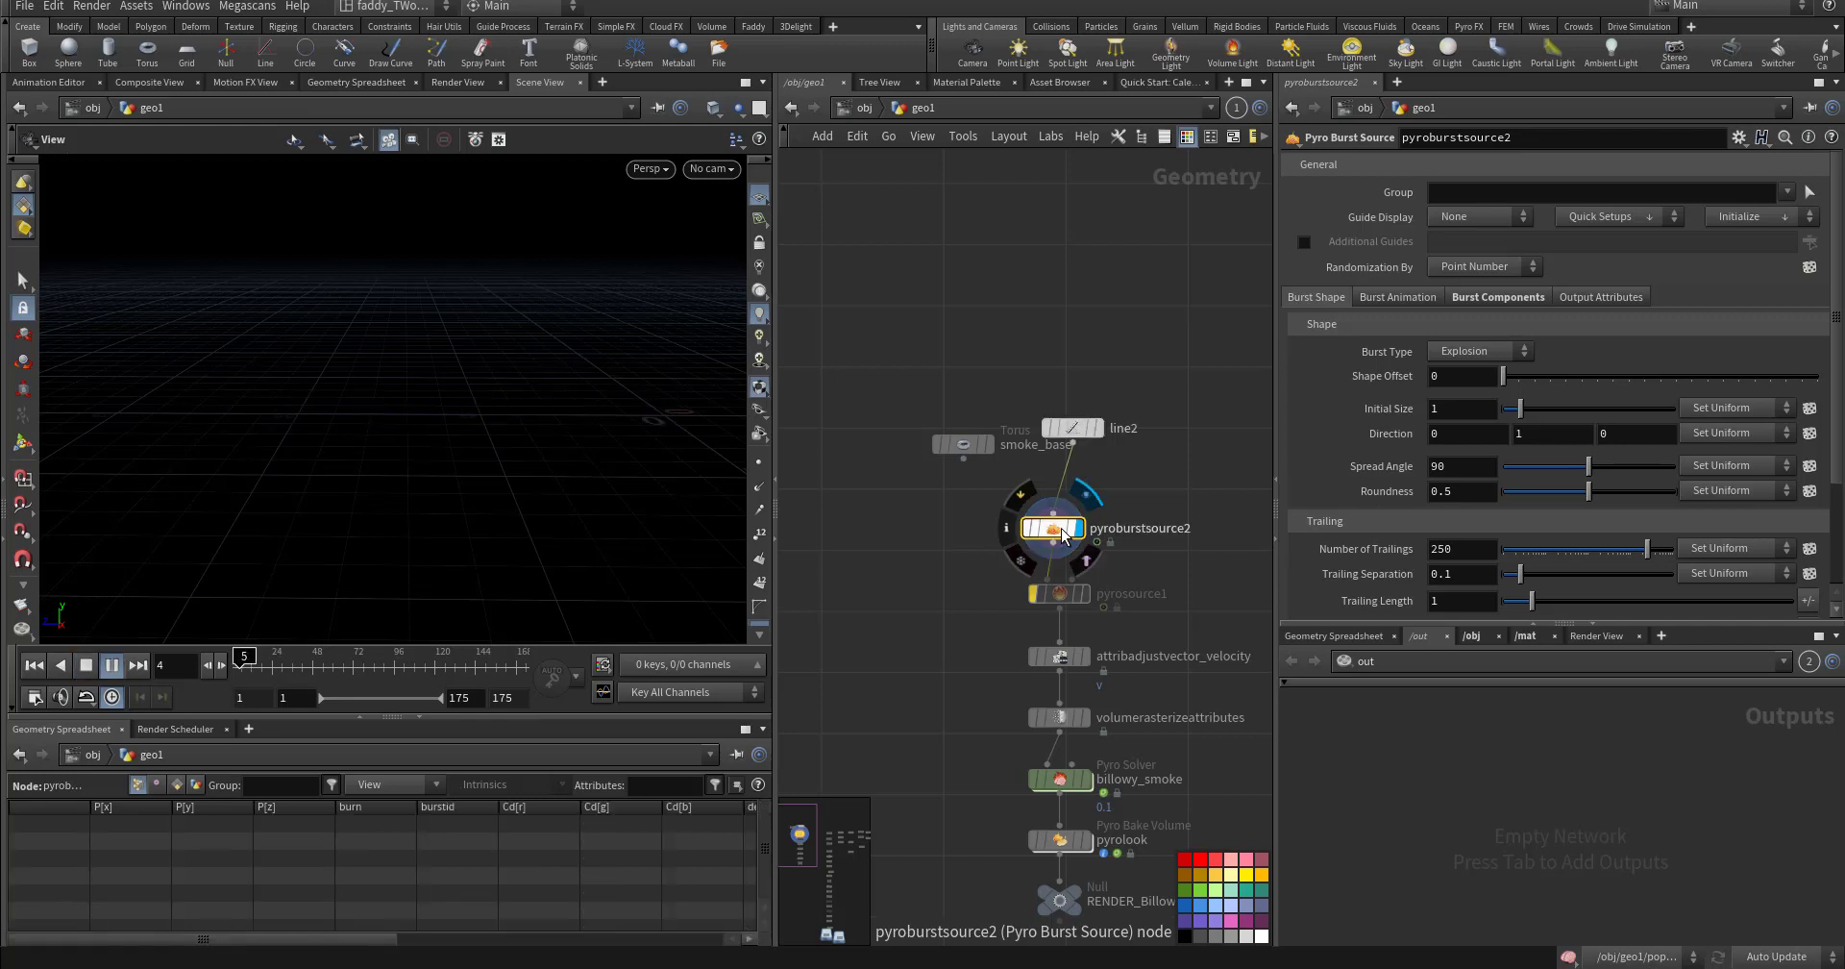
pyautogui.hotkey('ctrl', 'Up')
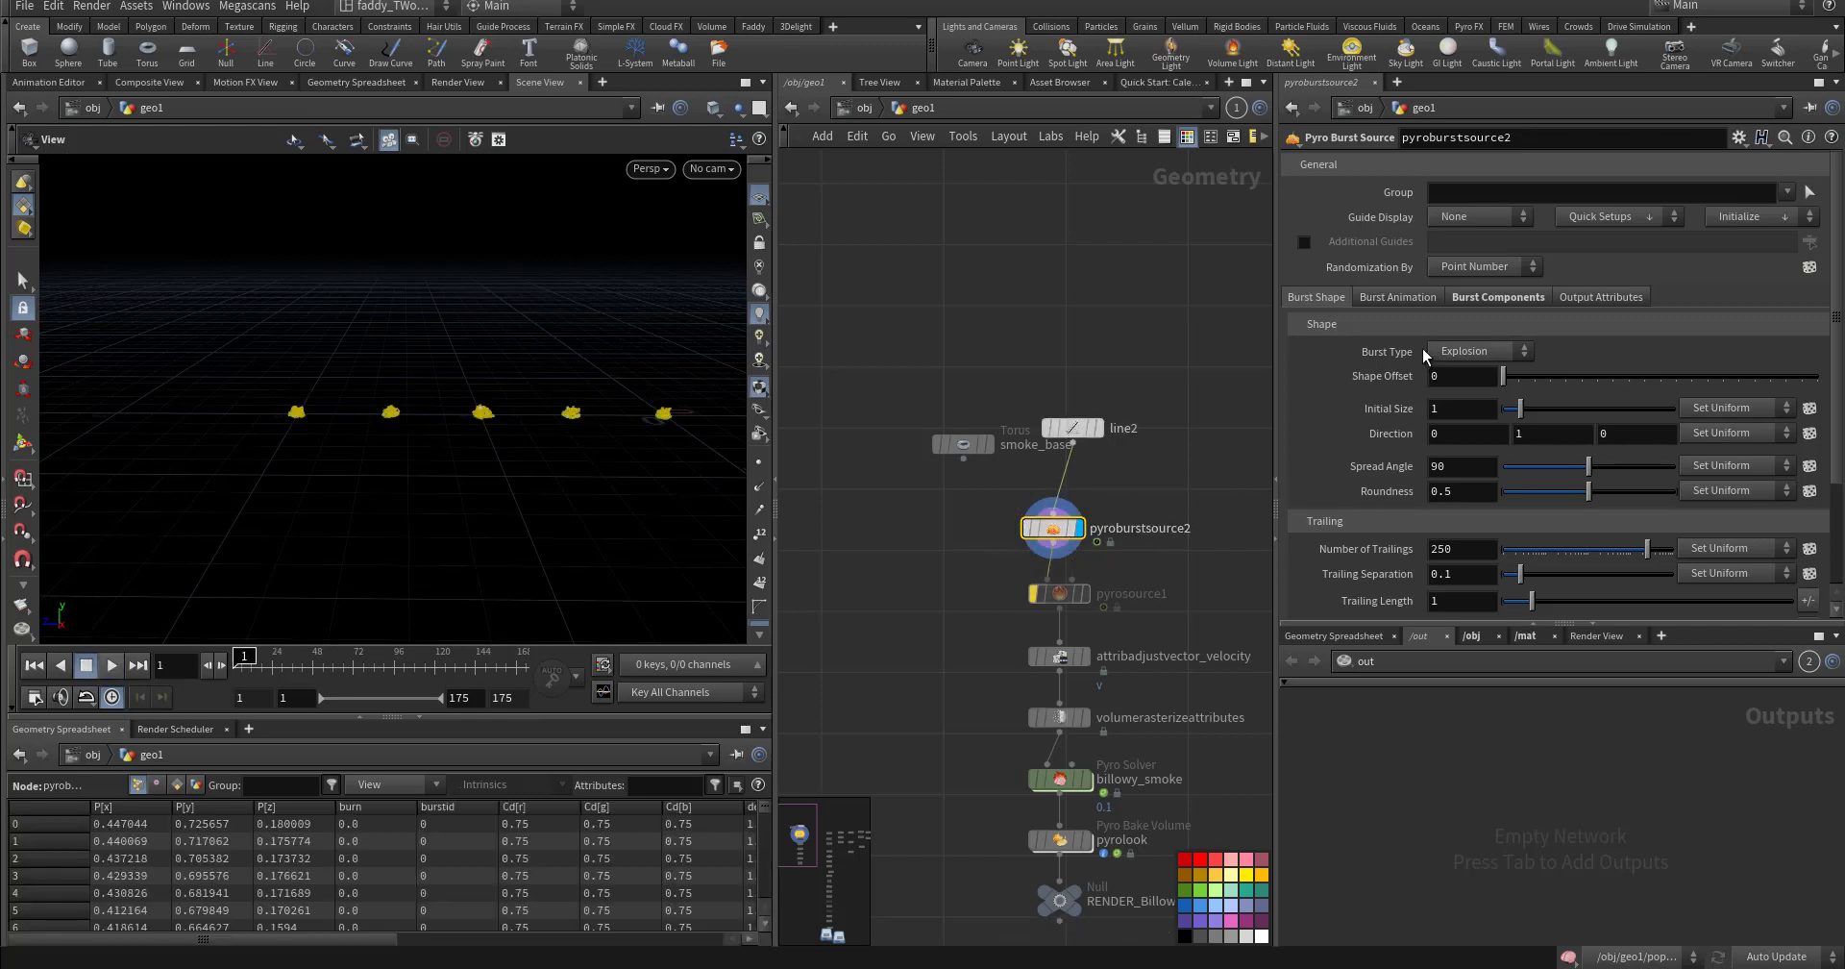
# - Under Burst Animation, vary the start frame per point with a Variation of 5
pyautogui.click(1398, 298)
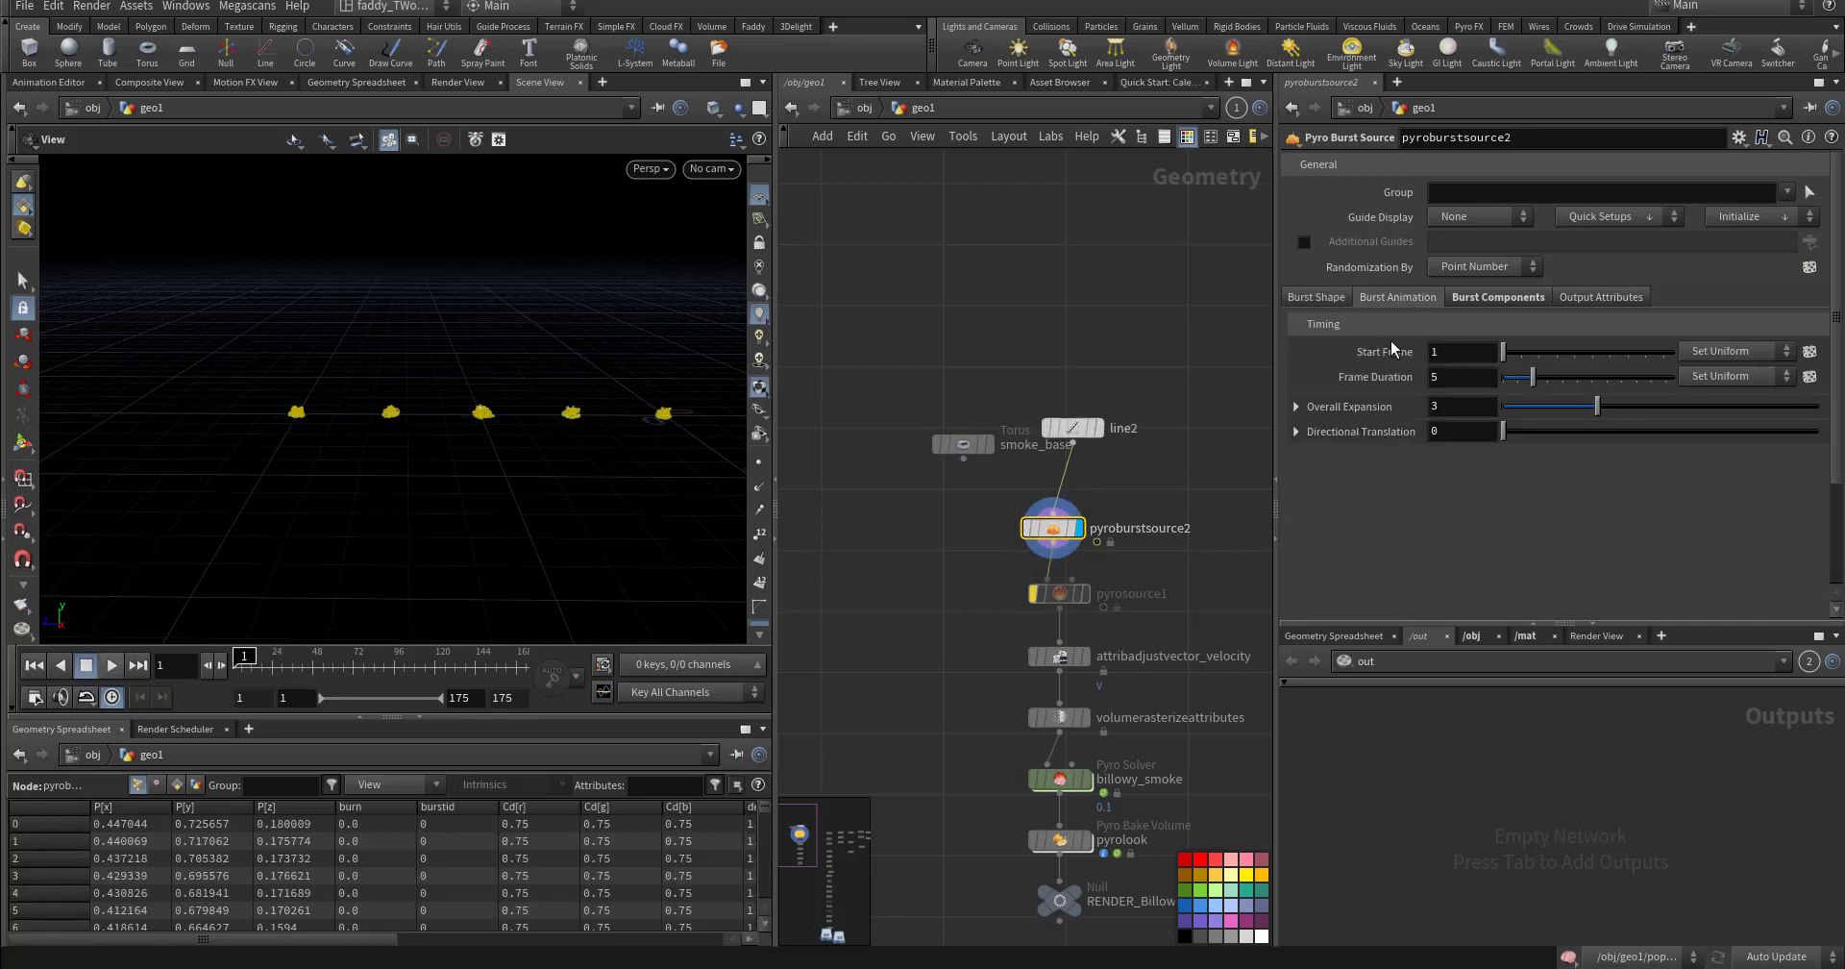
pyautogui.click(1730, 352)
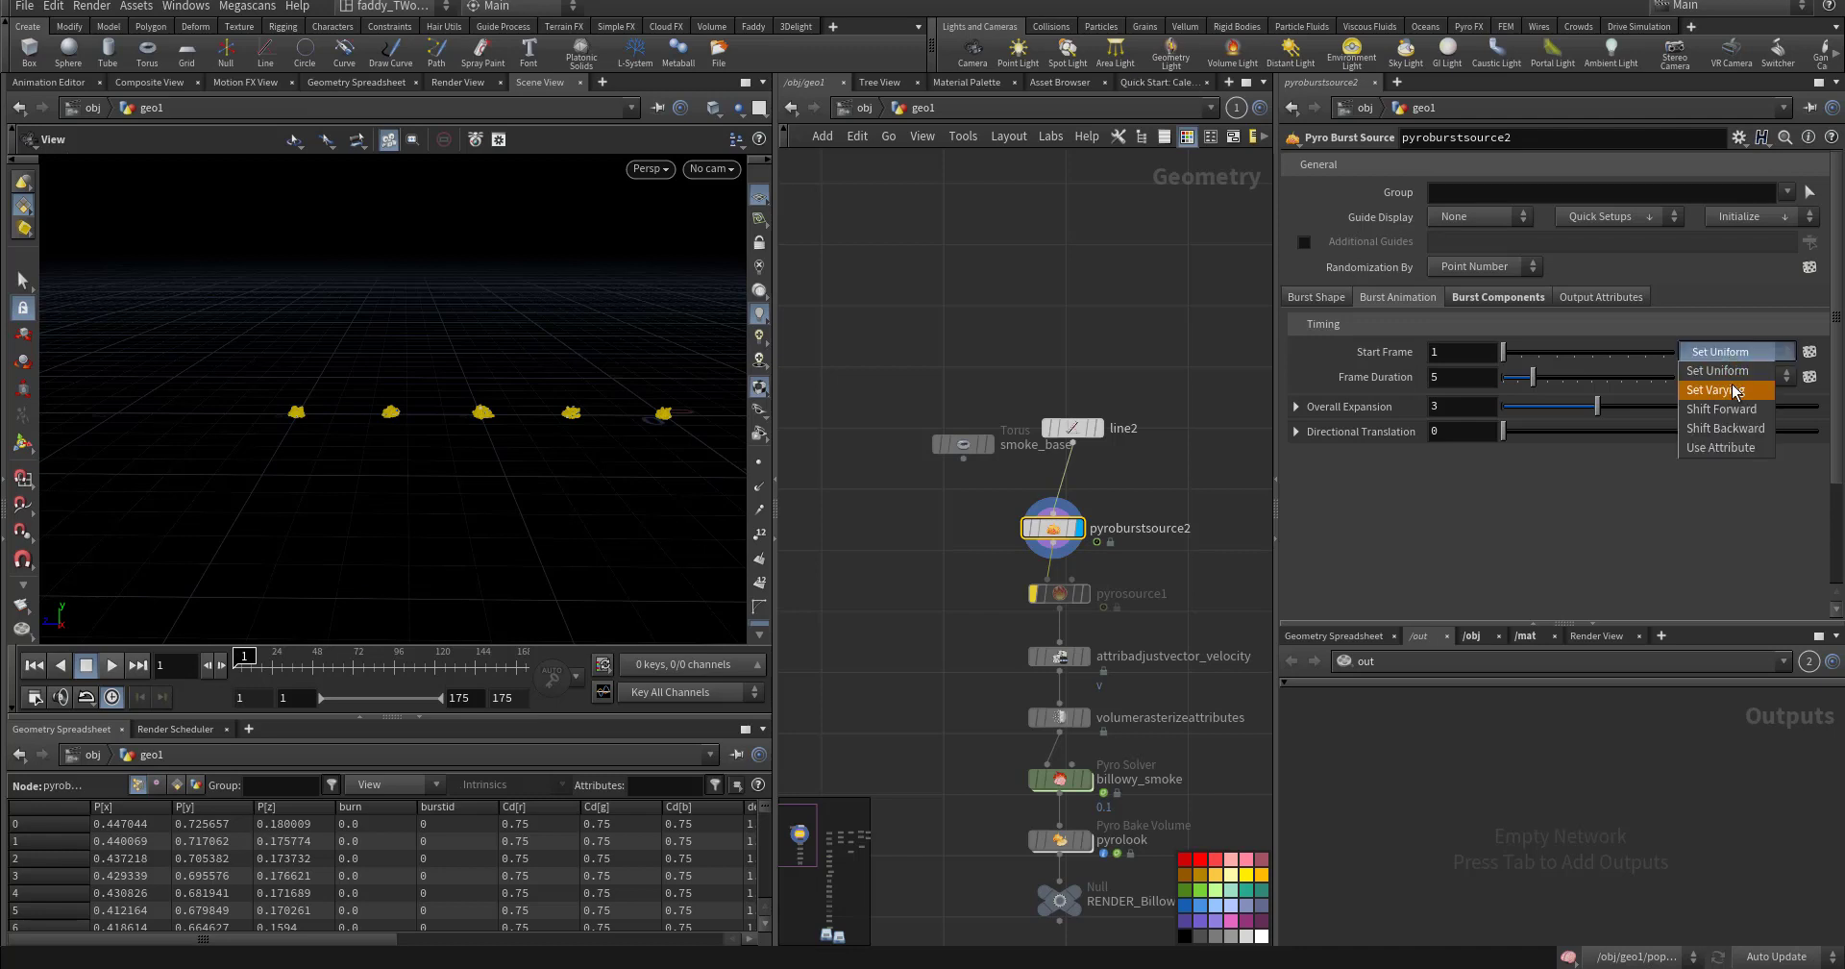
pyautogui.click(1725, 389)
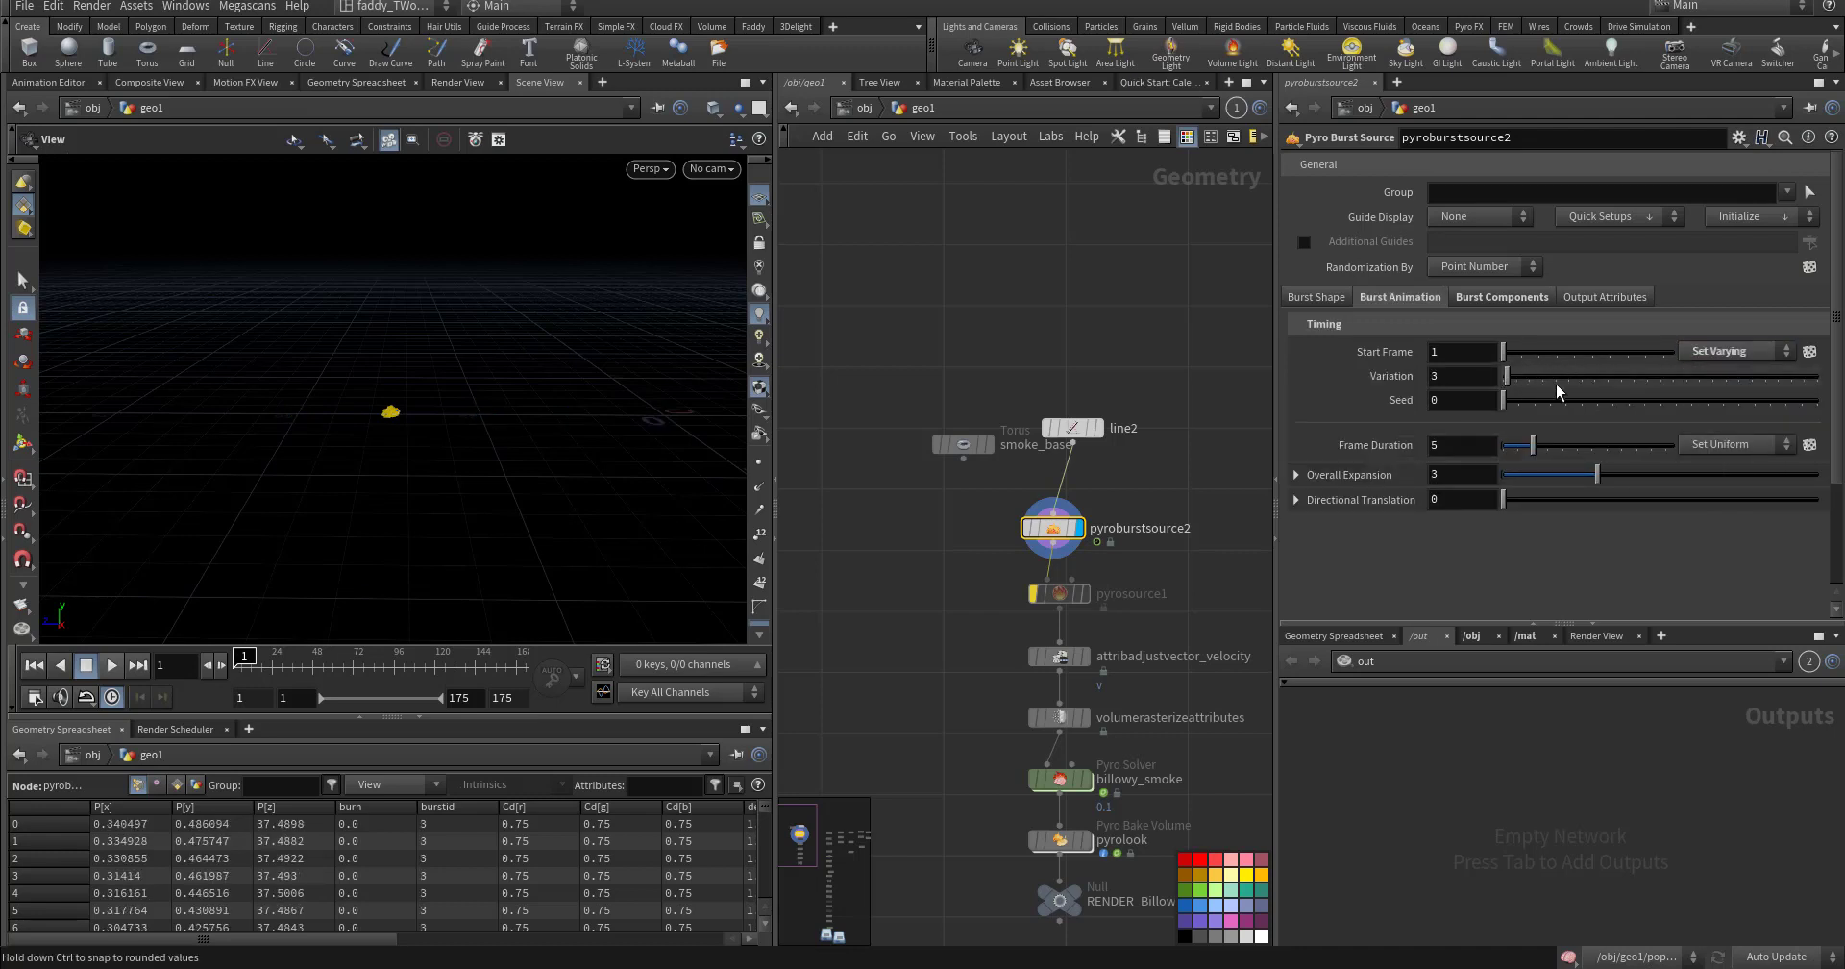
pyautogui.click(1590, 378)
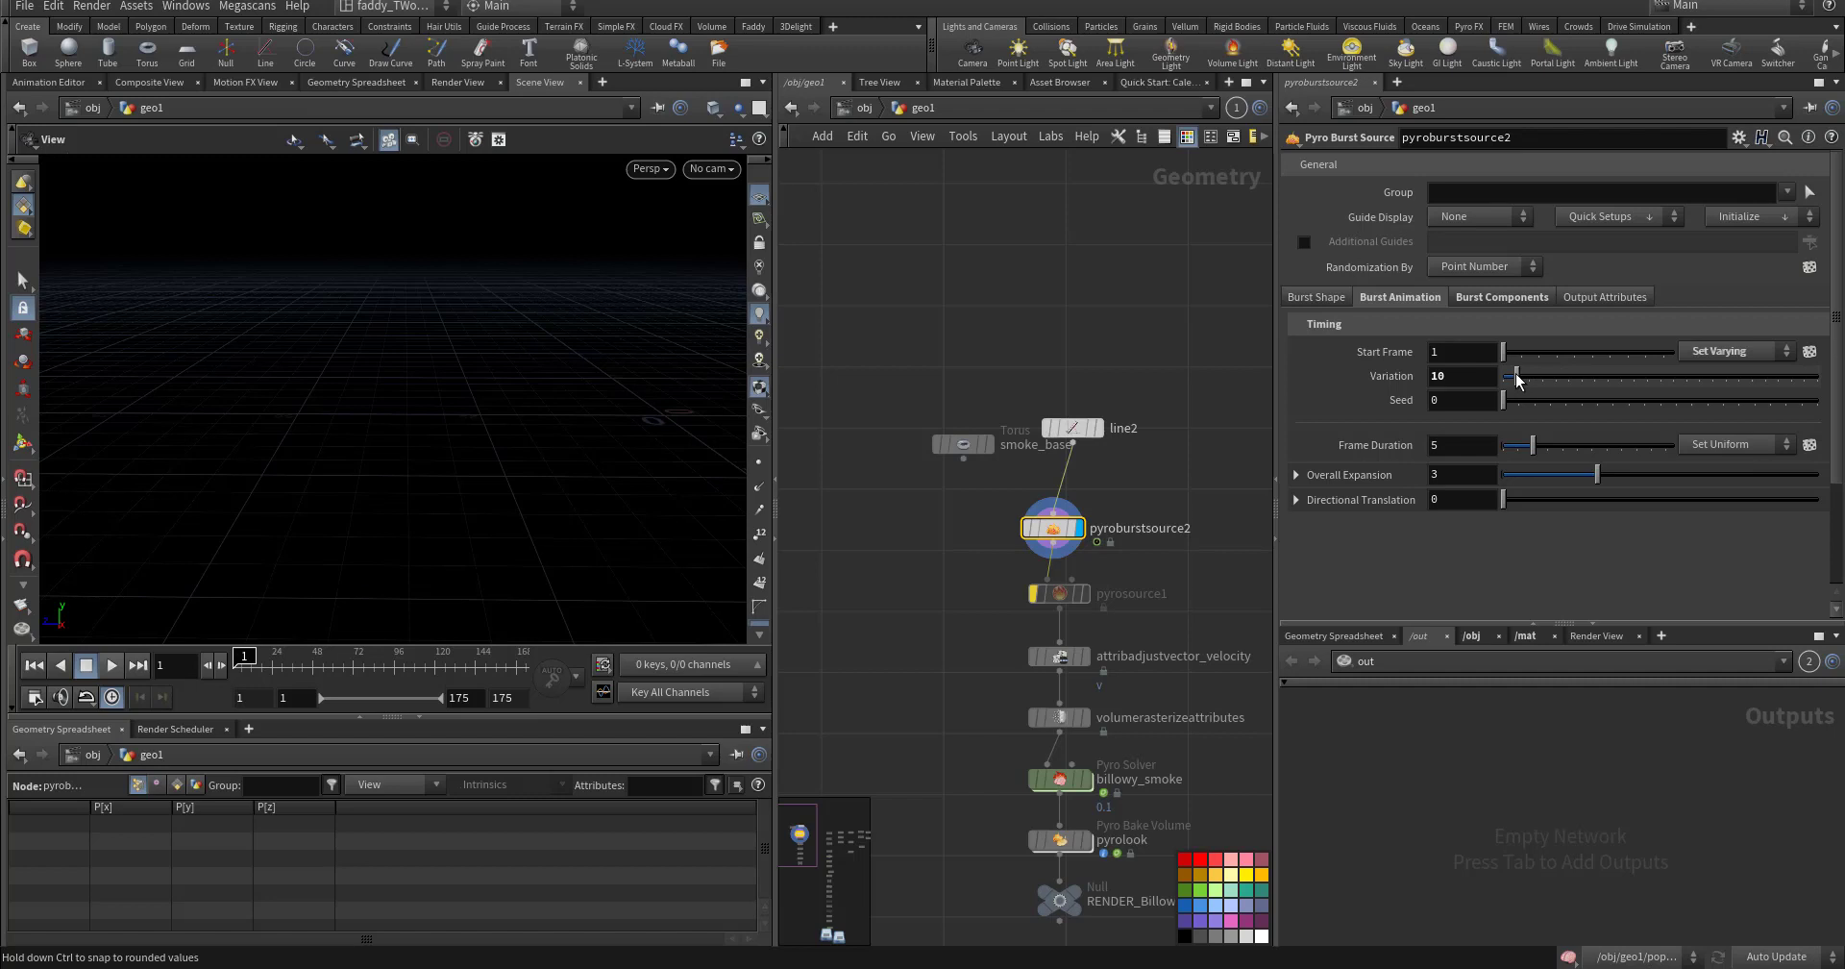
pyautogui.click(1480, 373)
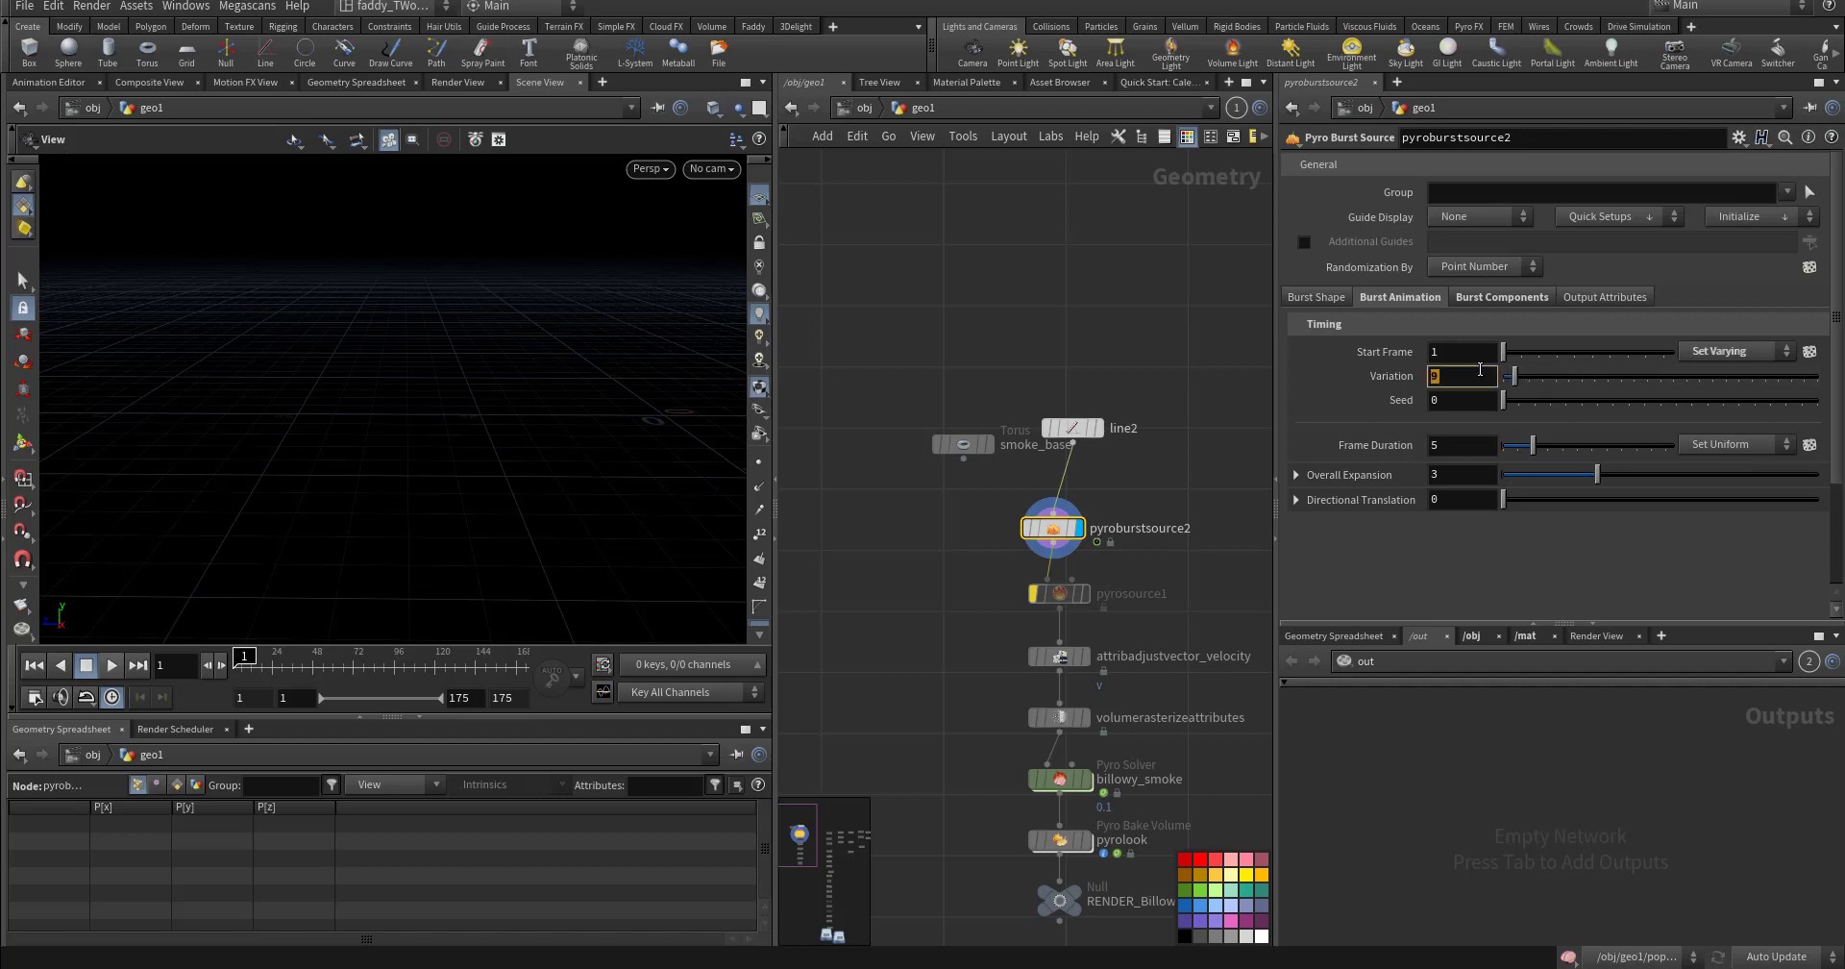
pyautogui.press('Return')
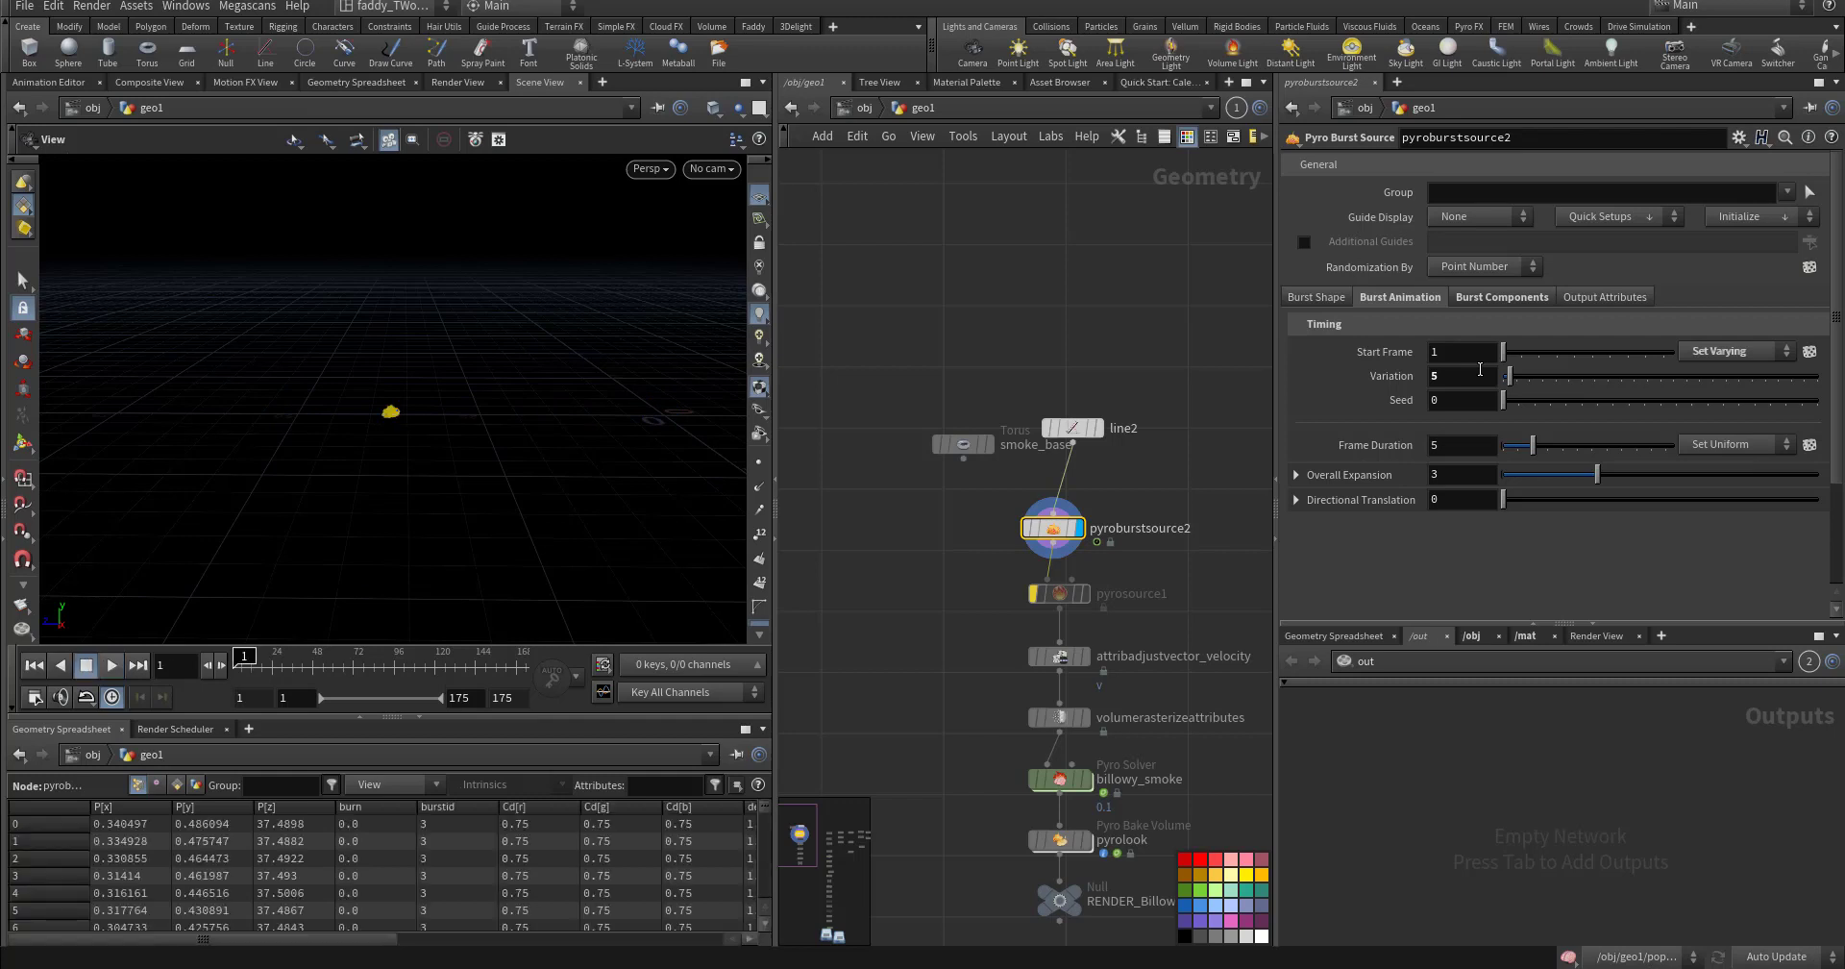
# - Try an offset start frame, then set Start Frame to Use Attribute
pyautogui.click(1713, 351)
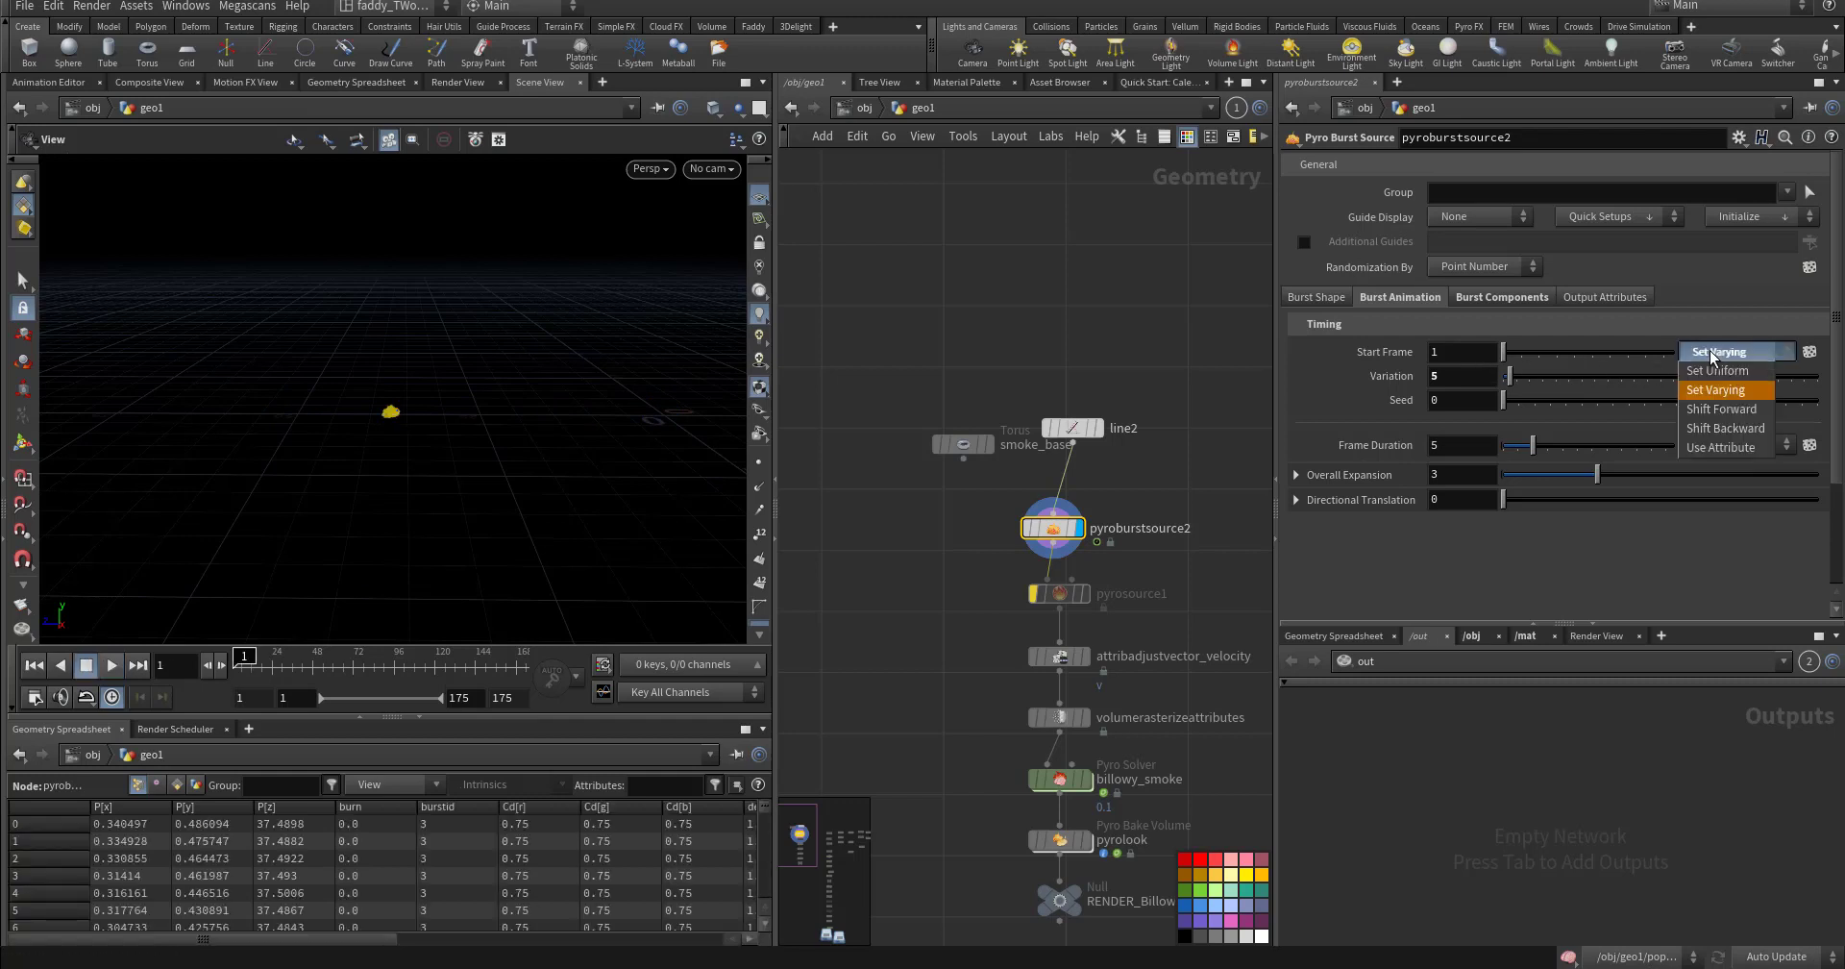
pyautogui.click(1717, 408)
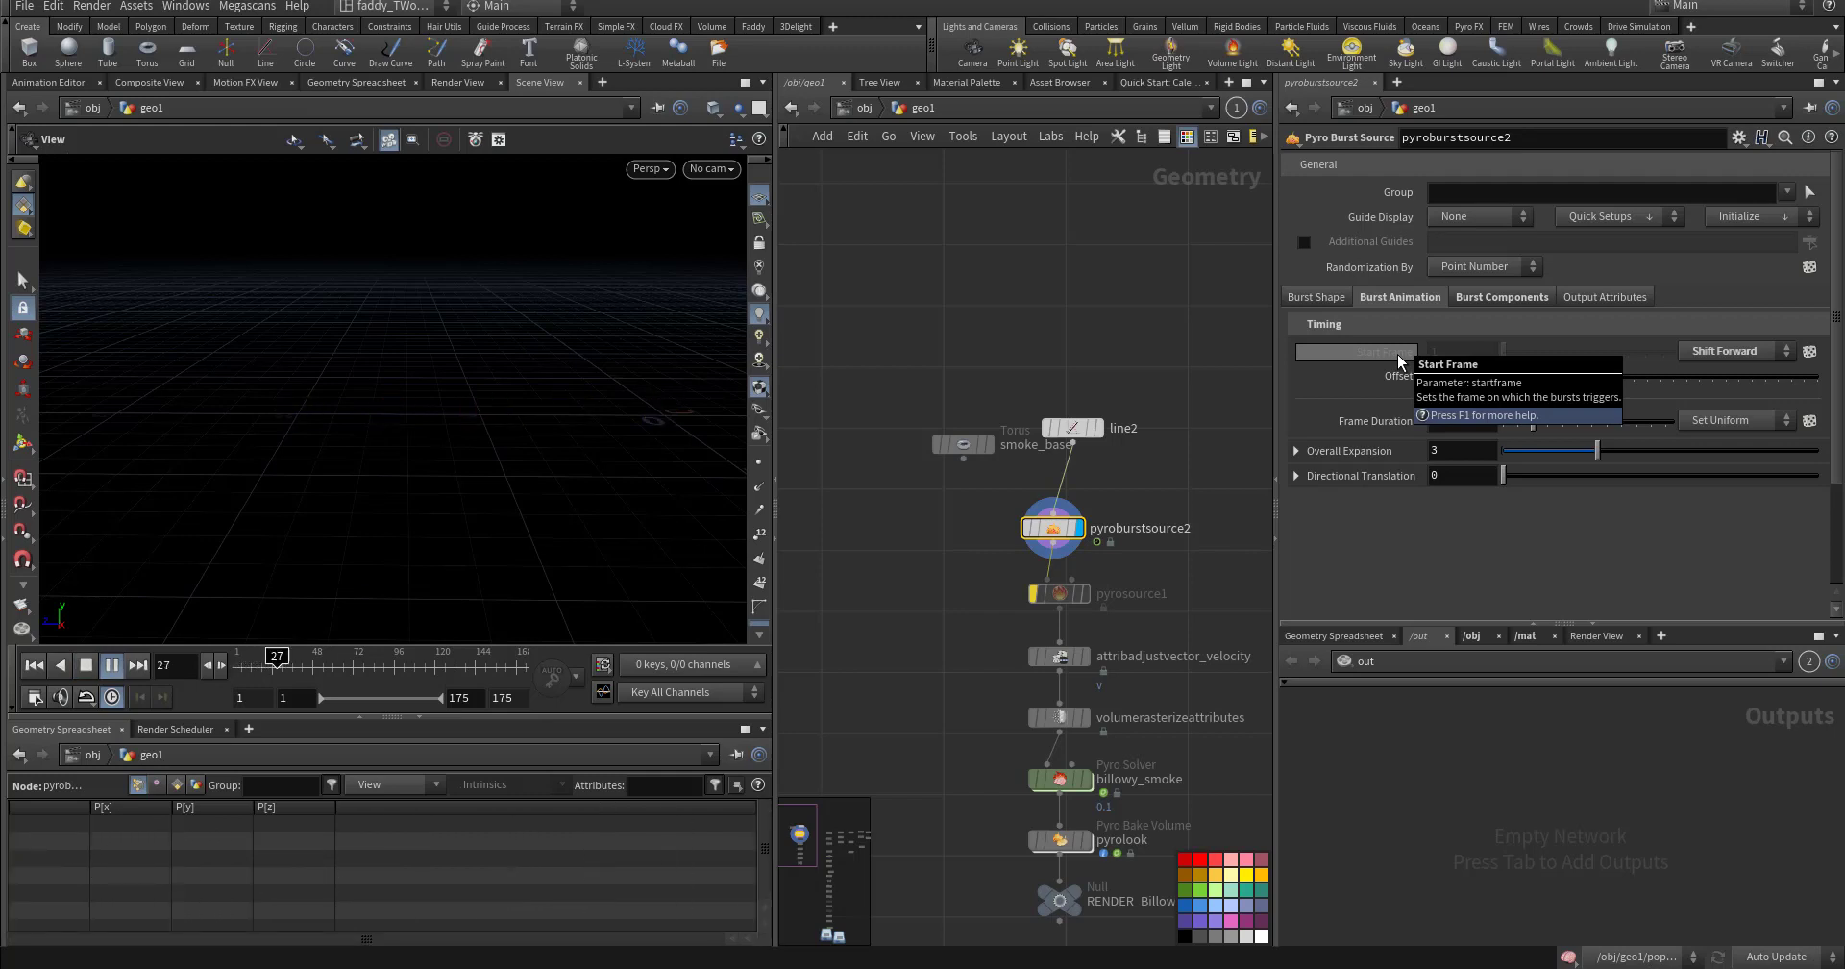
pyautogui.hotkey('ctrl', 'Up')
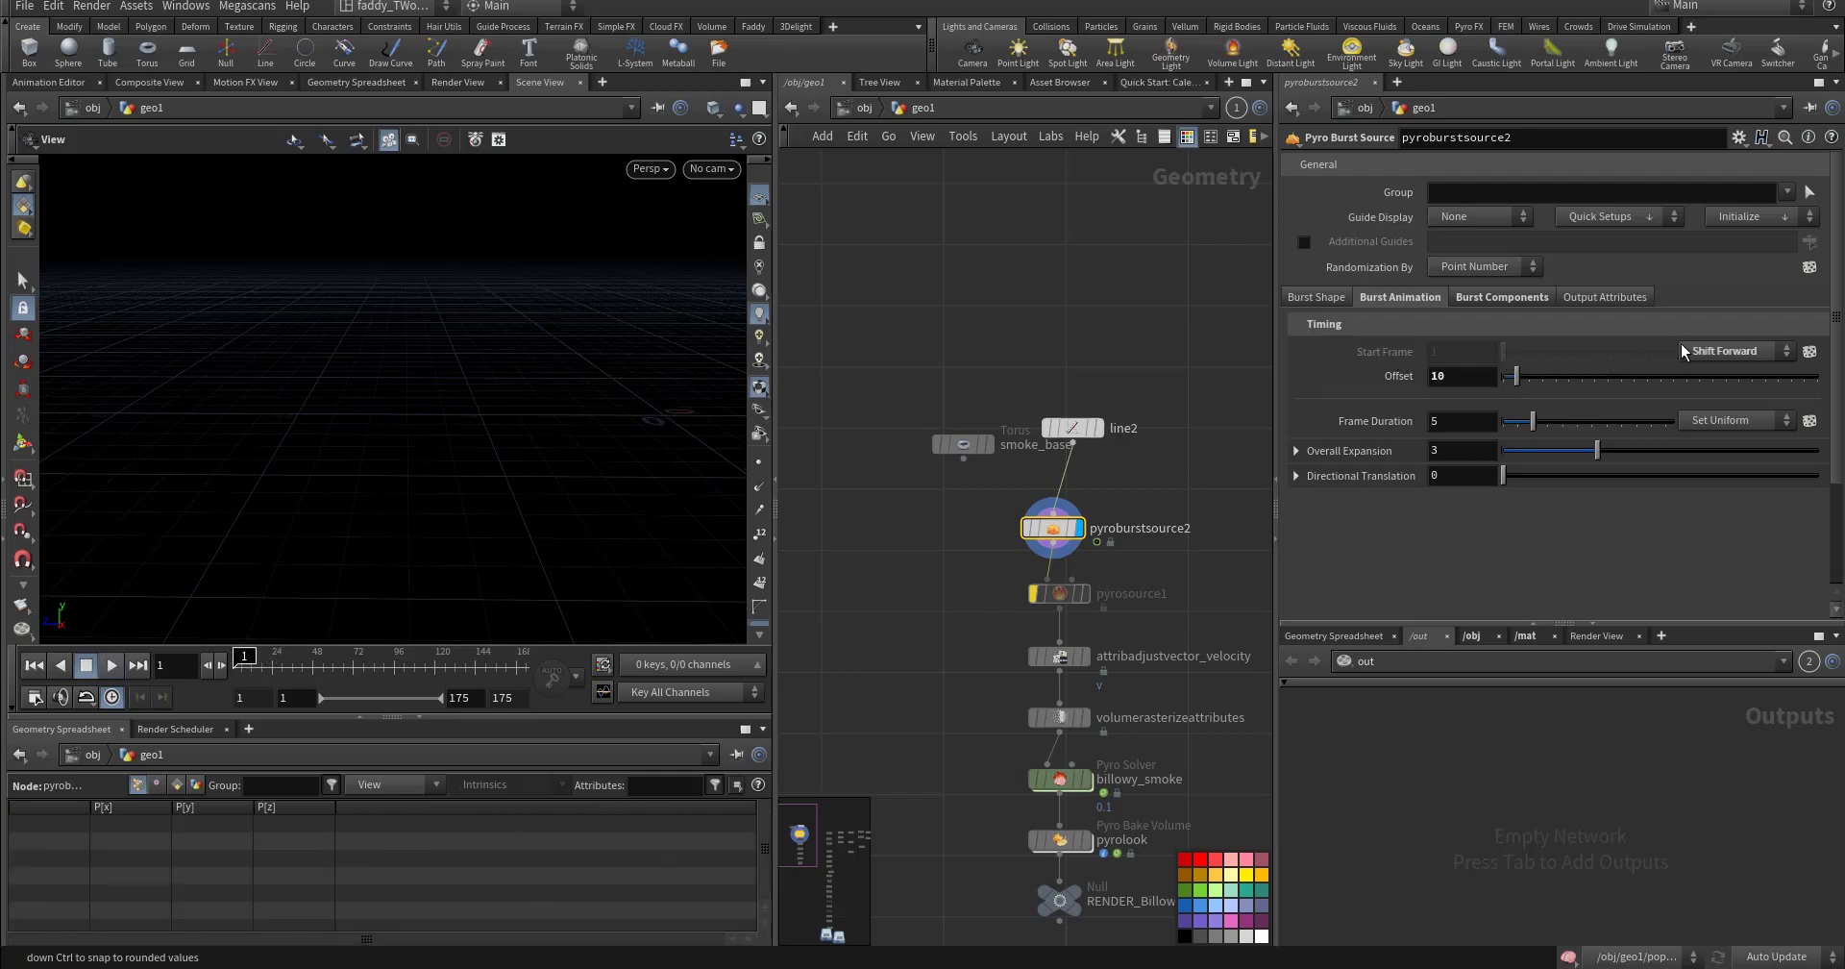
pyautogui.click(1699, 351)
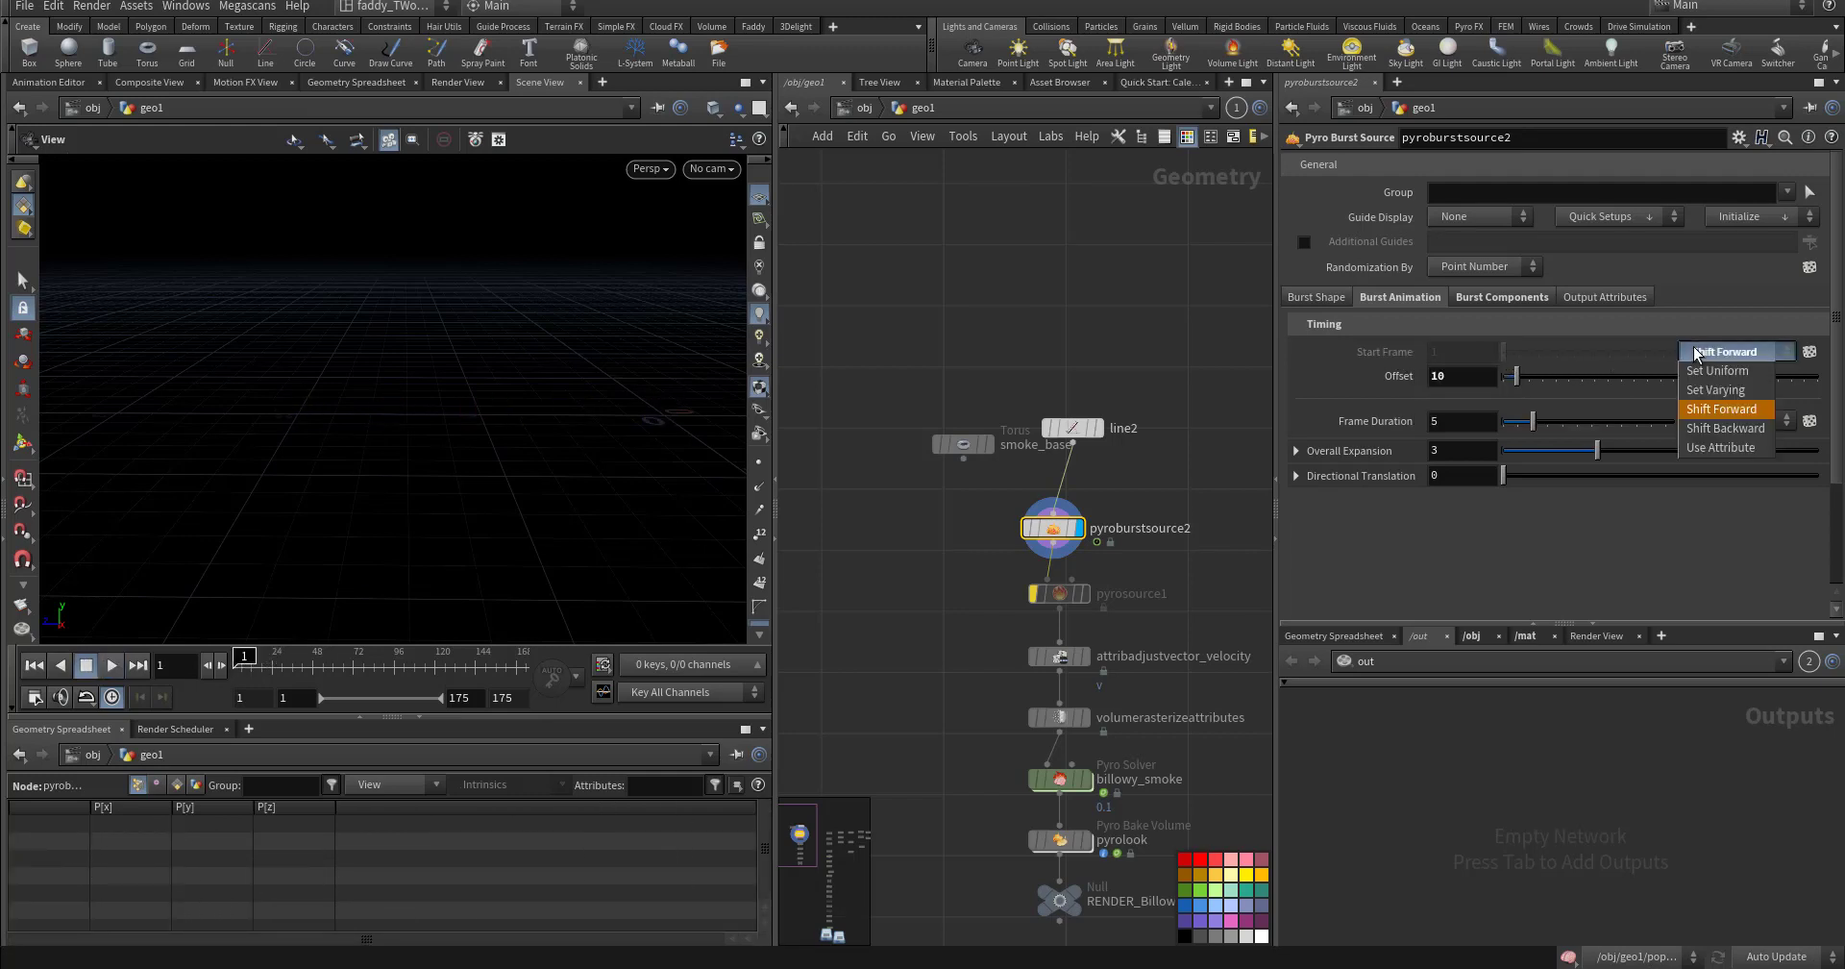
pyautogui.click(1712, 448)
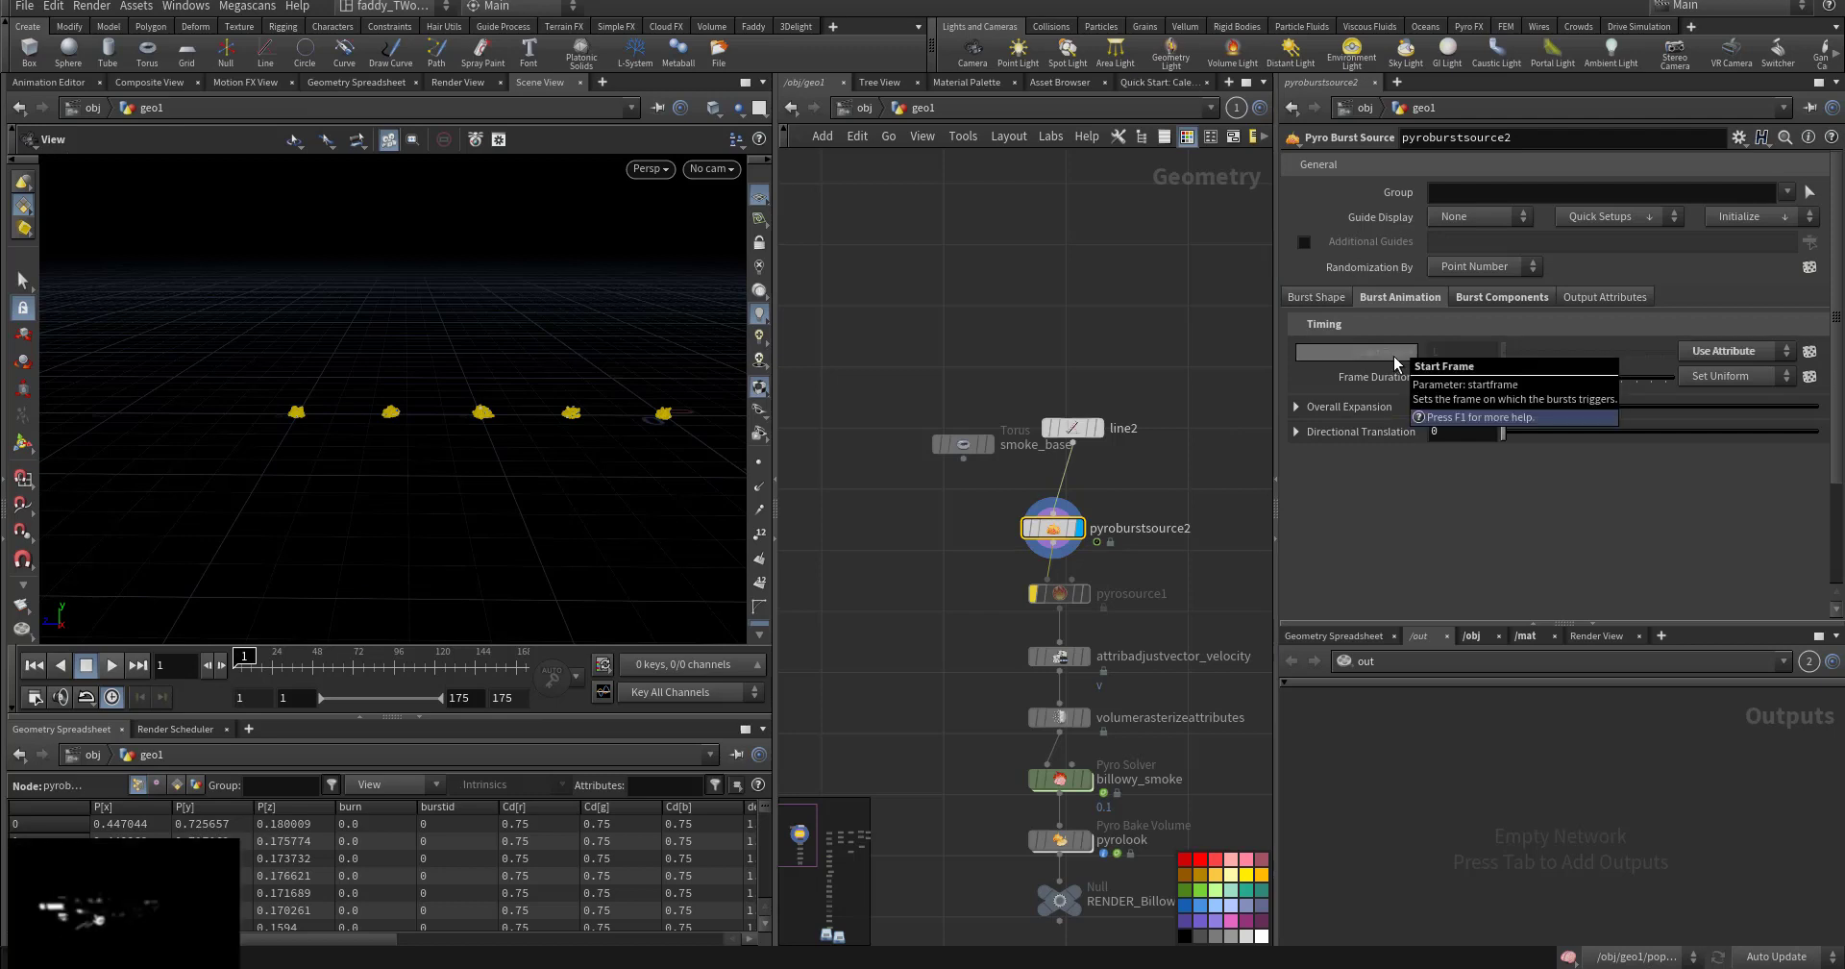
pyautogui.moveTo(1140, 377); pyautogui.dragTo(1034, 485)
pyautogui.press('Tab')
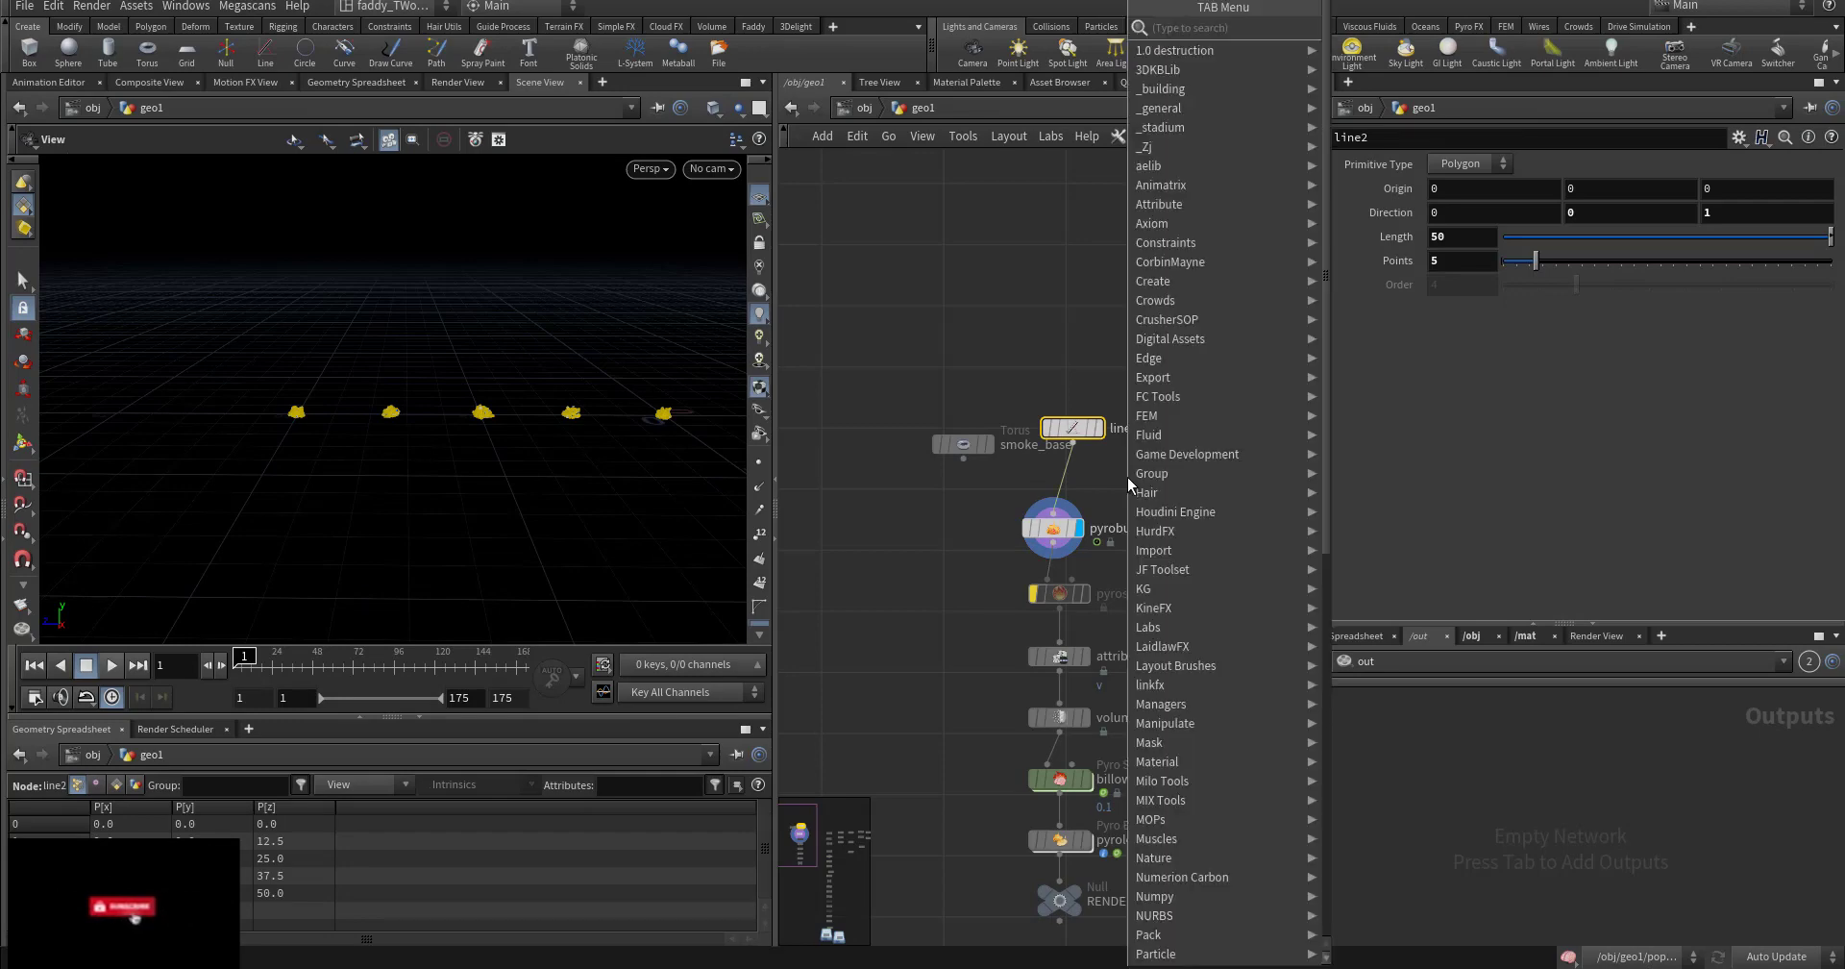
pyautogui.press('Return')
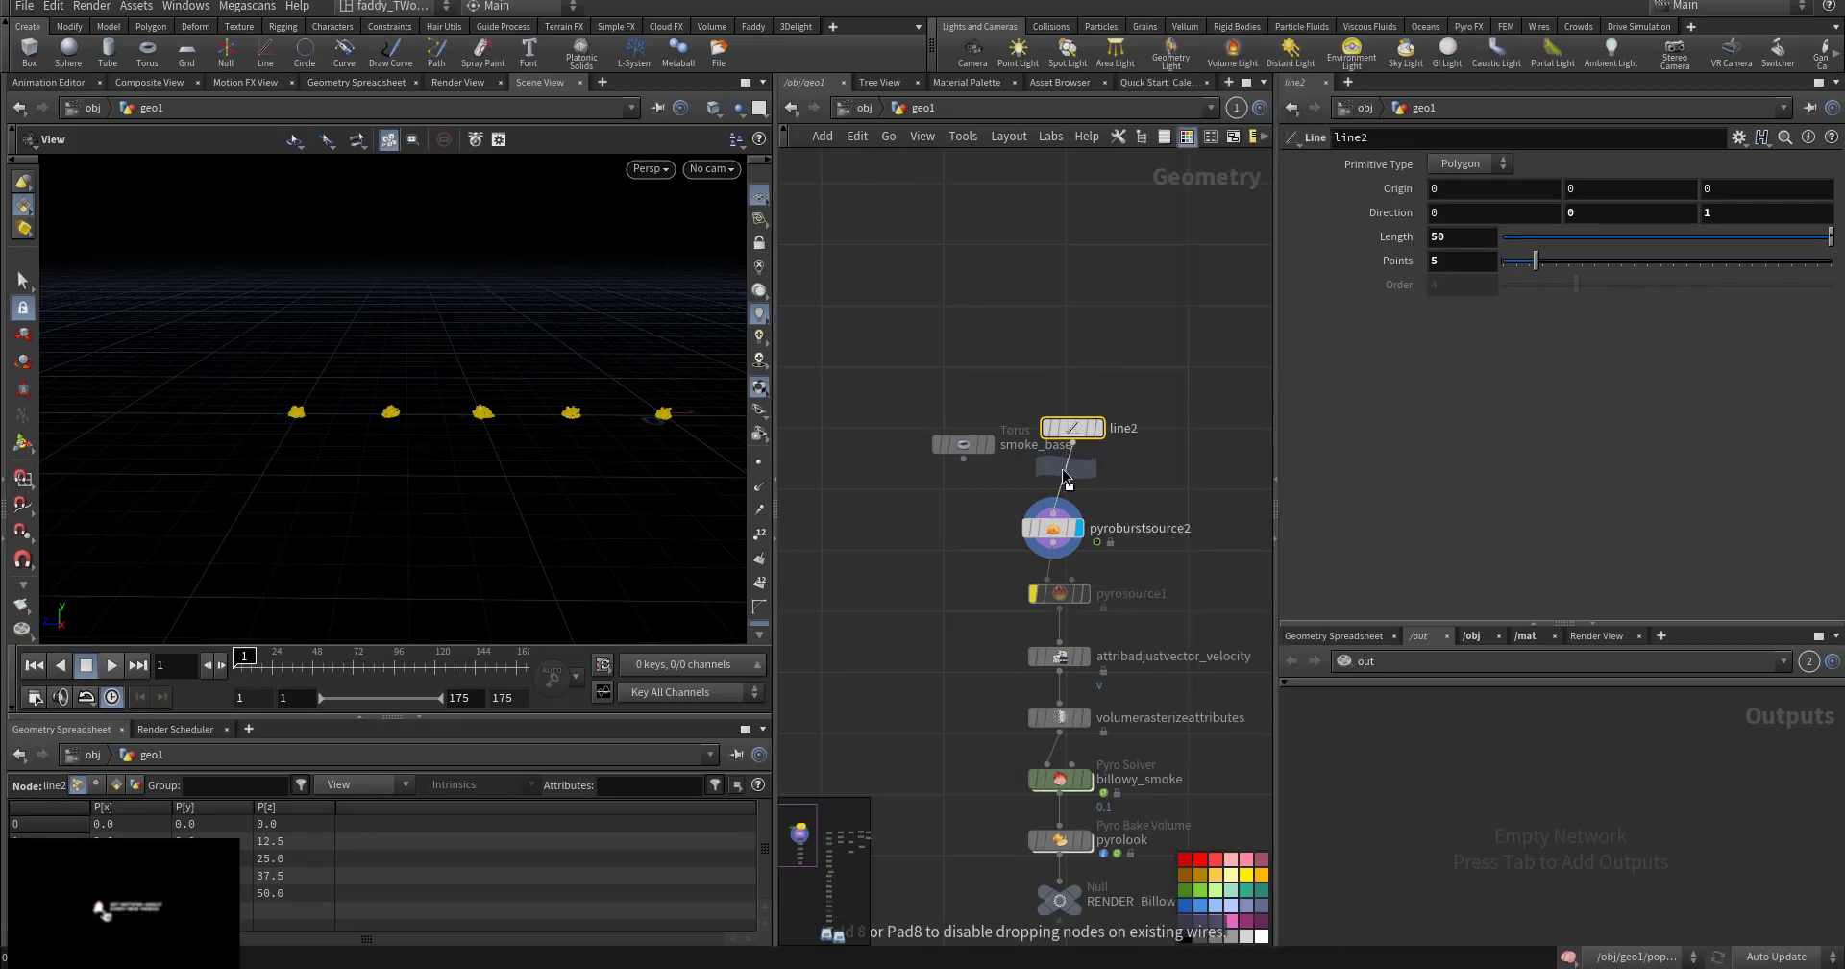
pyautogui.click(1067, 478)
pyautogui.click(1364, 323)
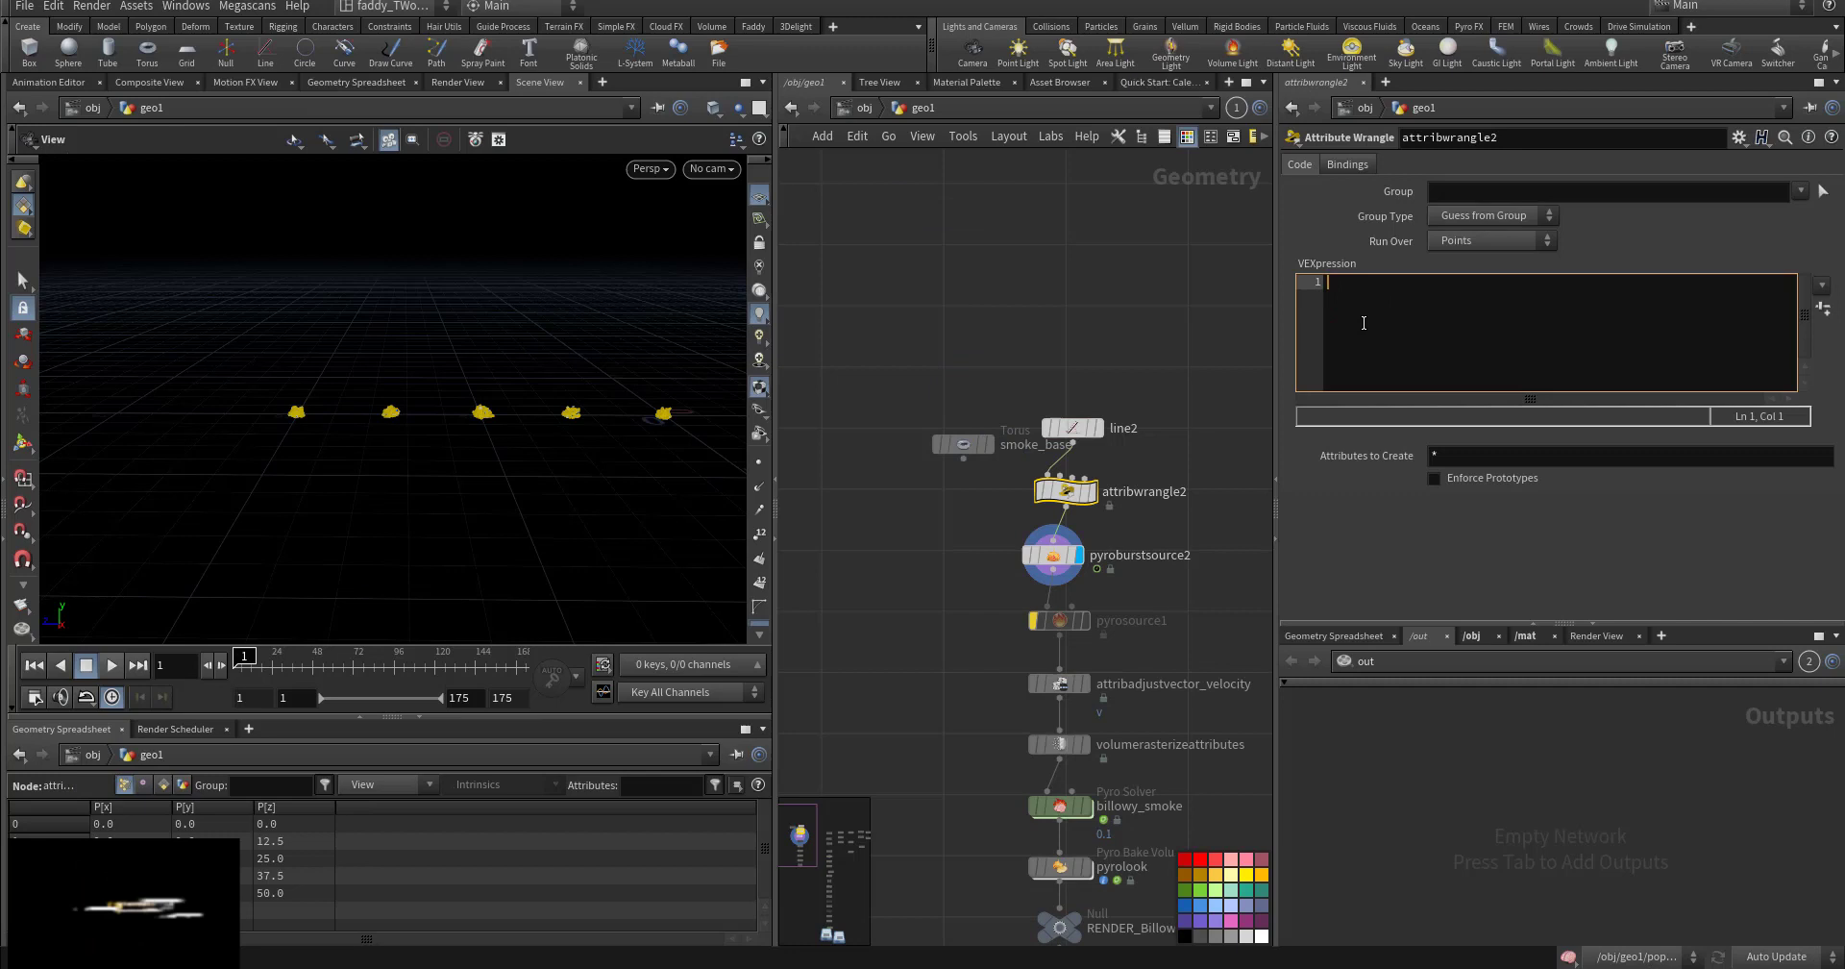
pyautogui.write('@st')
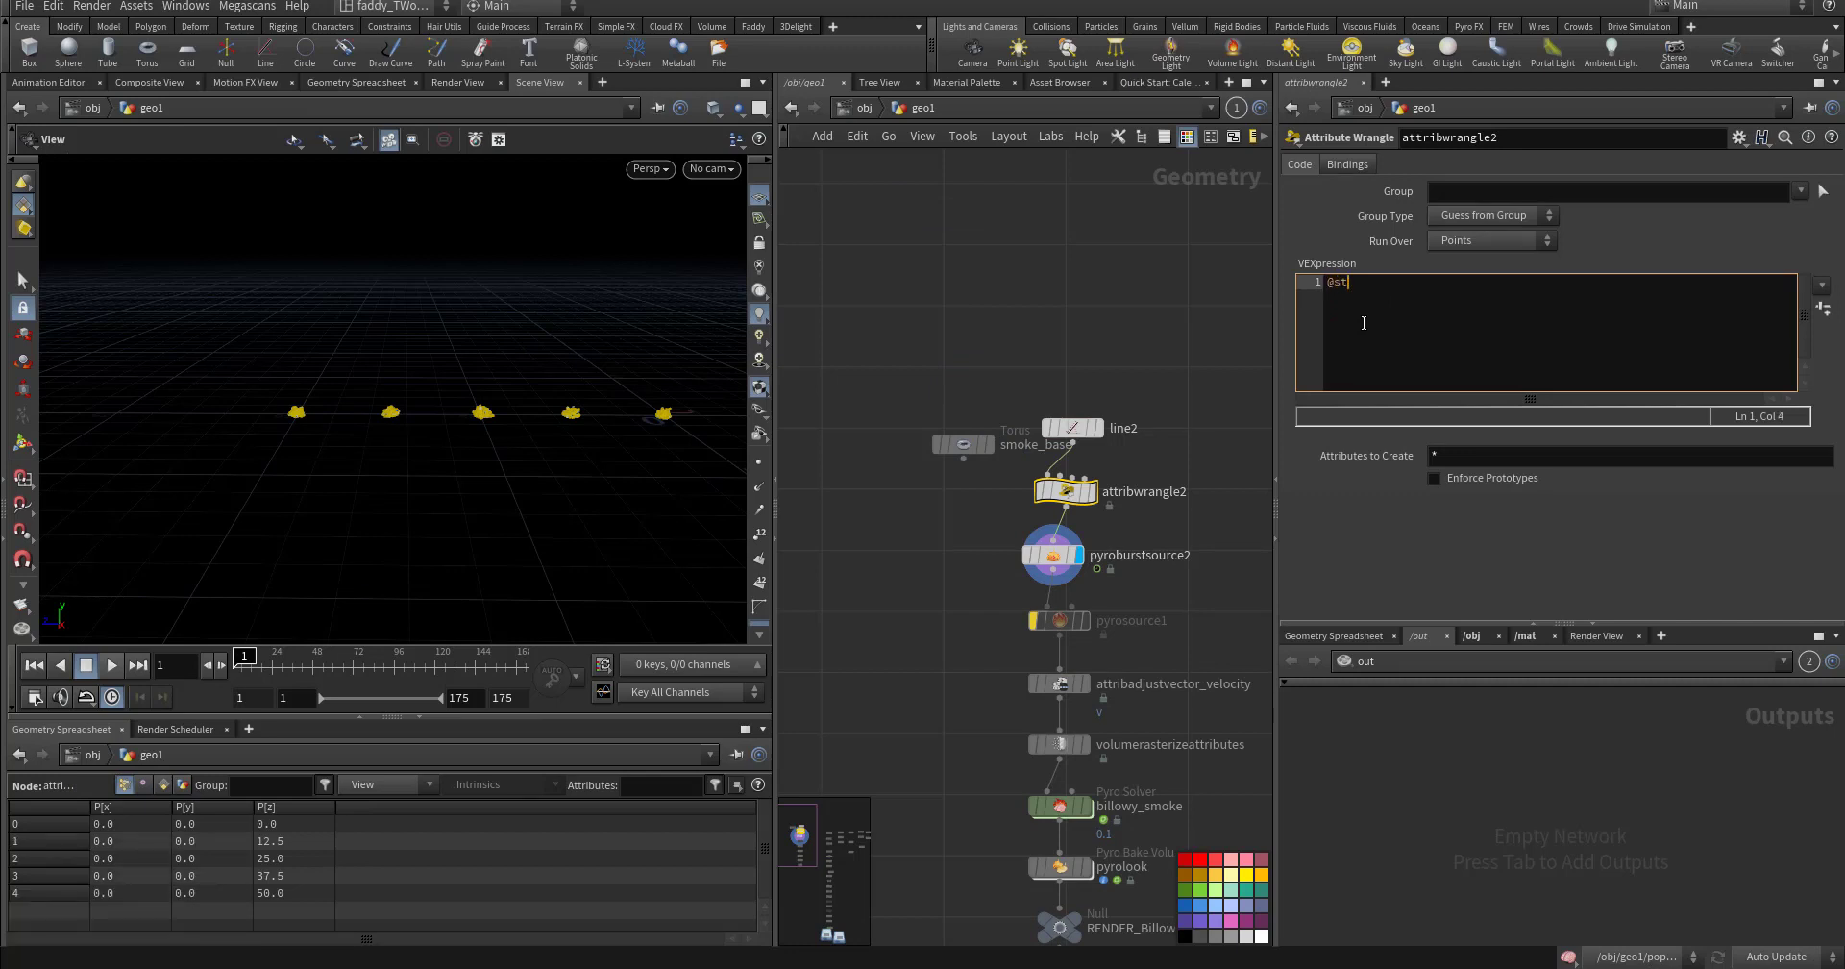
pyautogui.write('artframe= @ptnum;')
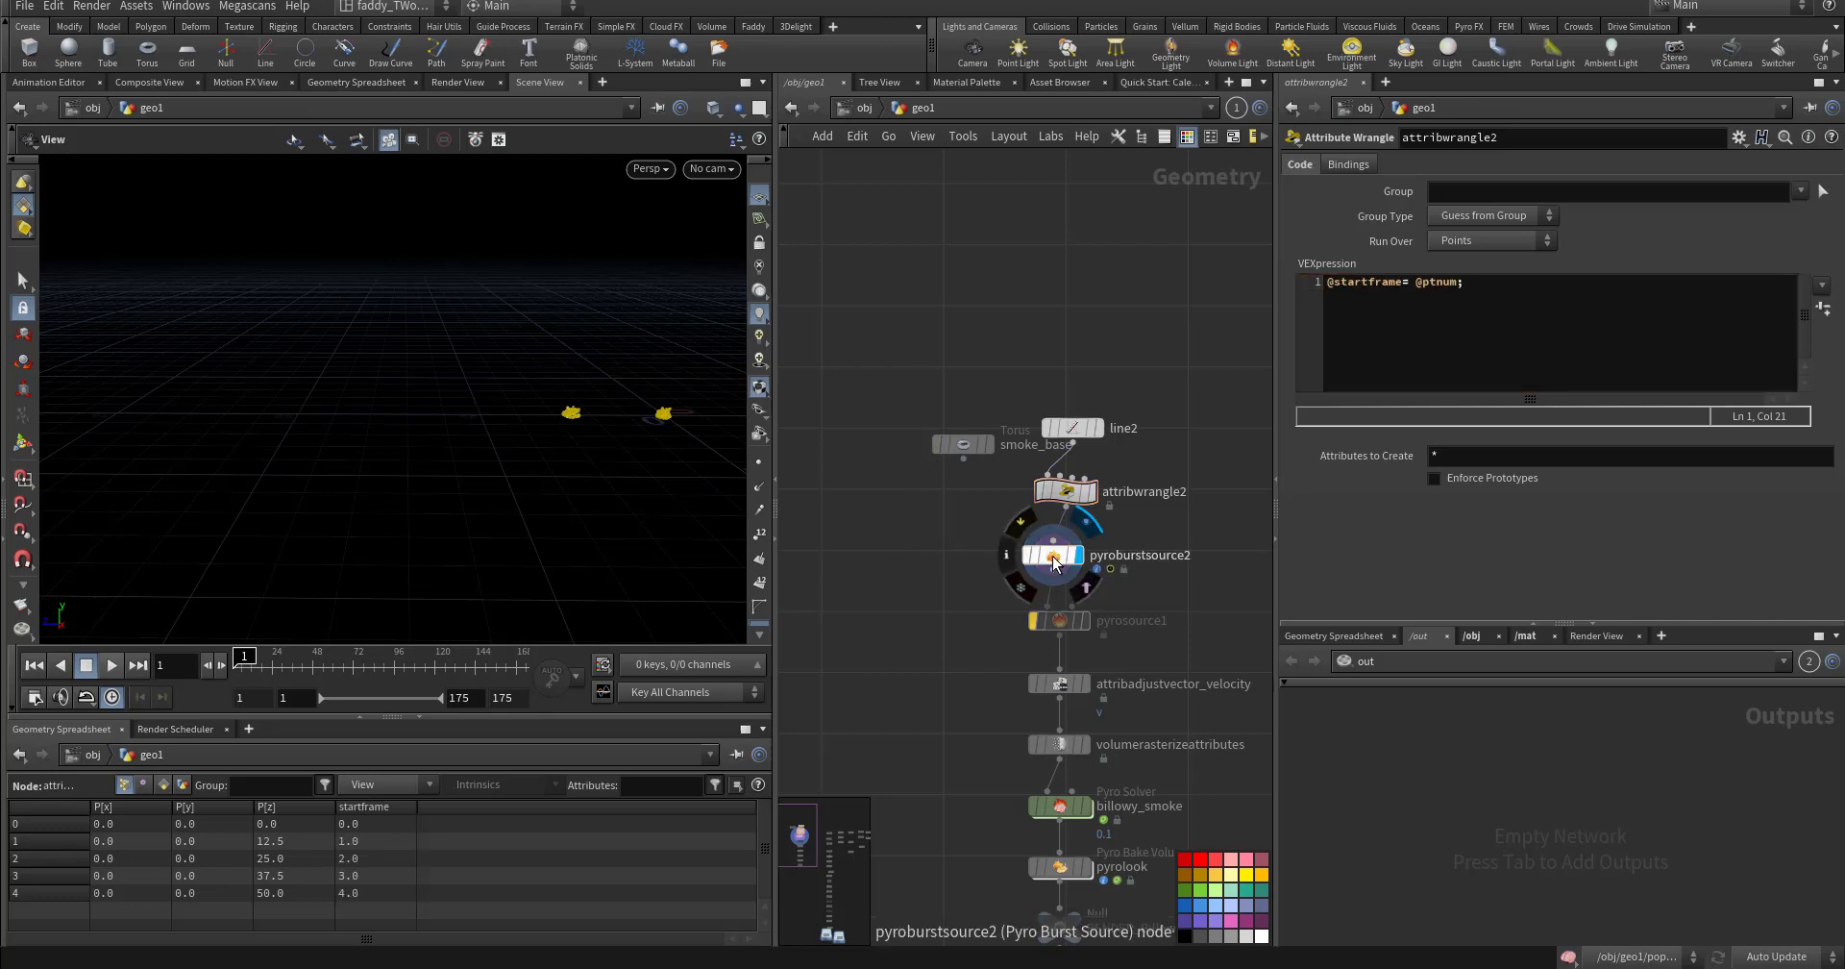
# - Preview burst timing on pyroburstsource2 and refine the wrangle's start frame offset expression
pyautogui.click(1052, 555)
pyautogui.press('Up')
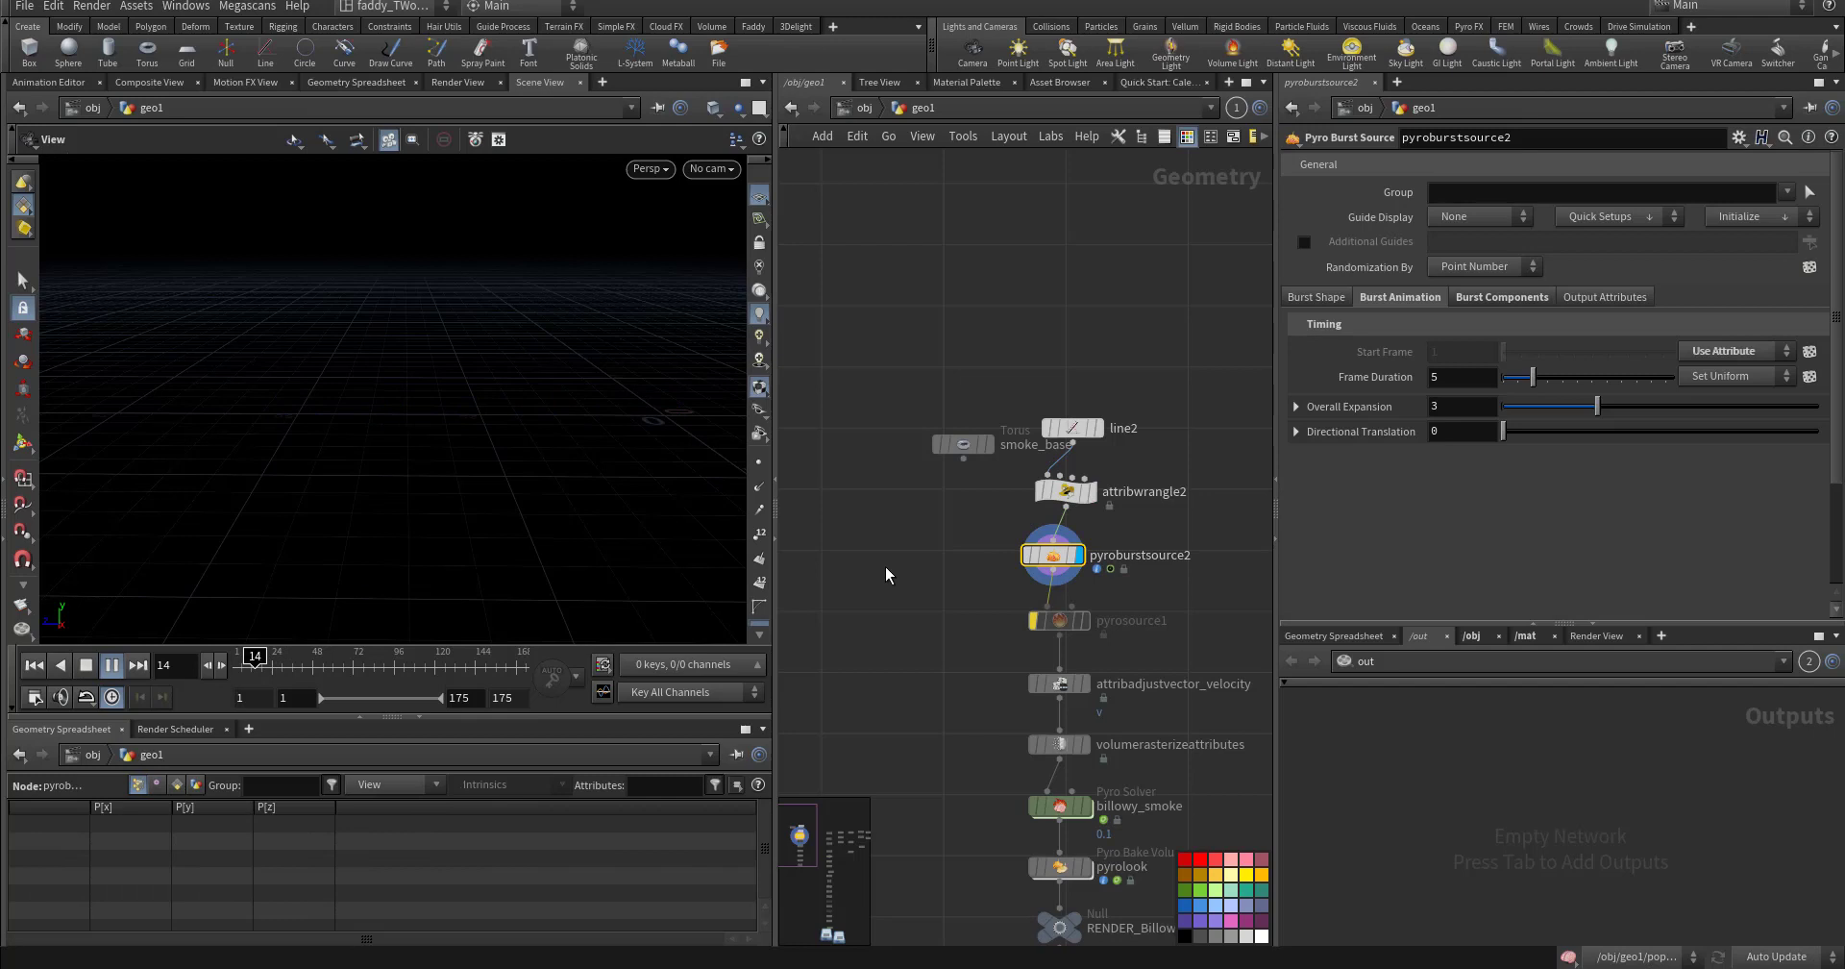
pyautogui.press('Down')
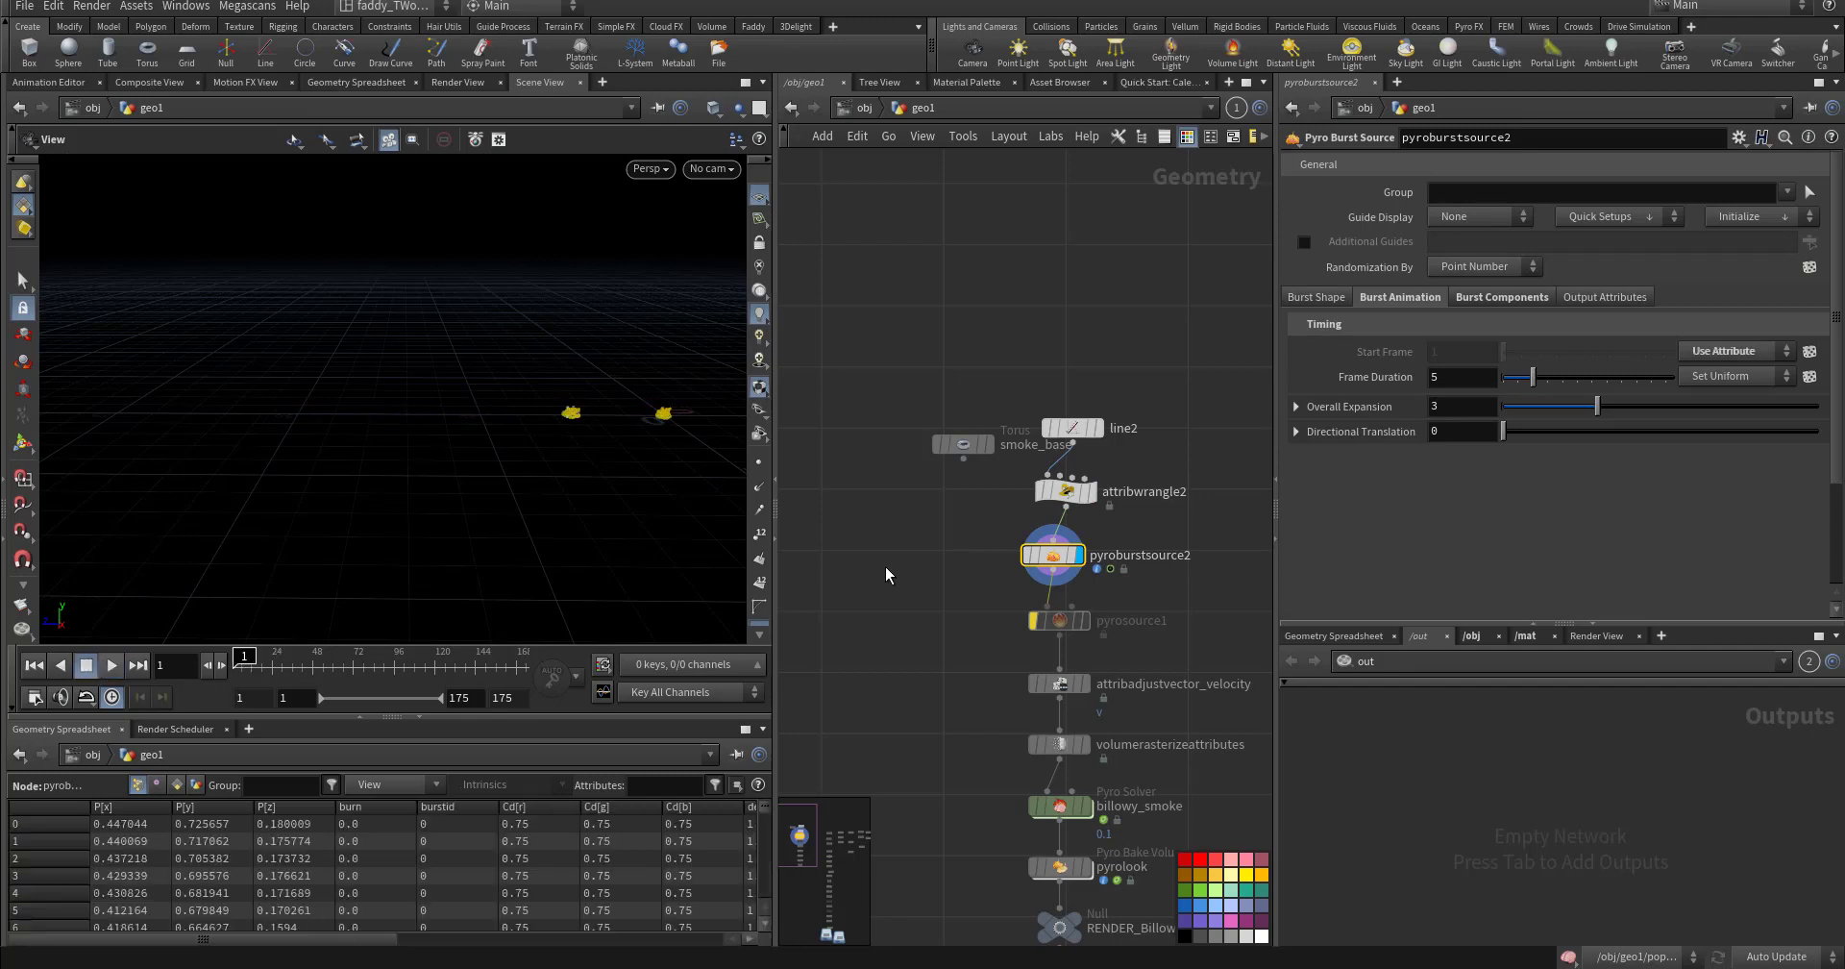
pyautogui.click(1065, 491)
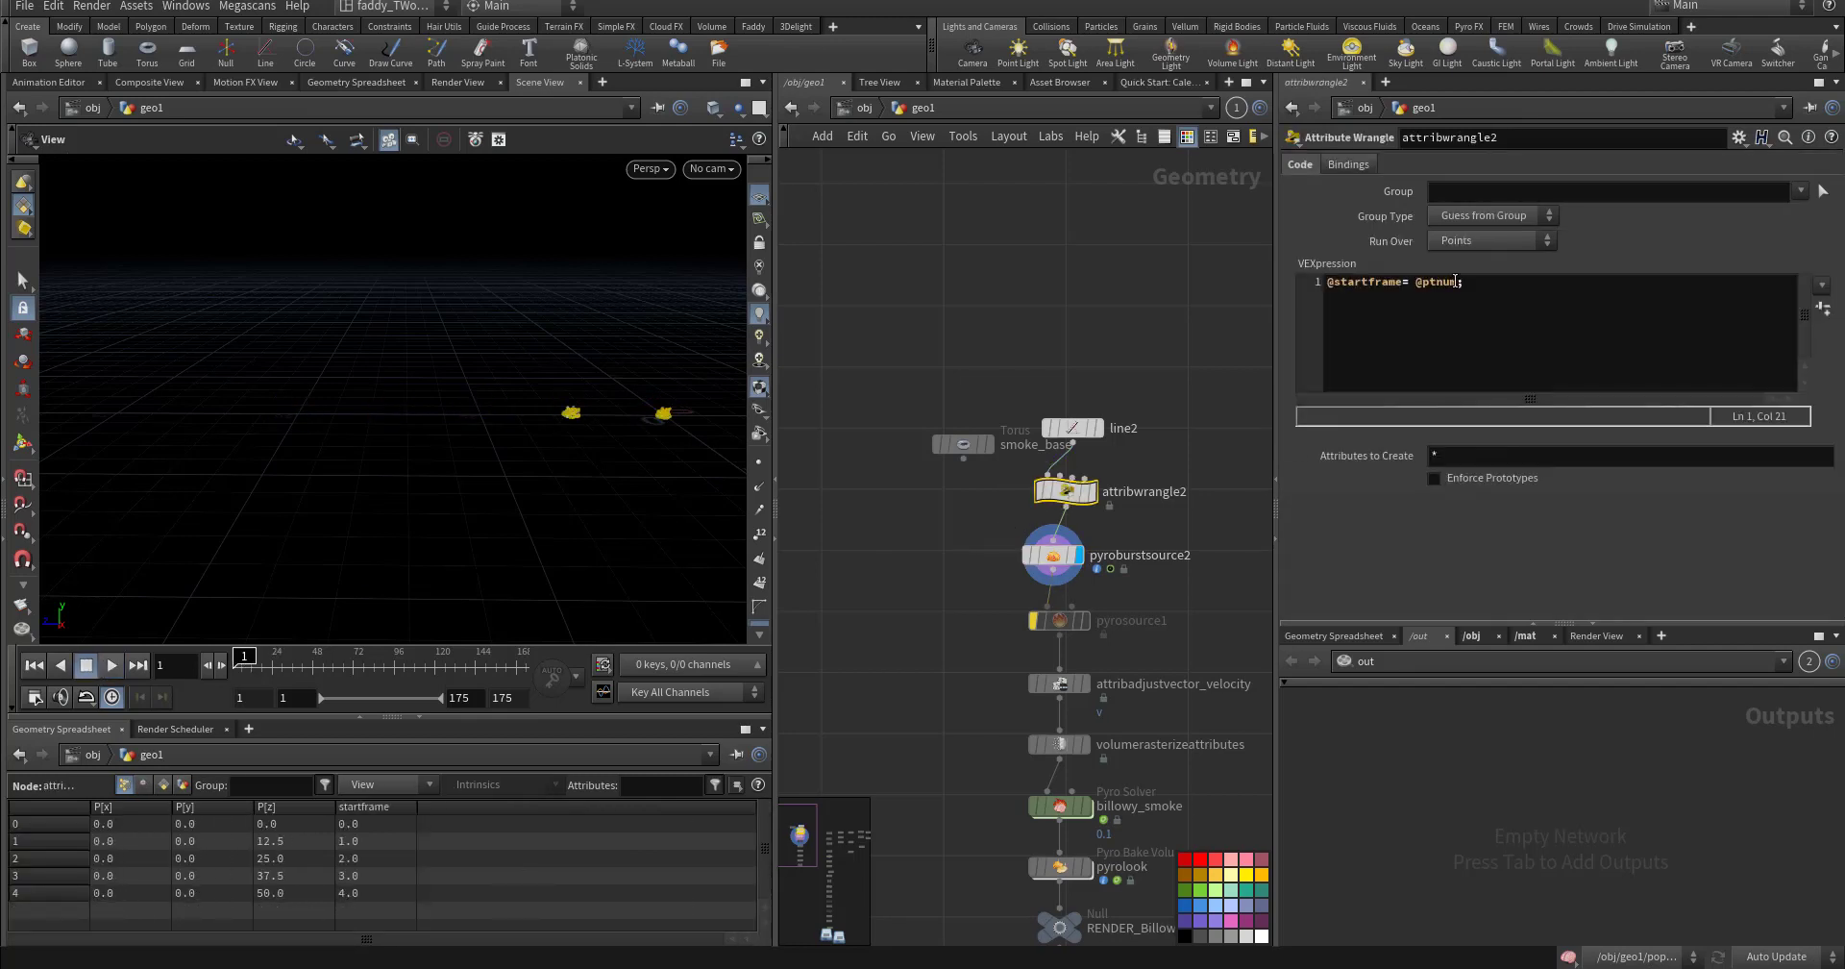
pyautogui.click(1450, 322)
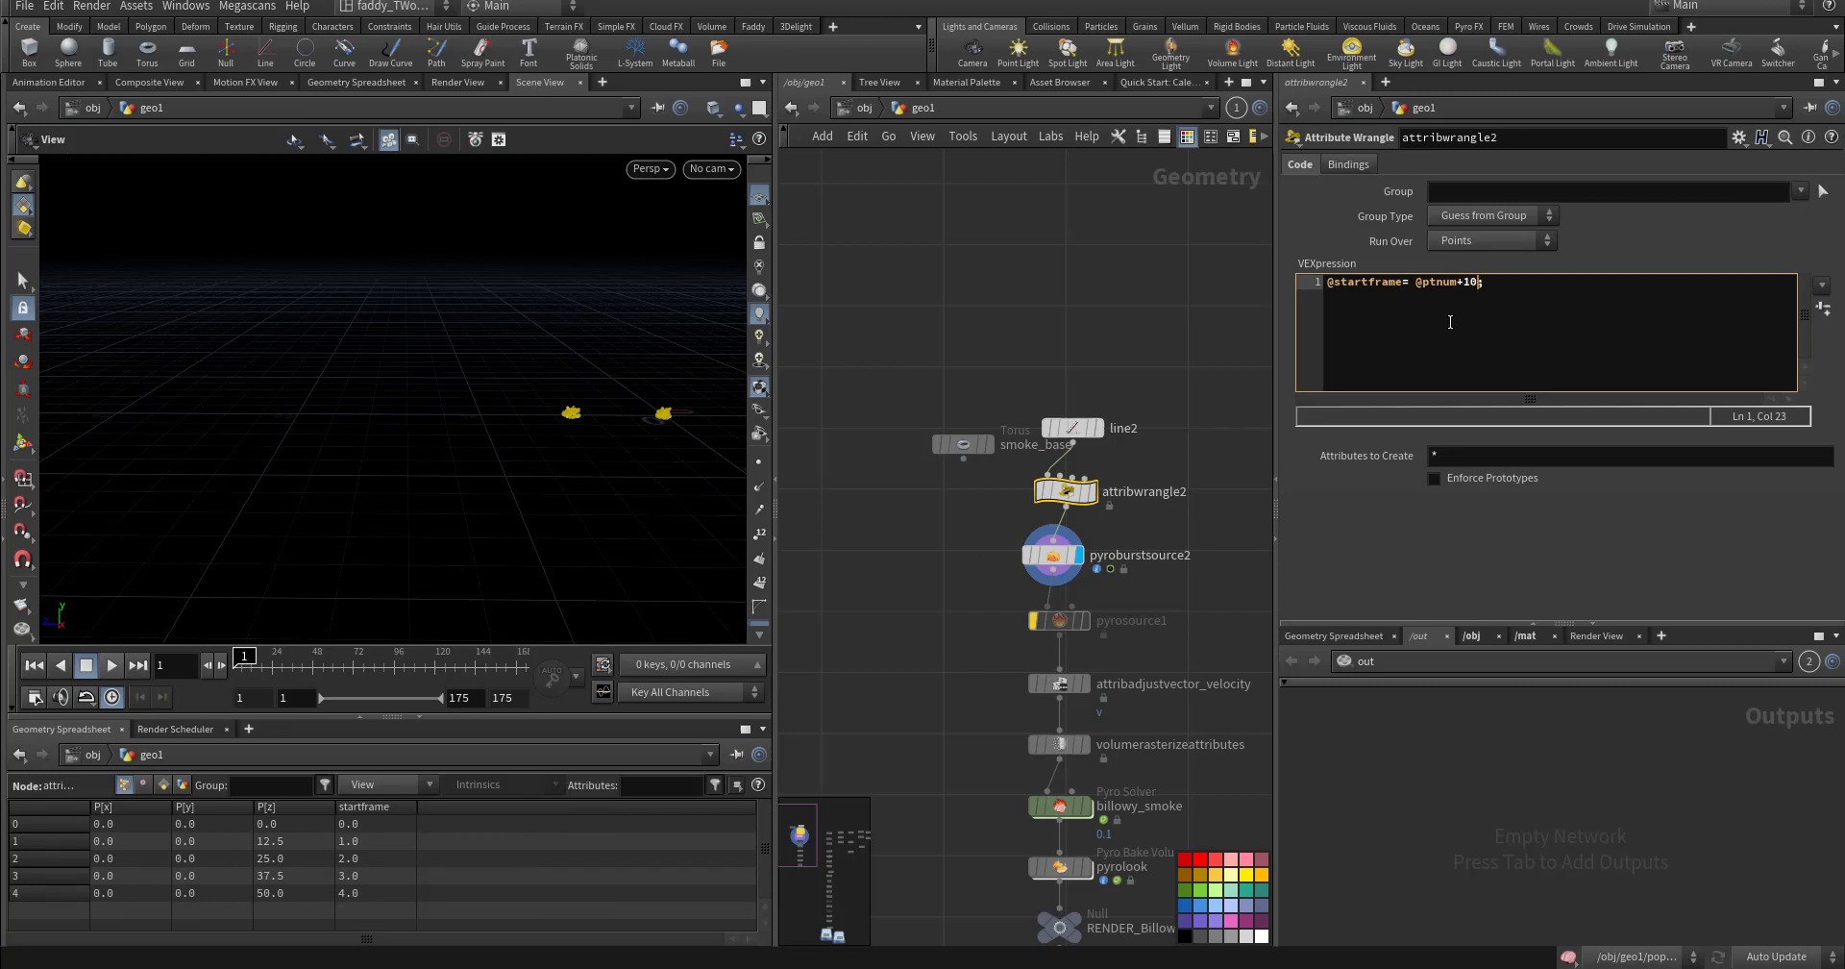
pyautogui.click(948, 544)
pyautogui.press('Up')
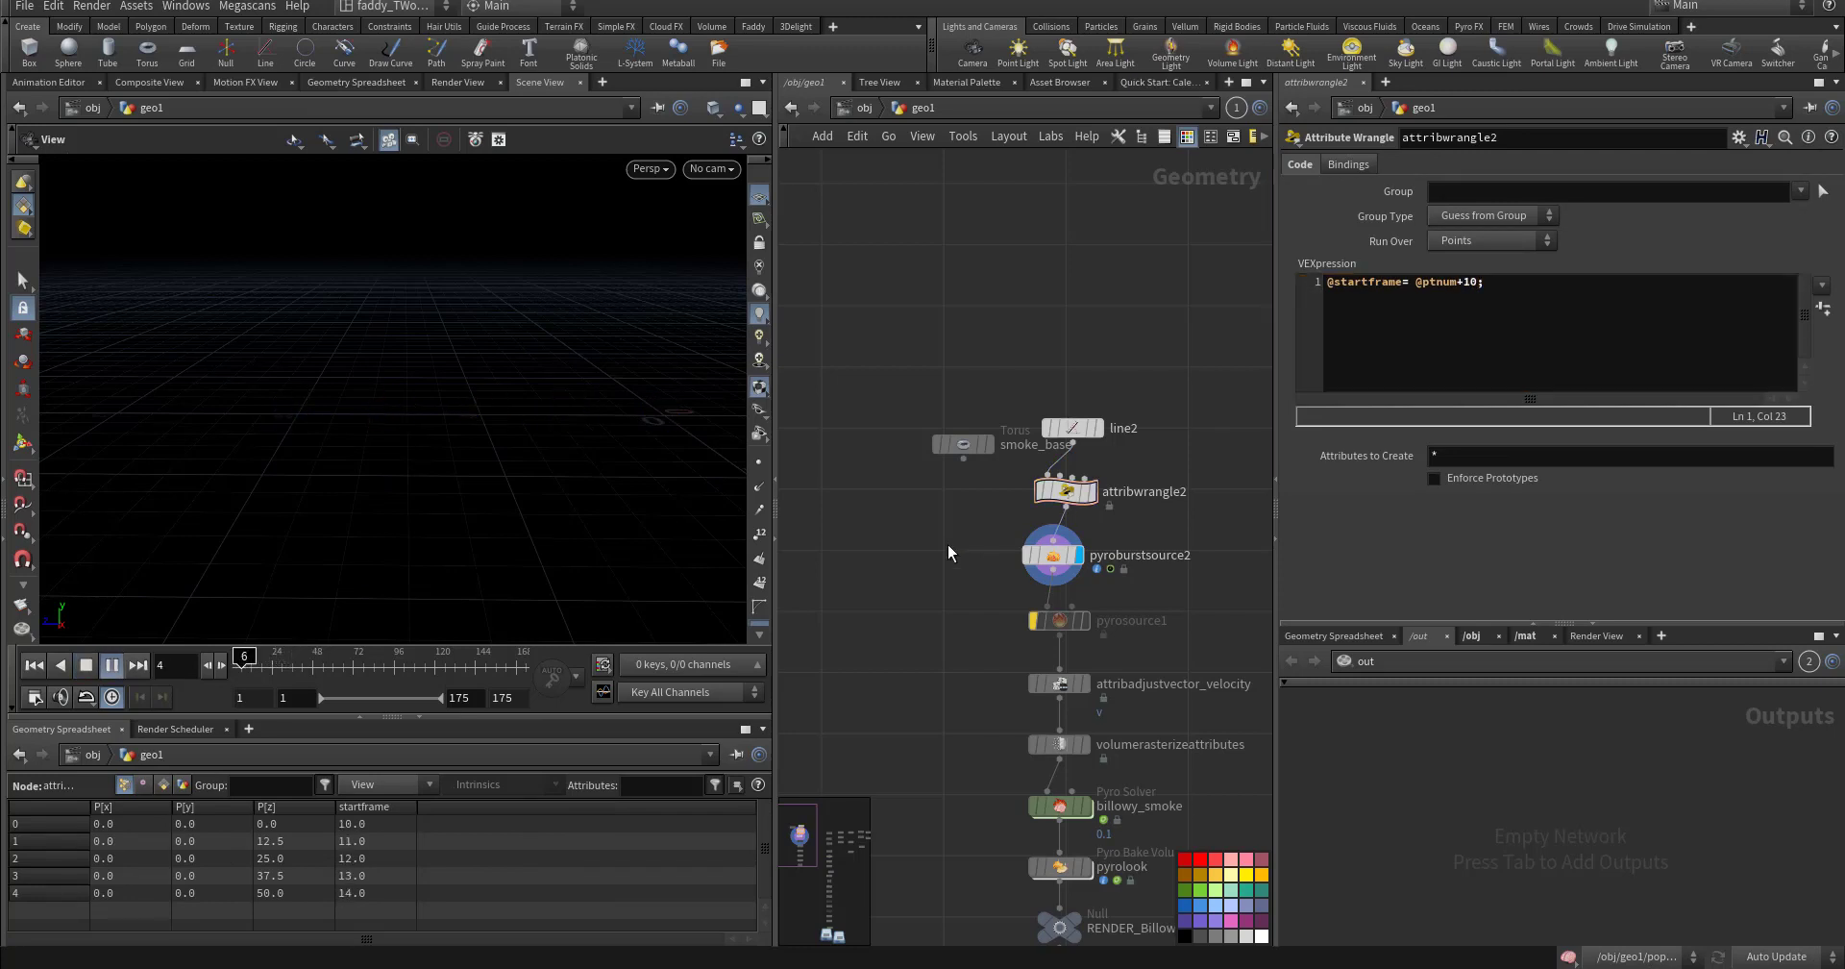
pyautogui.press('Down')
pyautogui.click(1463, 282)
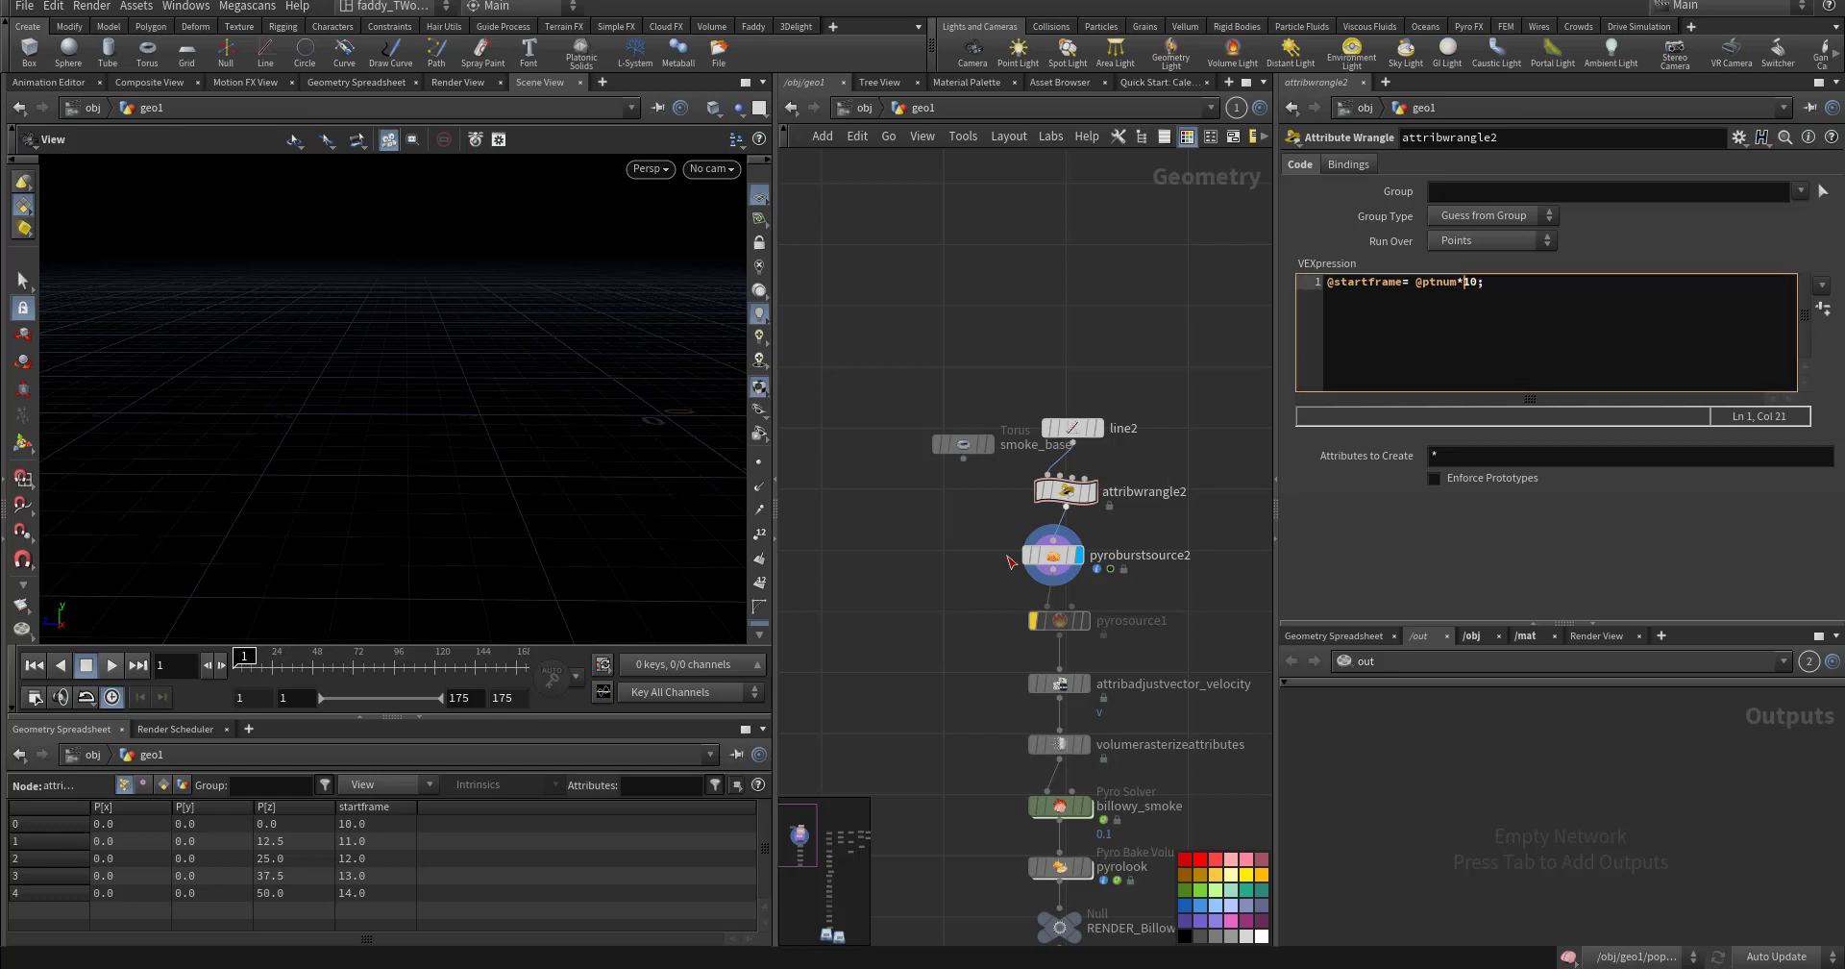
pyautogui.press('Up')
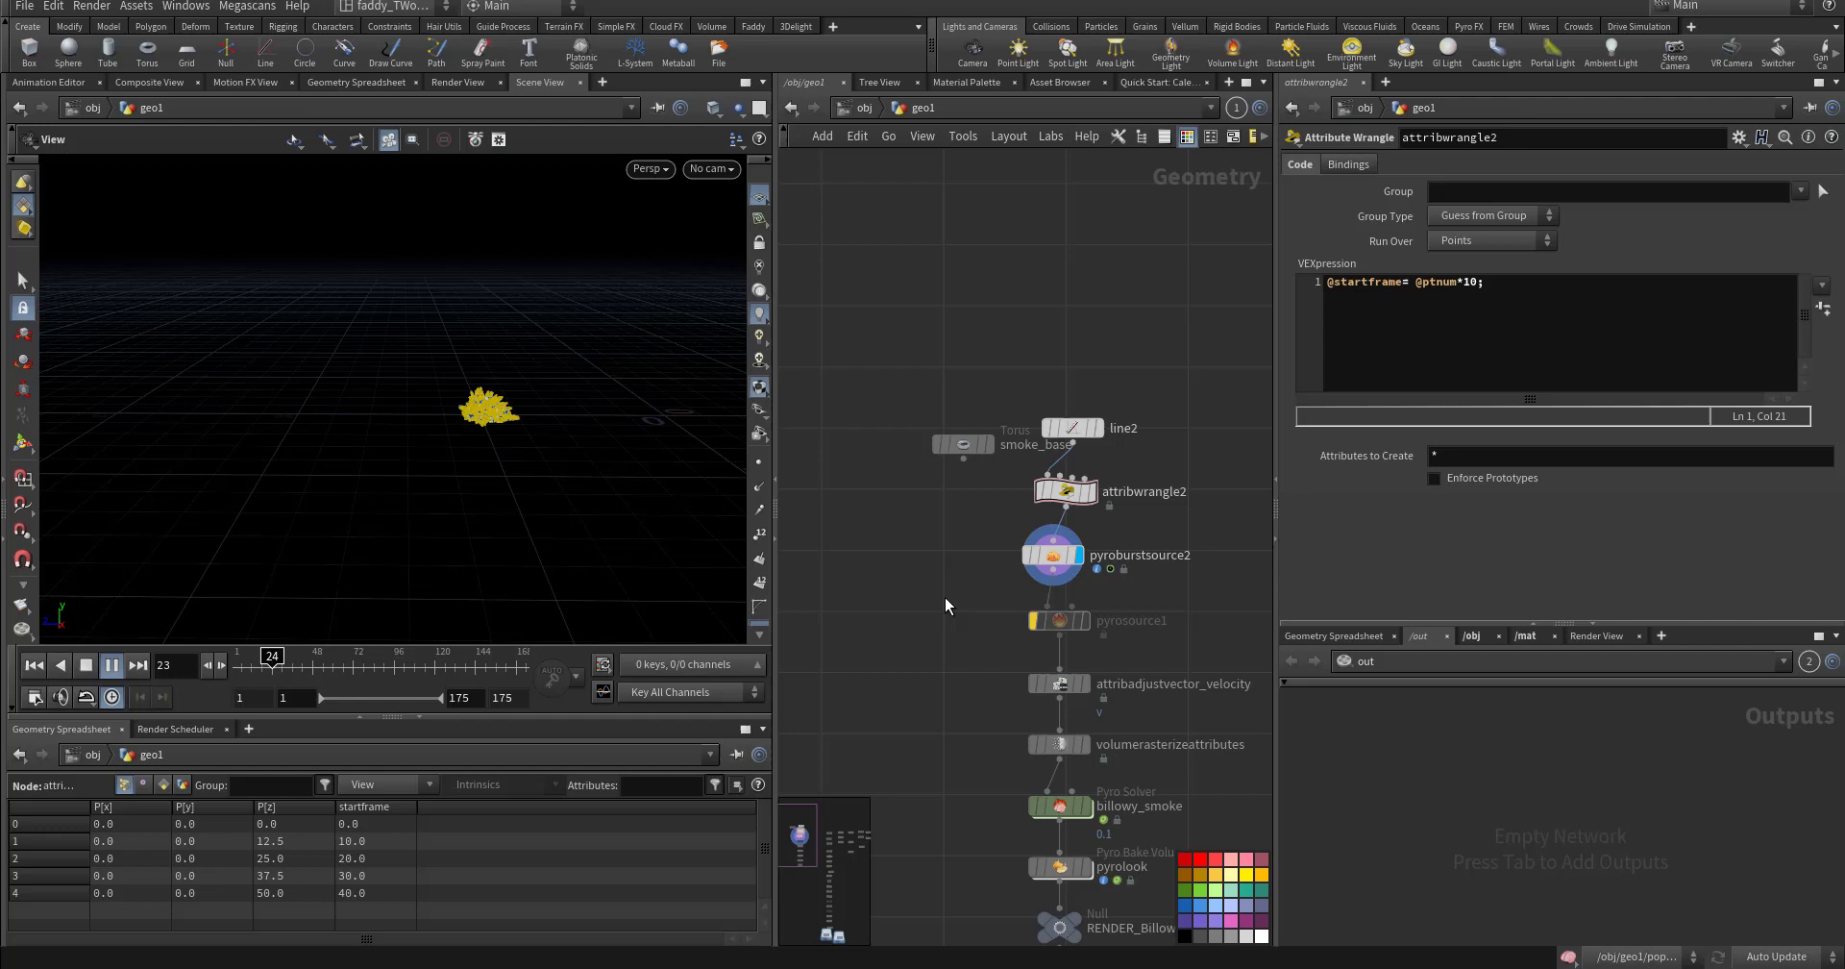
pyautogui.press('Down')
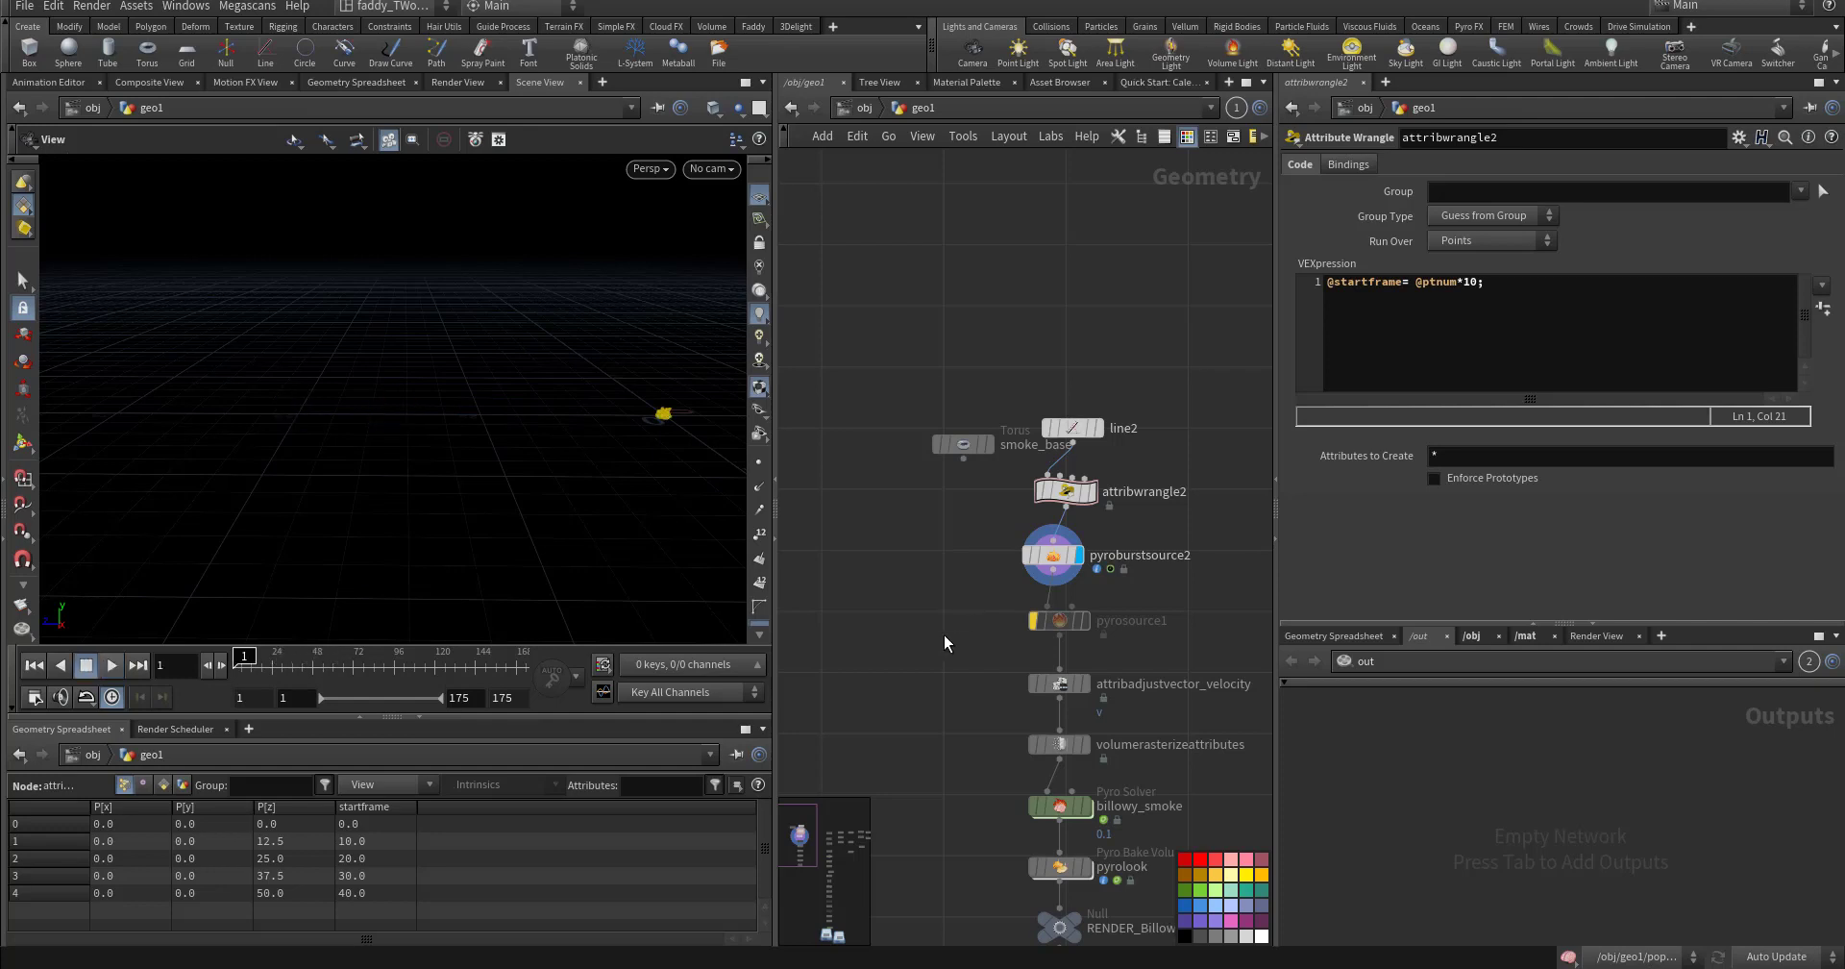
pyautogui.scroll(-3, 944, 634)
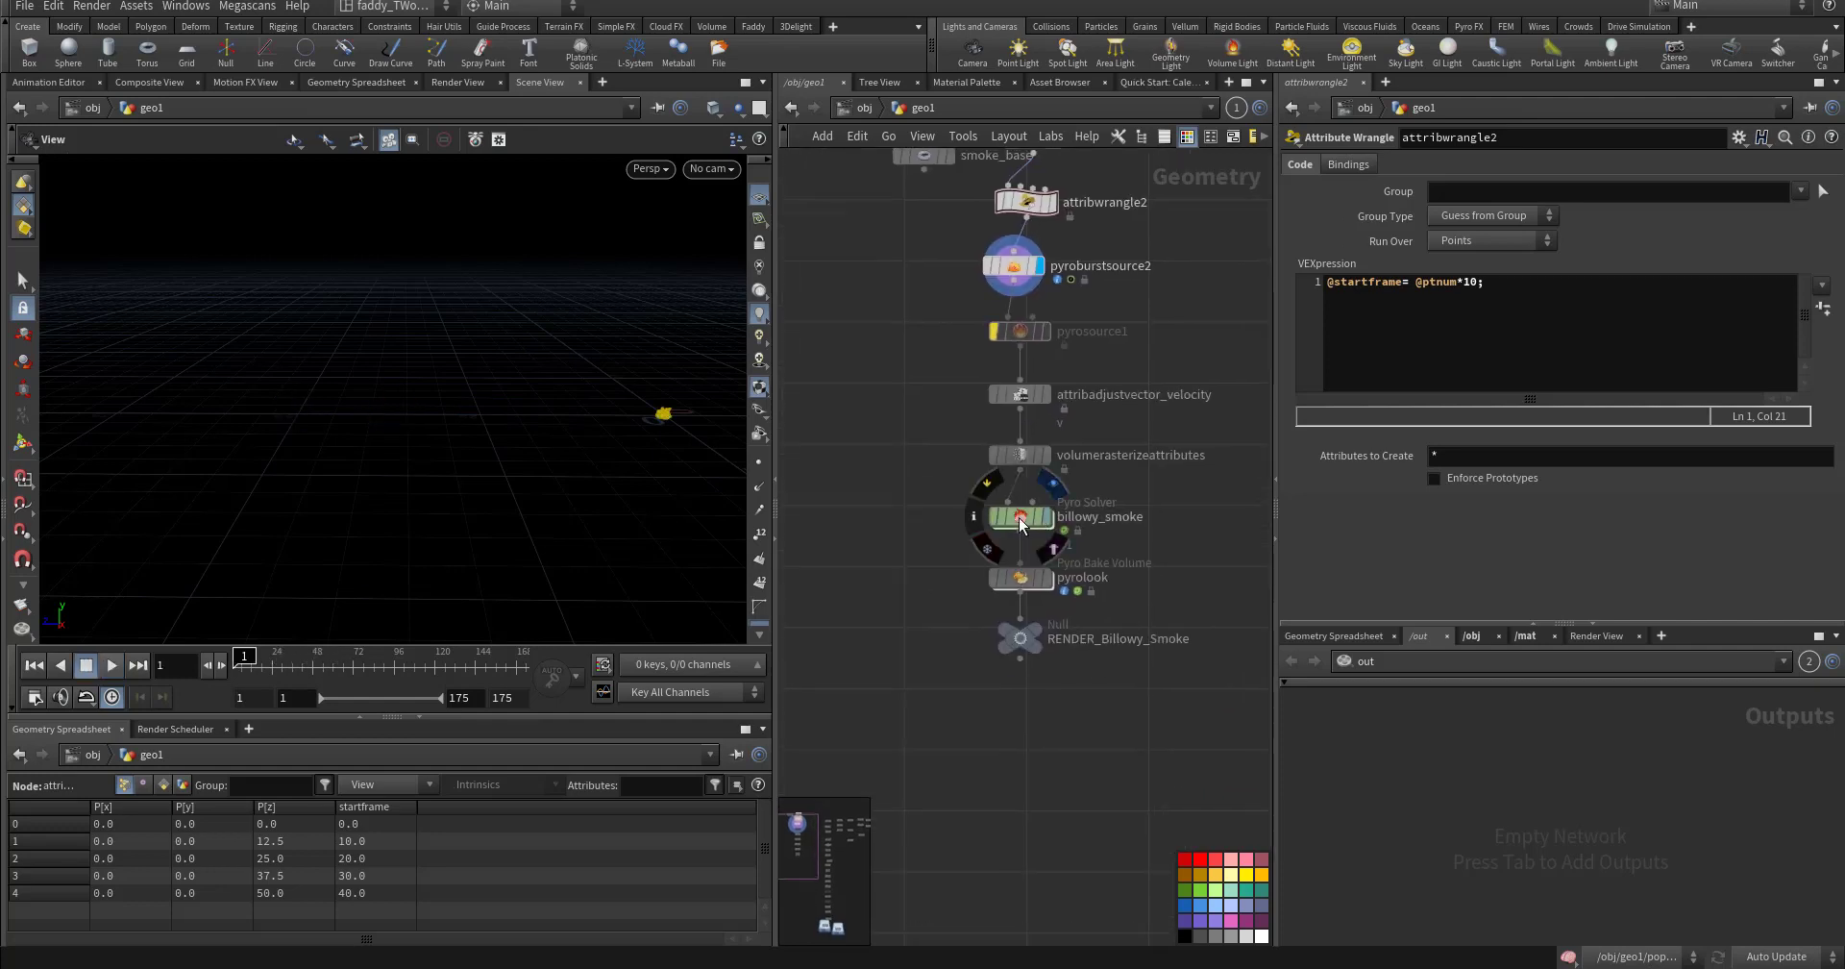
# - Display billowy_smoke, play the simulation to watch staggered smoke puffs, then rewind to frame 1
pyautogui.press('r')
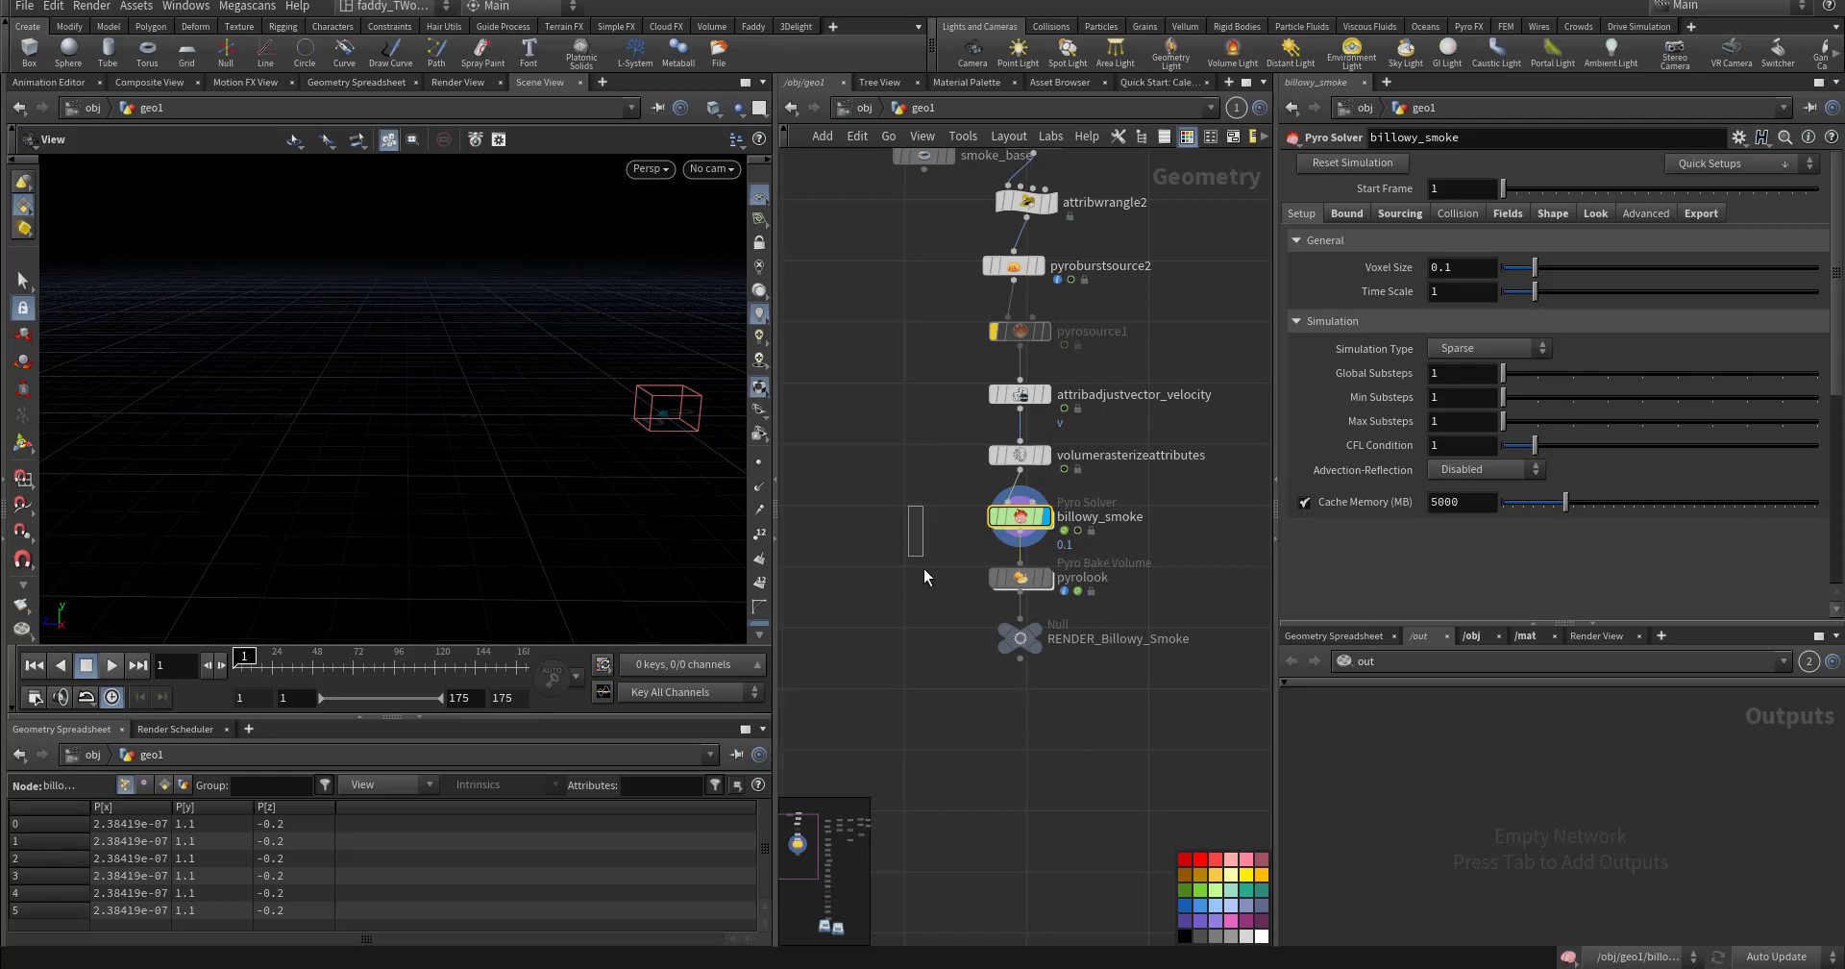
pyautogui.moveTo(925, 580); pyautogui.dragTo(917, 637, button='middle')
pyautogui.press('Up')
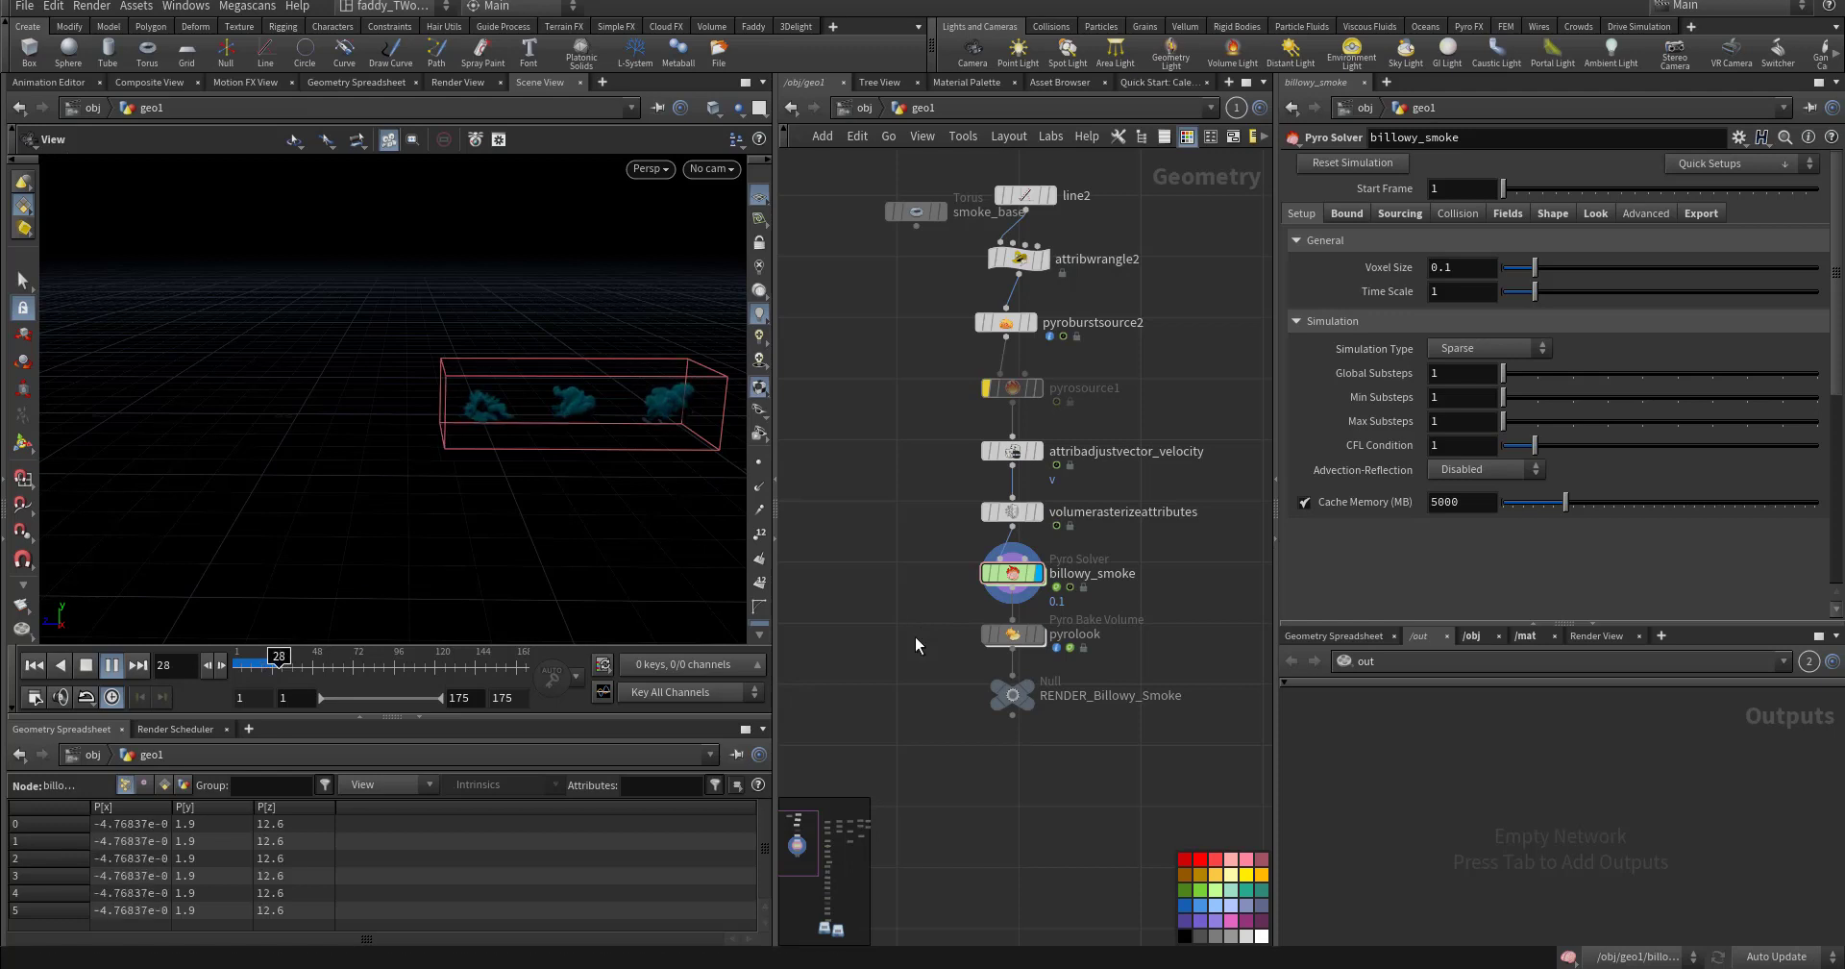
pyautogui.hotkey('ctrl', 'Up')
pyautogui.moveTo(908, 309); pyautogui.dragTo(920, 510, button='middle')
pyautogui.click(1010, 489)
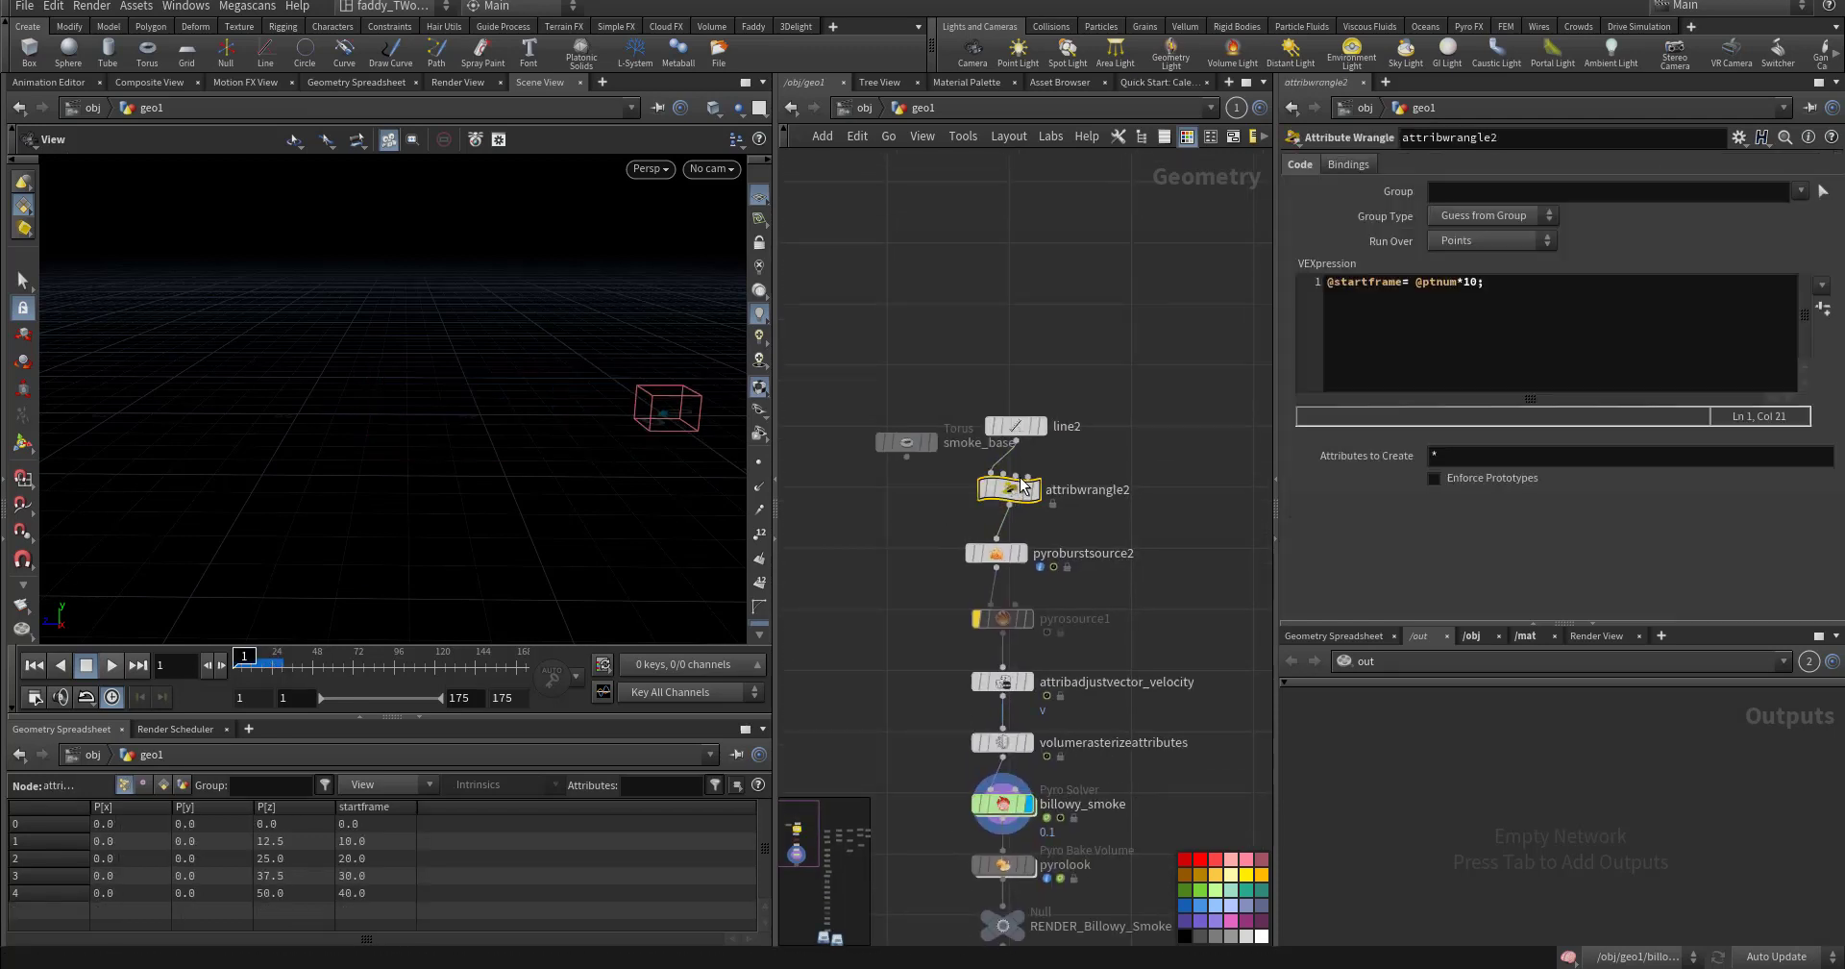
pyautogui.click(1530, 289)
pyautogui.press('Return')
pyautogui.press('Return')
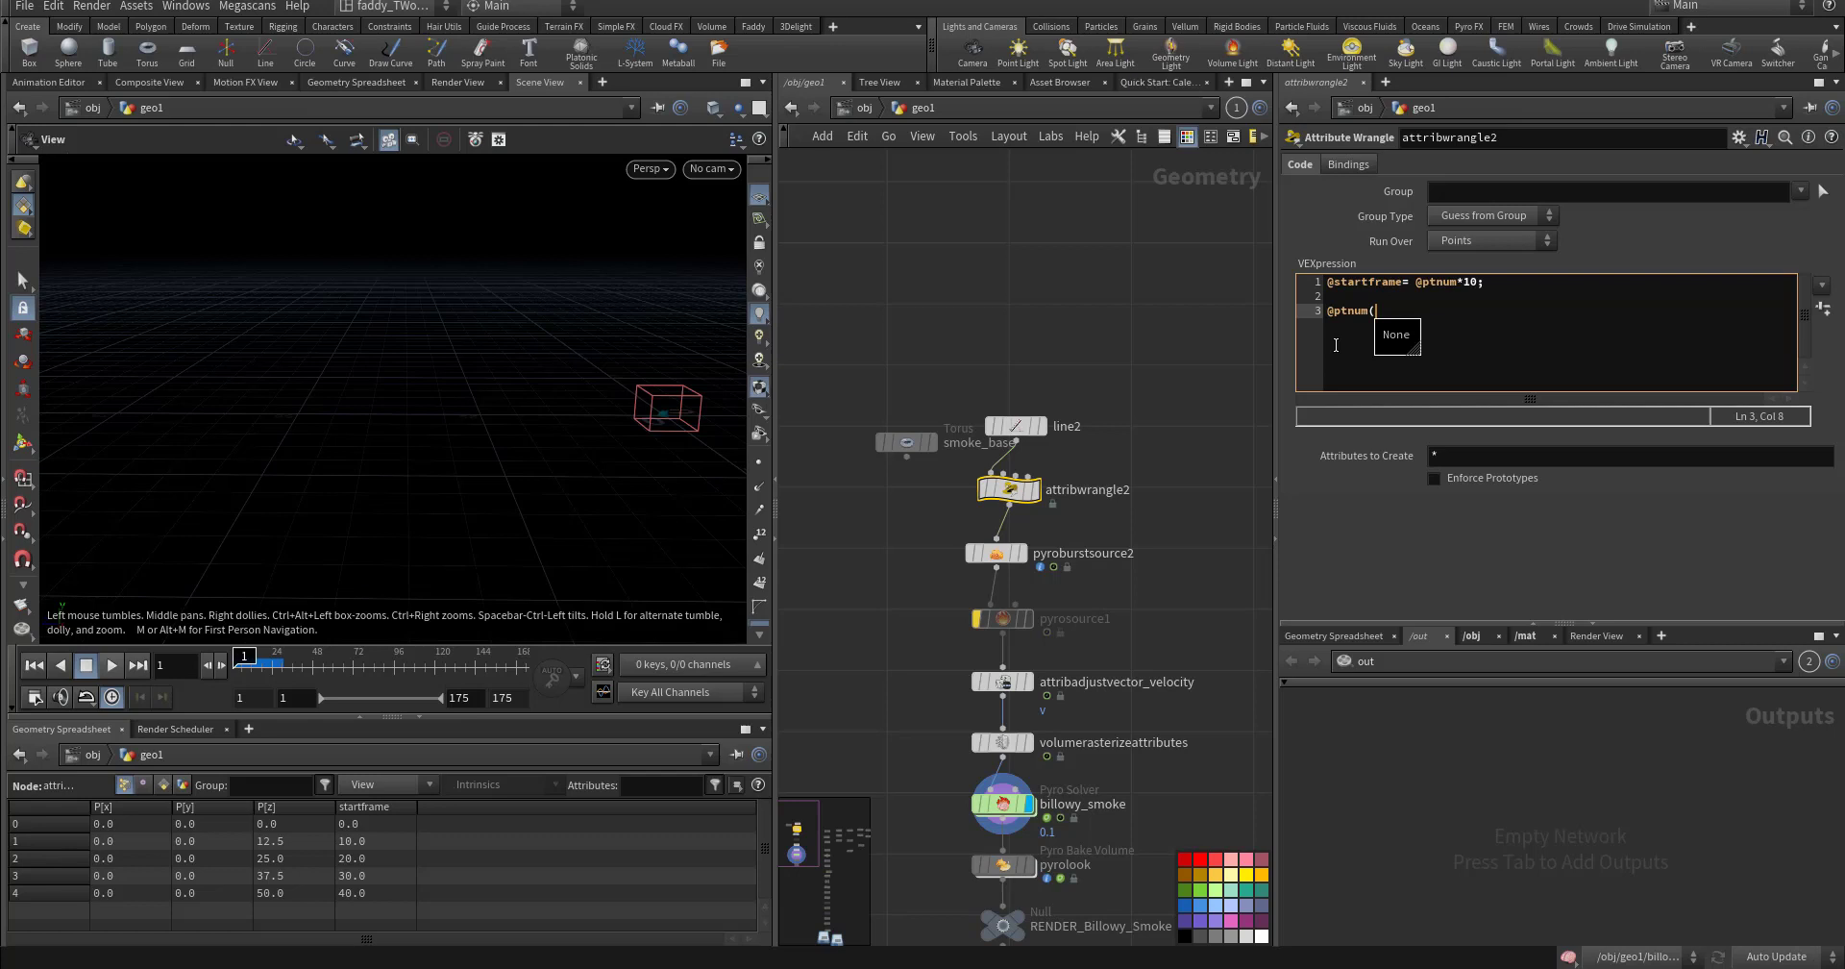
pyautogui.write(')= 50;')
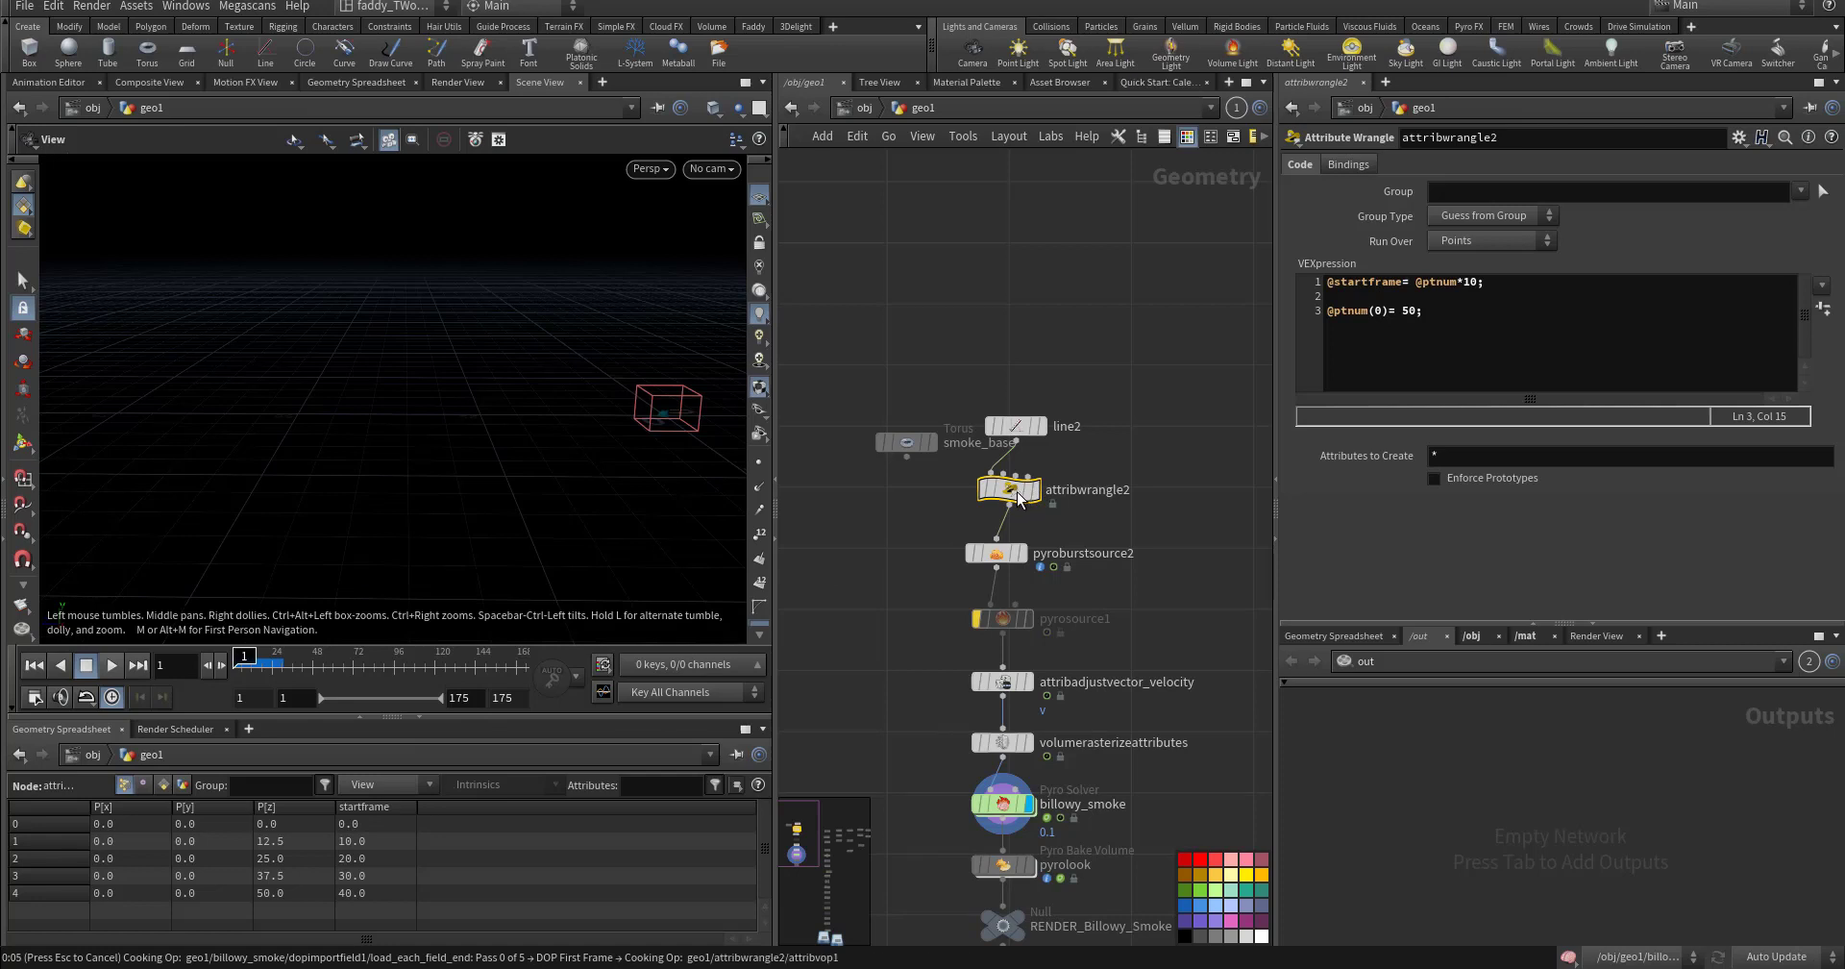
pyautogui.moveTo(1019, 498)
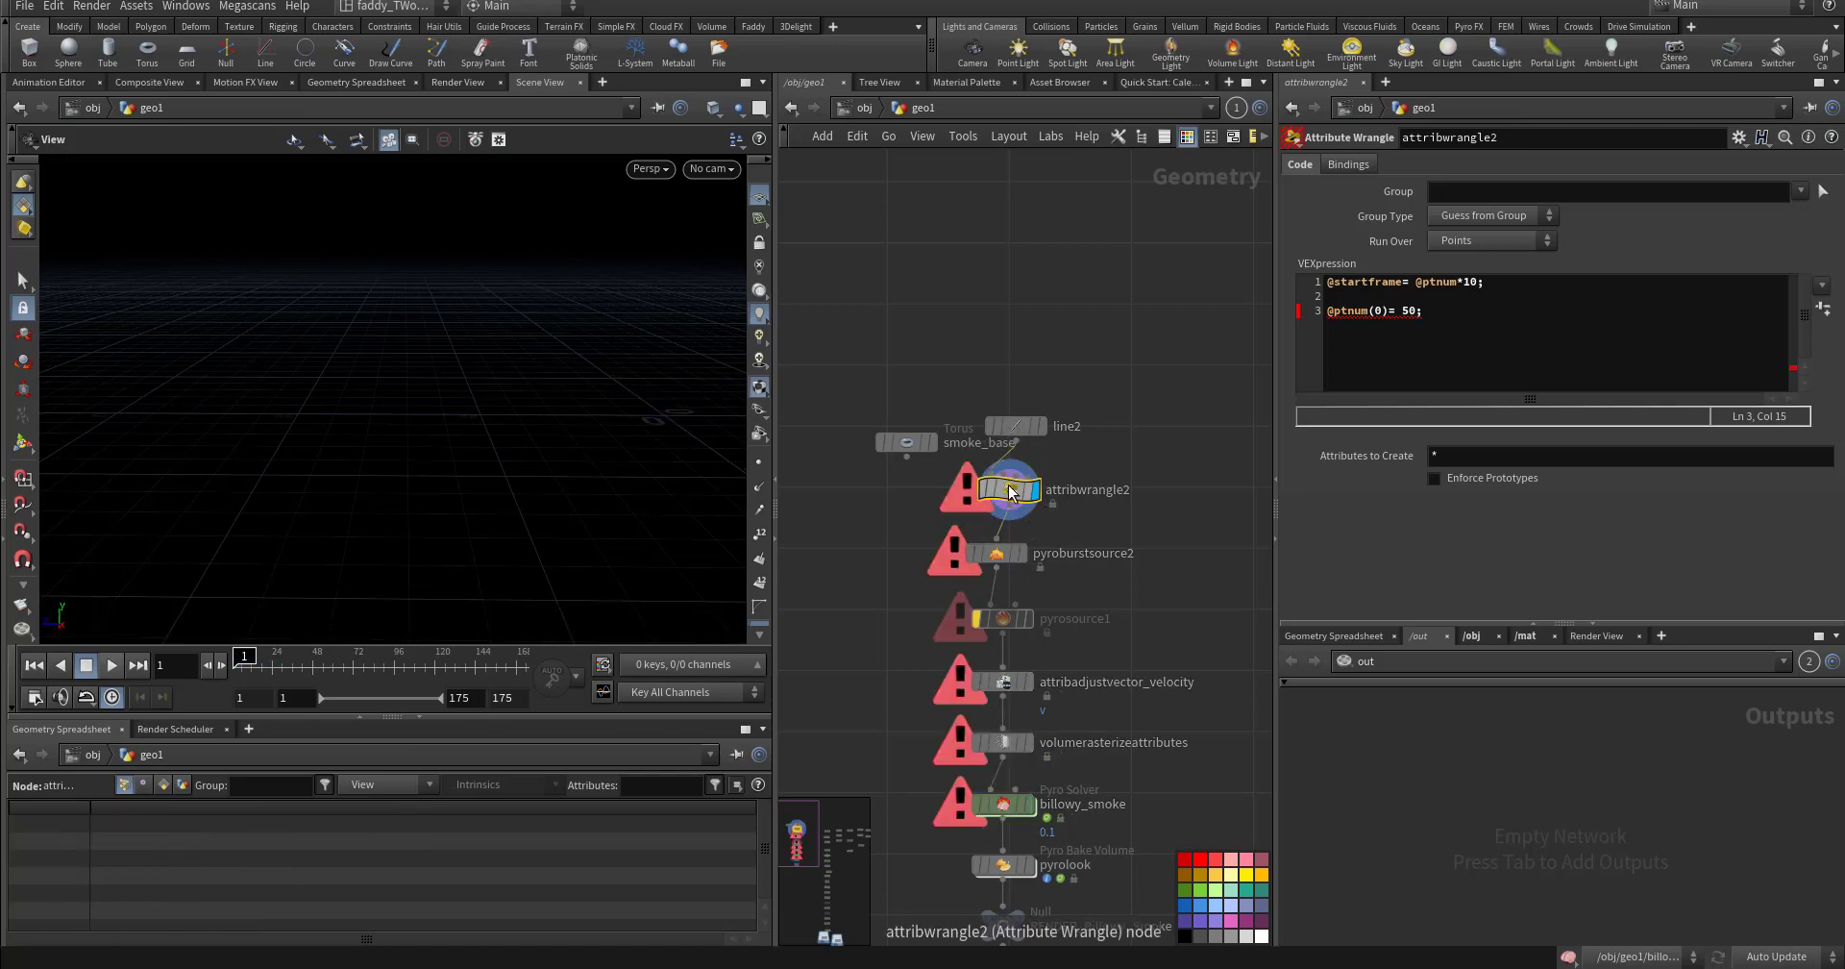
pyautogui.click(1374, 310)
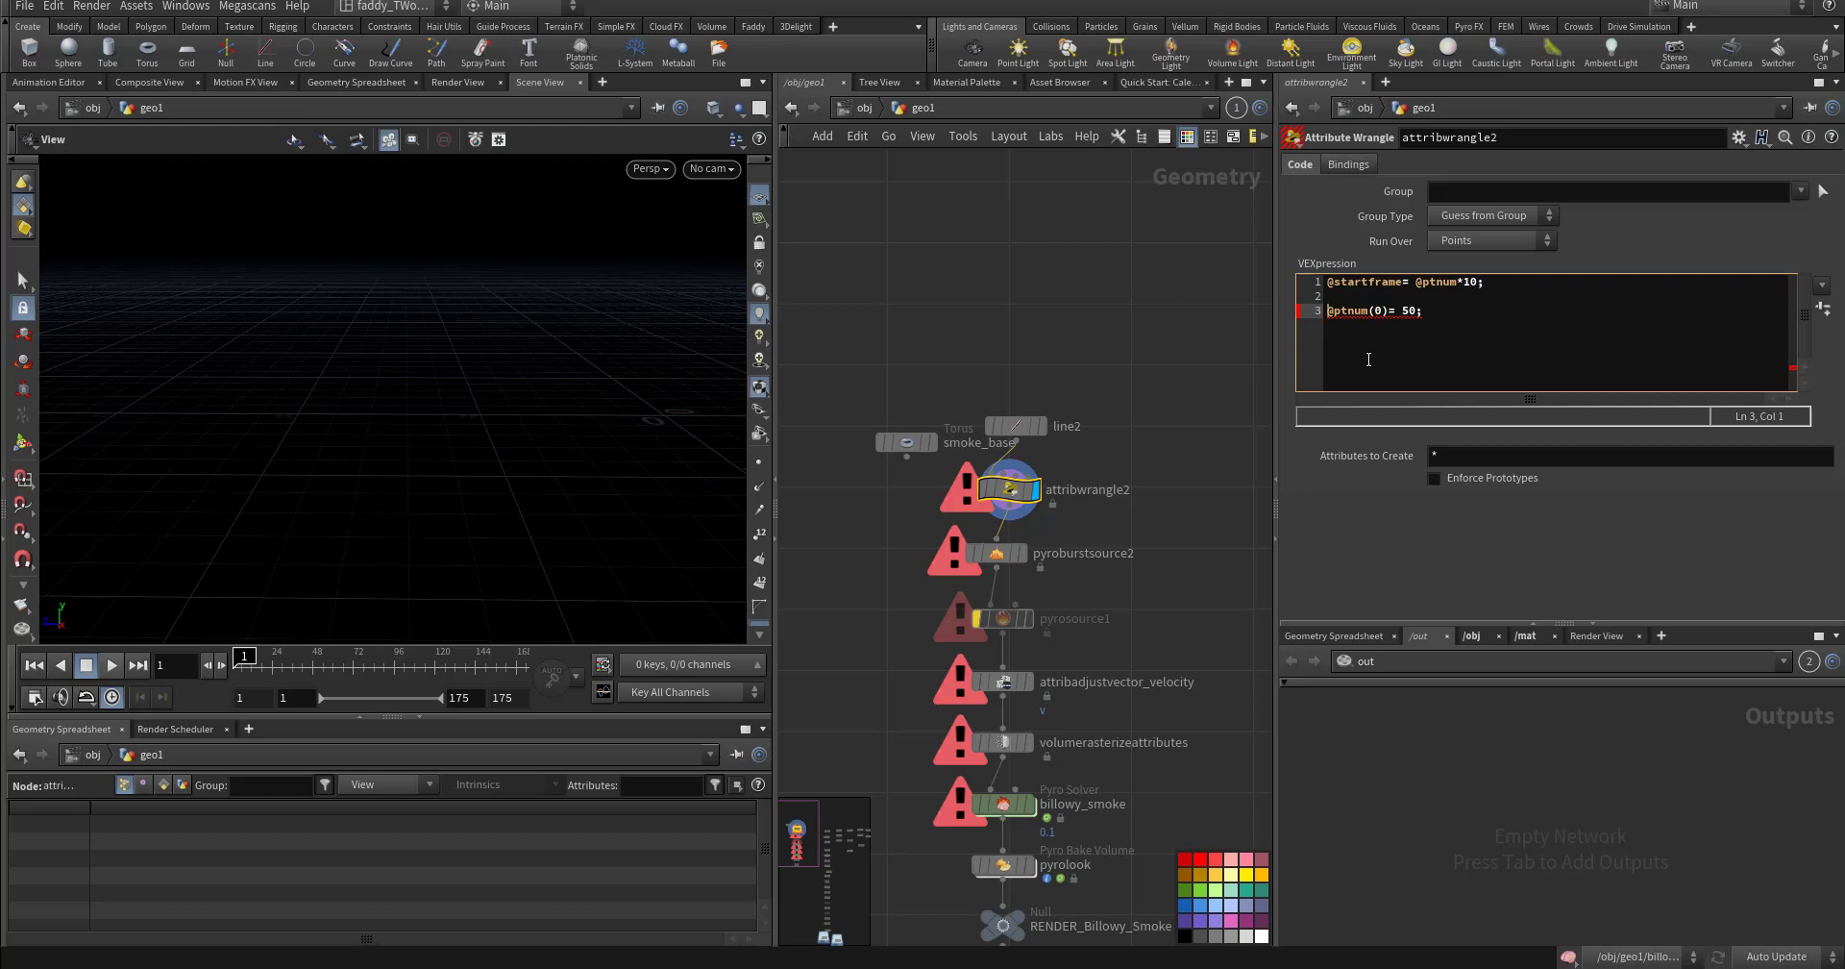
pyautogui.hotkey('shift', 'End')
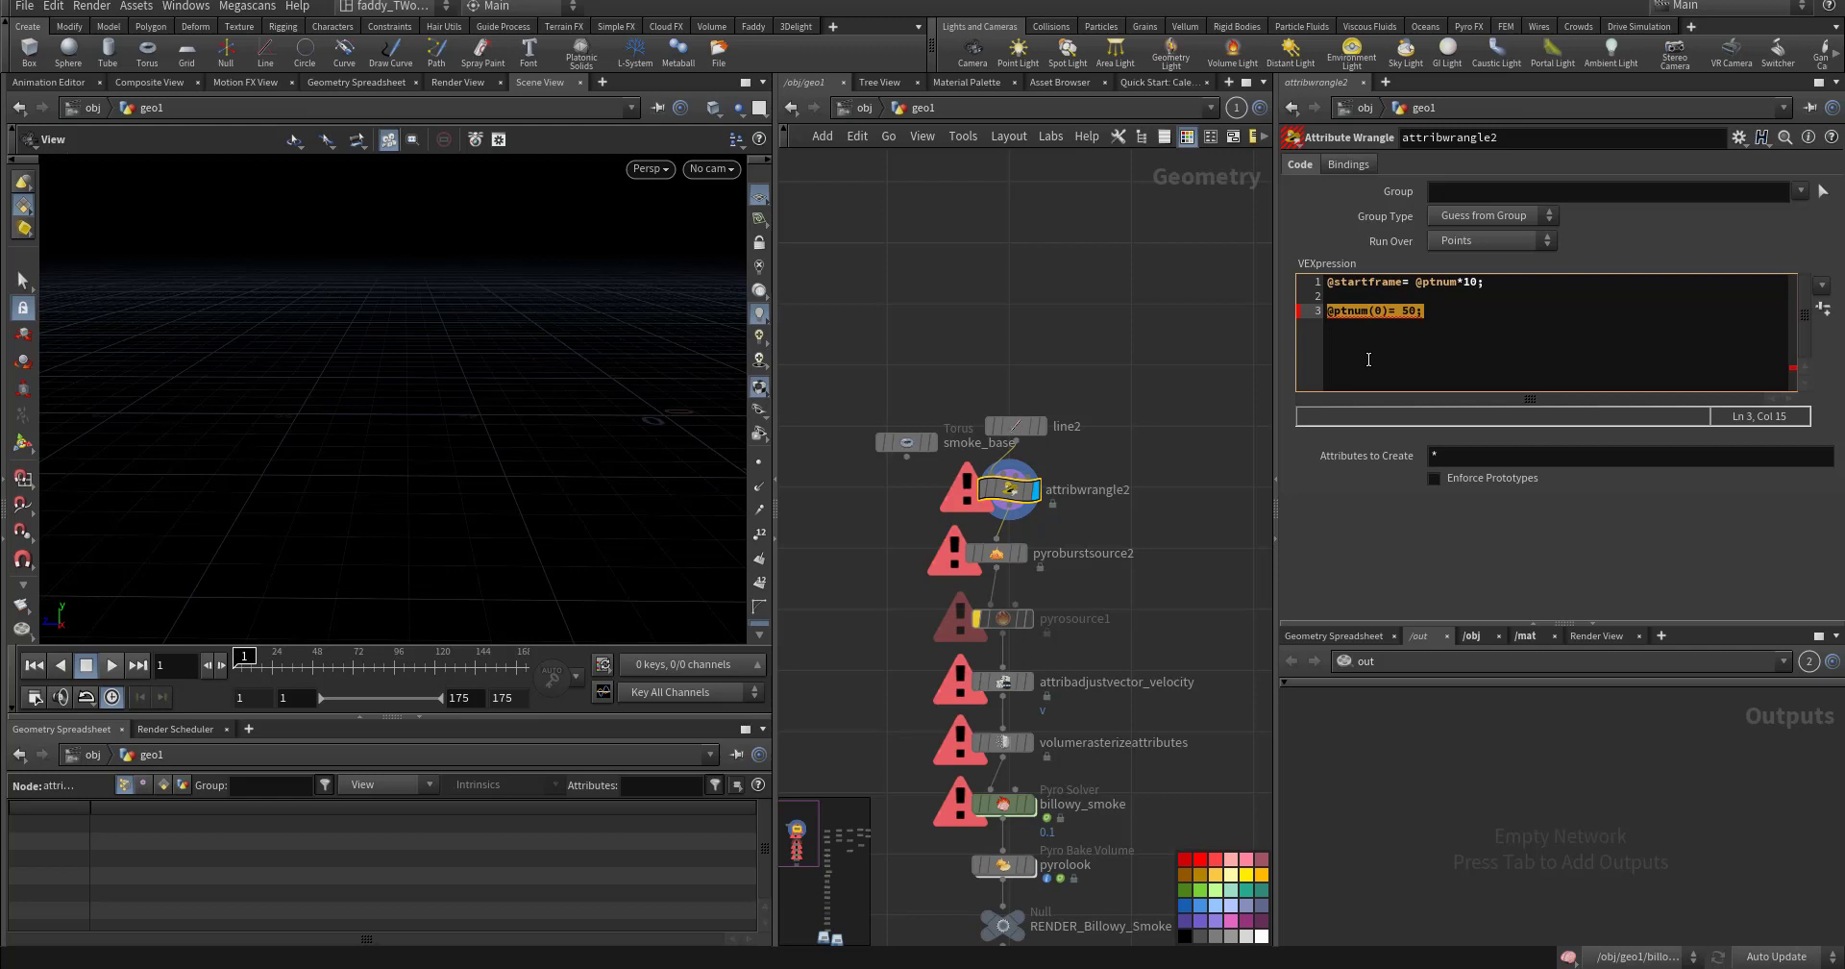
pyautogui.write('po')
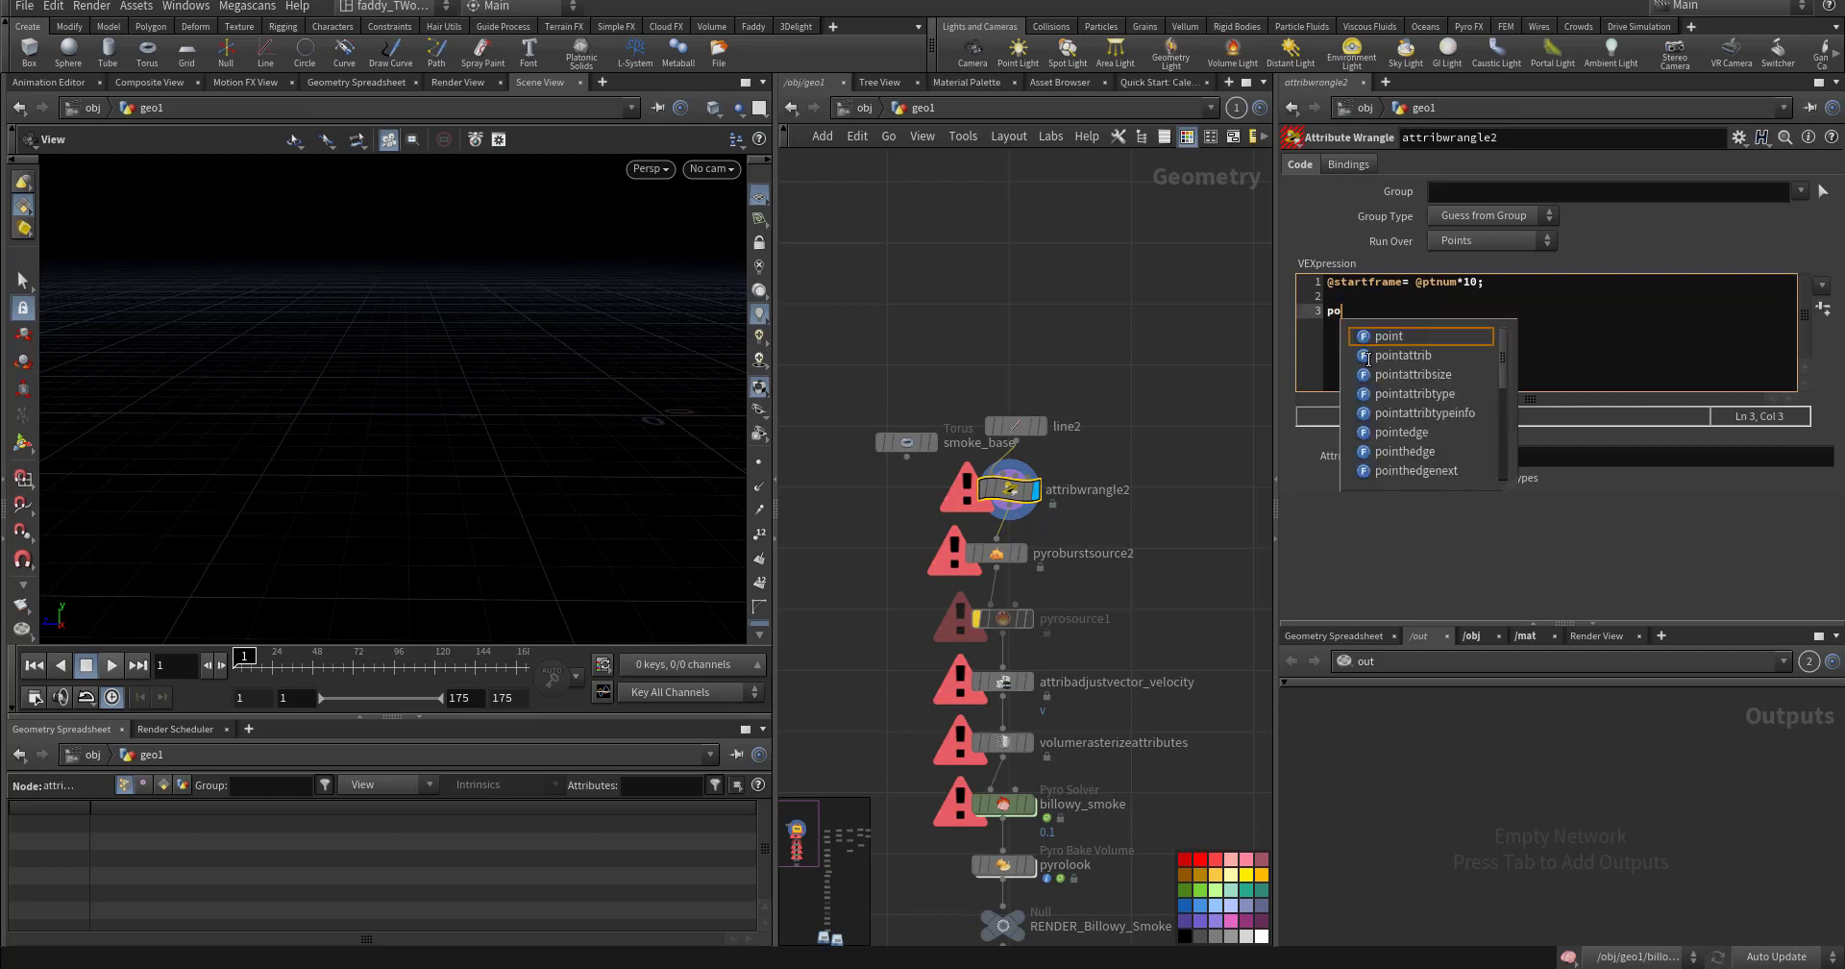
pyautogui.write('in')
pyautogui.moveTo(1355, 311); pyautogui.dragTo(1332, 311)
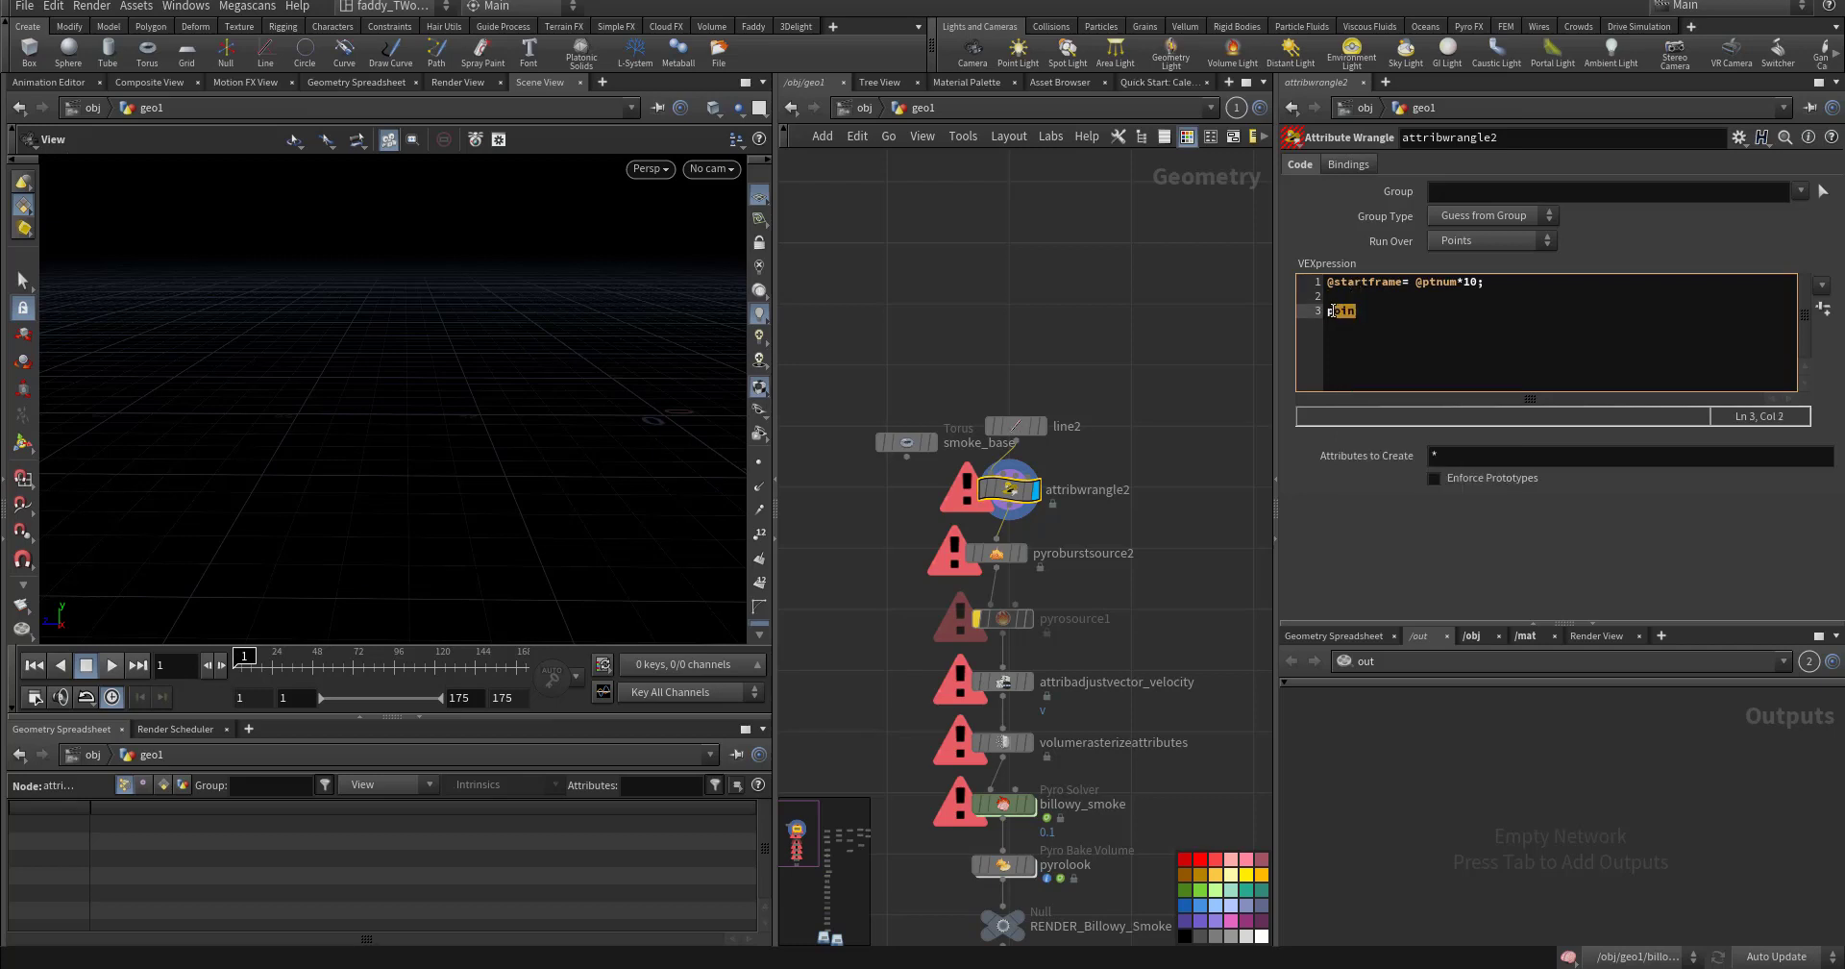
pyautogui.press('BackSpace')
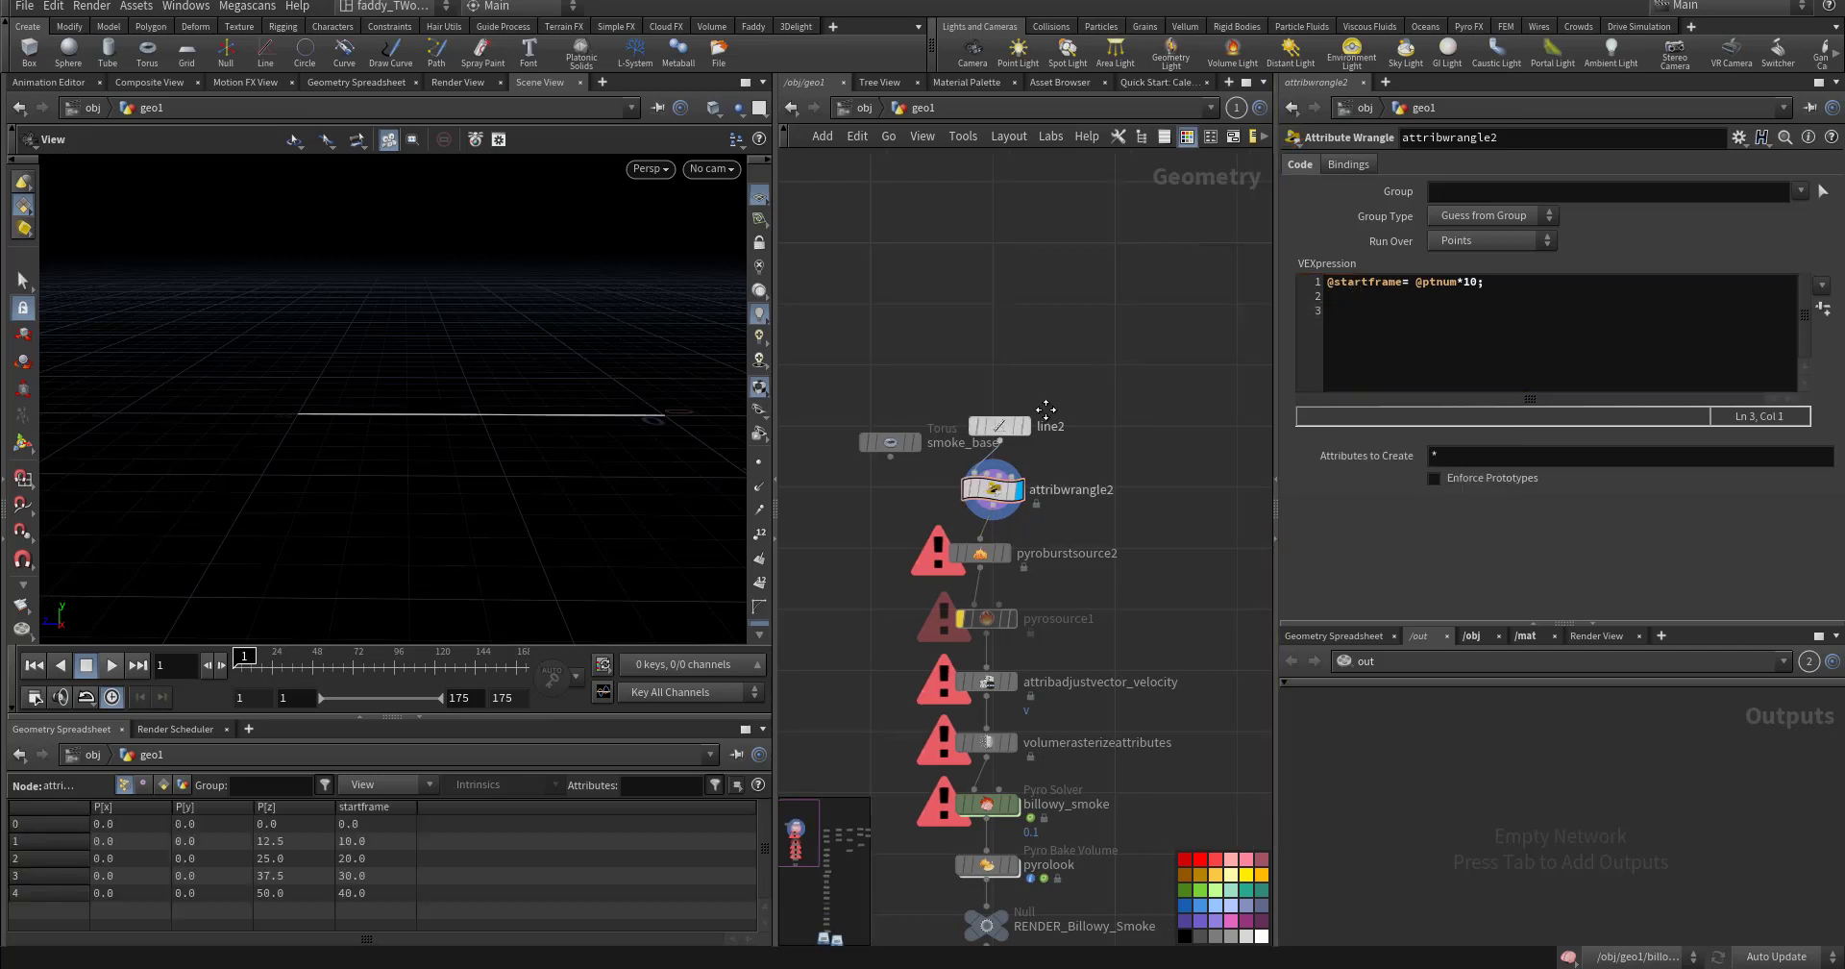
# - In the second setup, inspect line1 and pointjitter1's Axis Scales in the viewport
pyautogui.moveTo(1192, 417)
pyautogui.mouseDown(button='middle')
pyautogui.moveTo(909, 396)
pyautogui.moveTo(1028, 369)
pyautogui.moveTo(1112, 292)
pyautogui.moveTo(1052, 344)
pyautogui.moveTo(921, 372)
pyautogui.mouseUp(button='middle')
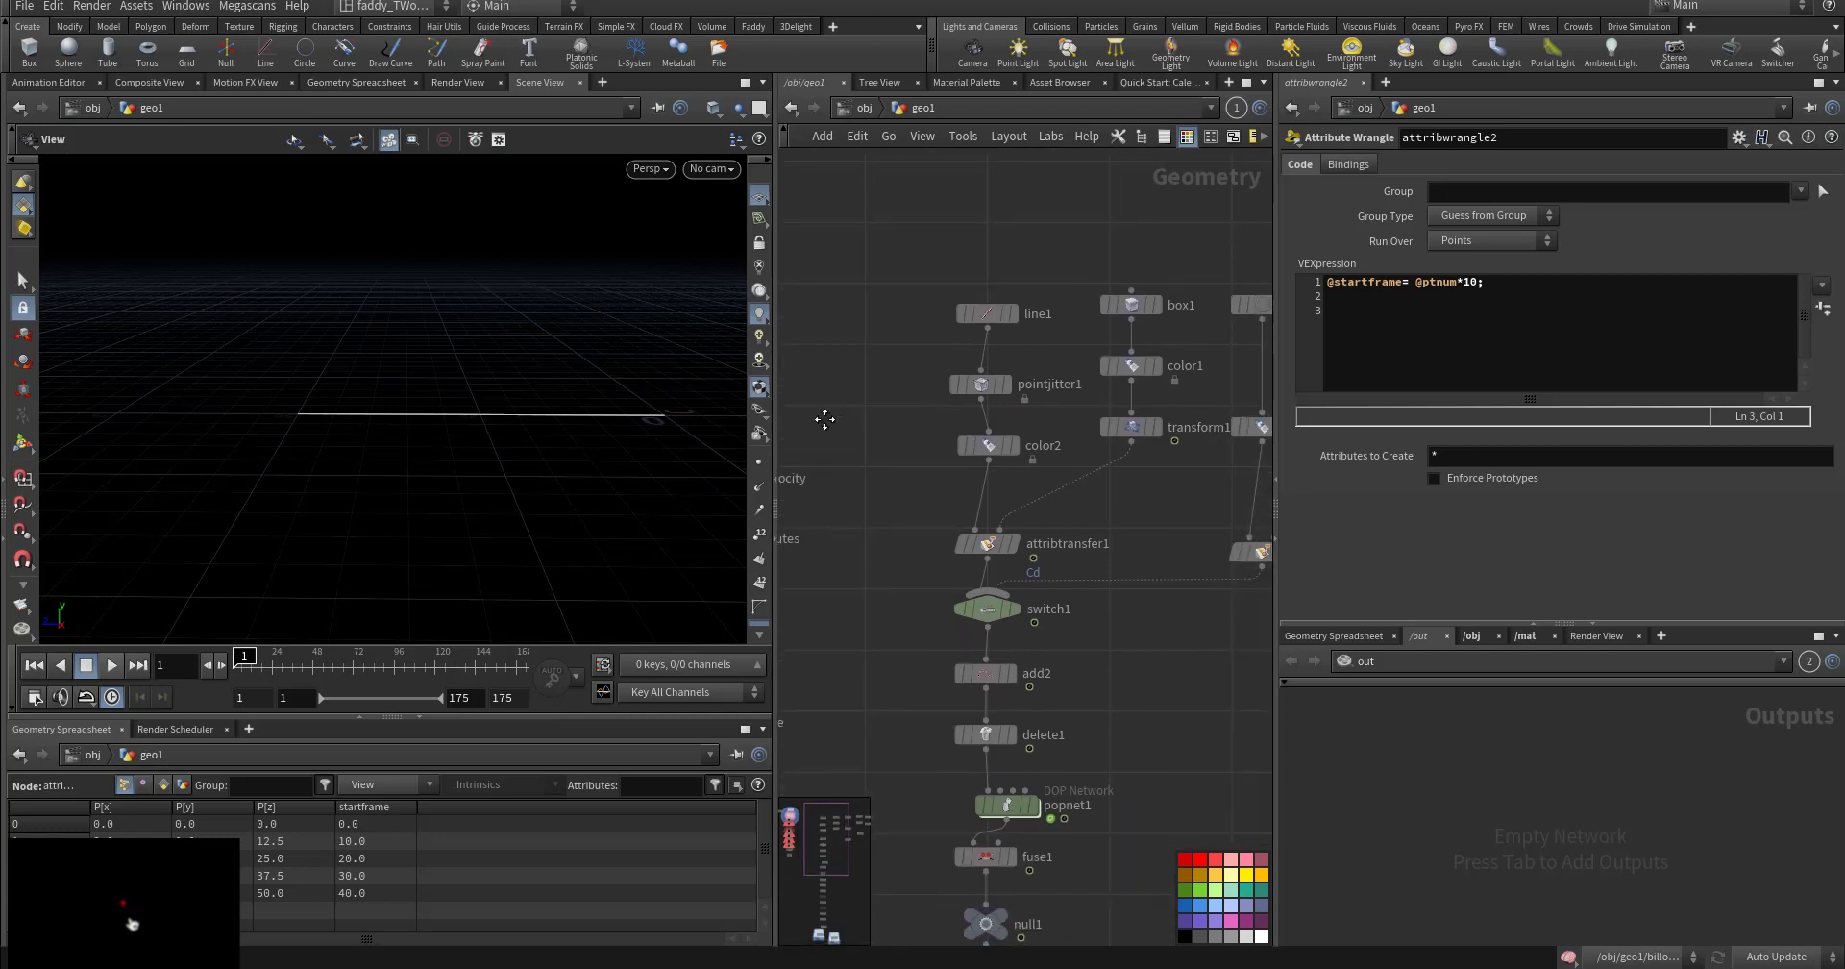
pyautogui.moveTo(828, 411); pyautogui.dragTo(934, 369, button='middle')
pyautogui.click(982, 334)
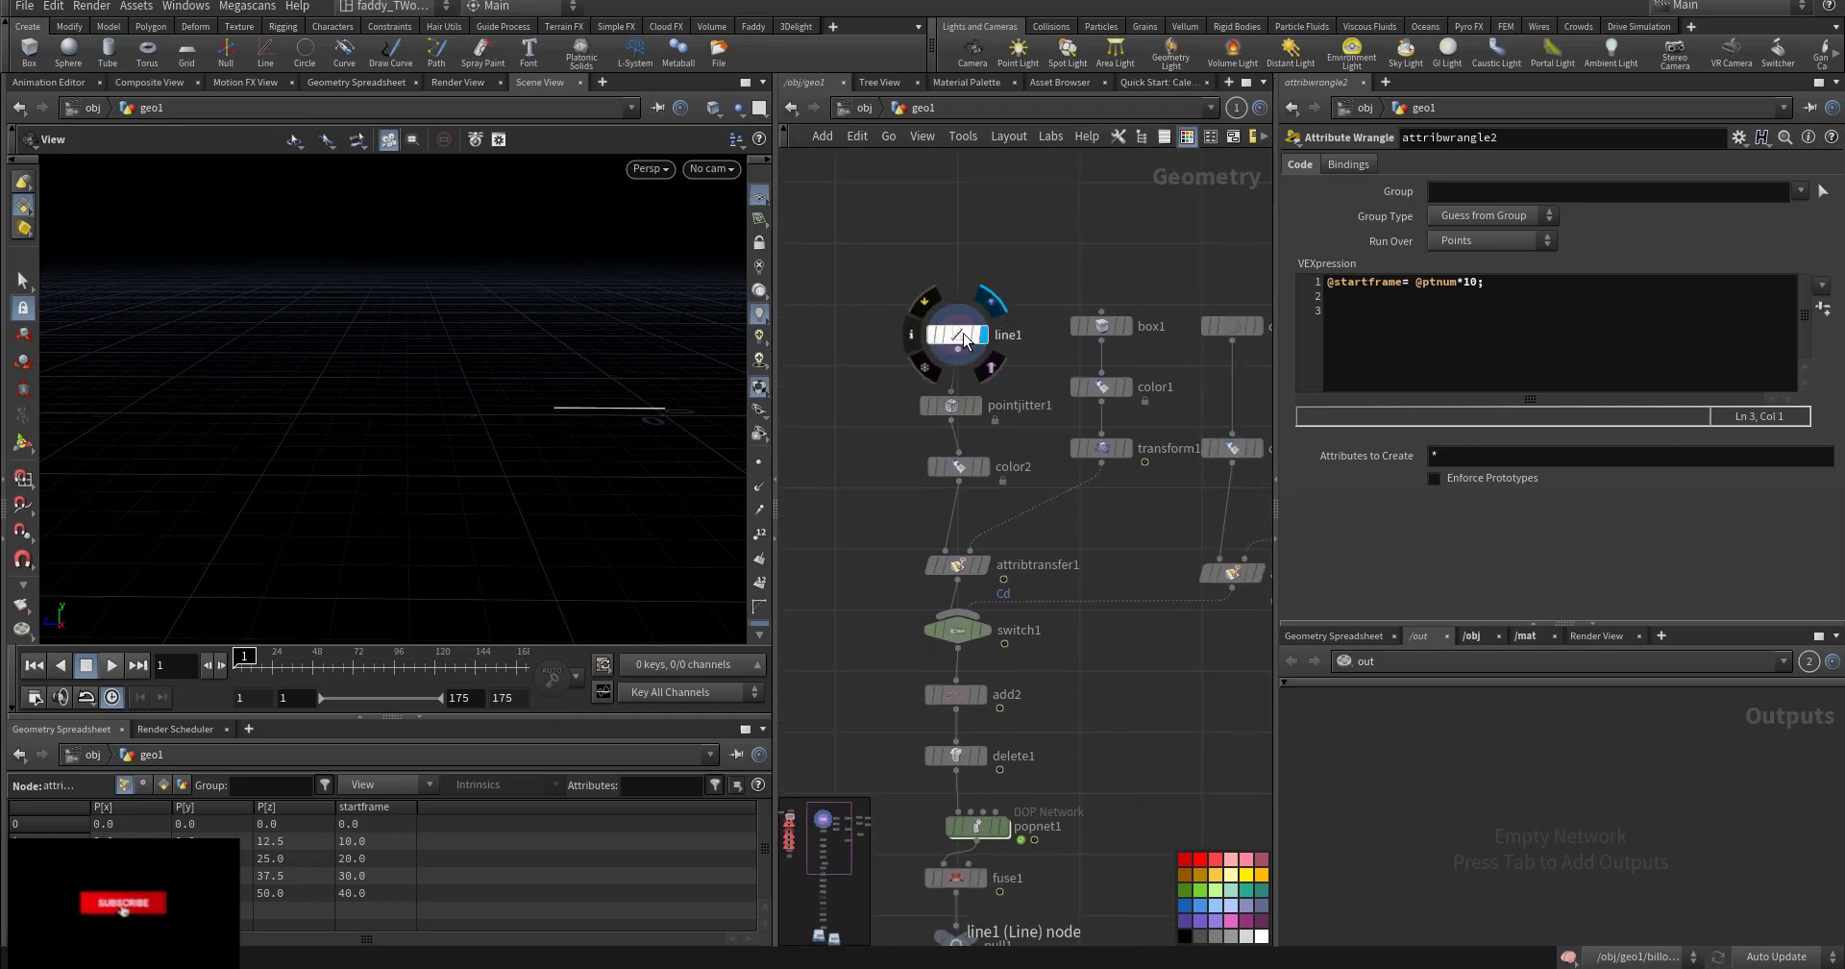
pyautogui.click(957, 334)
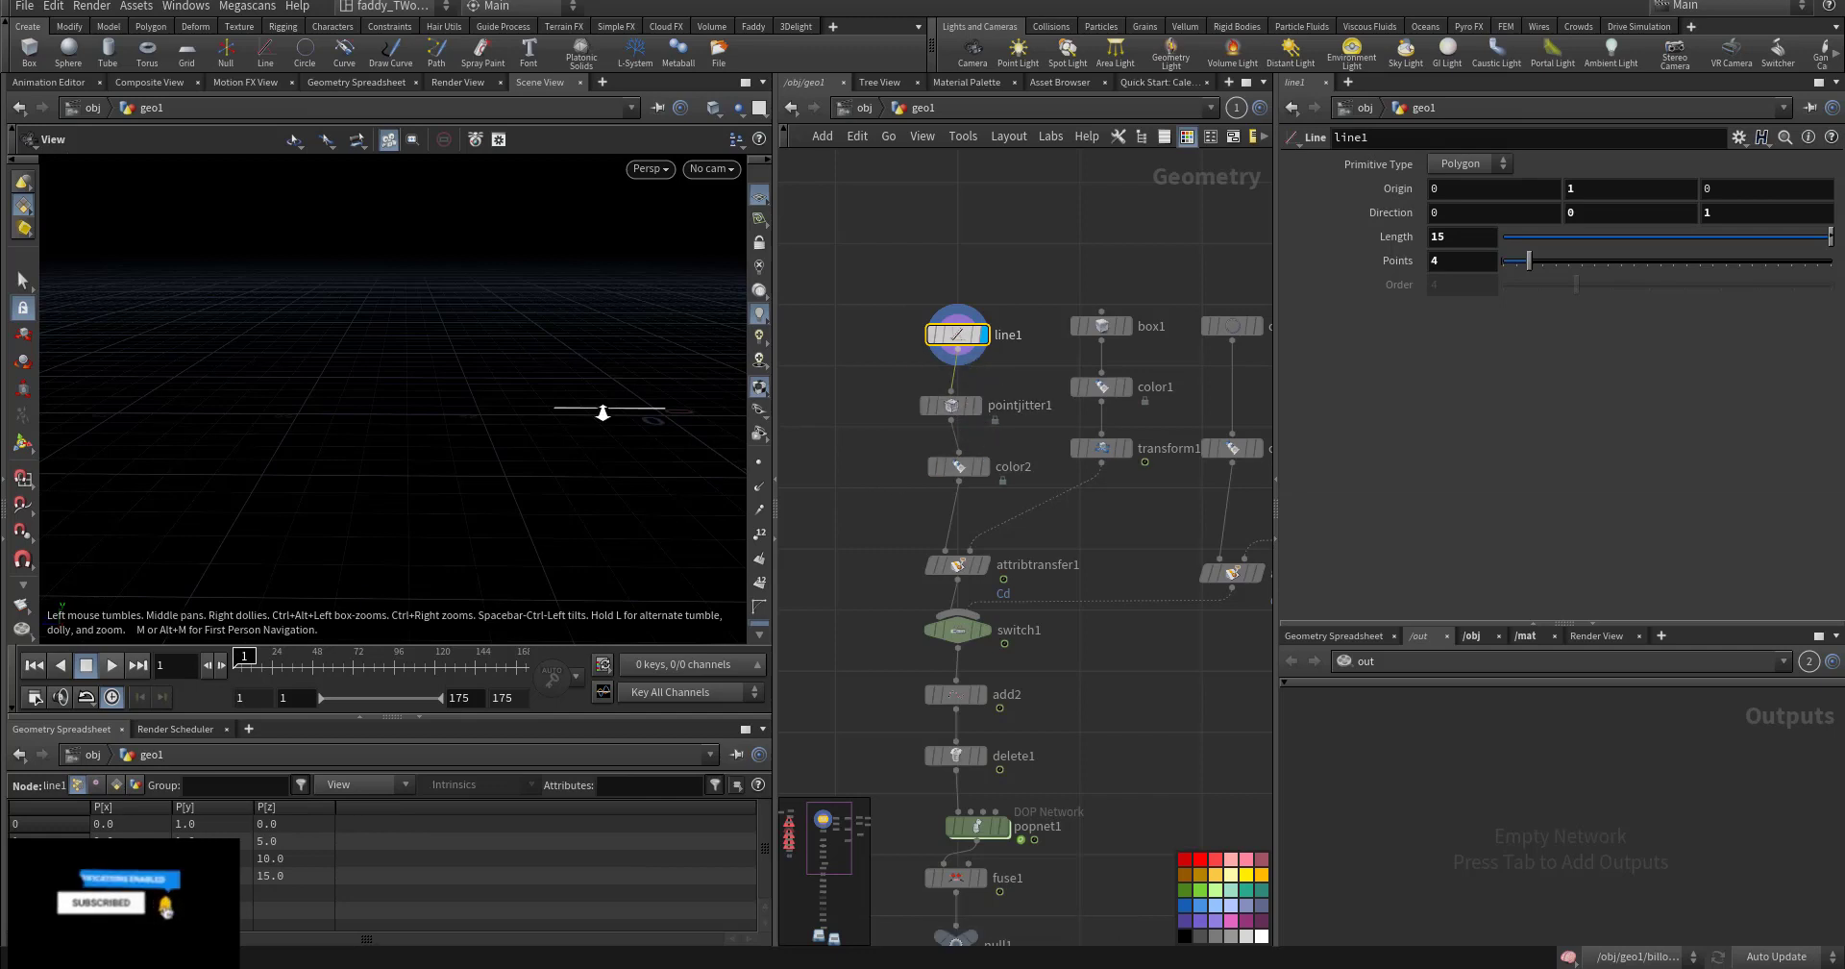
pyautogui.moveTo(601, 413); pyautogui.dragTo(539, 444, button='middle')
pyautogui.moveTo(539, 444); pyautogui.dragTo(586, 411)
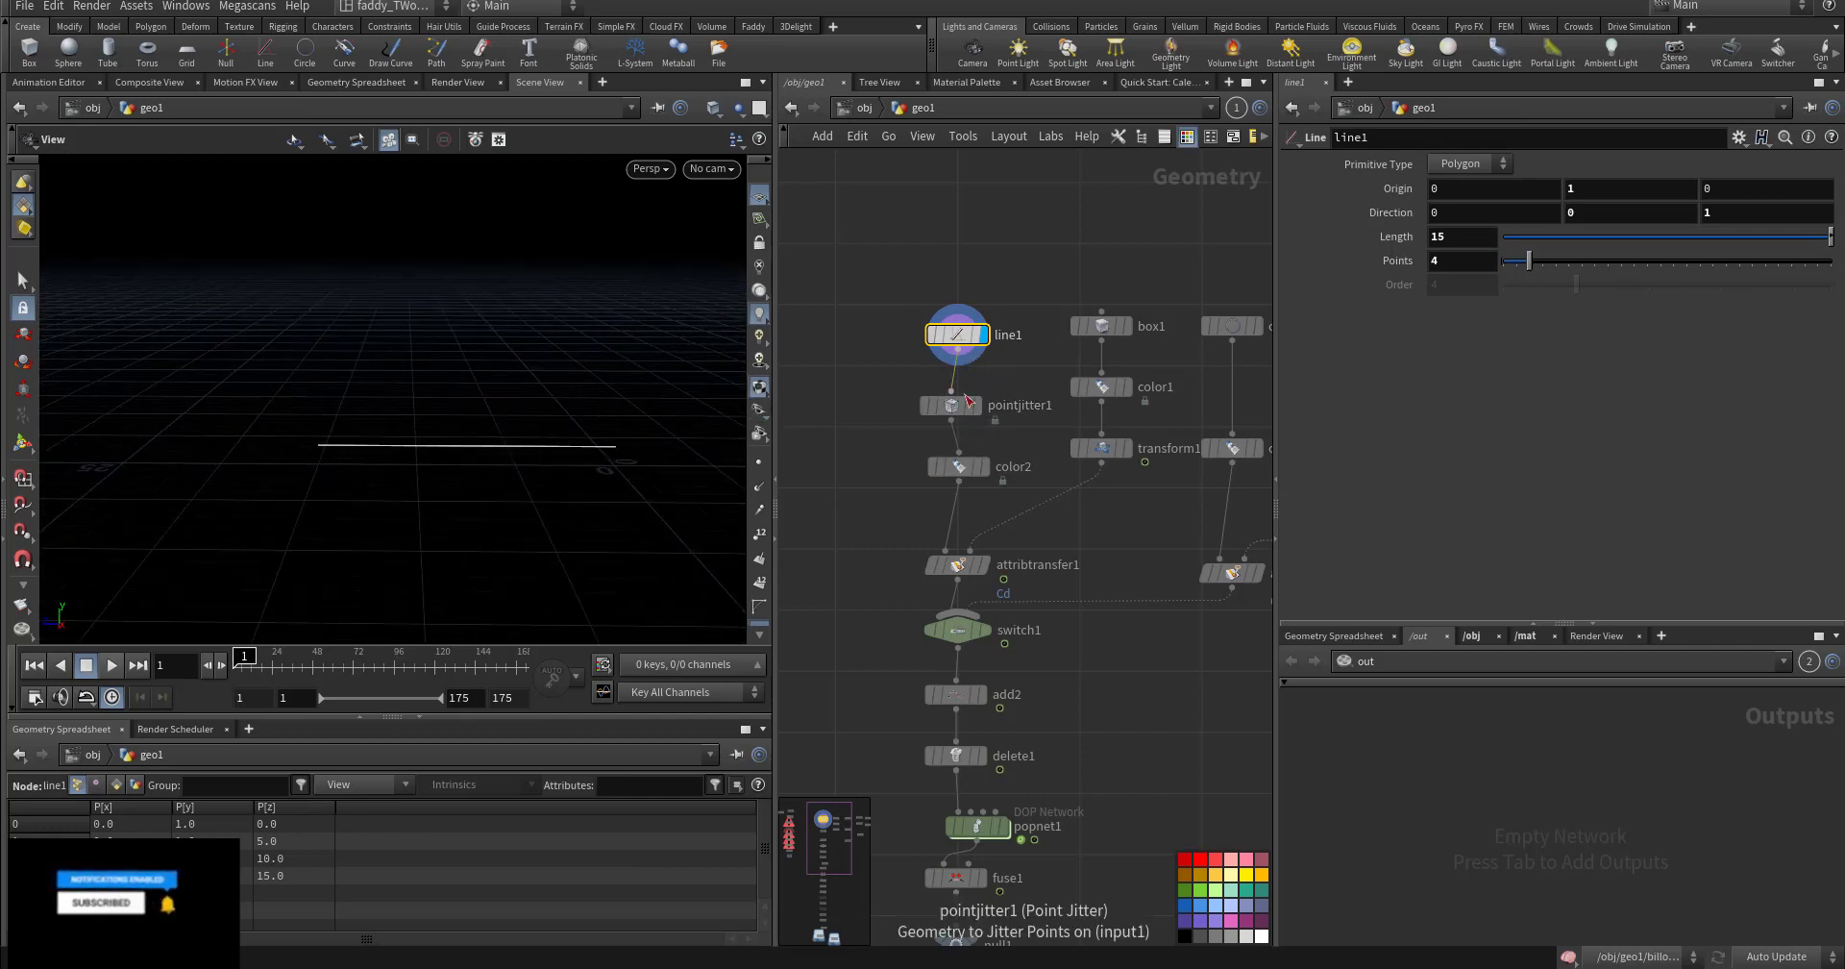
pyautogui.click(980, 406)
pyautogui.click(951, 405)
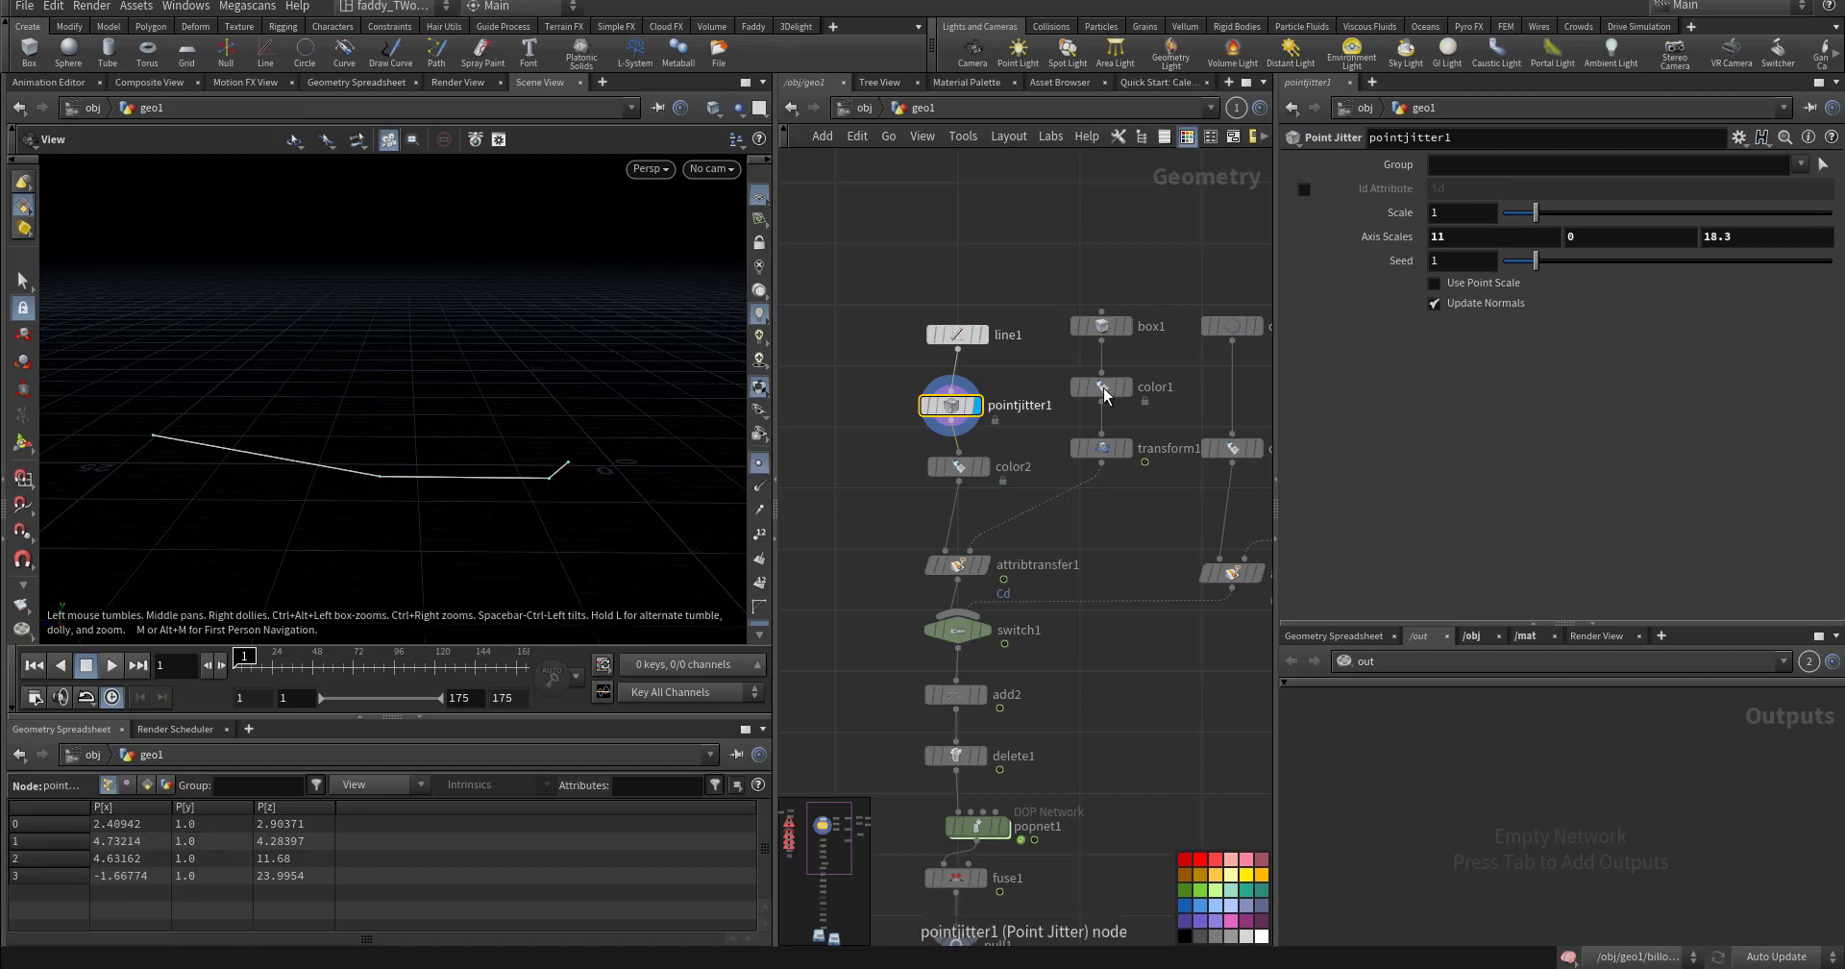
pyautogui.click(1456, 240)
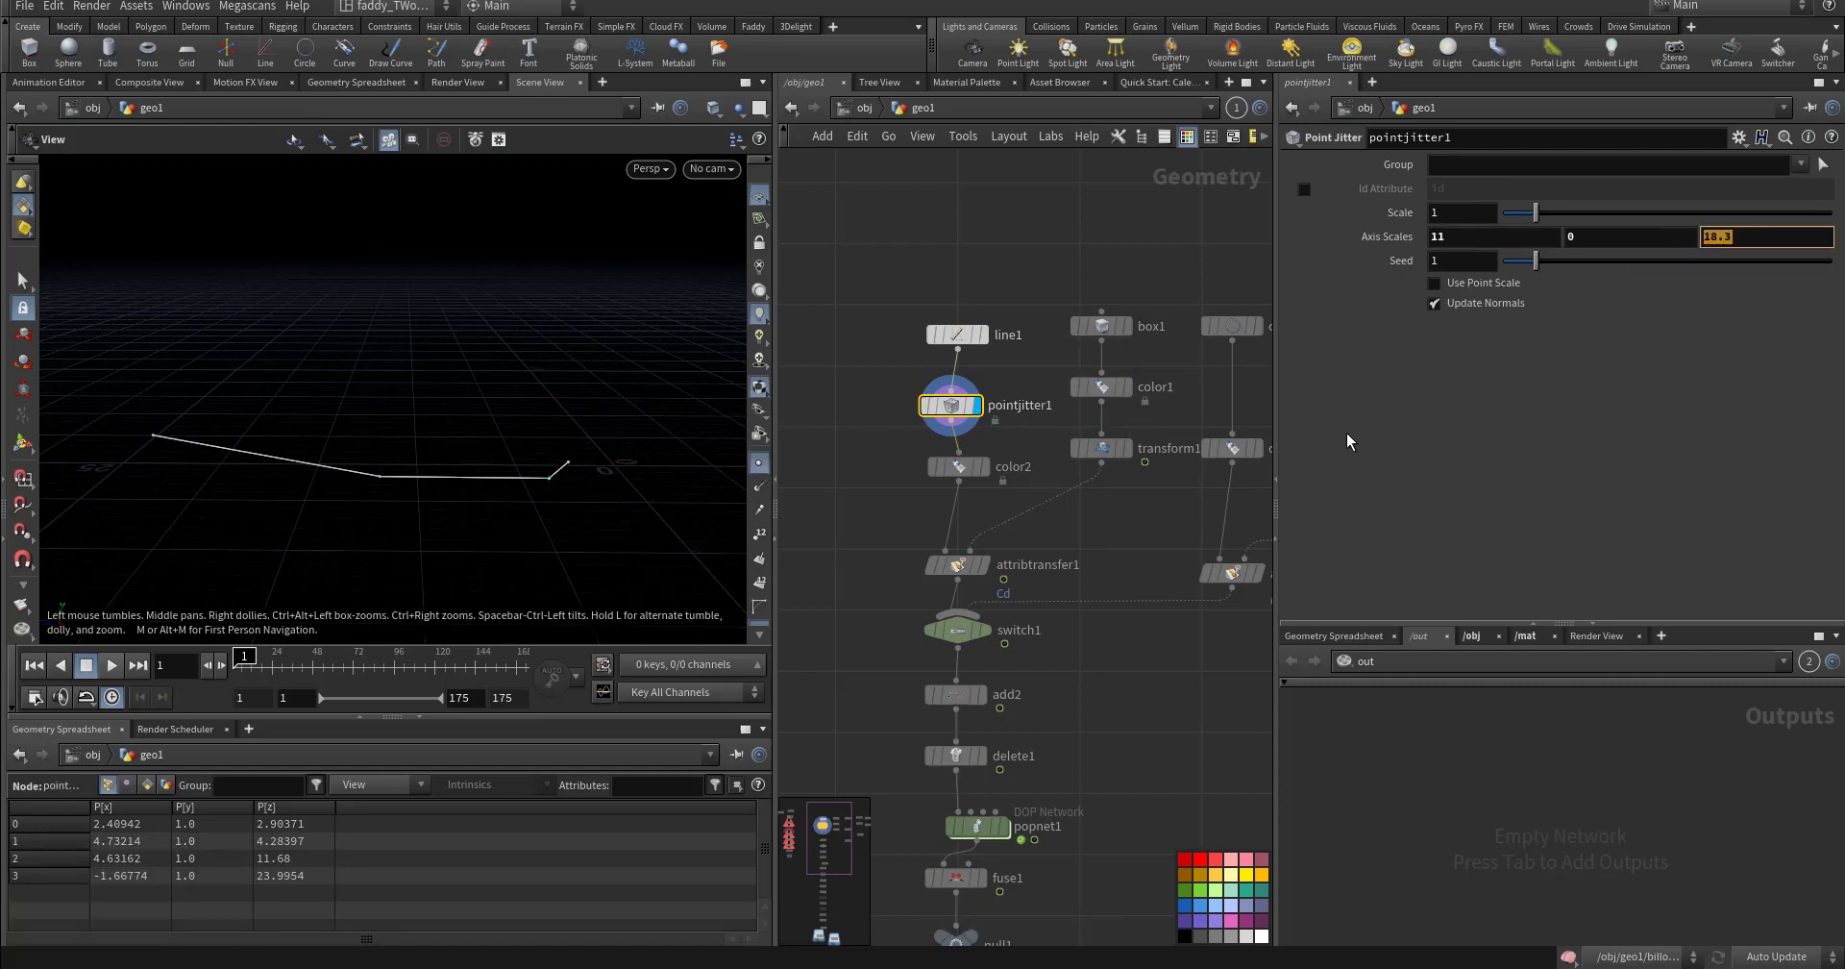
# - Review color2, box1, the red color1 box, and transform1's animated translate at frame 43
pyautogui.click(981, 467)
pyautogui.click(961, 467)
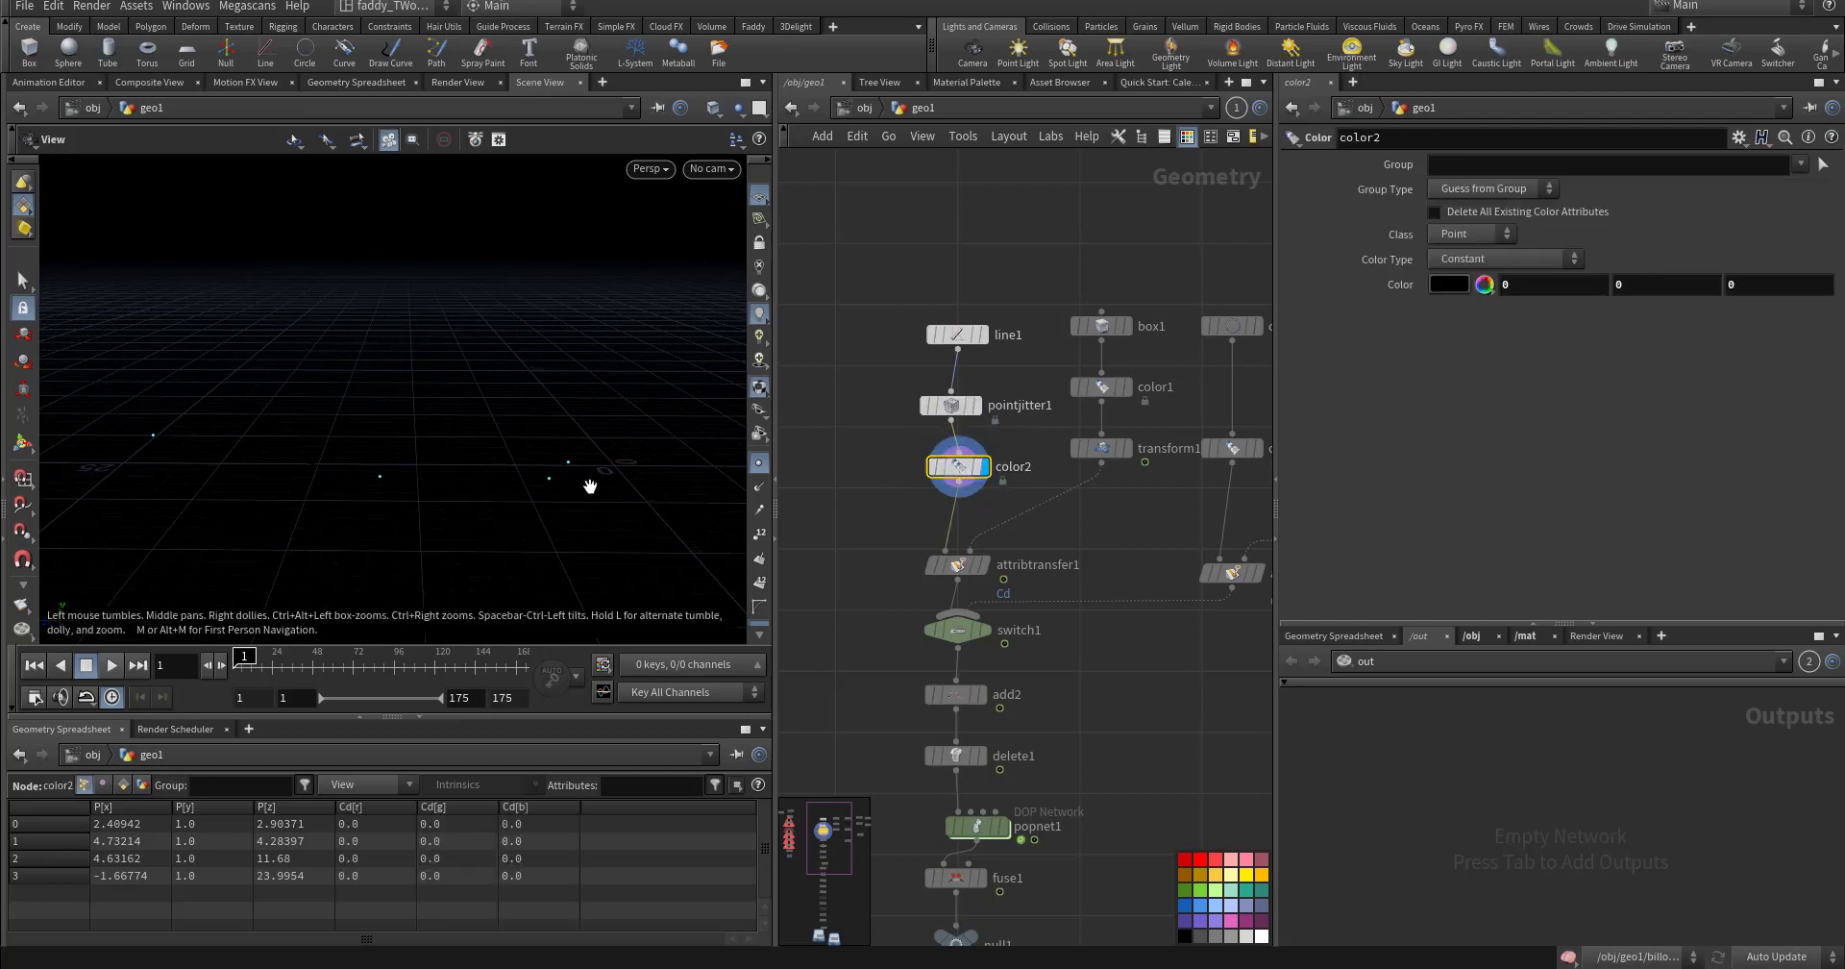
pyautogui.moveTo(895, 461); pyautogui.dragTo(1026, 510)
pyautogui.click(1124, 326)
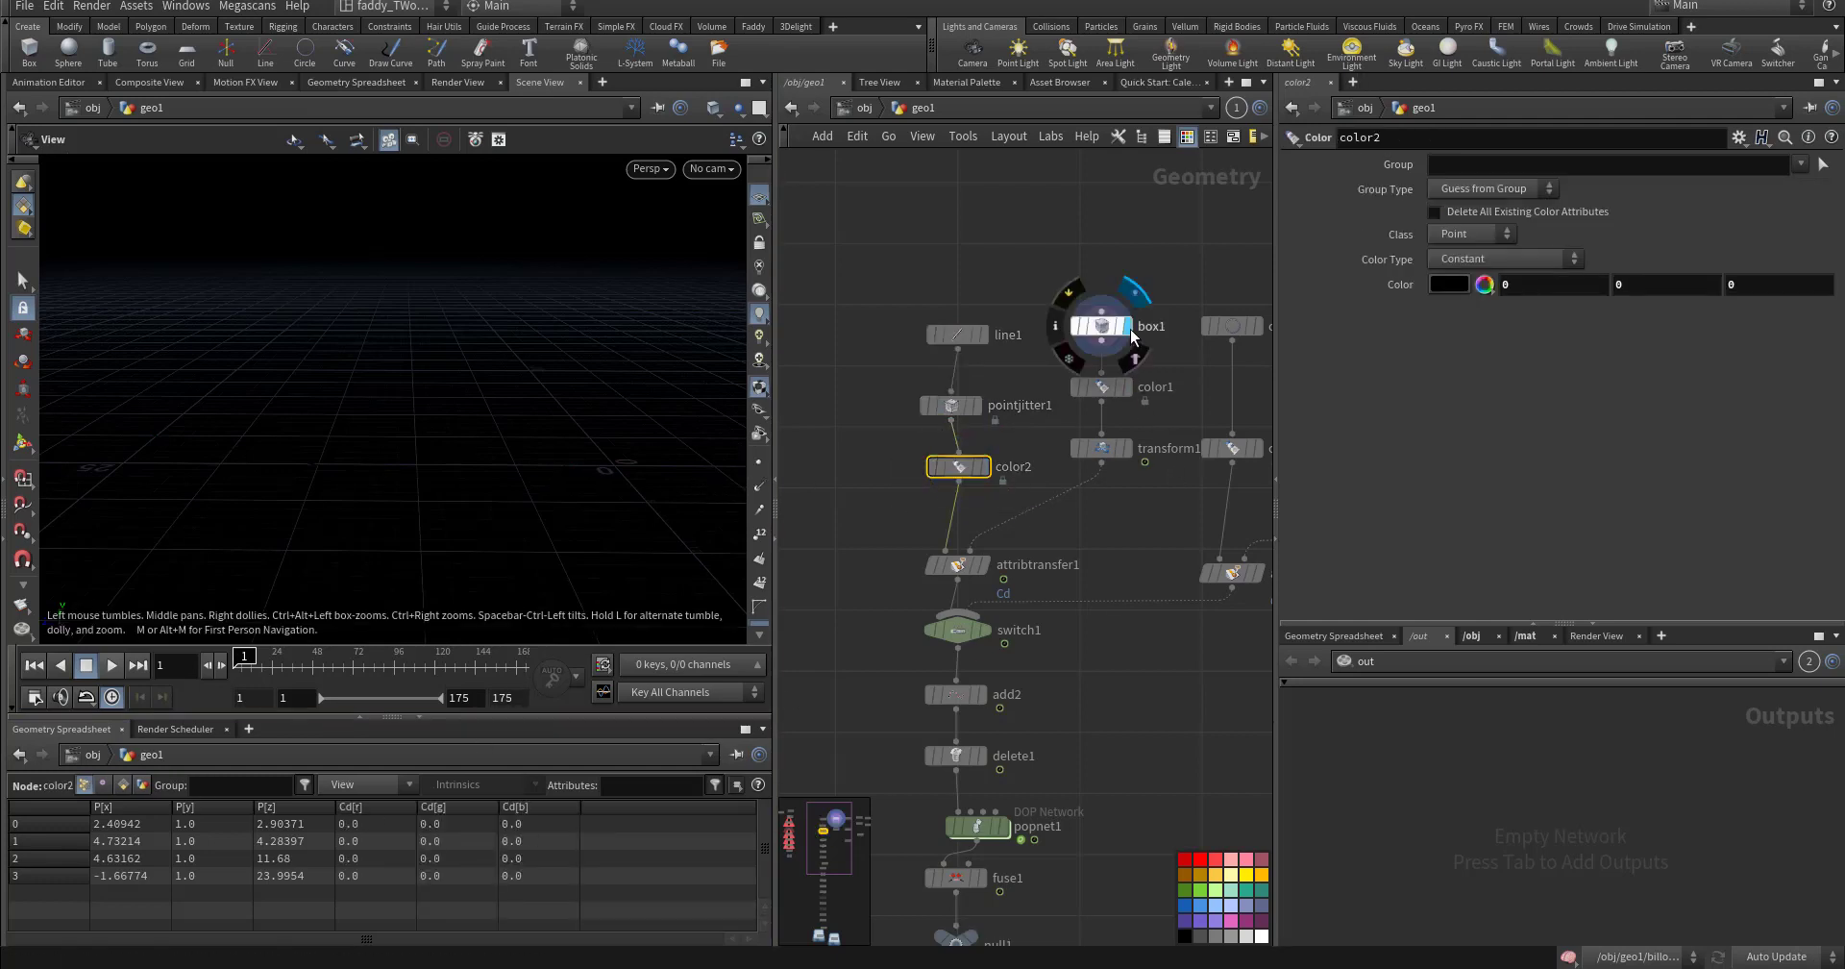
pyautogui.click(1100, 325)
pyautogui.click(1124, 387)
pyautogui.click(1101, 386)
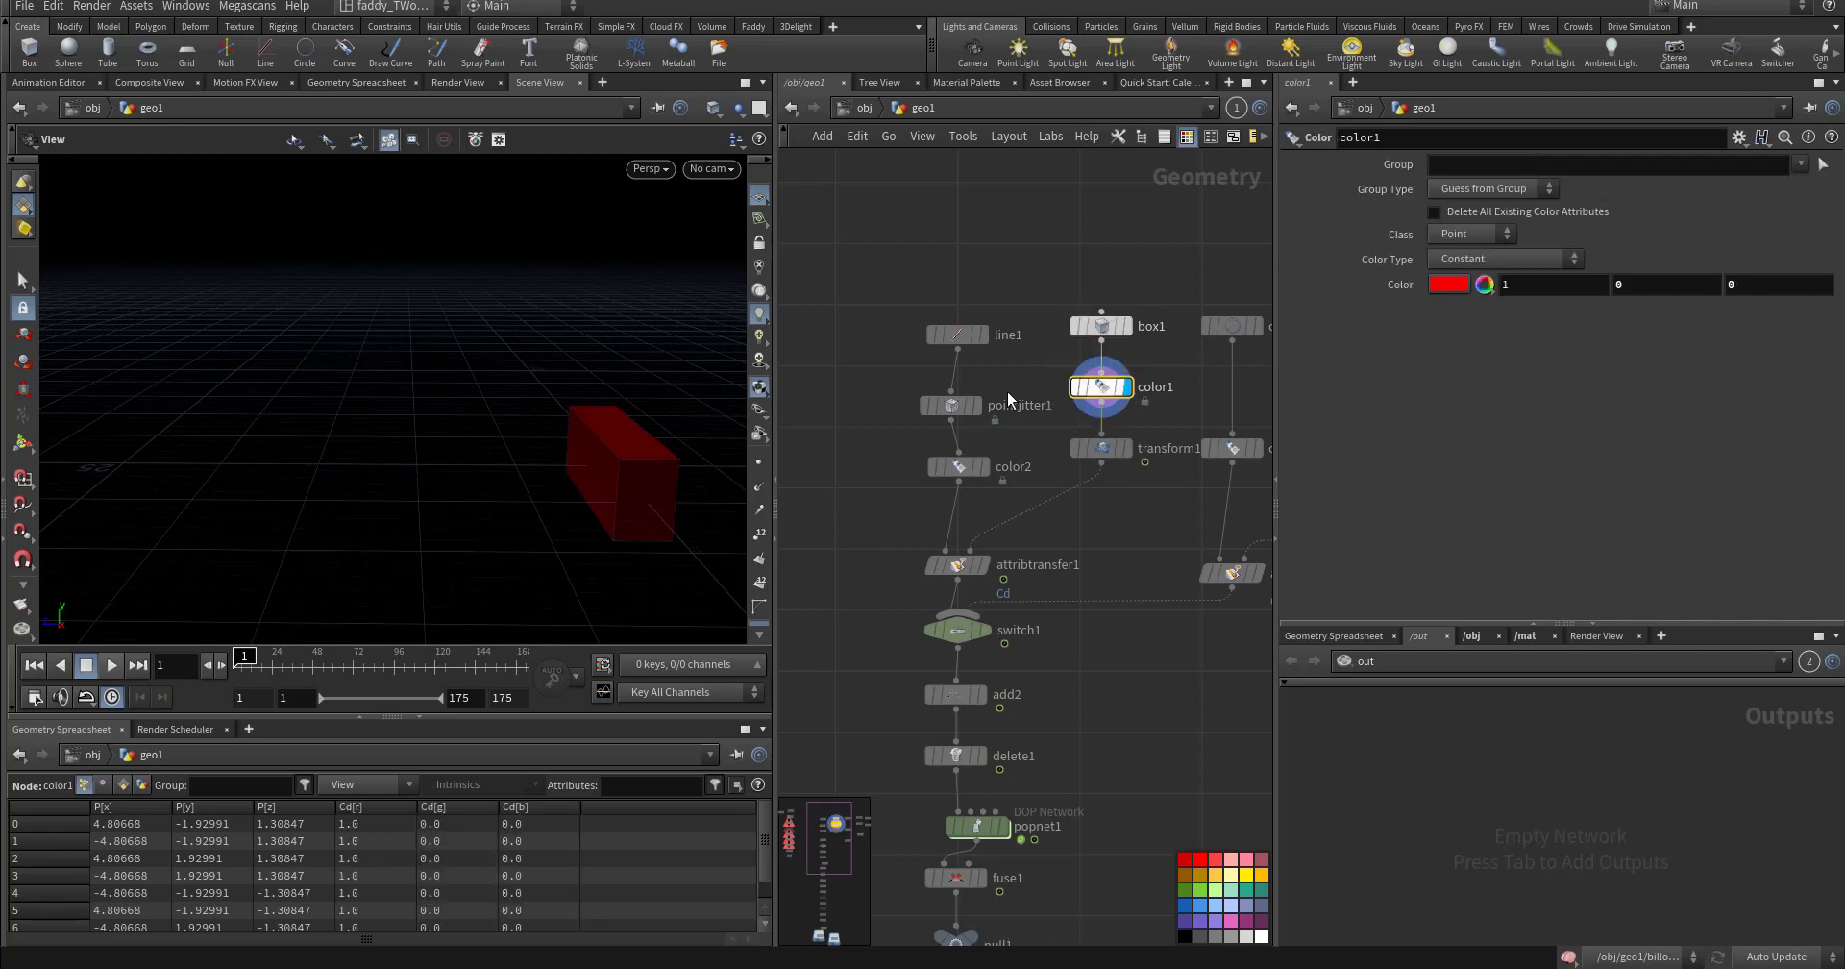
pyautogui.click(1124, 447)
pyautogui.click(1100, 448)
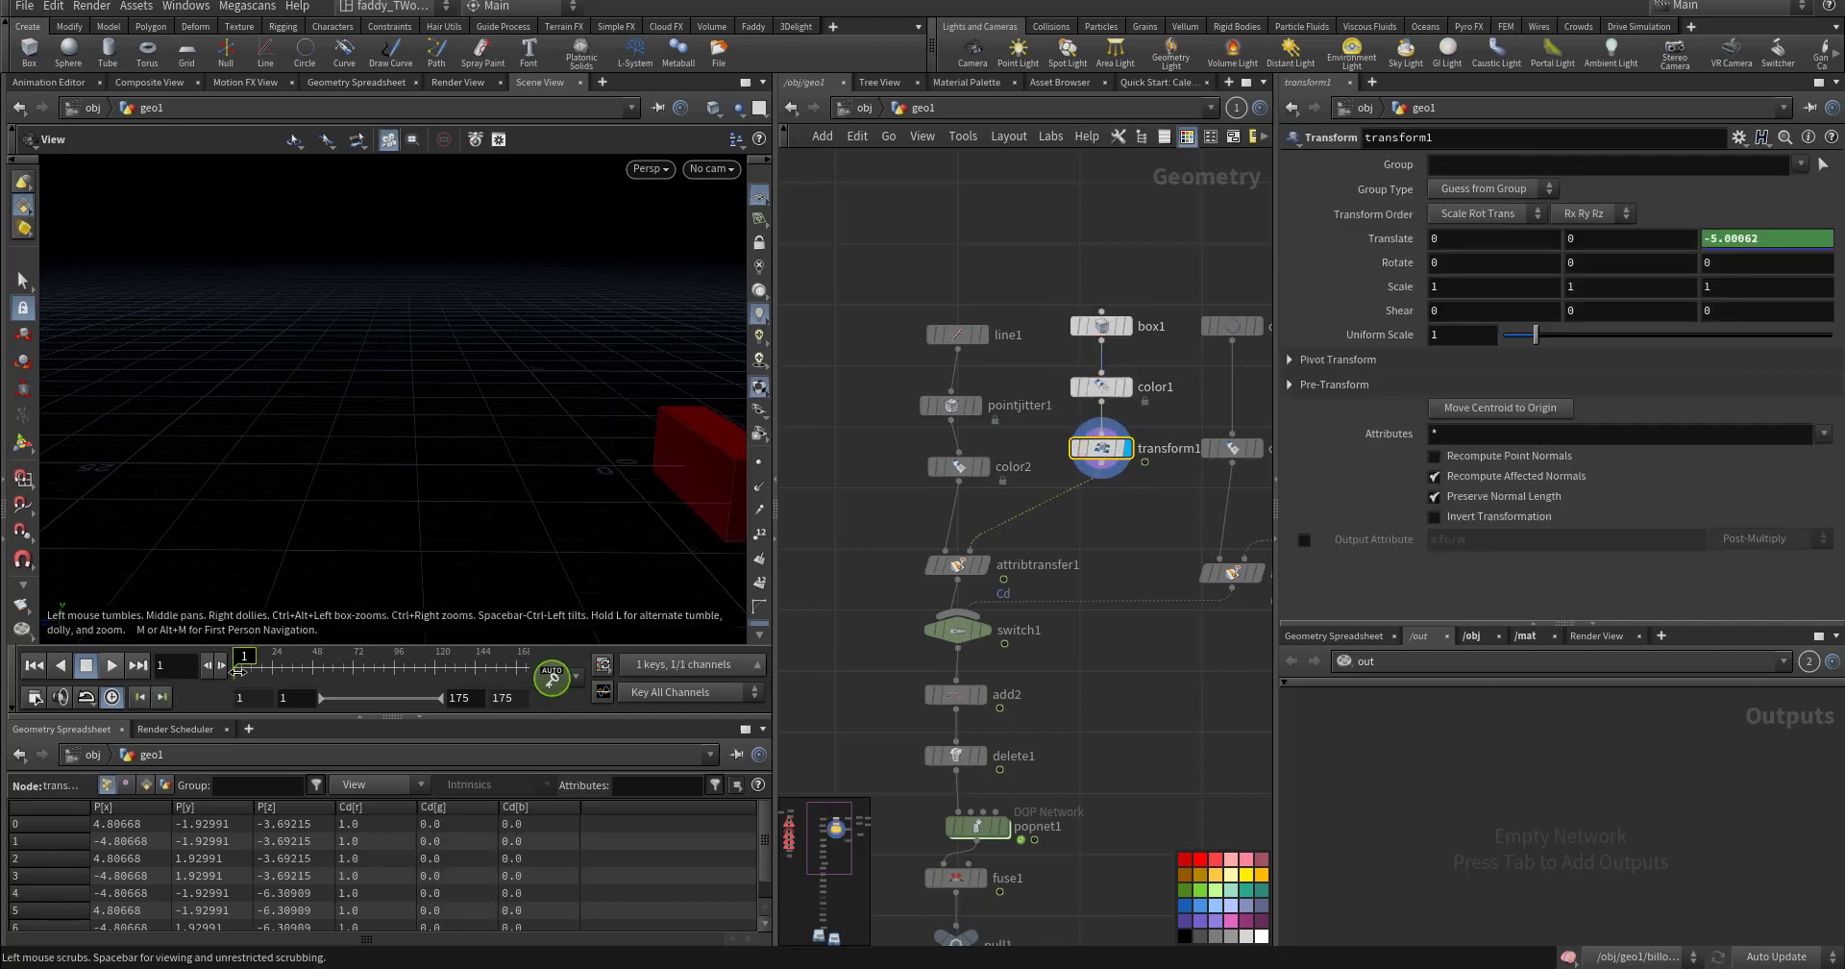
pyautogui.moveTo(248, 661)
pyautogui.mouseDown()
pyautogui.moveTo(355, 653)
pyautogui.moveTo(242, 661)
pyautogui.mouseUp()
# - Inspect attribtransfer1's settings, watch the red curve grow at frame 119, then check add2
pyautogui.click(982, 565)
pyautogui.click(957, 565)
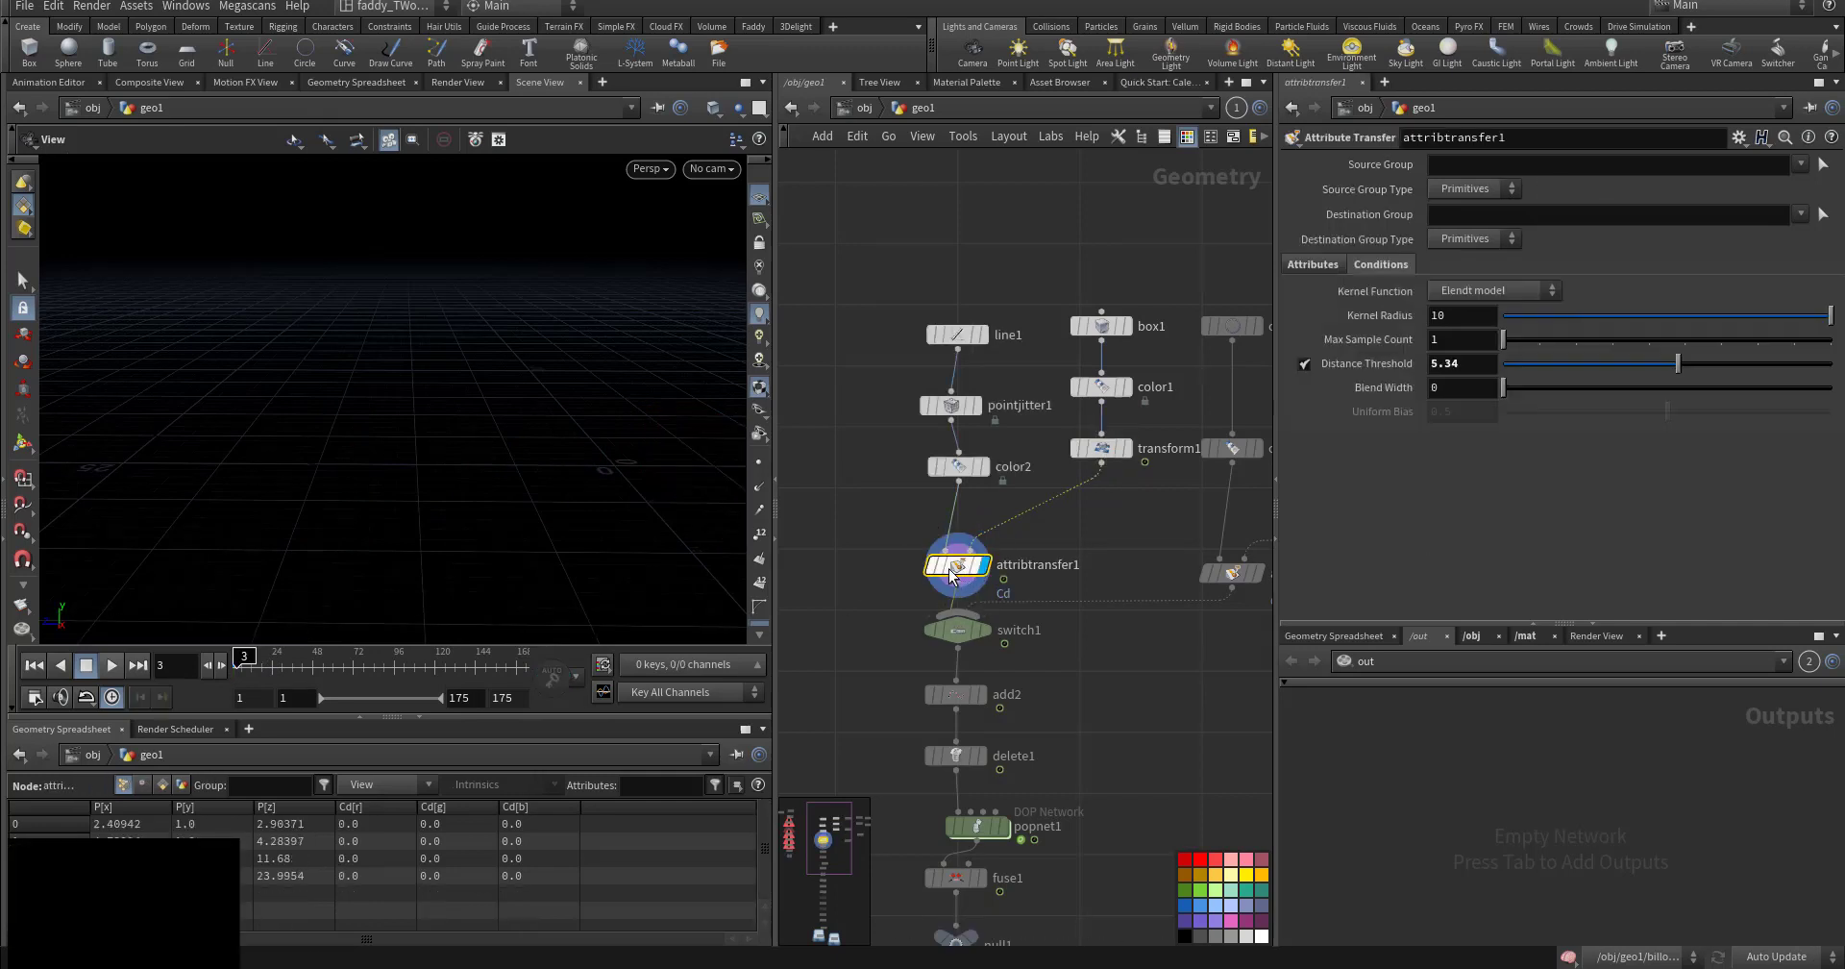
pyautogui.click(1313, 264)
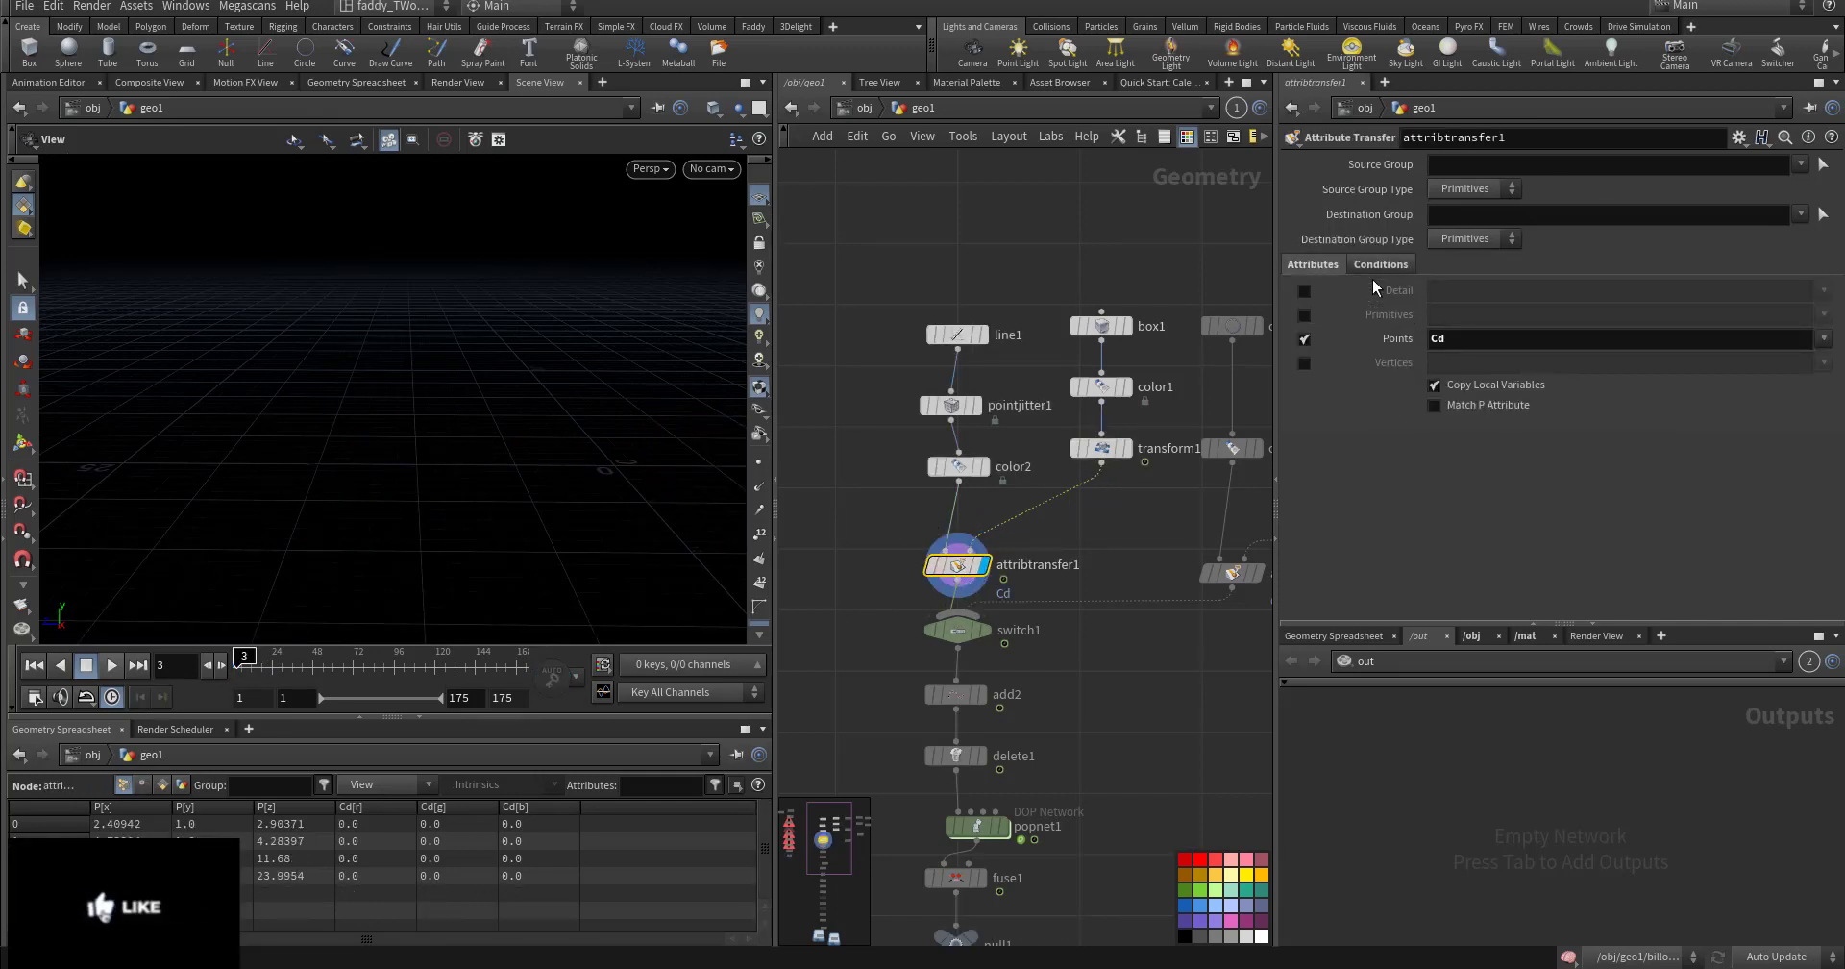
pyautogui.click(1381, 264)
pyautogui.moveTo(247, 655); pyautogui.dragTo(307, 656)
pyautogui.moveTo(912, 651); pyautogui.dragTo(896, 469, button='middle')
pyautogui.click(961, 520)
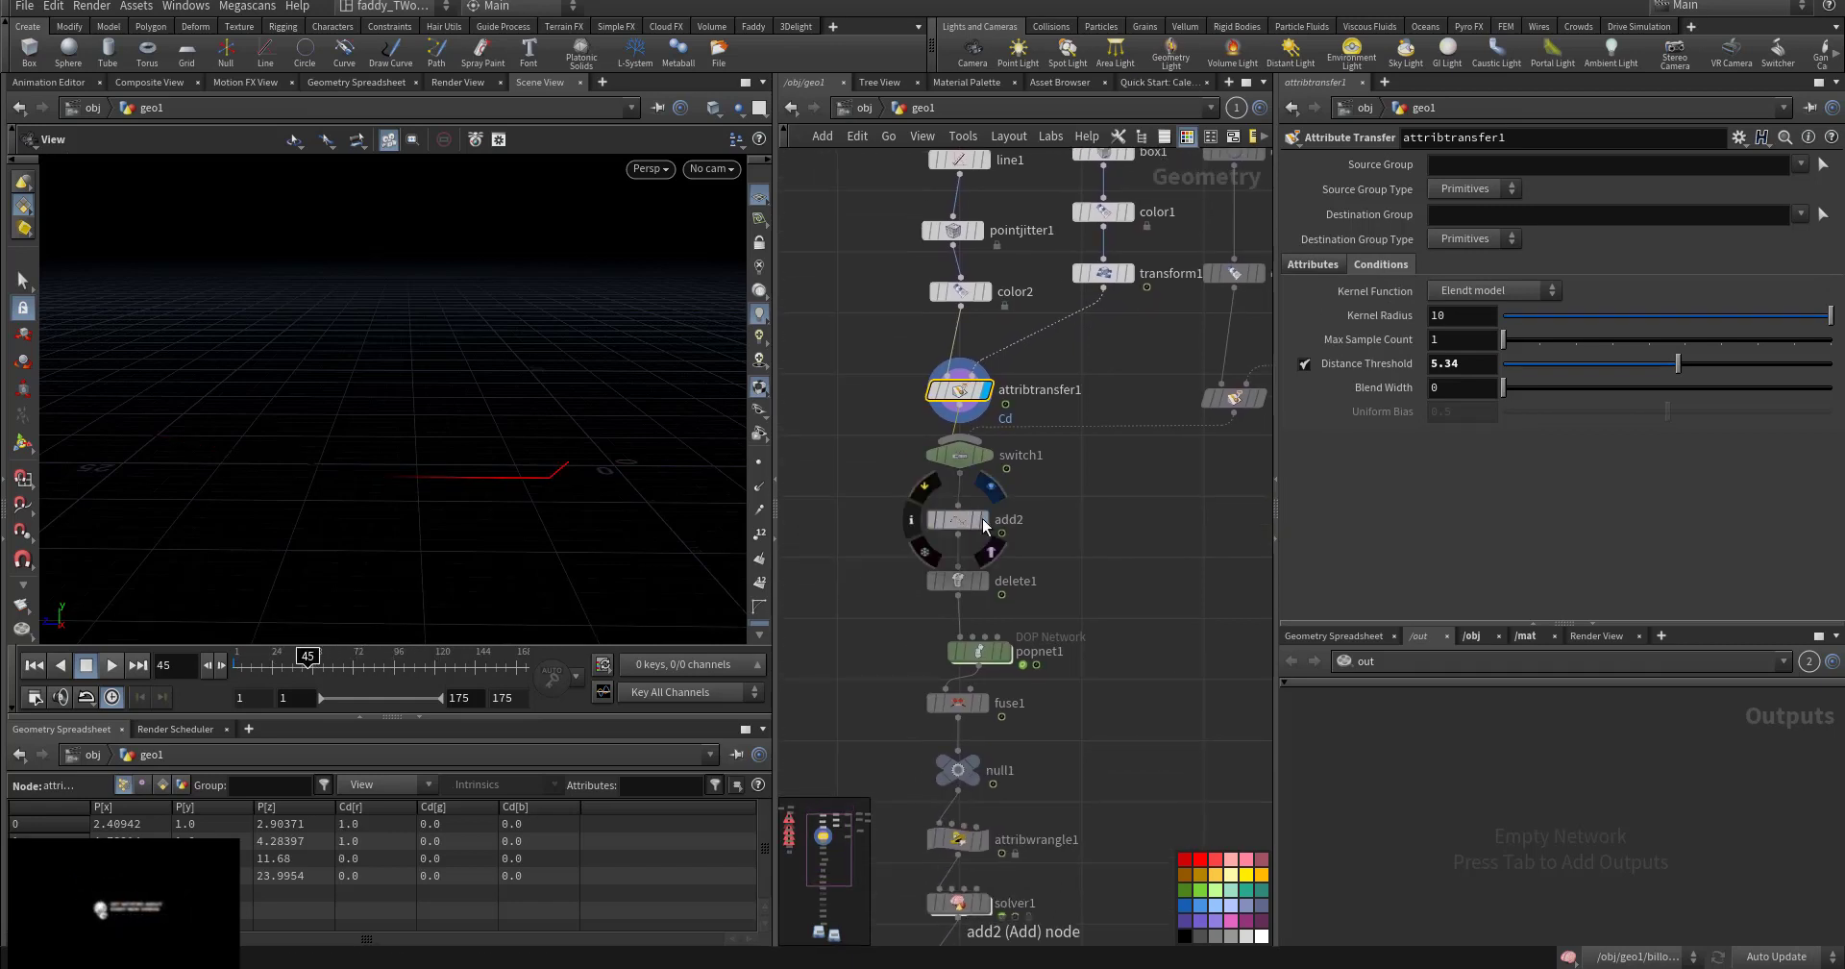
pyautogui.click(982, 520)
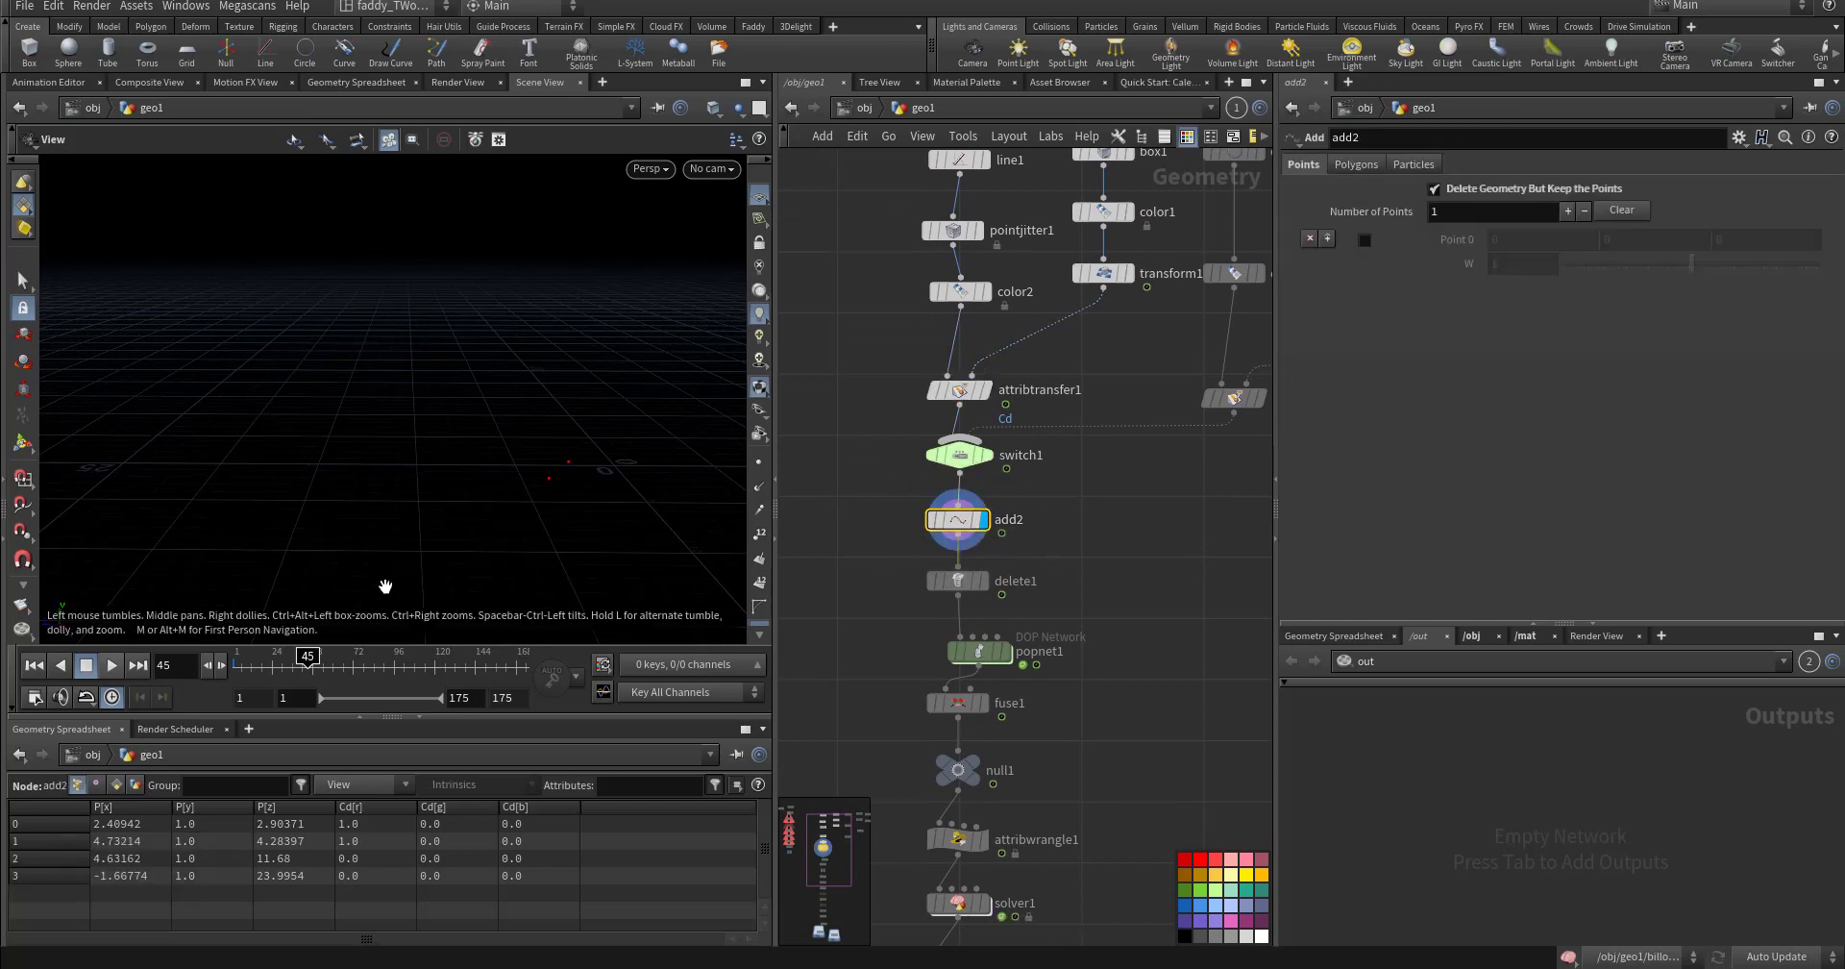
pyautogui.moveTo(308, 658); pyautogui.dragTo(396, 670)
pyautogui.click(759, 534)
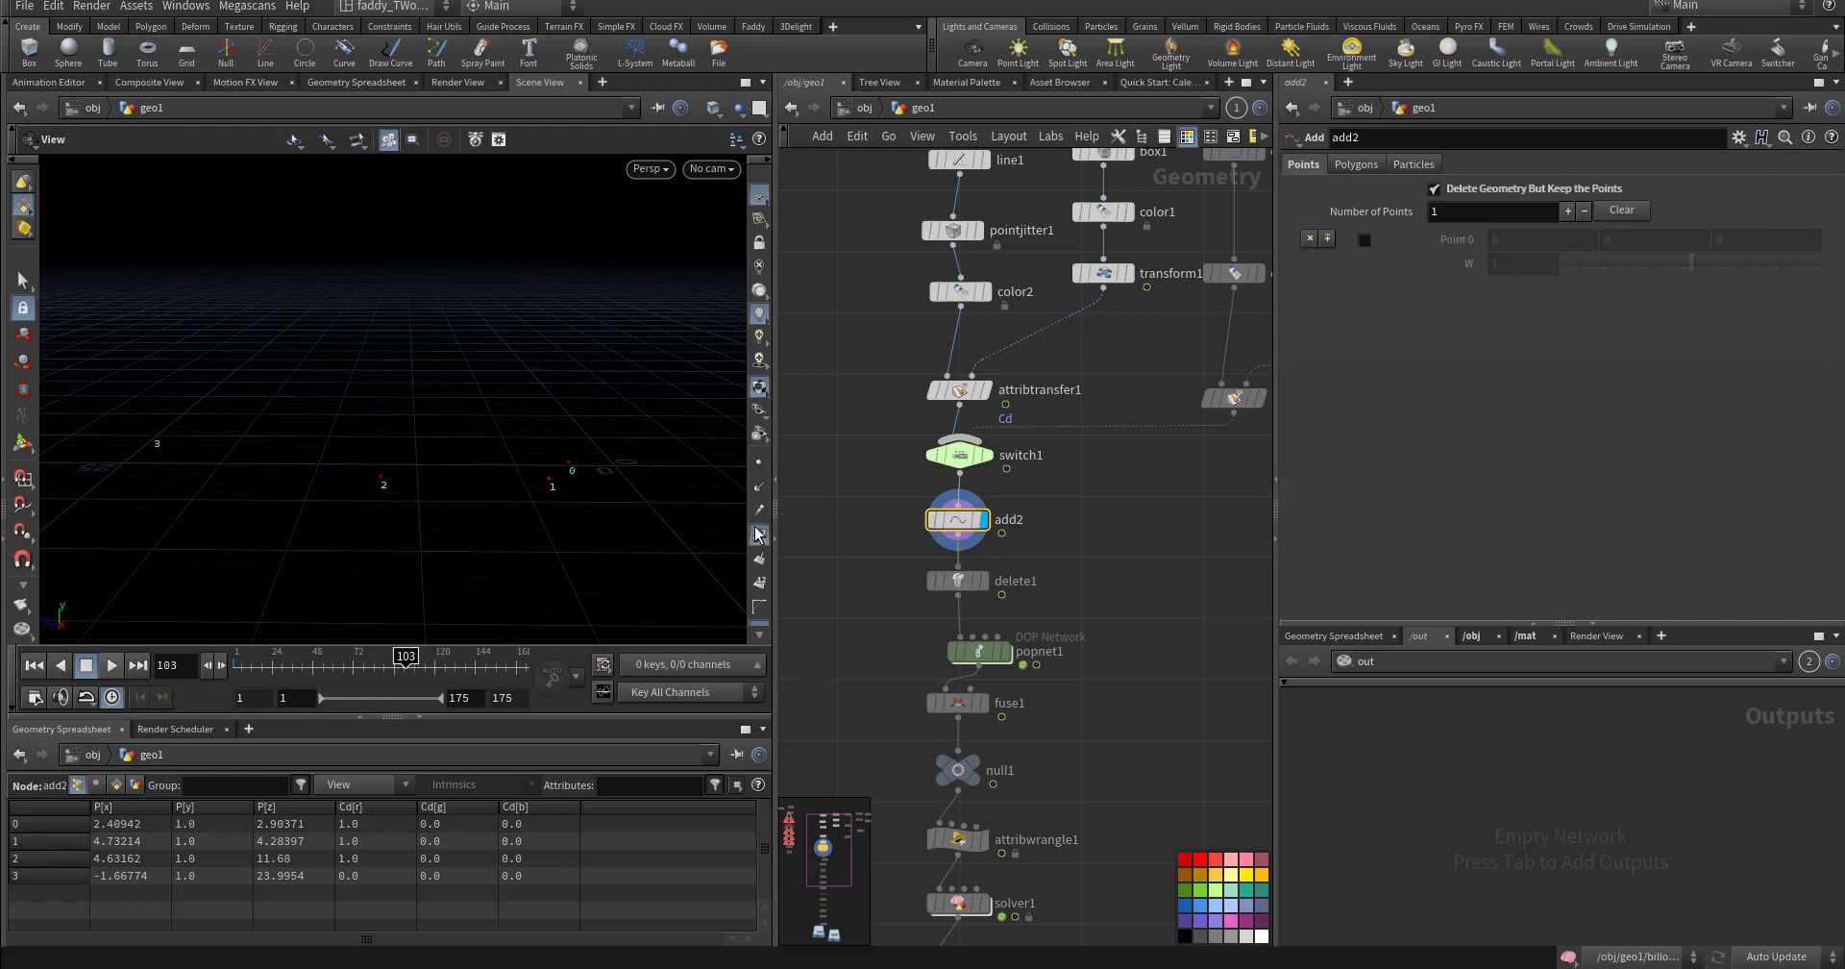
pyautogui.click(758, 534)
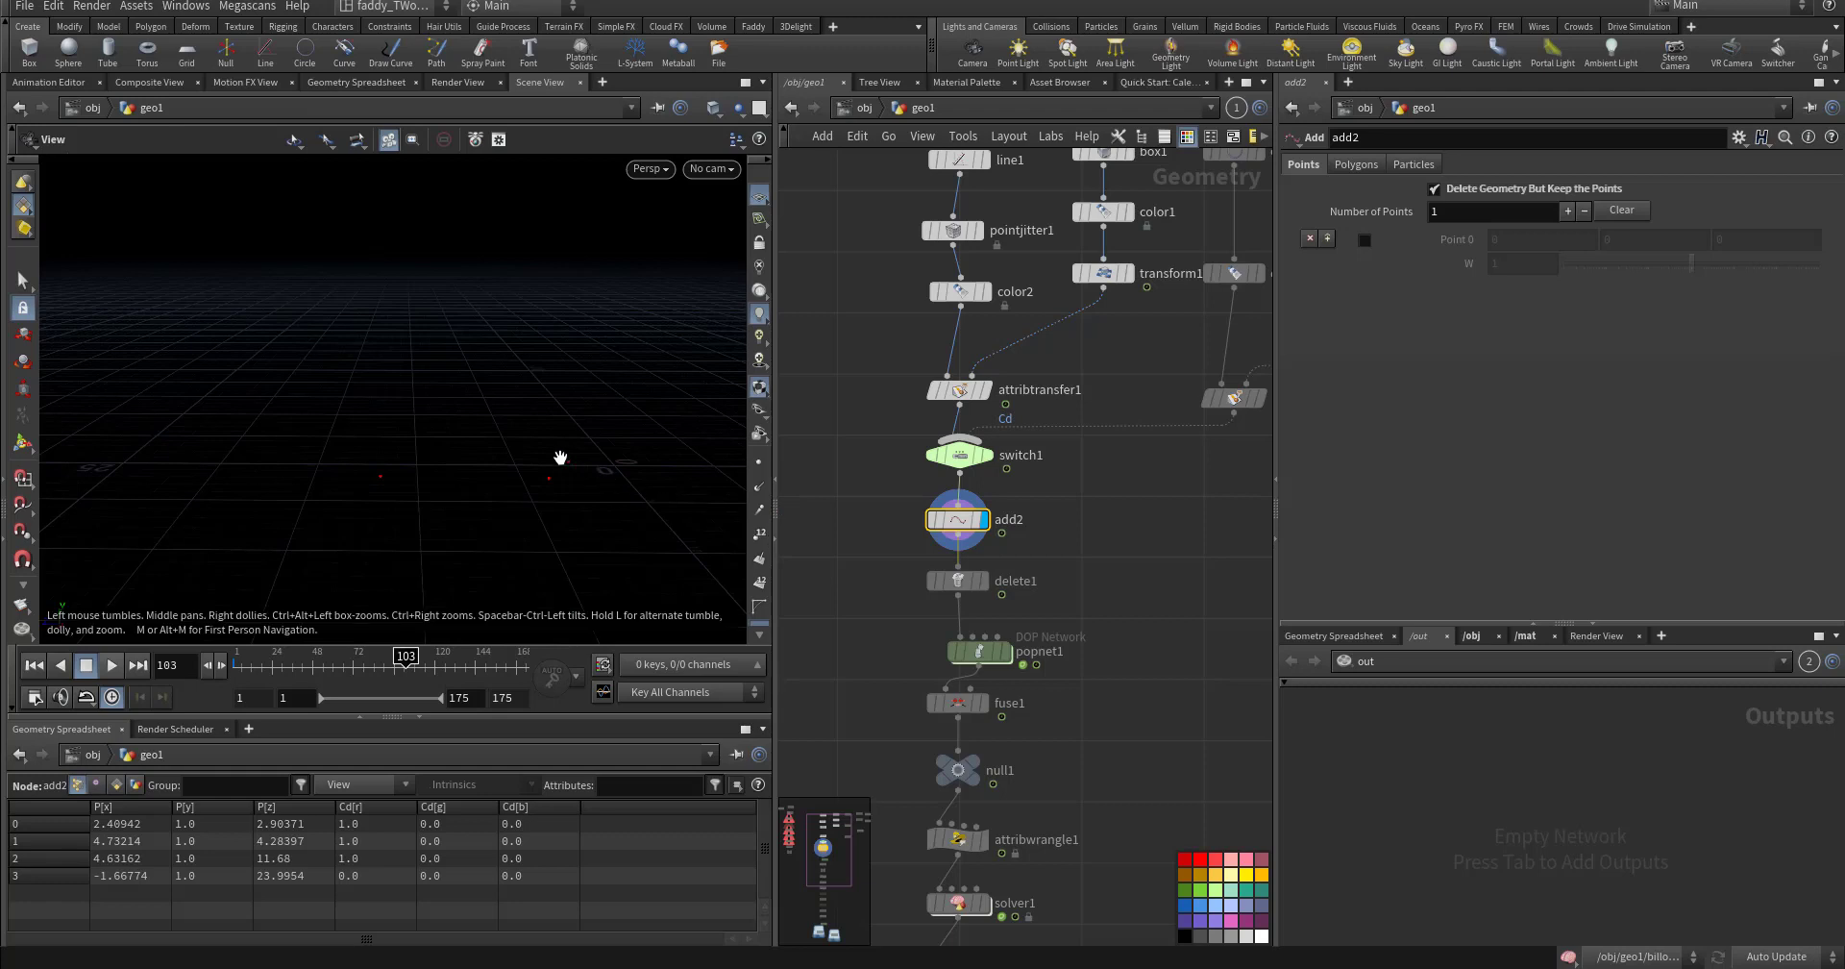
pyautogui.moveTo(898, 625); pyautogui.dragTo(895, 571, button='middle')
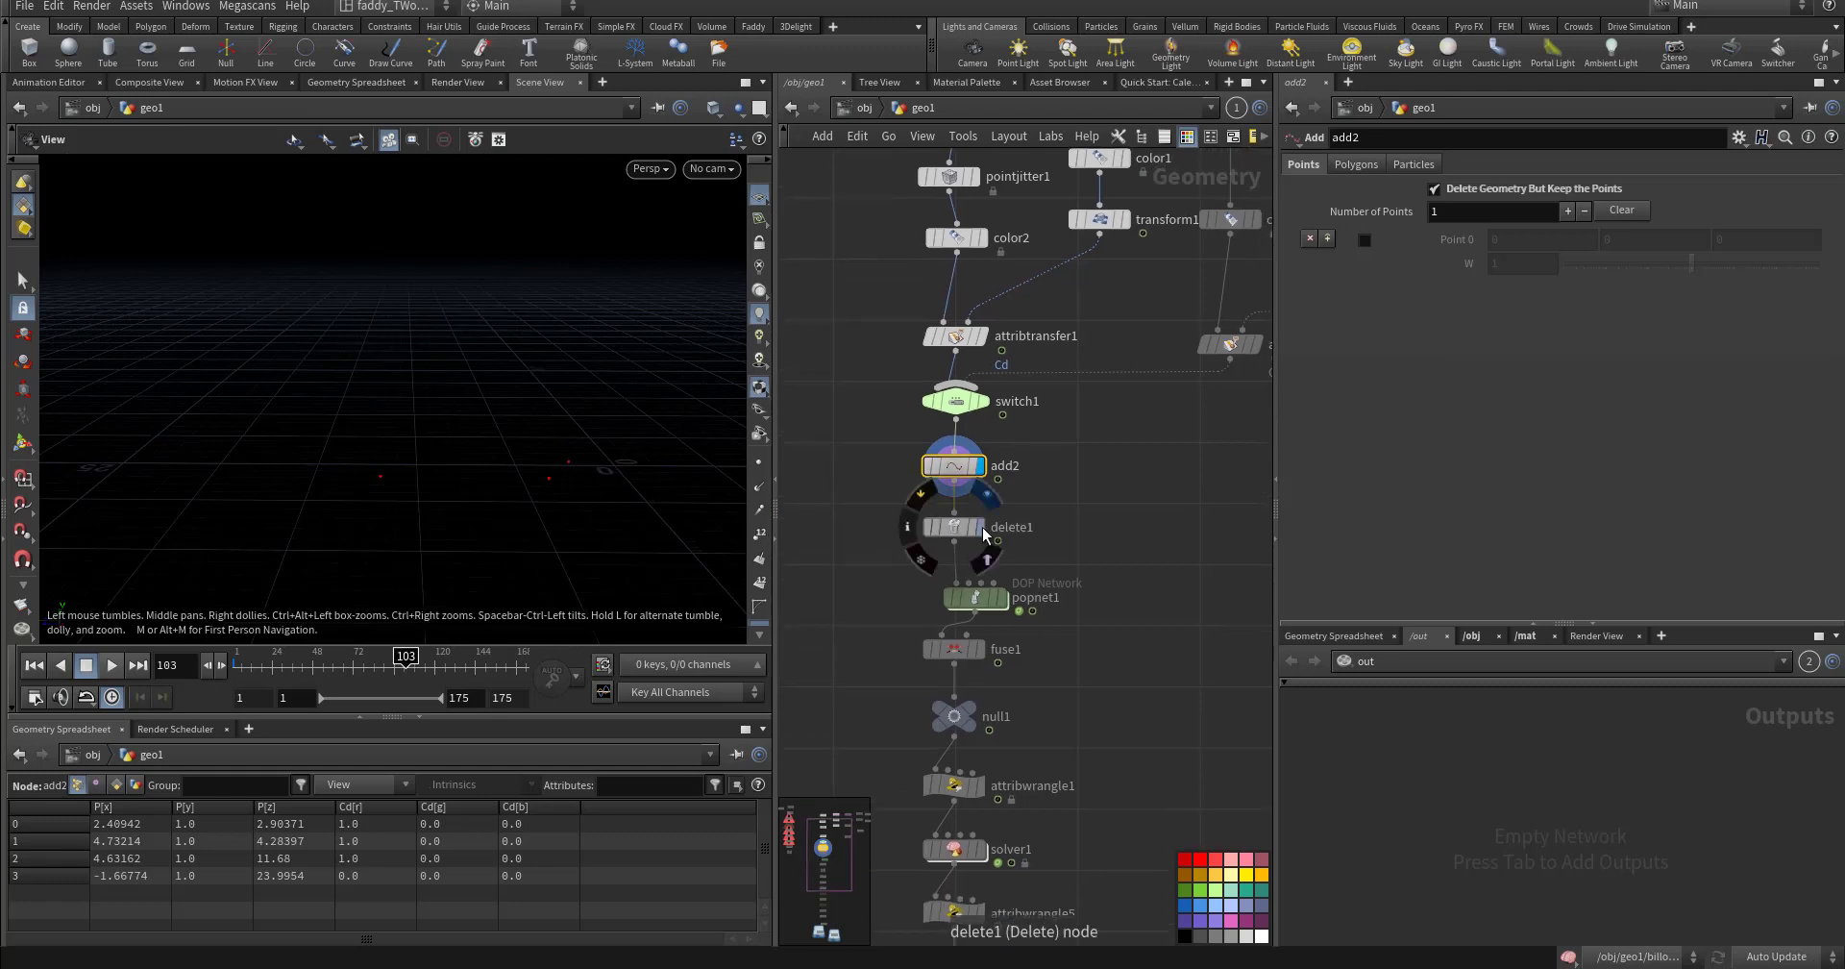
pyautogui.click(954, 526)
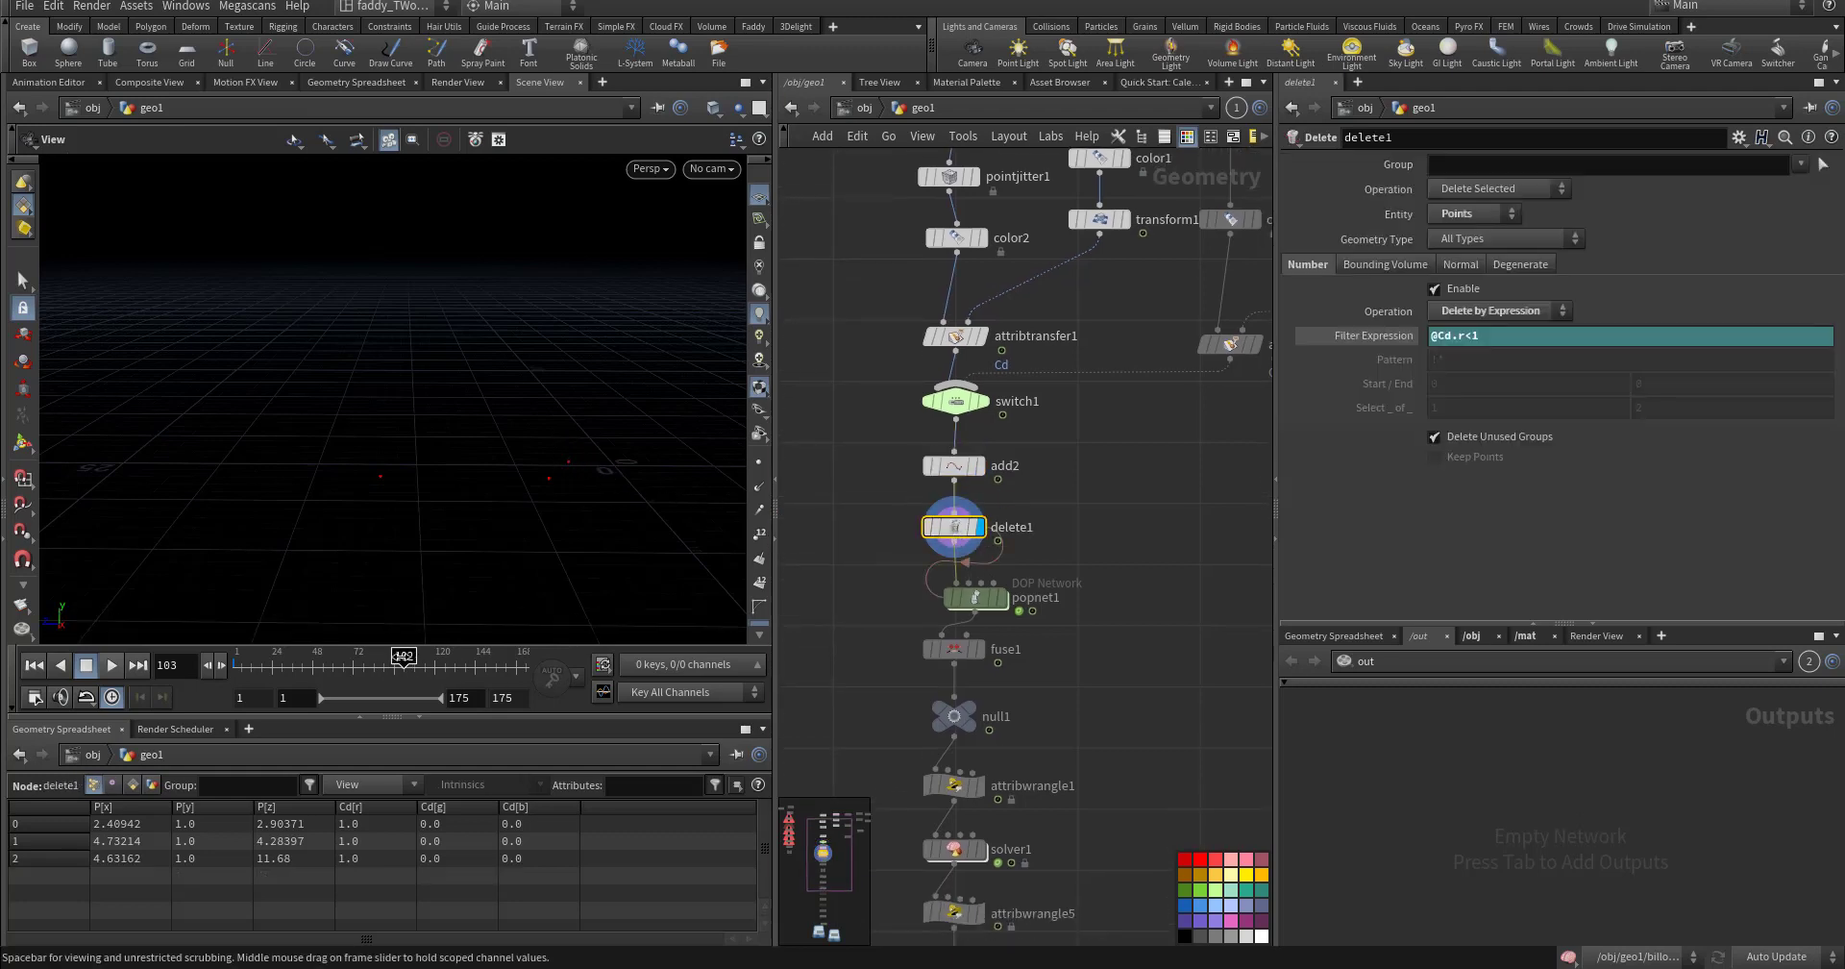
pyautogui.moveTo(405, 657)
pyautogui.mouseDown()
pyautogui.moveTo(213, 663)
pyautogui.moveTo(547, 651)
pyautogui.moveTo(244, 658)
pyautogui.mouseUp()
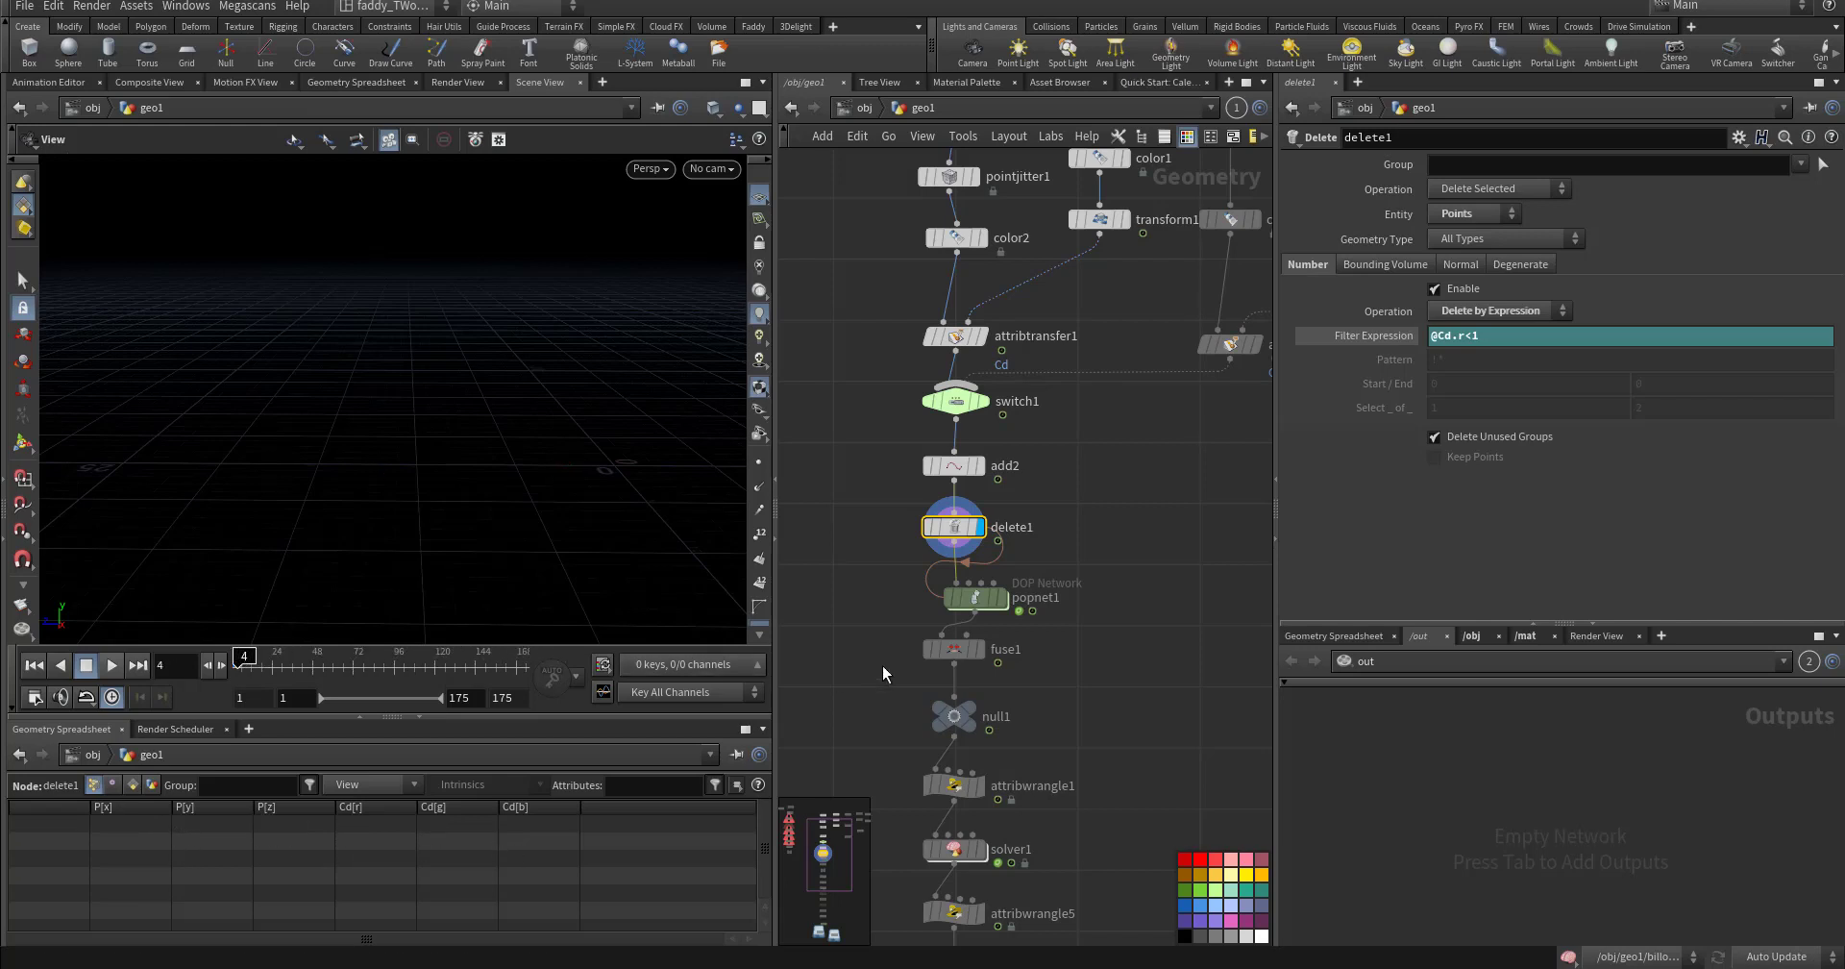
pyautogui.moveTo(1002, 602); pyautogui.dragTo(999, 538, button='middle')
# - Inside popnet1, review the POP Source's emission and Birth settings
pyautogui.click(974, 535)
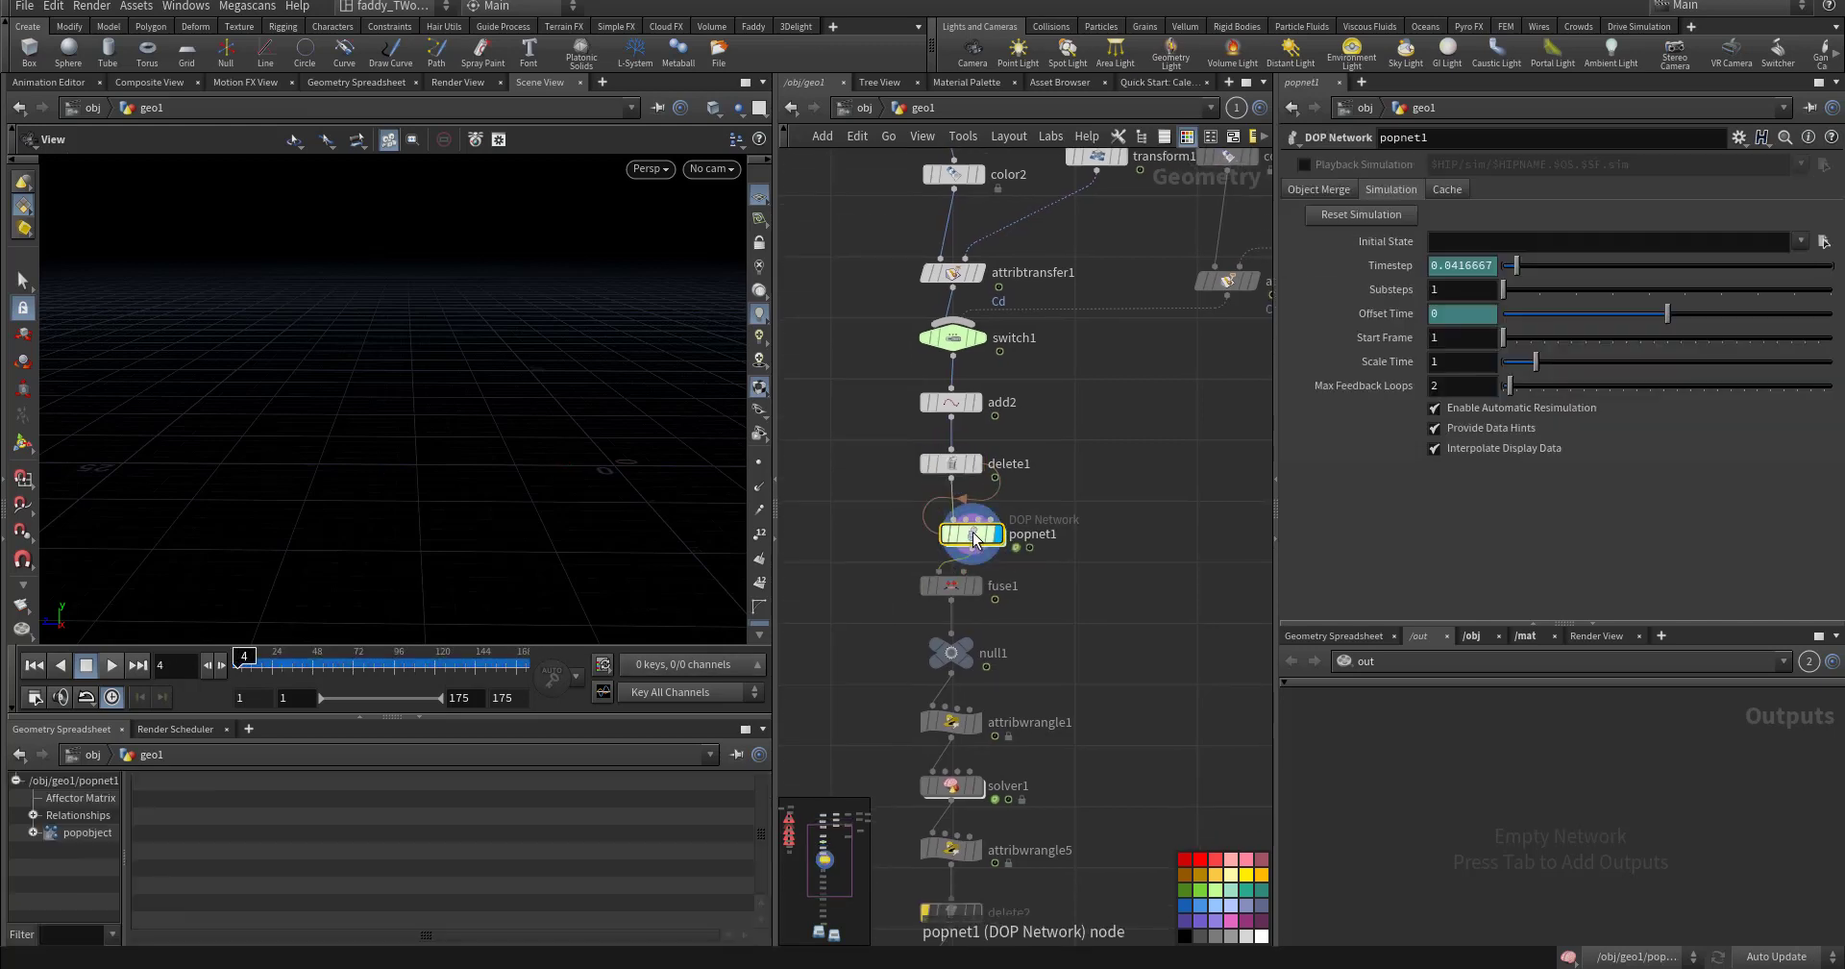
pyautogui.doubleClick(974, 535)
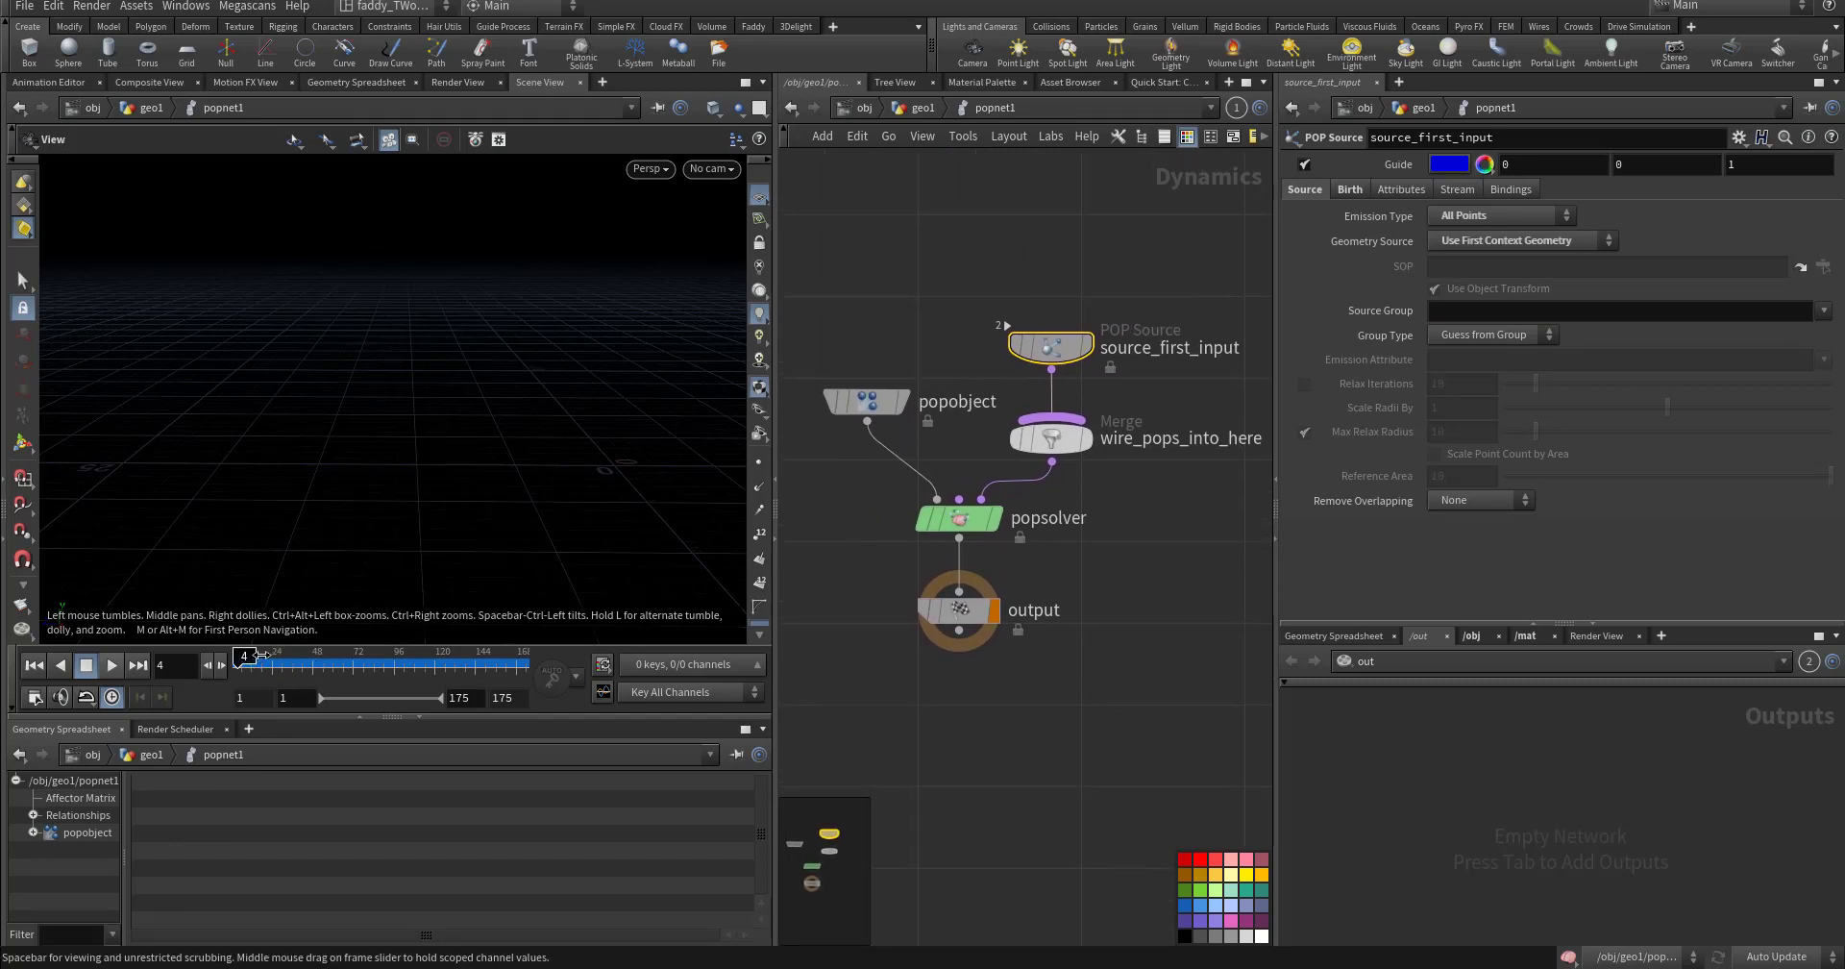
pyautogui.click(1349, 190)
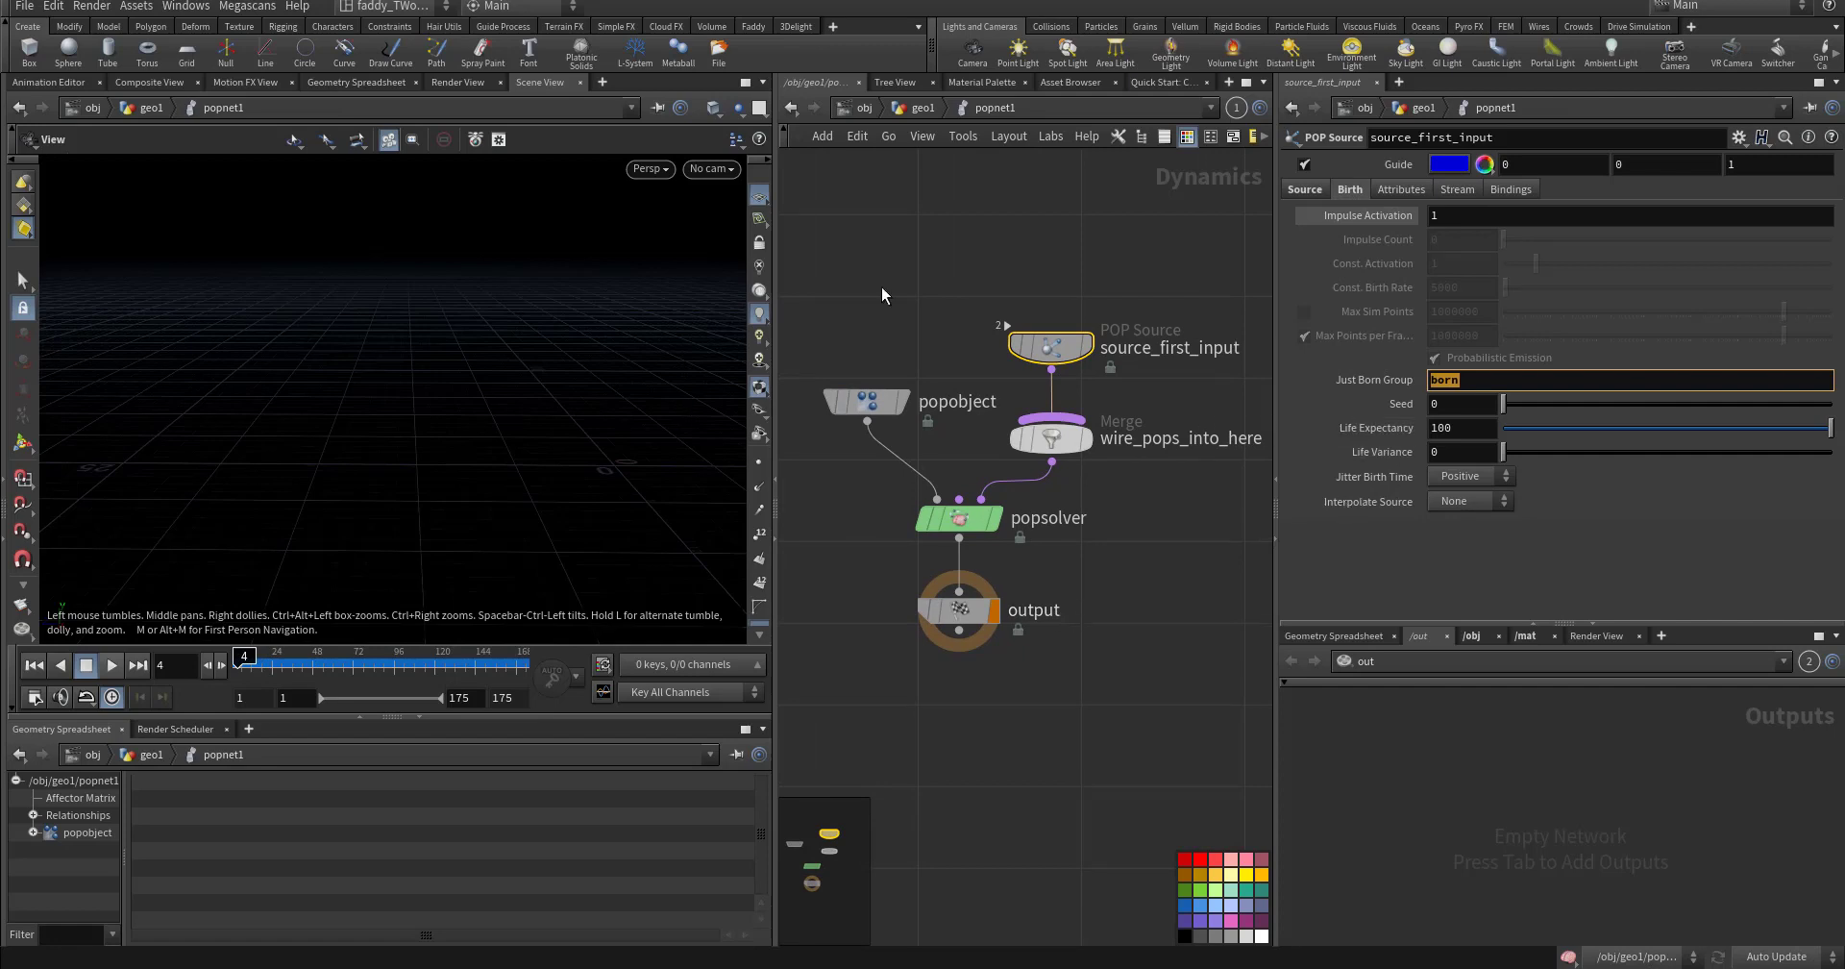
pyautogui.click(1290, 191)
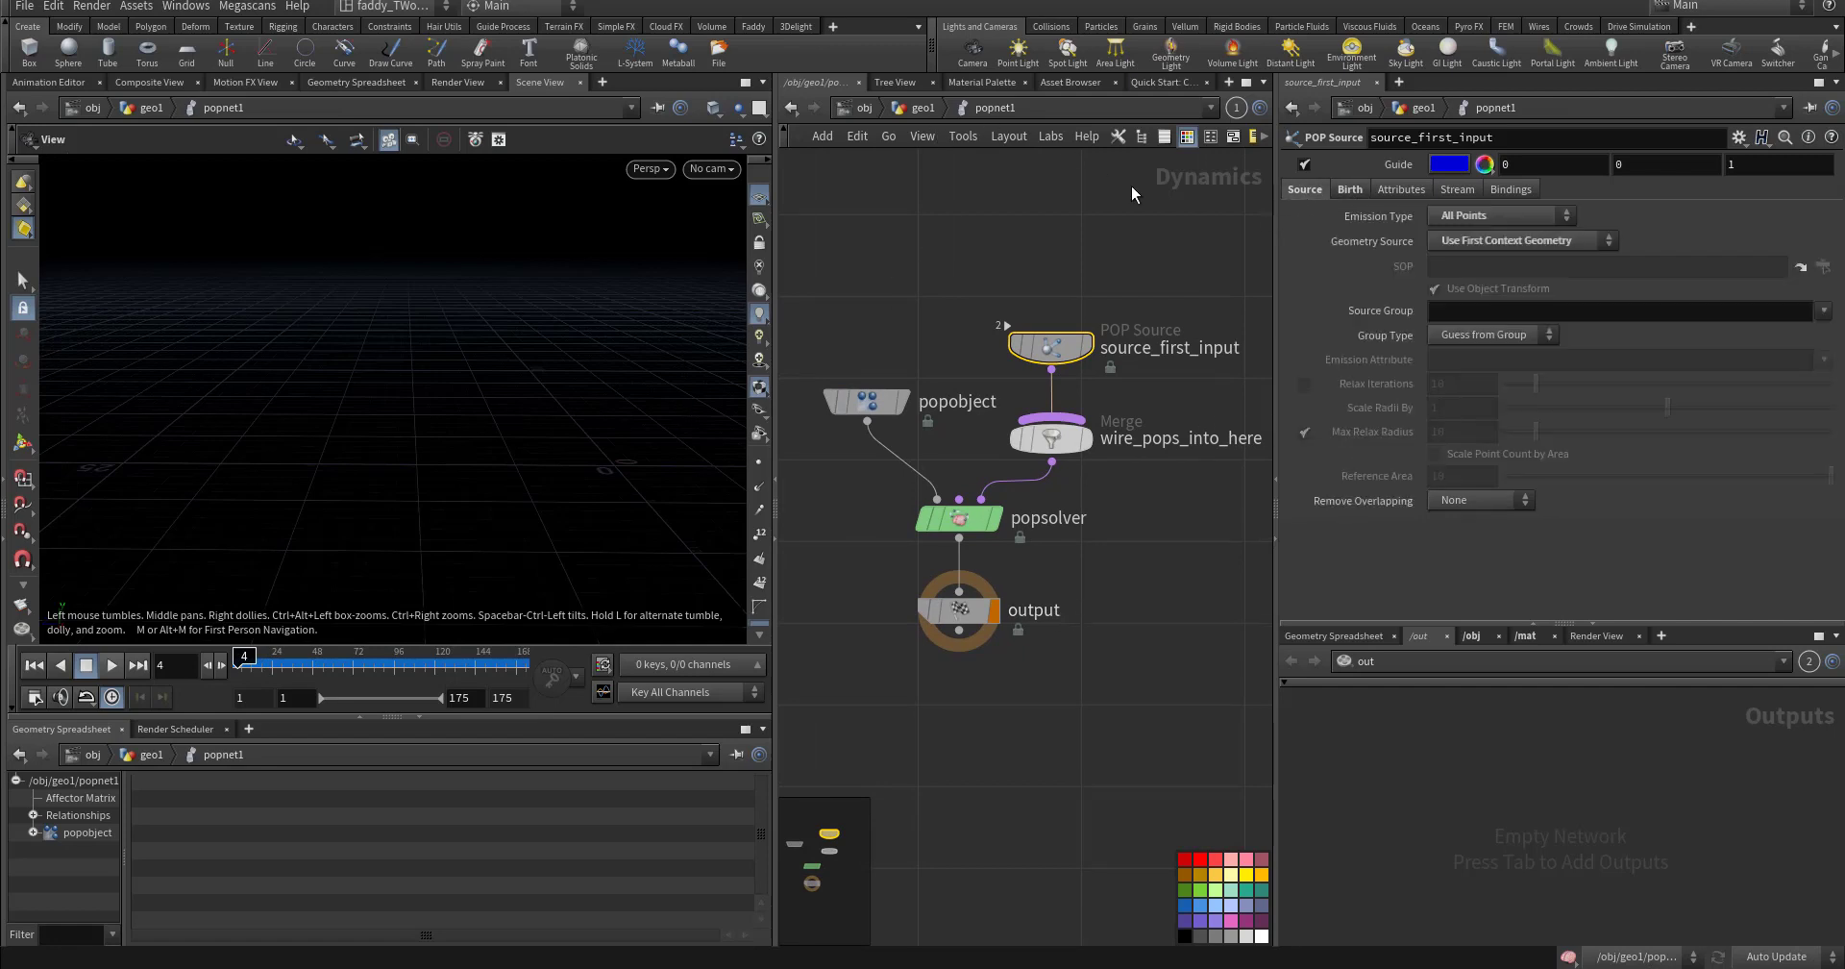
# - Back in geo1, select fuse1 and scrub to frame 20 to see the fused particles
pyautogui.click(919, 107)
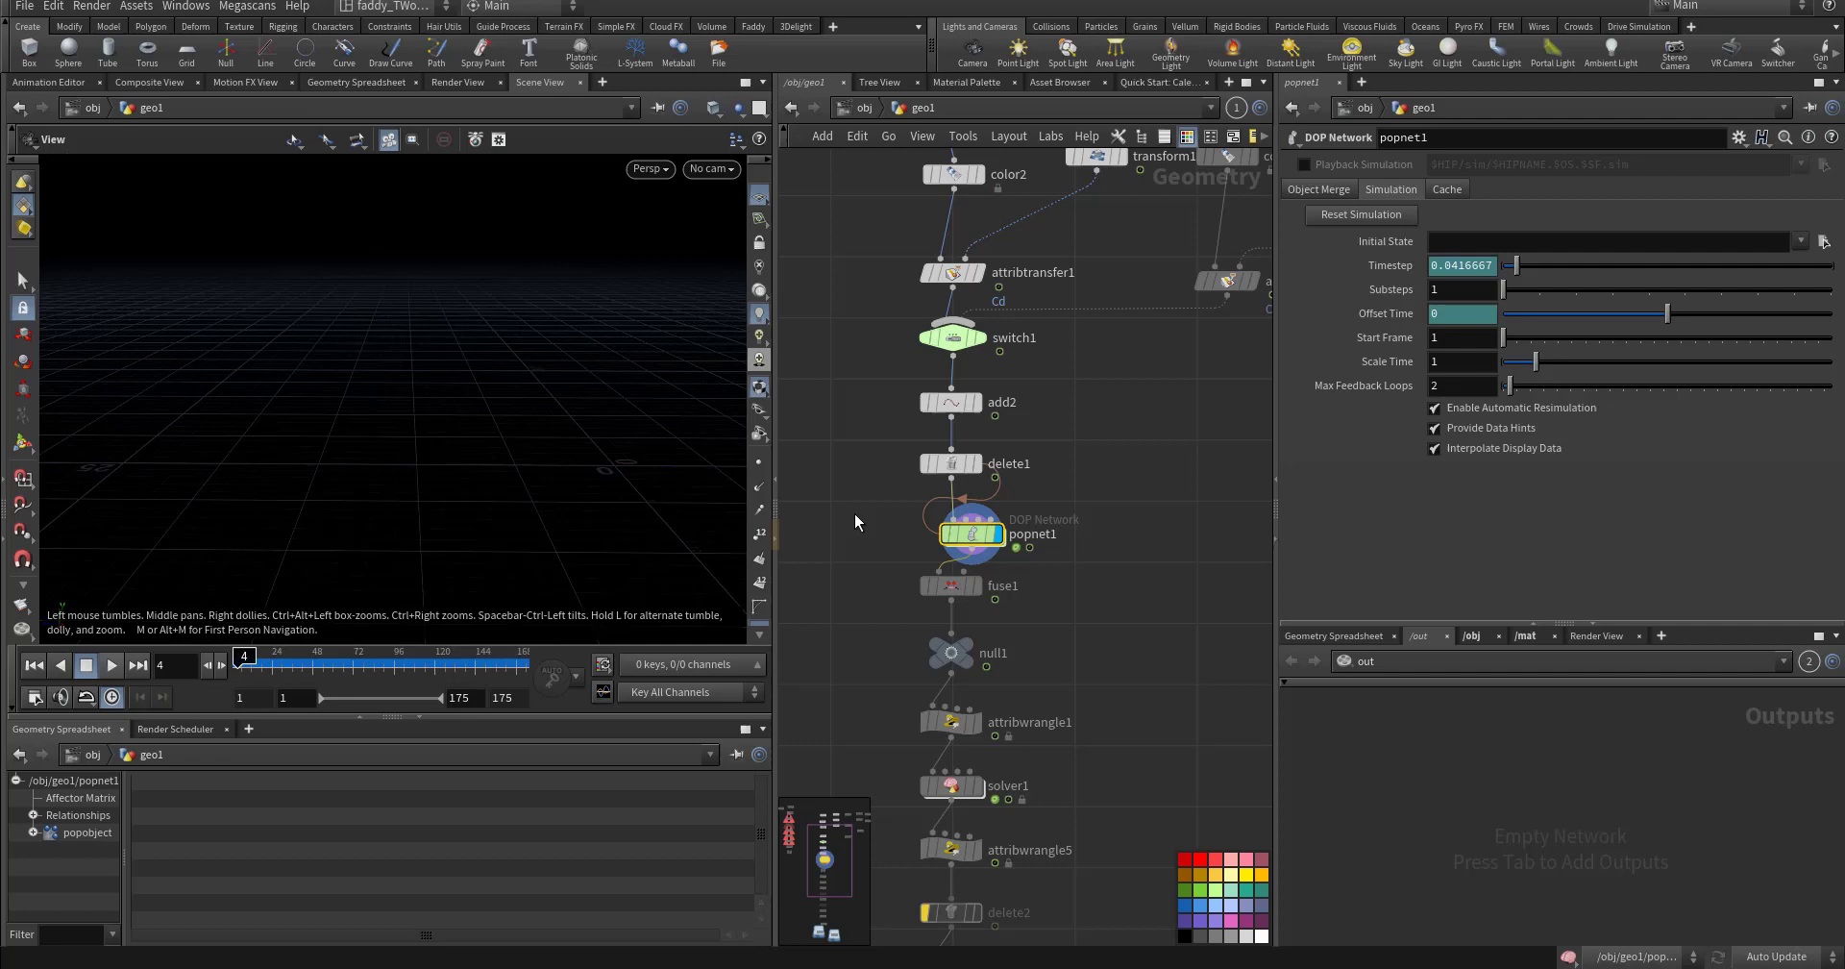
pyautogui.moveTo(941, 587); pyautogui.dragTo(943, 587)
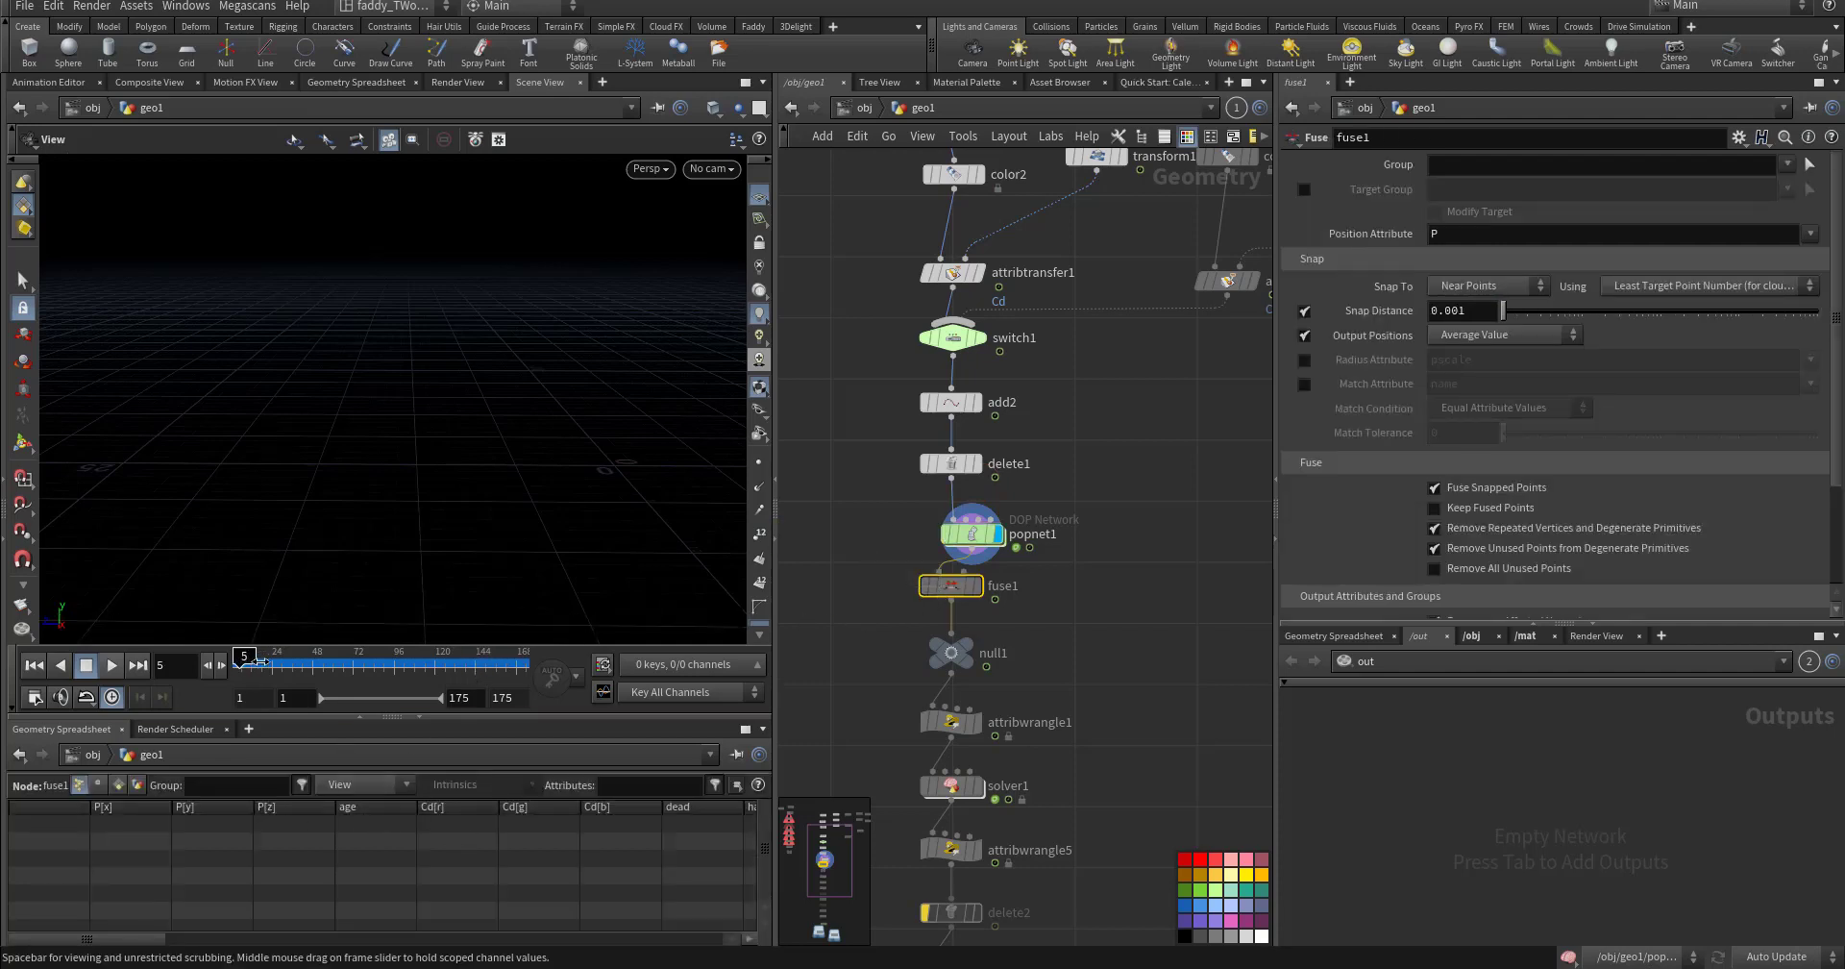
pyautogui.moveTo(245, 663)
pyautogui.mouseDown()
pyautogui.moveTo(459, 671)
pyautogui.moveTo(265, 665)
pyautogui.mouseUp()
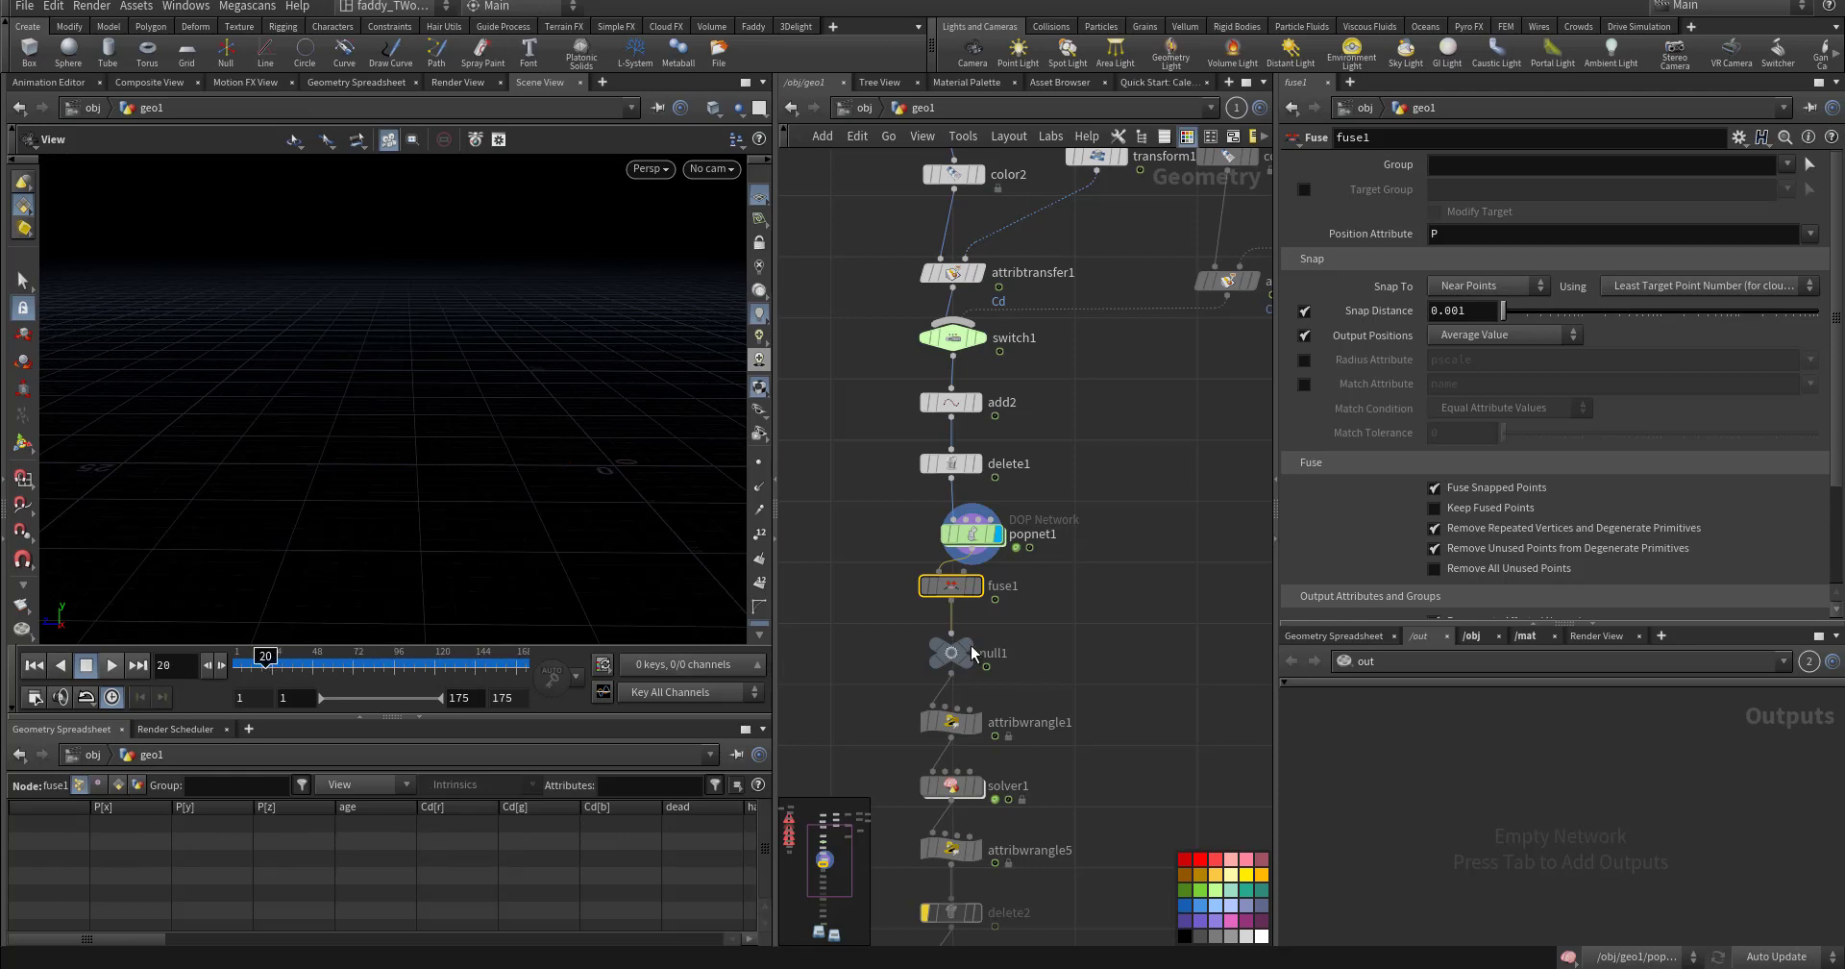
pyautogui.moveTo(846, 728); pyautogui.dragTo(878, 581, button='middle')
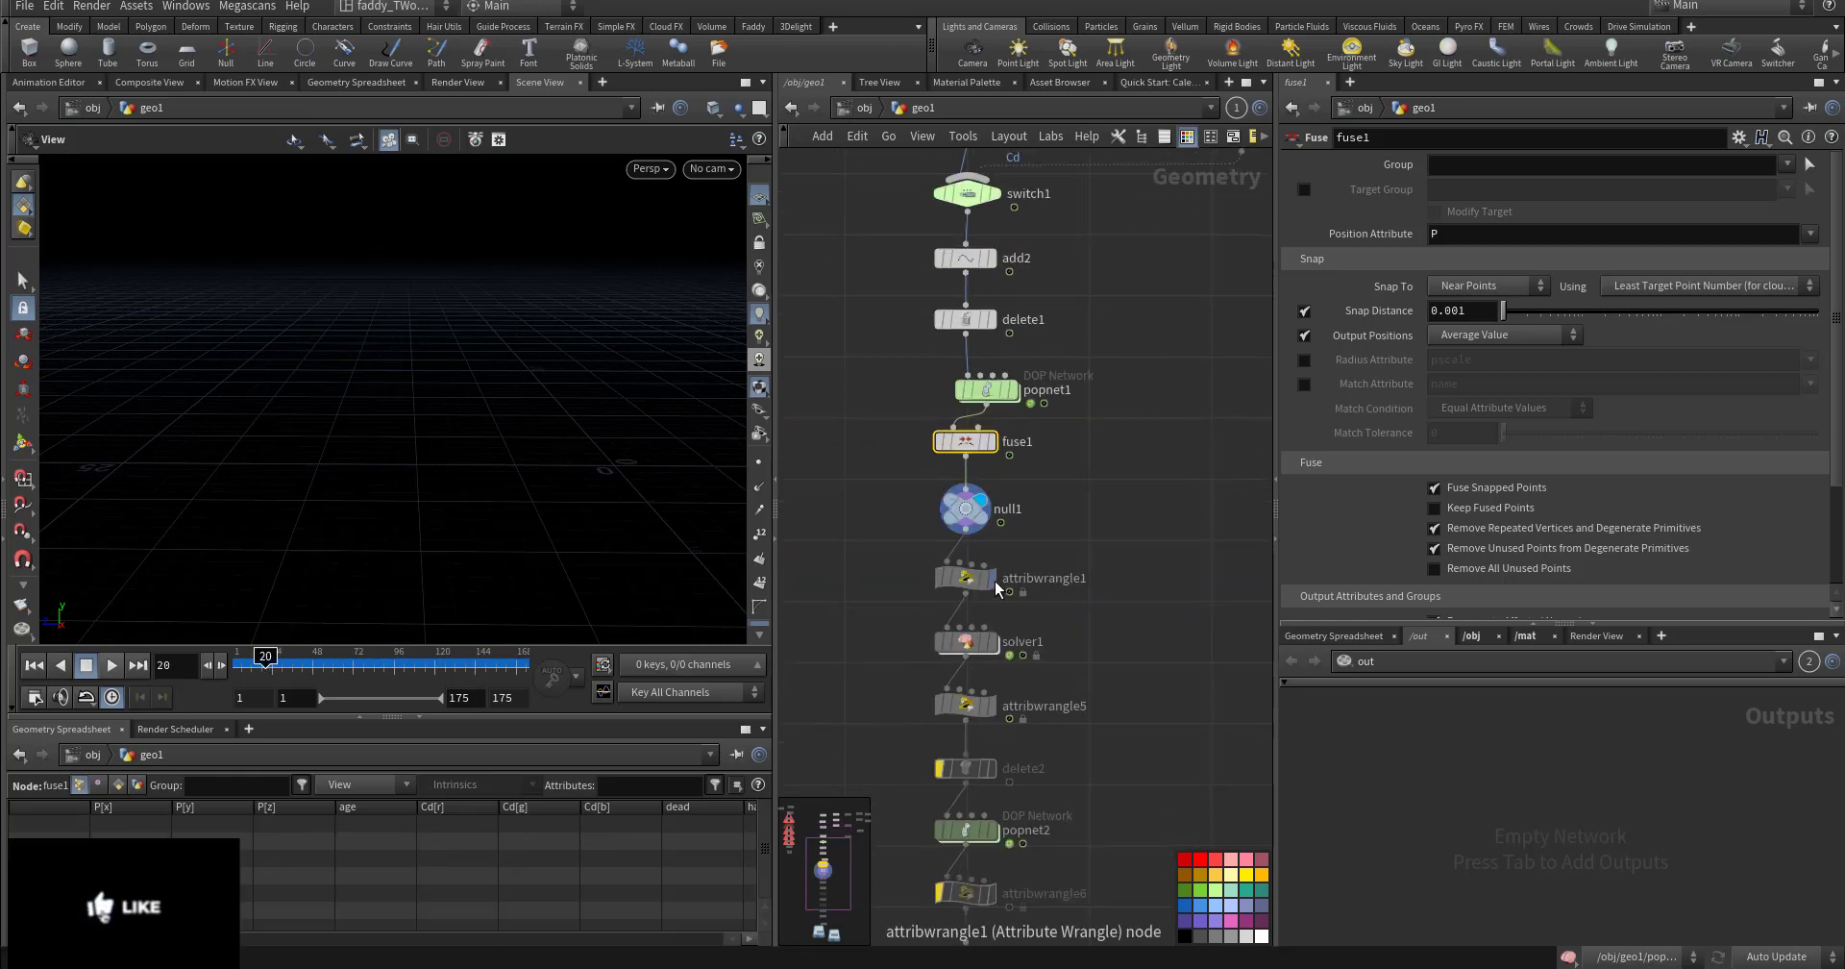
# - Show attribwrangle1's code and check null1's points in the spreadsheet across frames 32–67
pyautogui.click(963, 578)
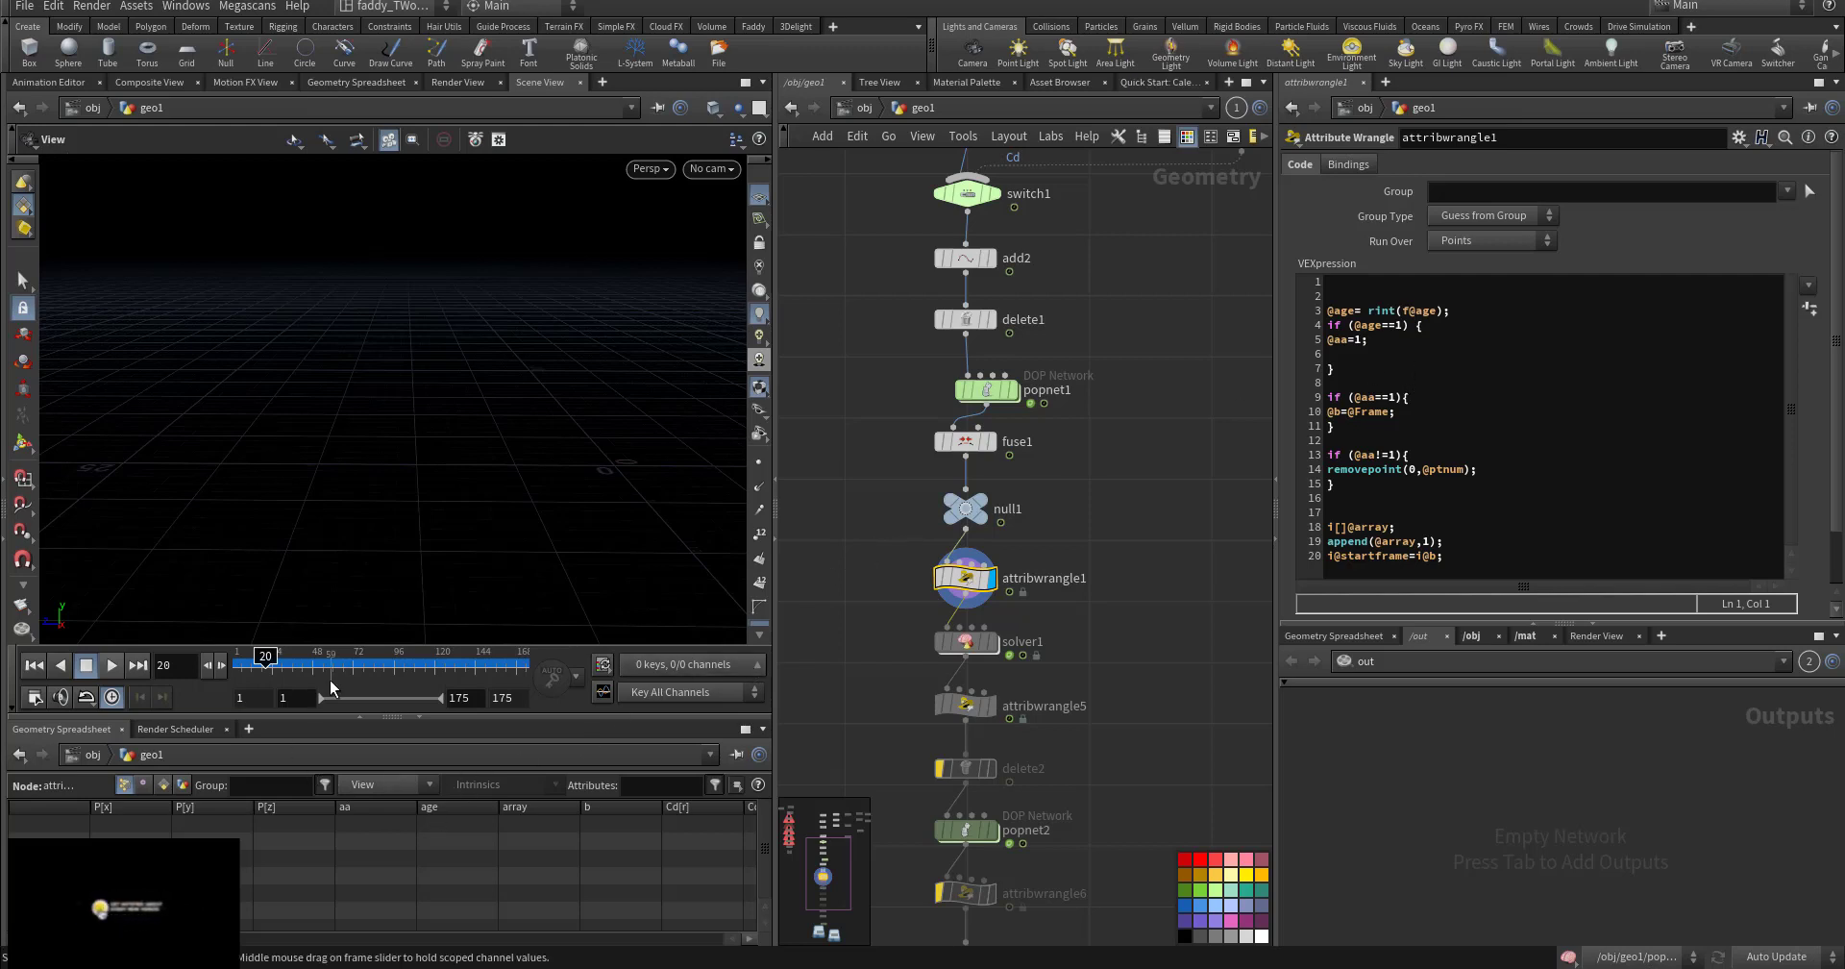
pyautogui.click(285, 656)
pyautogui.moveTo(286, 657); pyautogui.dragTo(342, 659)
pyautogui.click(986, 512)
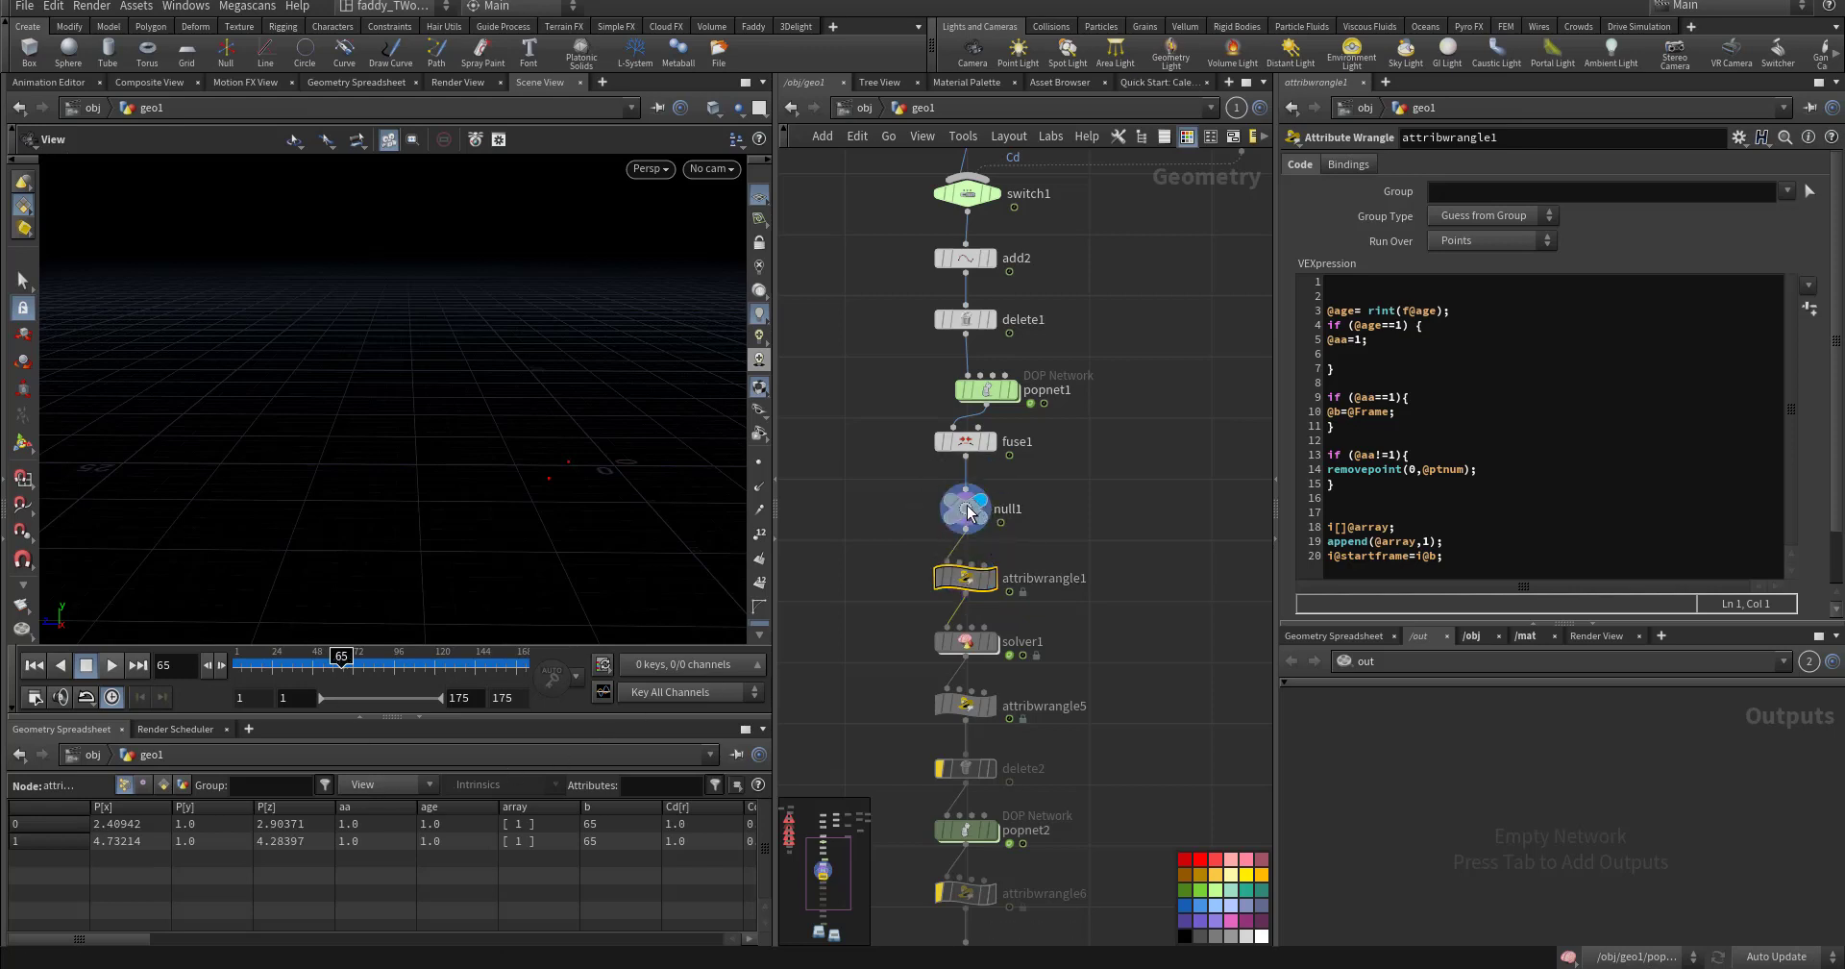
pyautogui.press('Right')
pyautogui.press('Right')
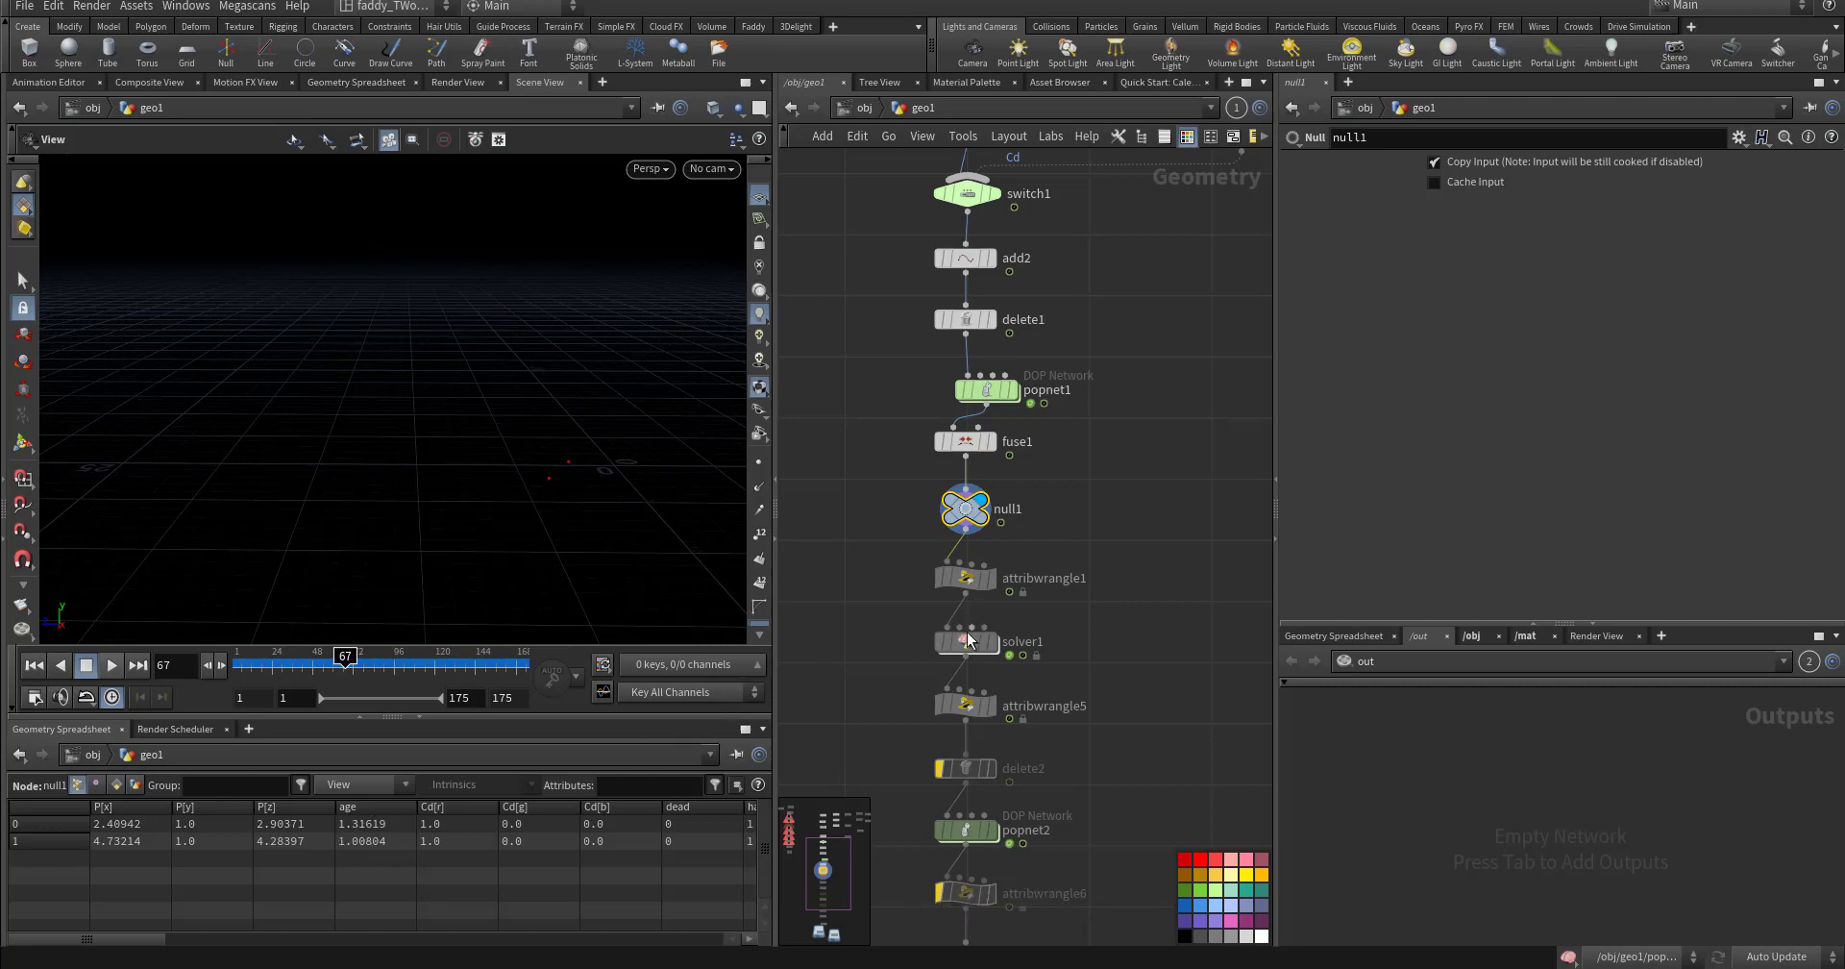
pyautogui.click(963, 580)
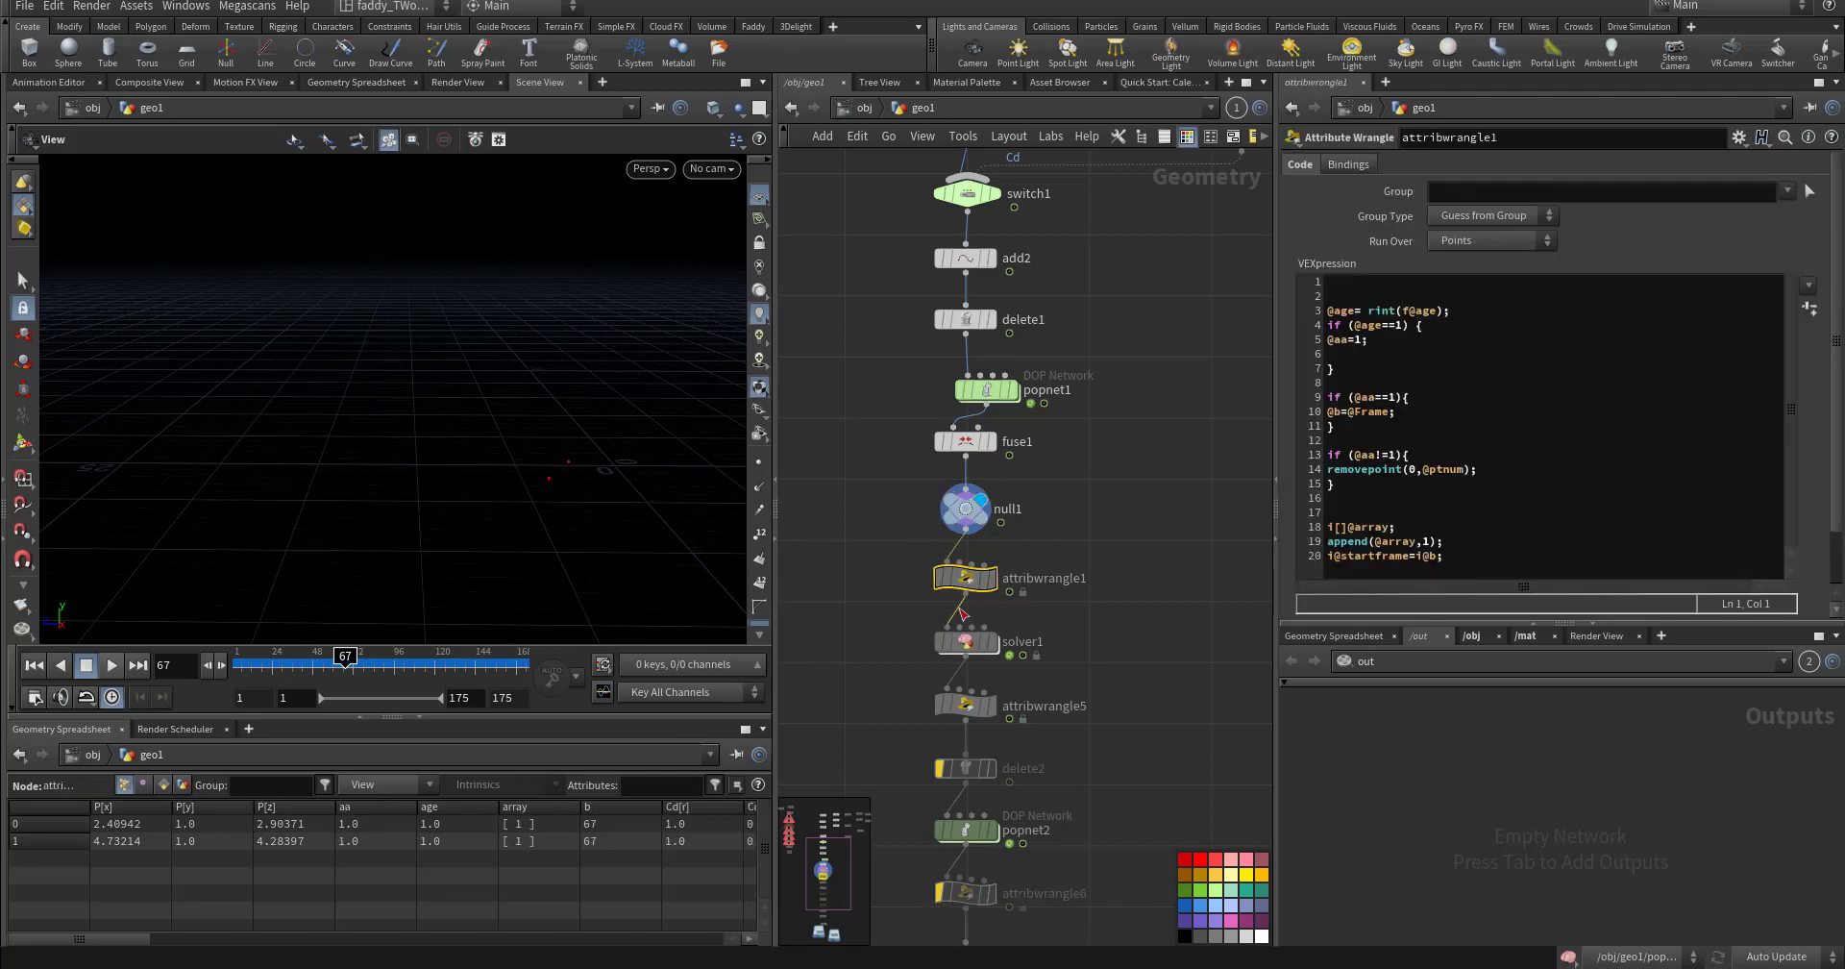
pyautogui.click(1393, 342)
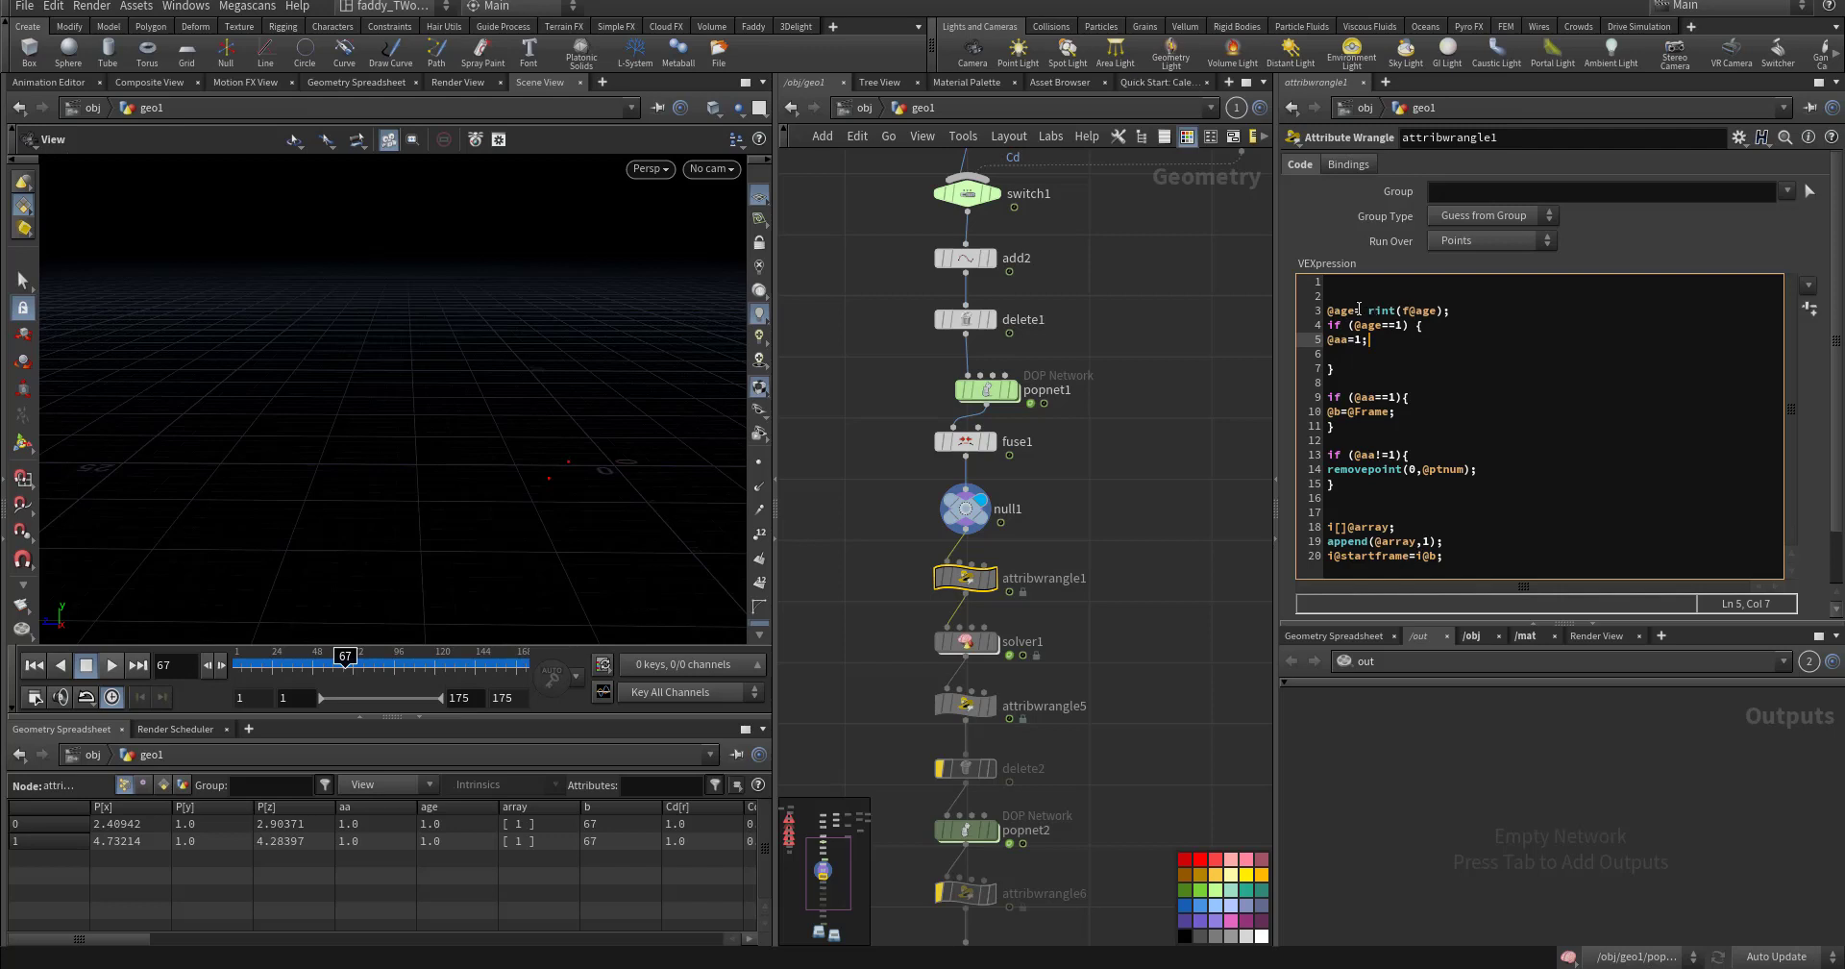
pyautogui.click(1328, 310)
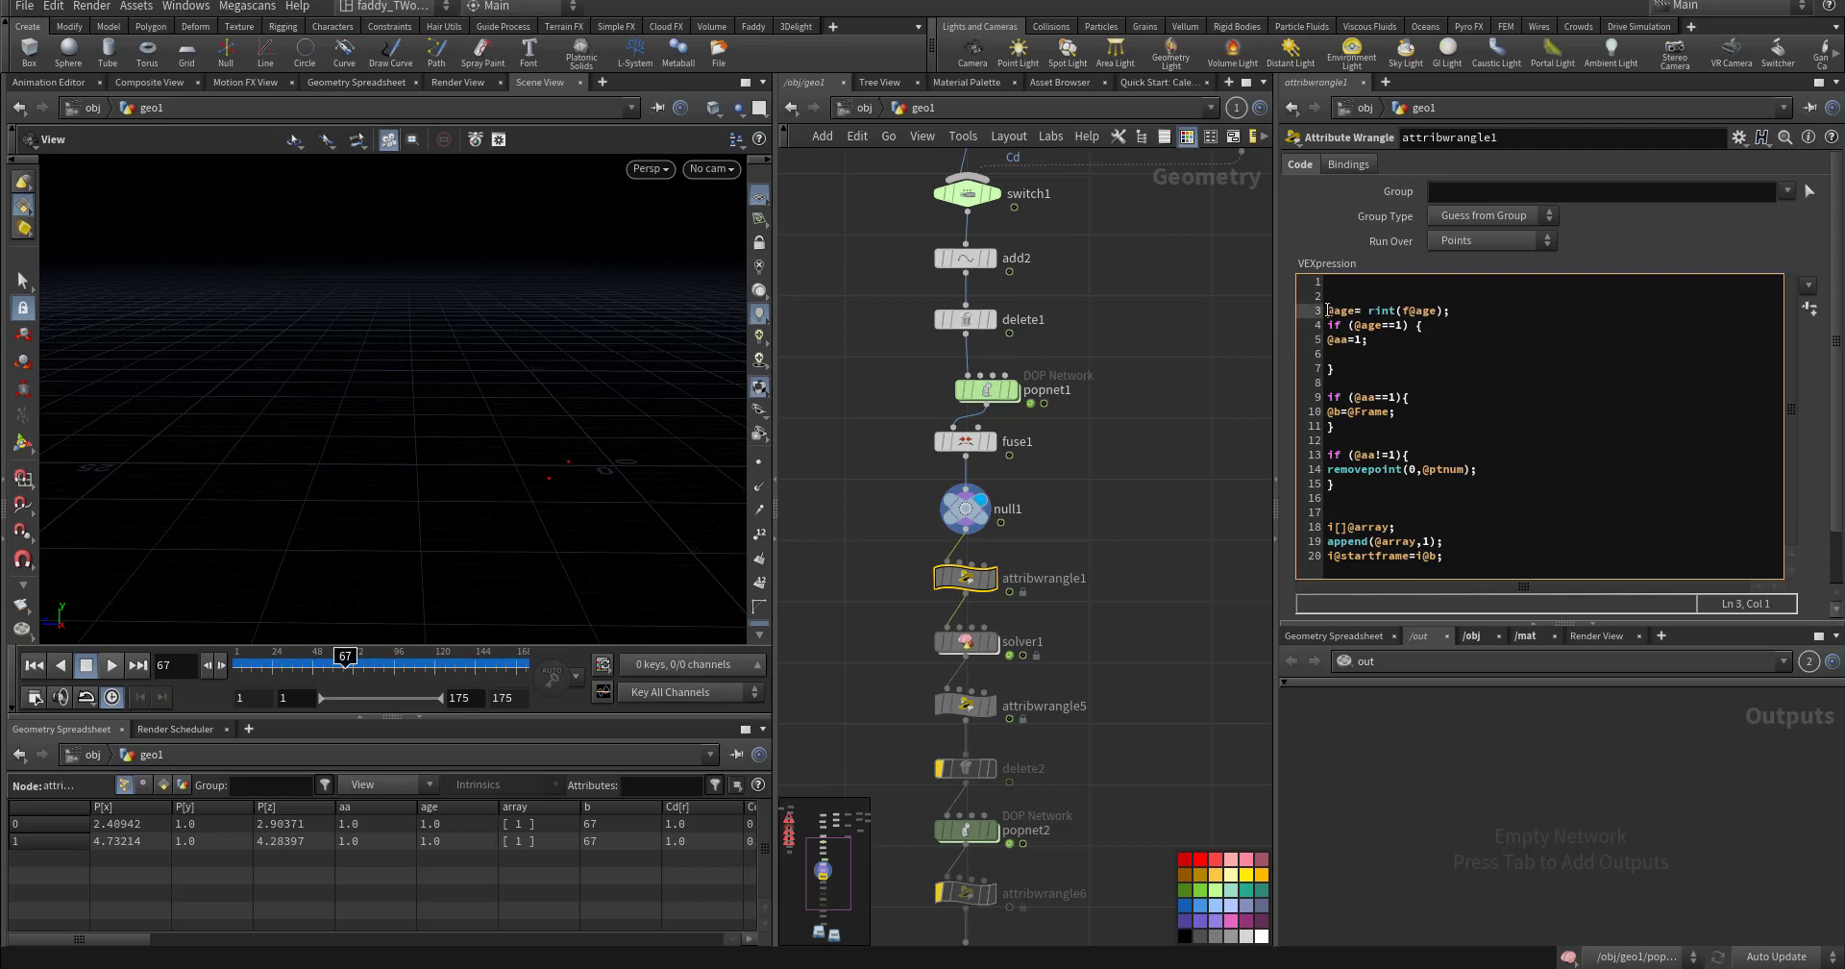
pyautogui.click(1419, 310)
pyautogui.click(1390, 310)
pyautogui.moveTo(1407, 325); pyautogui.dragTo(1376, 325)
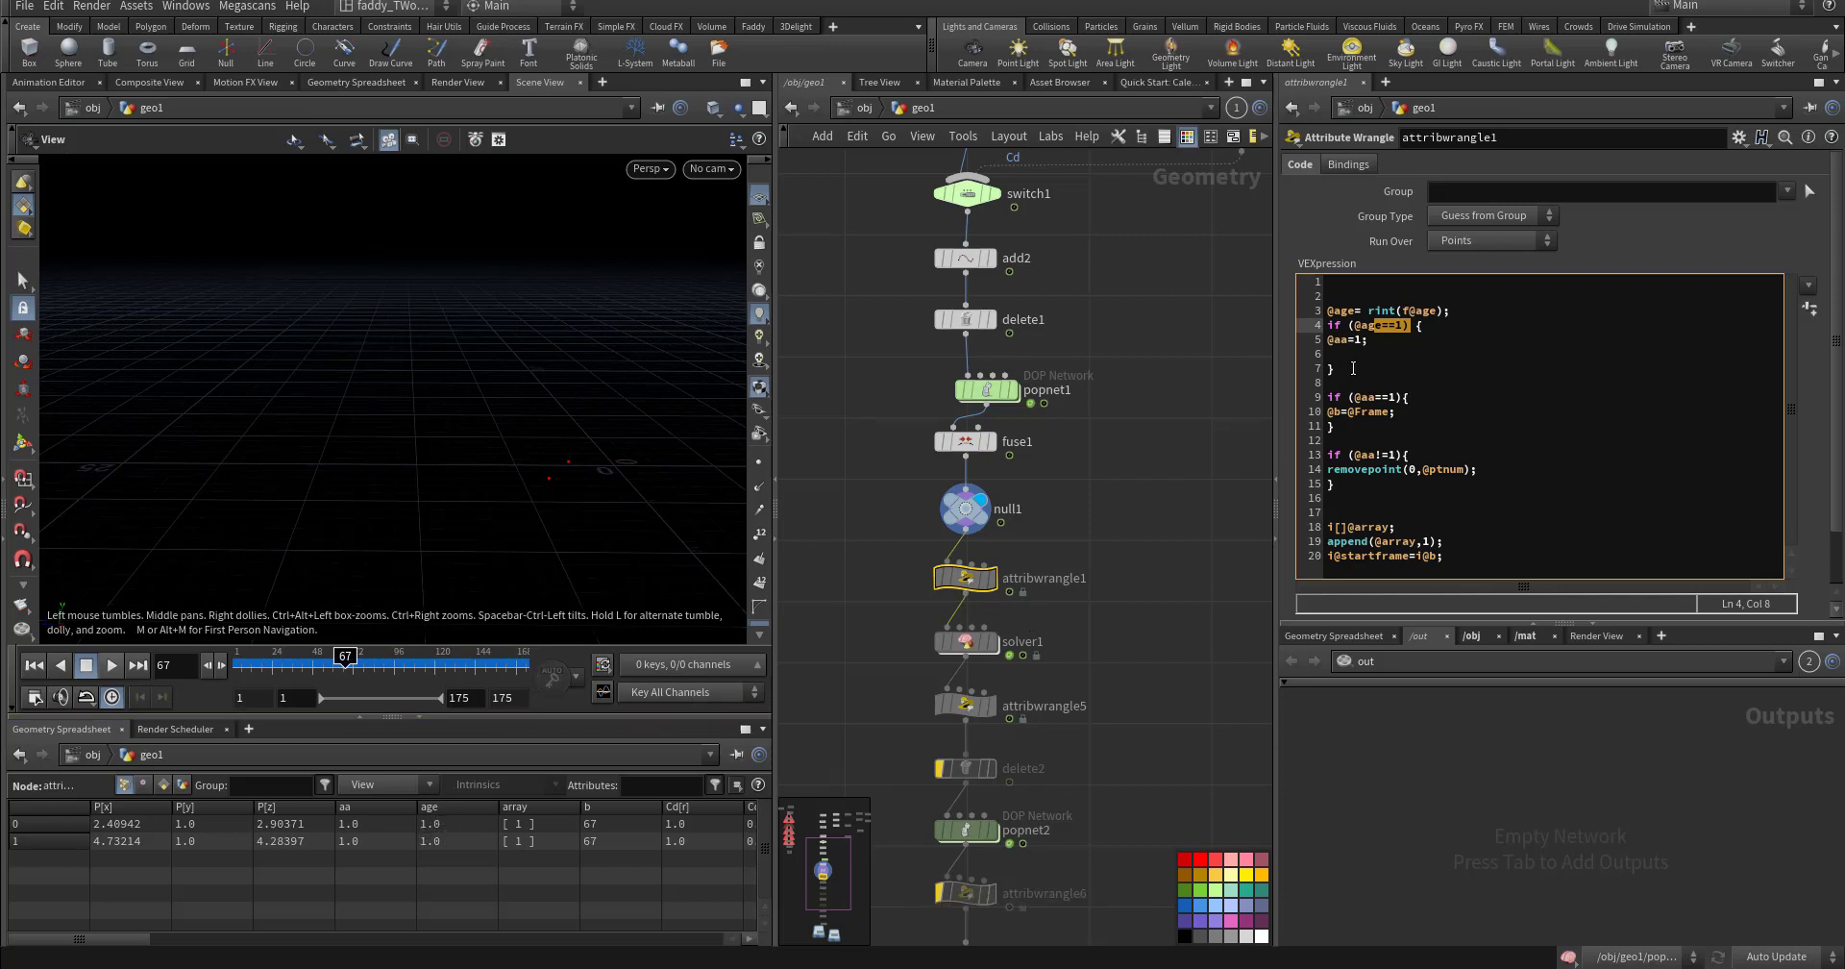
pyautogui.moveTo(1366, 339); pyautogui.dragTo(1330, 339)
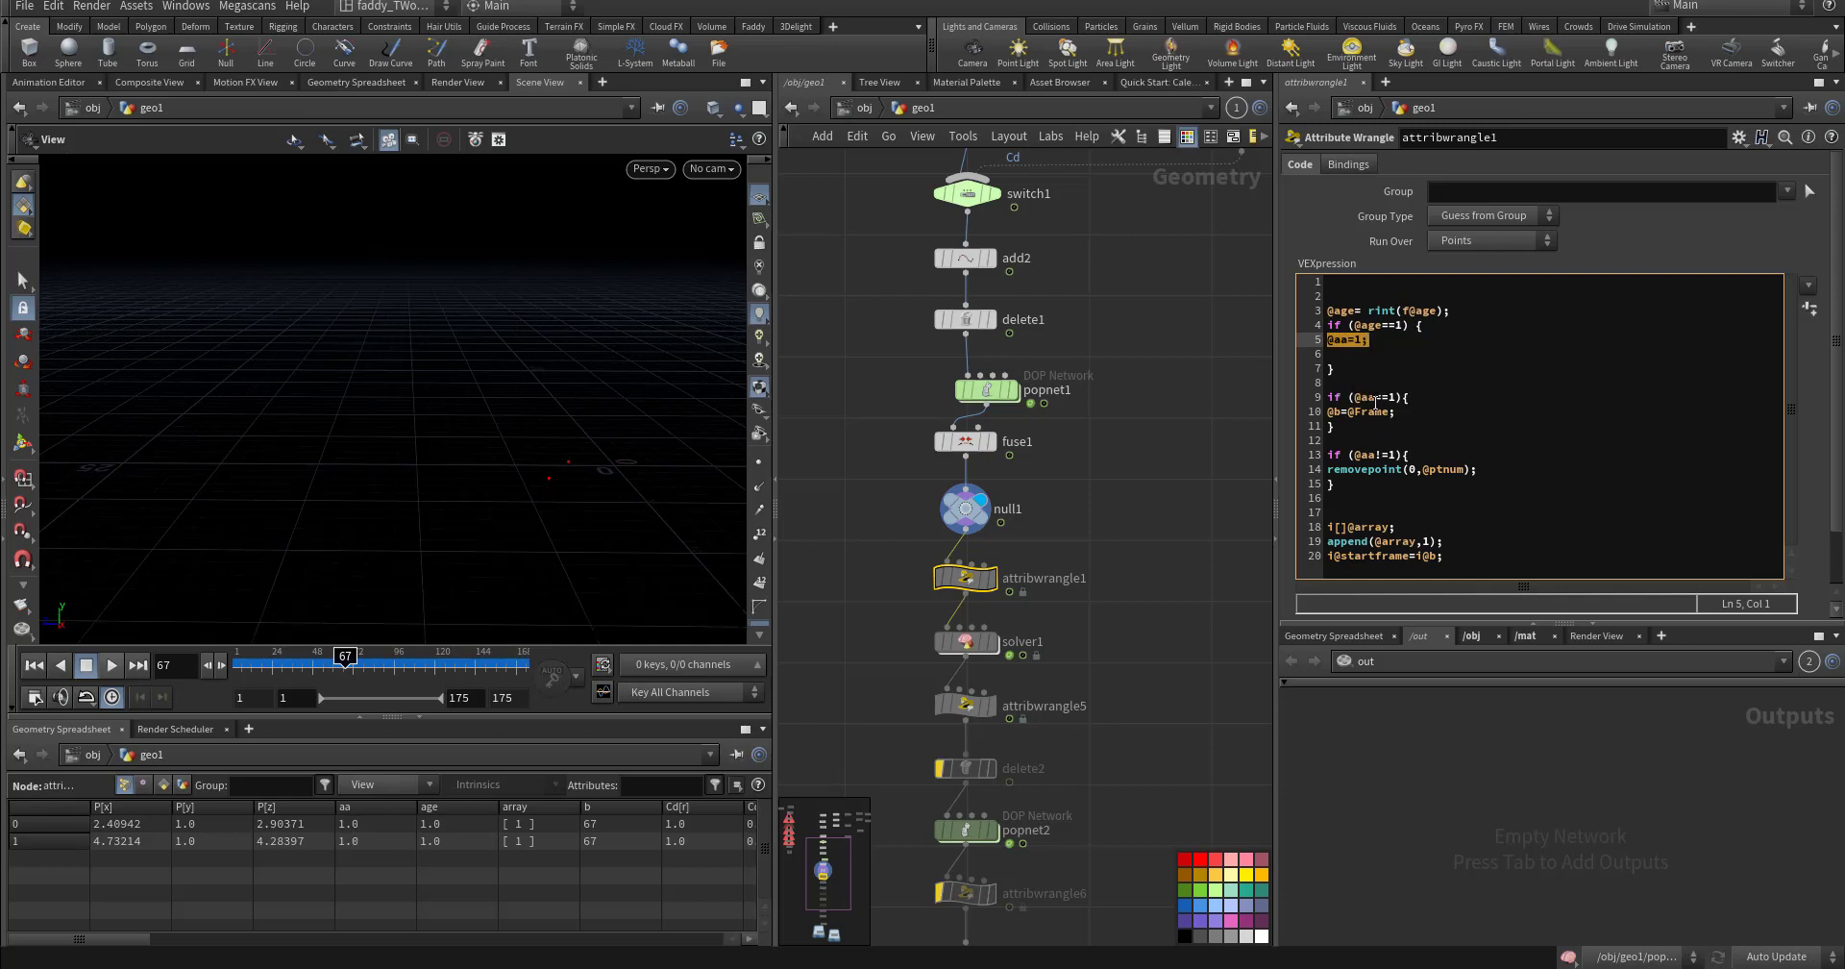
pyautogui.moveTo(1355, 398); pyautogui.dragTo(1390, 398)
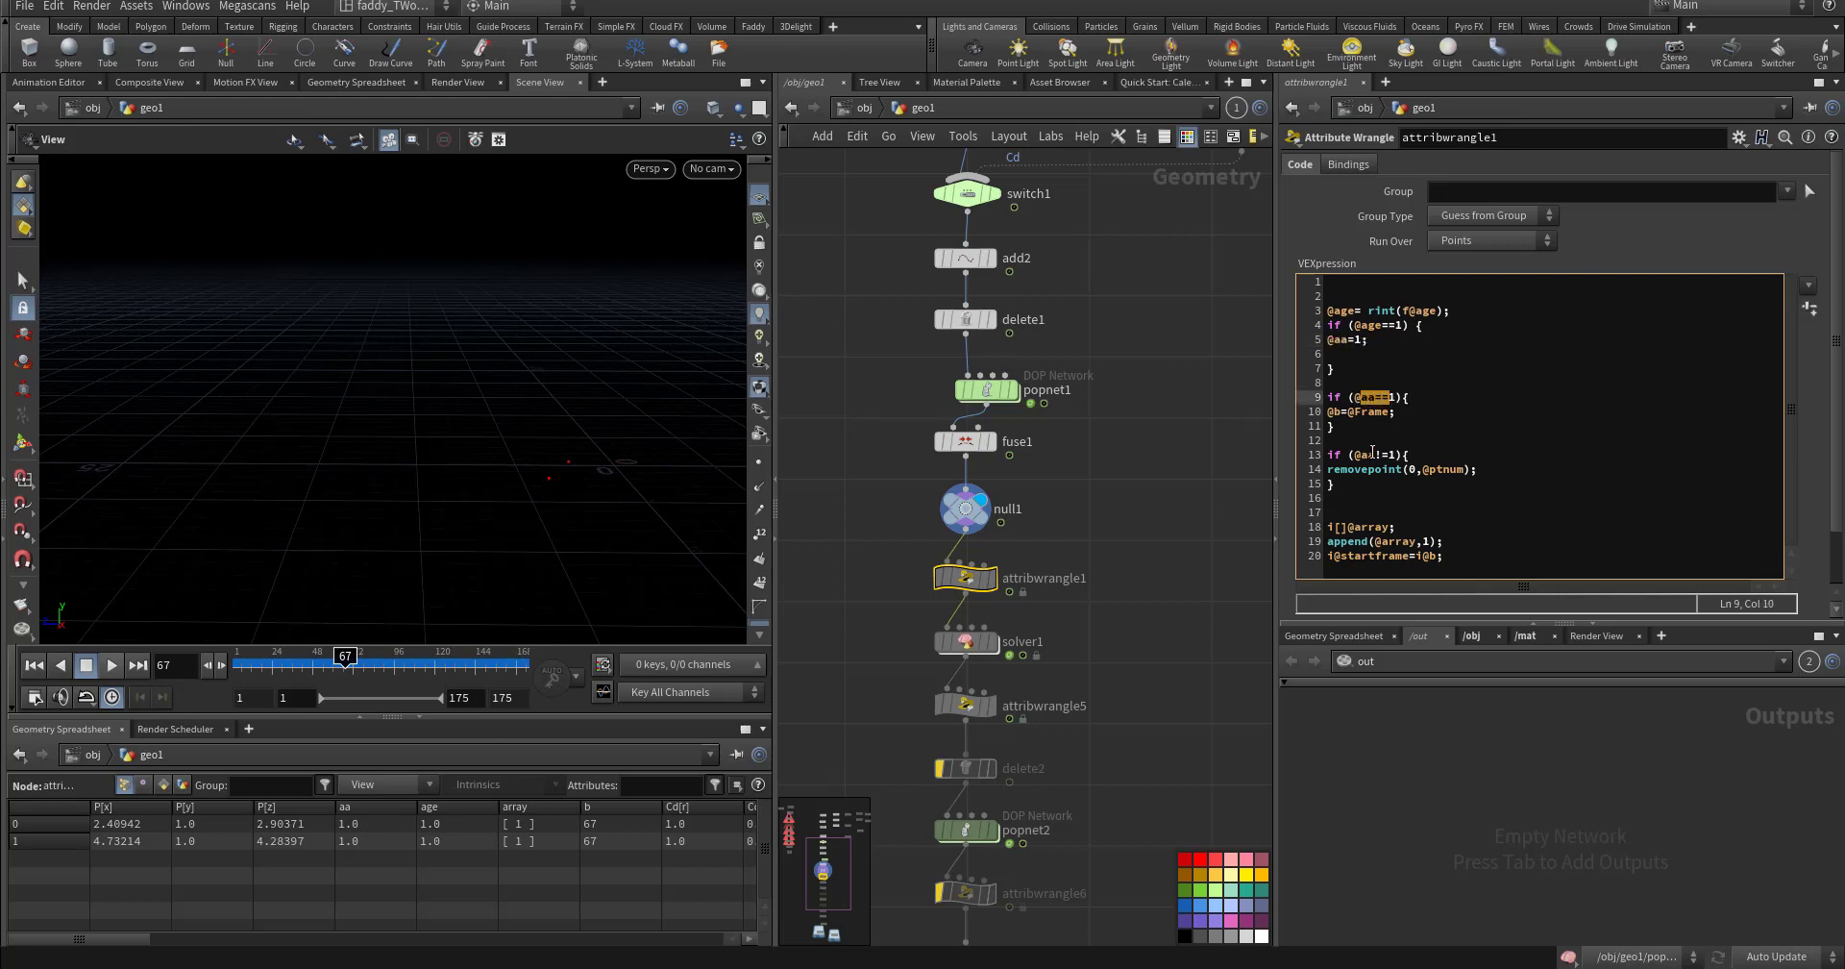
pyautogui.doubleClick(1338, 410)
pyautogui.moveTo(1353, 412); pyautogui.dragTo(1384, 411)
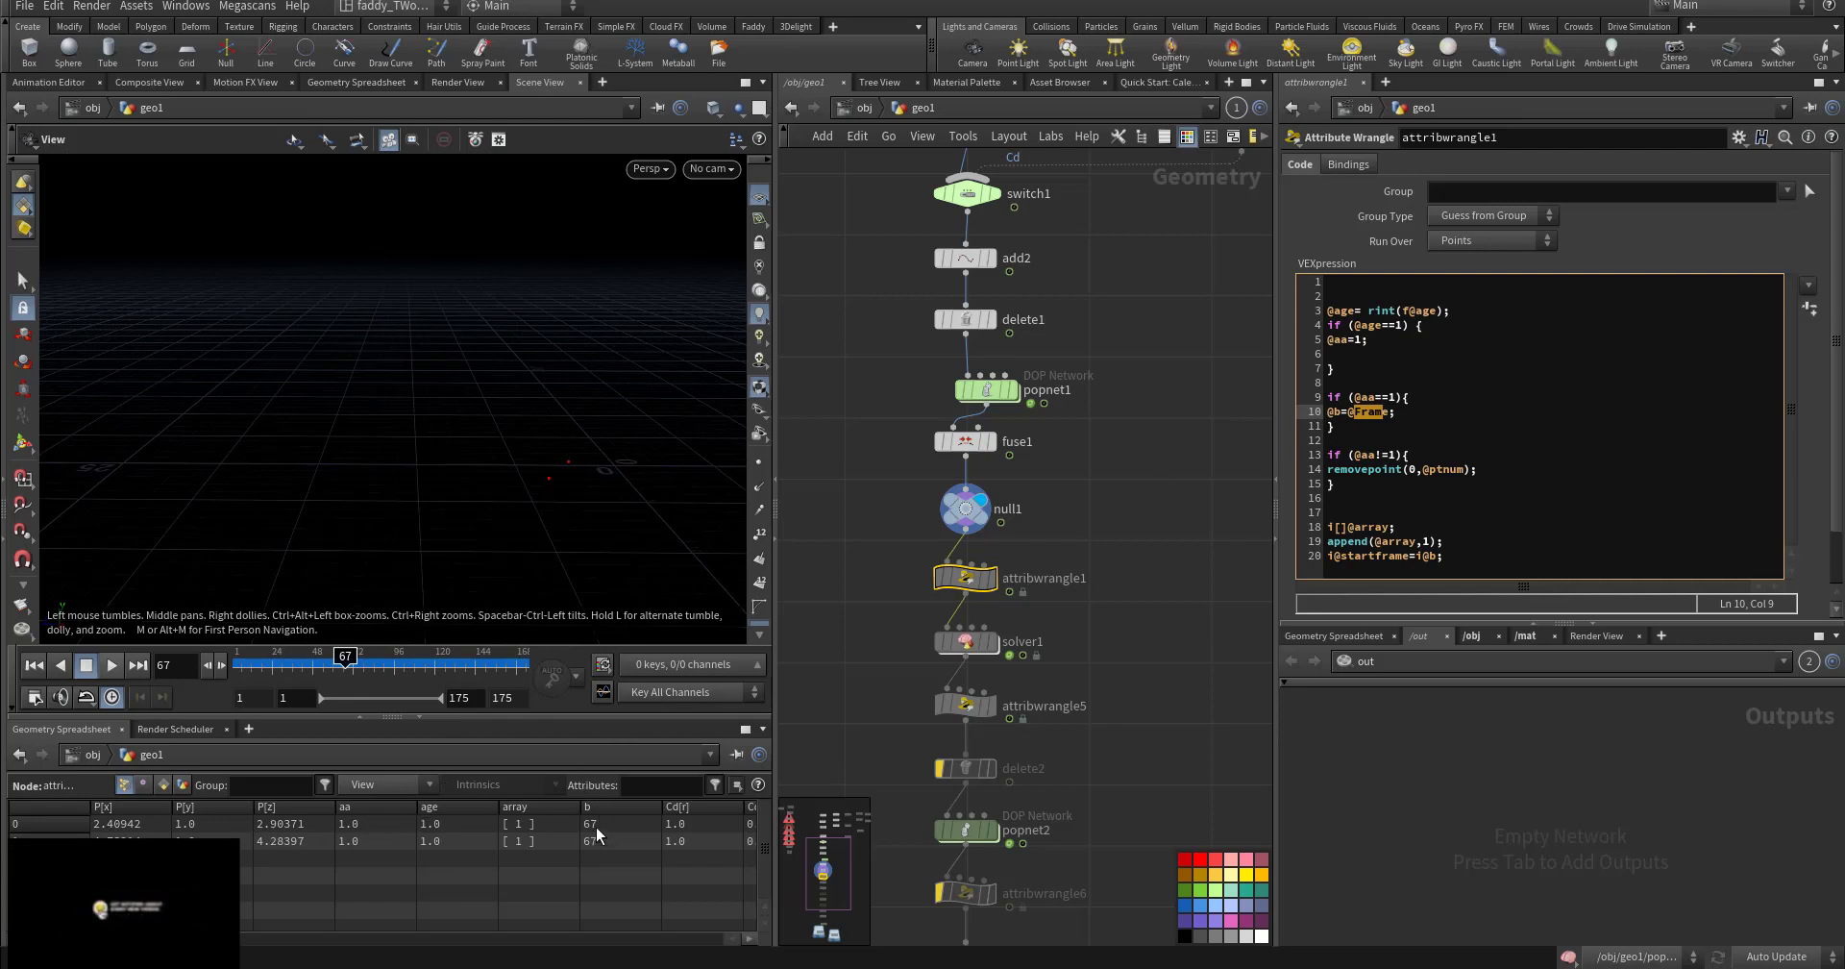
# - Scrub between frames 60 and 62 to compare the stored b values
pyautogui.moveTo(294, 663); pyautogui.dragTo(342, 665)
pyautogui.click(338, 665)
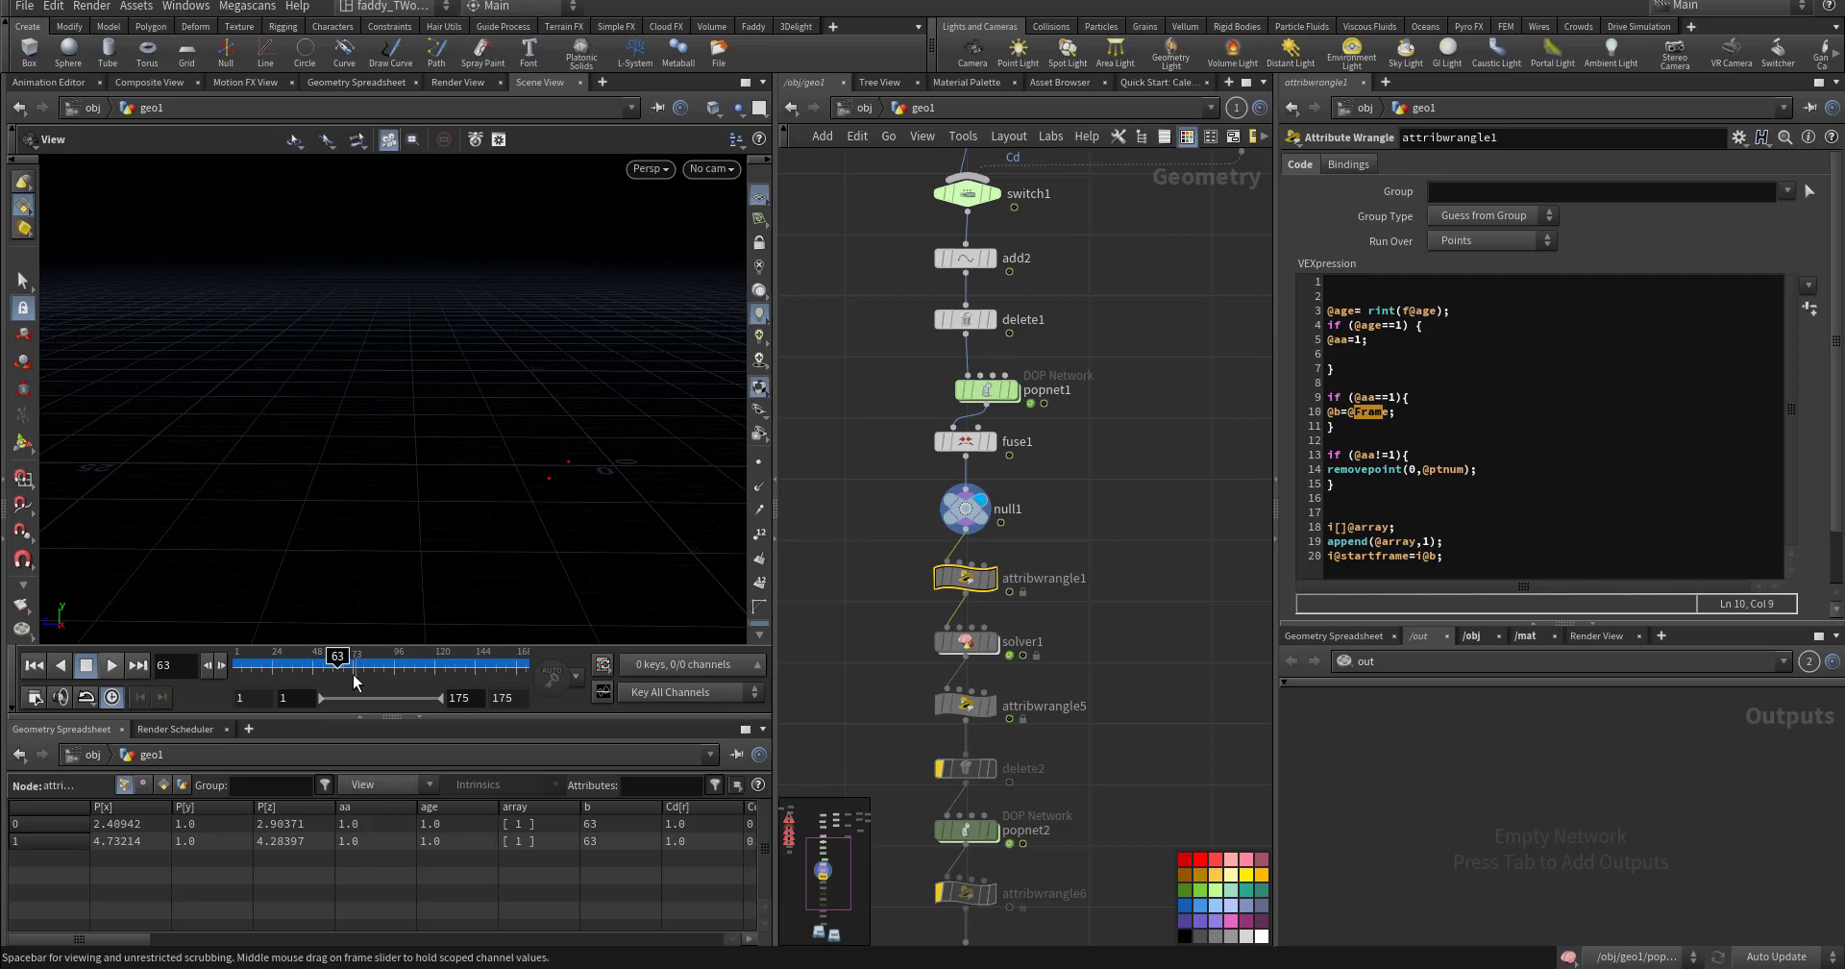
pyautogui.moveTo(340, 662)
pyautogui.mouseDown()
pyautogui.moveTo(370, 663)
pyautogui.moveTo(319, 662)
pyautogui.mouseUp()
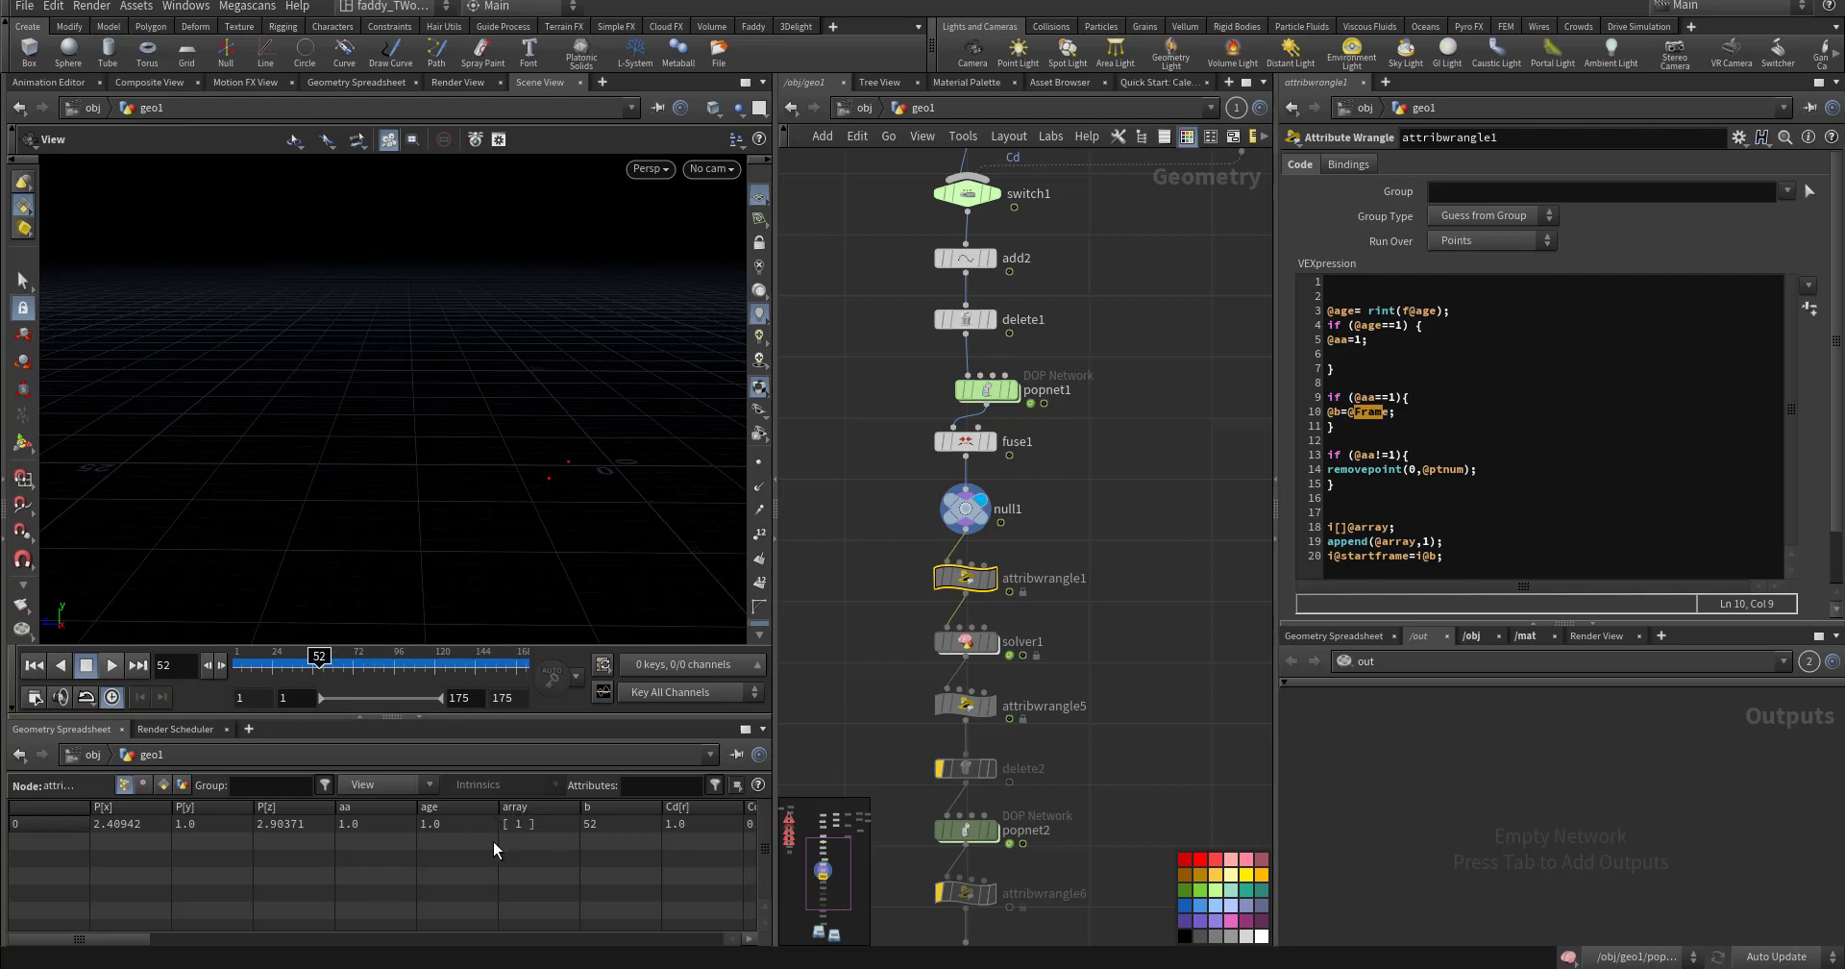
# - Review the array lines 18–20 and the removepoint block on lines 13–15, spreadsheet pinned to attribwrangle1
pyautogui.moveTo(1457, 556); pyautogui.dragTo(1329, 531)
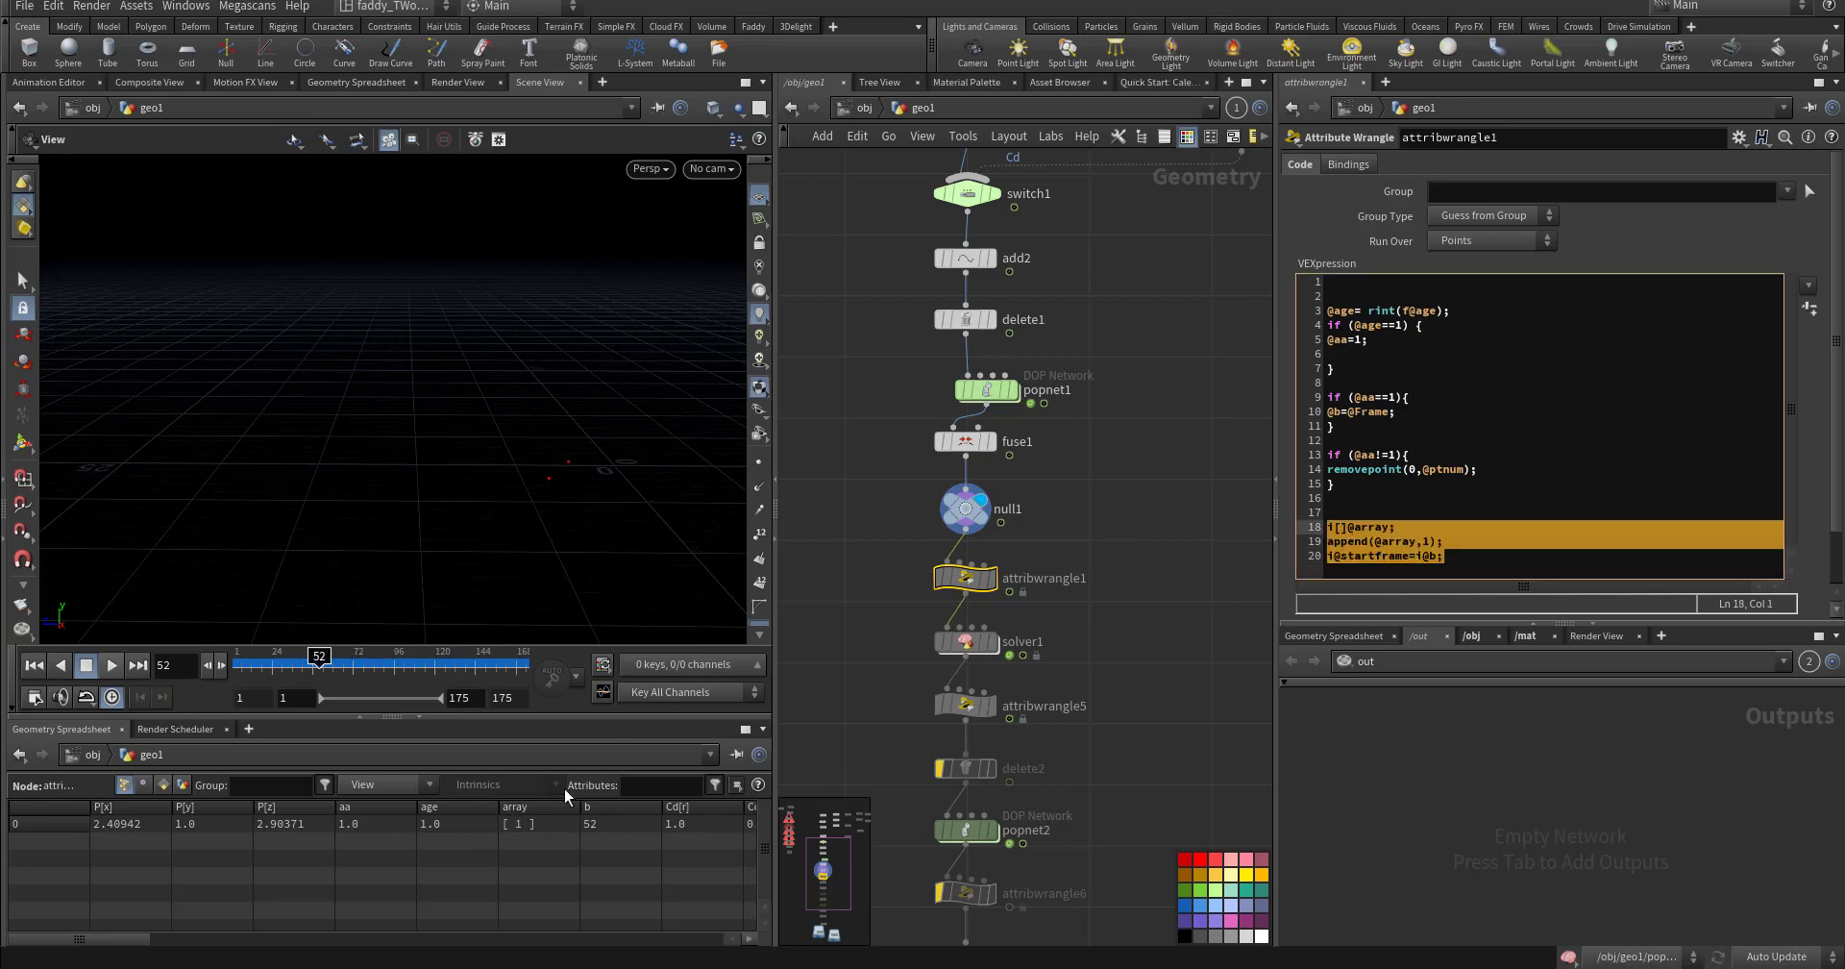
pyautogui.click(737, 754)
pyautogui.click(1373, 490)
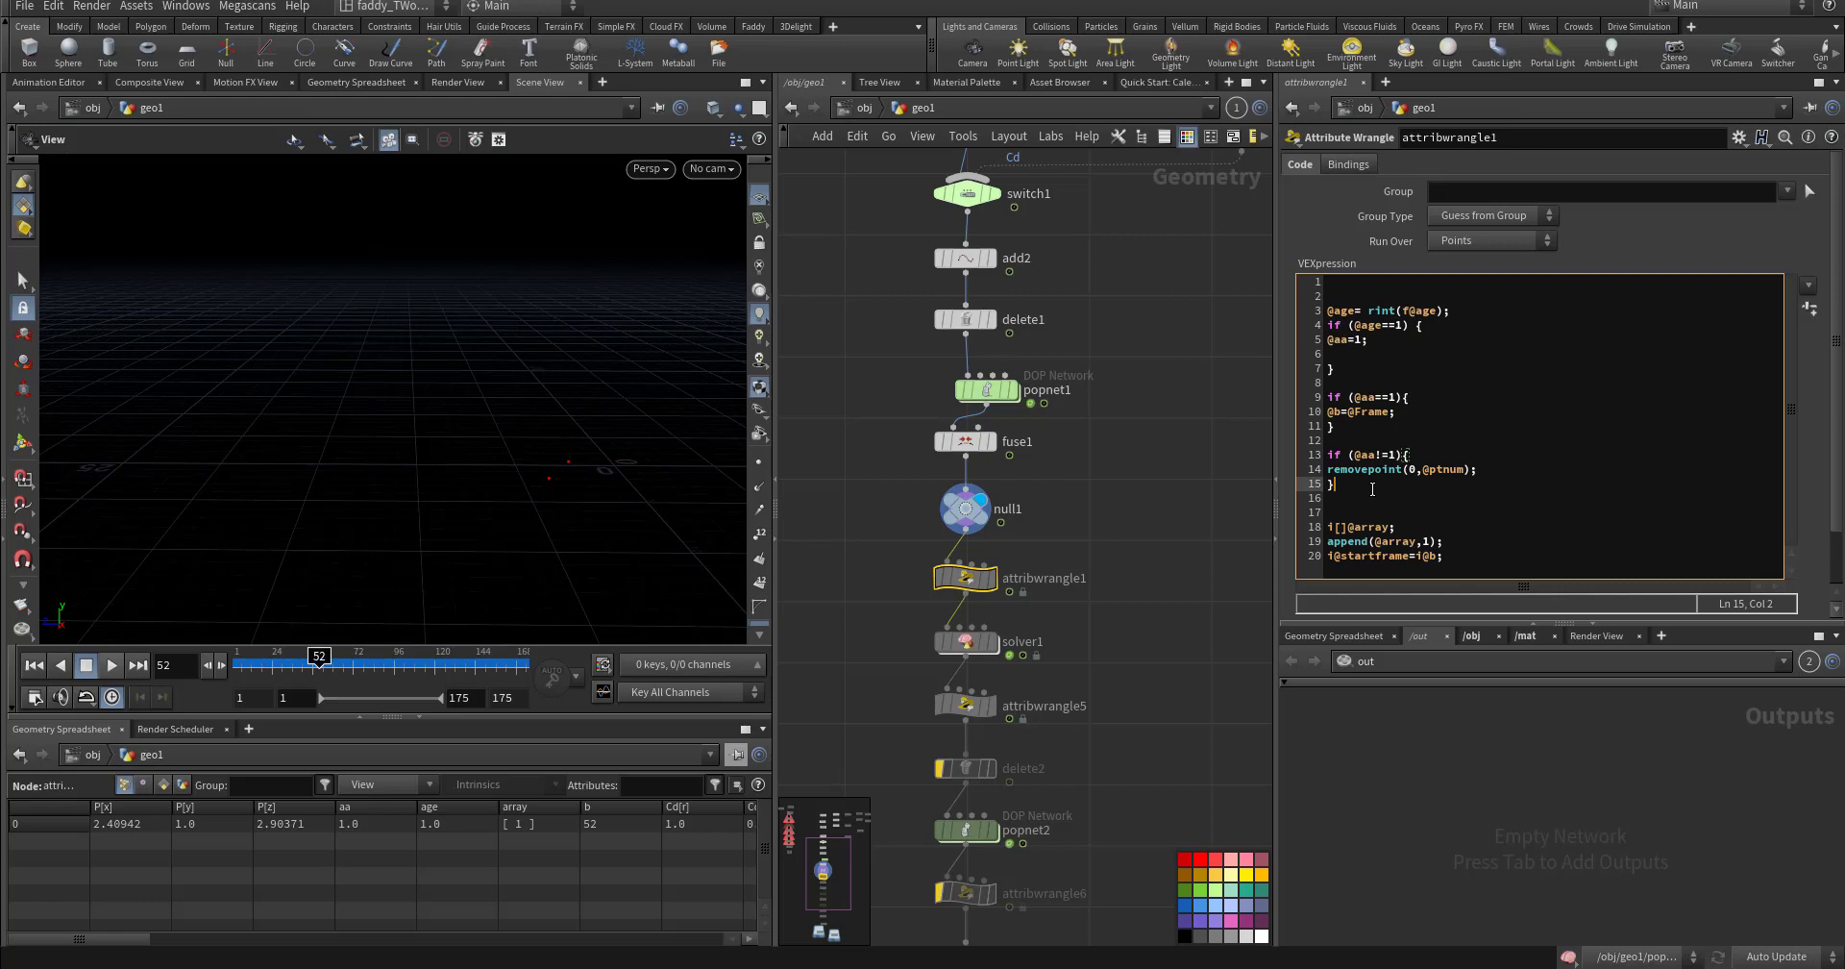
pyautogui.moveTo(1372, 489); pyautogui.dragTo(1330, 457)
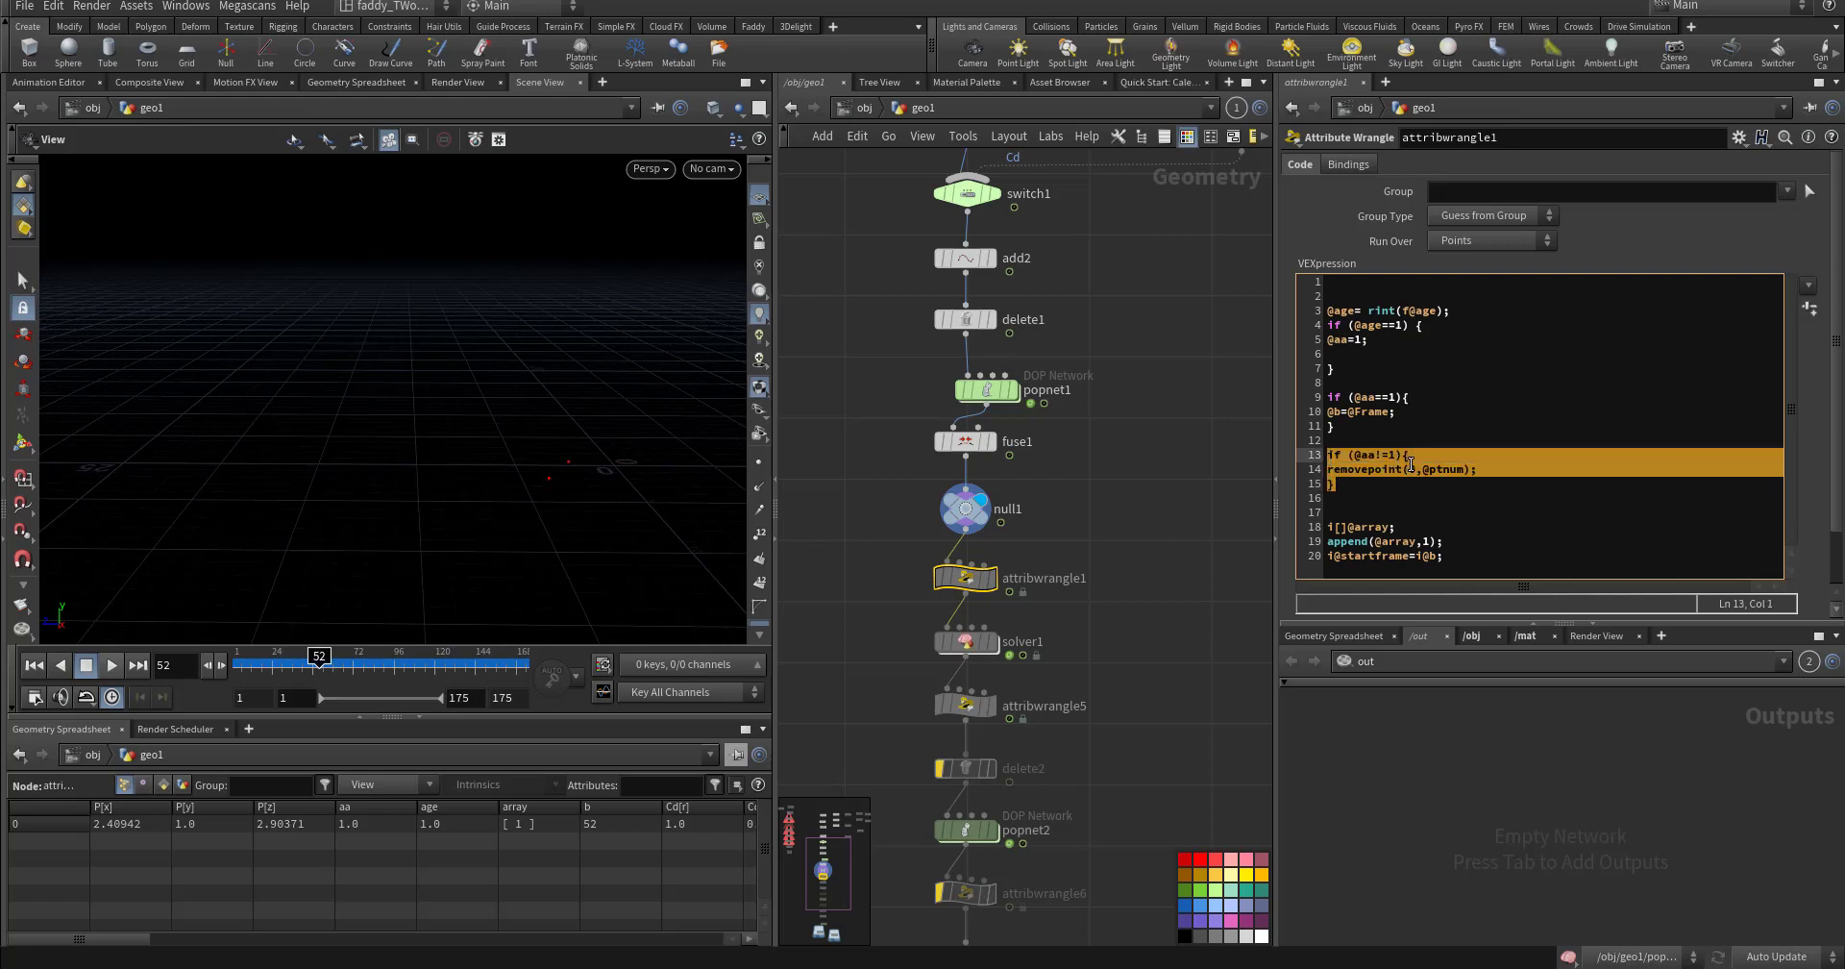
pyautogui.moveTo(1335, 484); pyautogui.dragTo(1340, 469)
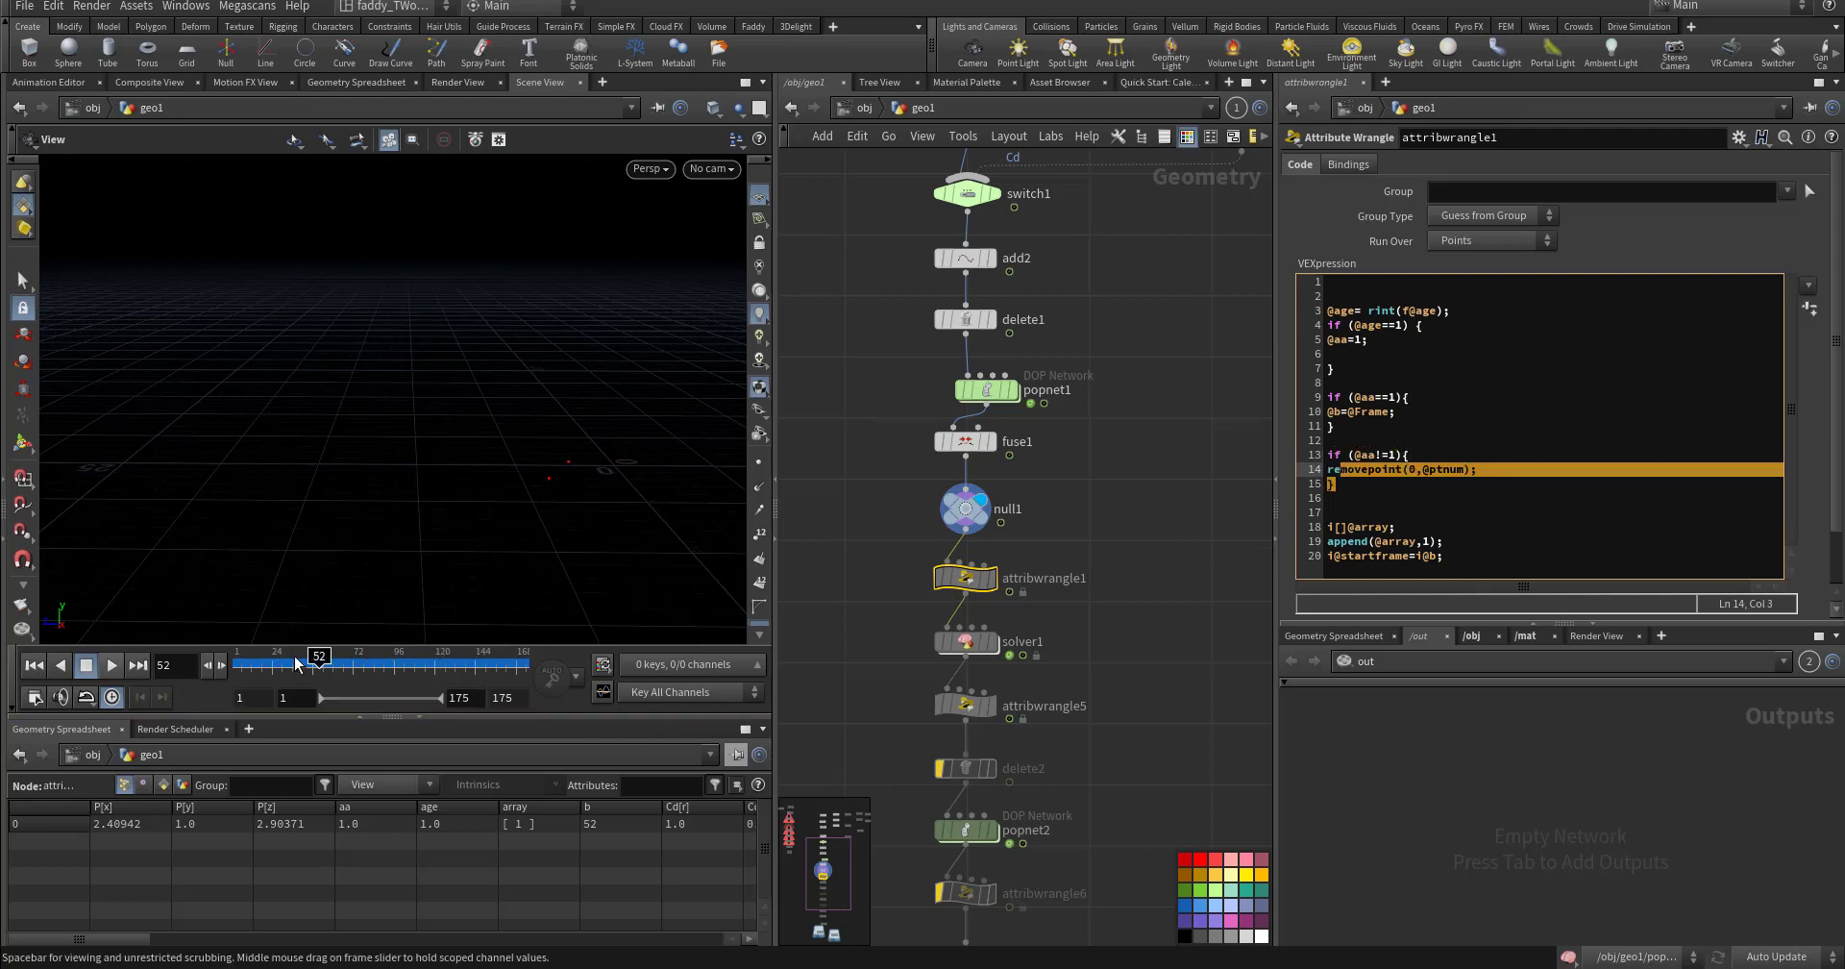
# - Display attribwrangle1's output, scrub frames 34–107 back to about 74, and select the last four VEX lines
pyautogui.moveTo(288, 657); pyautogui.dragTo(413, 658)
pyautogui.moveTo(966, 656); pyautogui.dragTo(977, 581, button='middle')
pyautogui.moveTo(1001, 574)
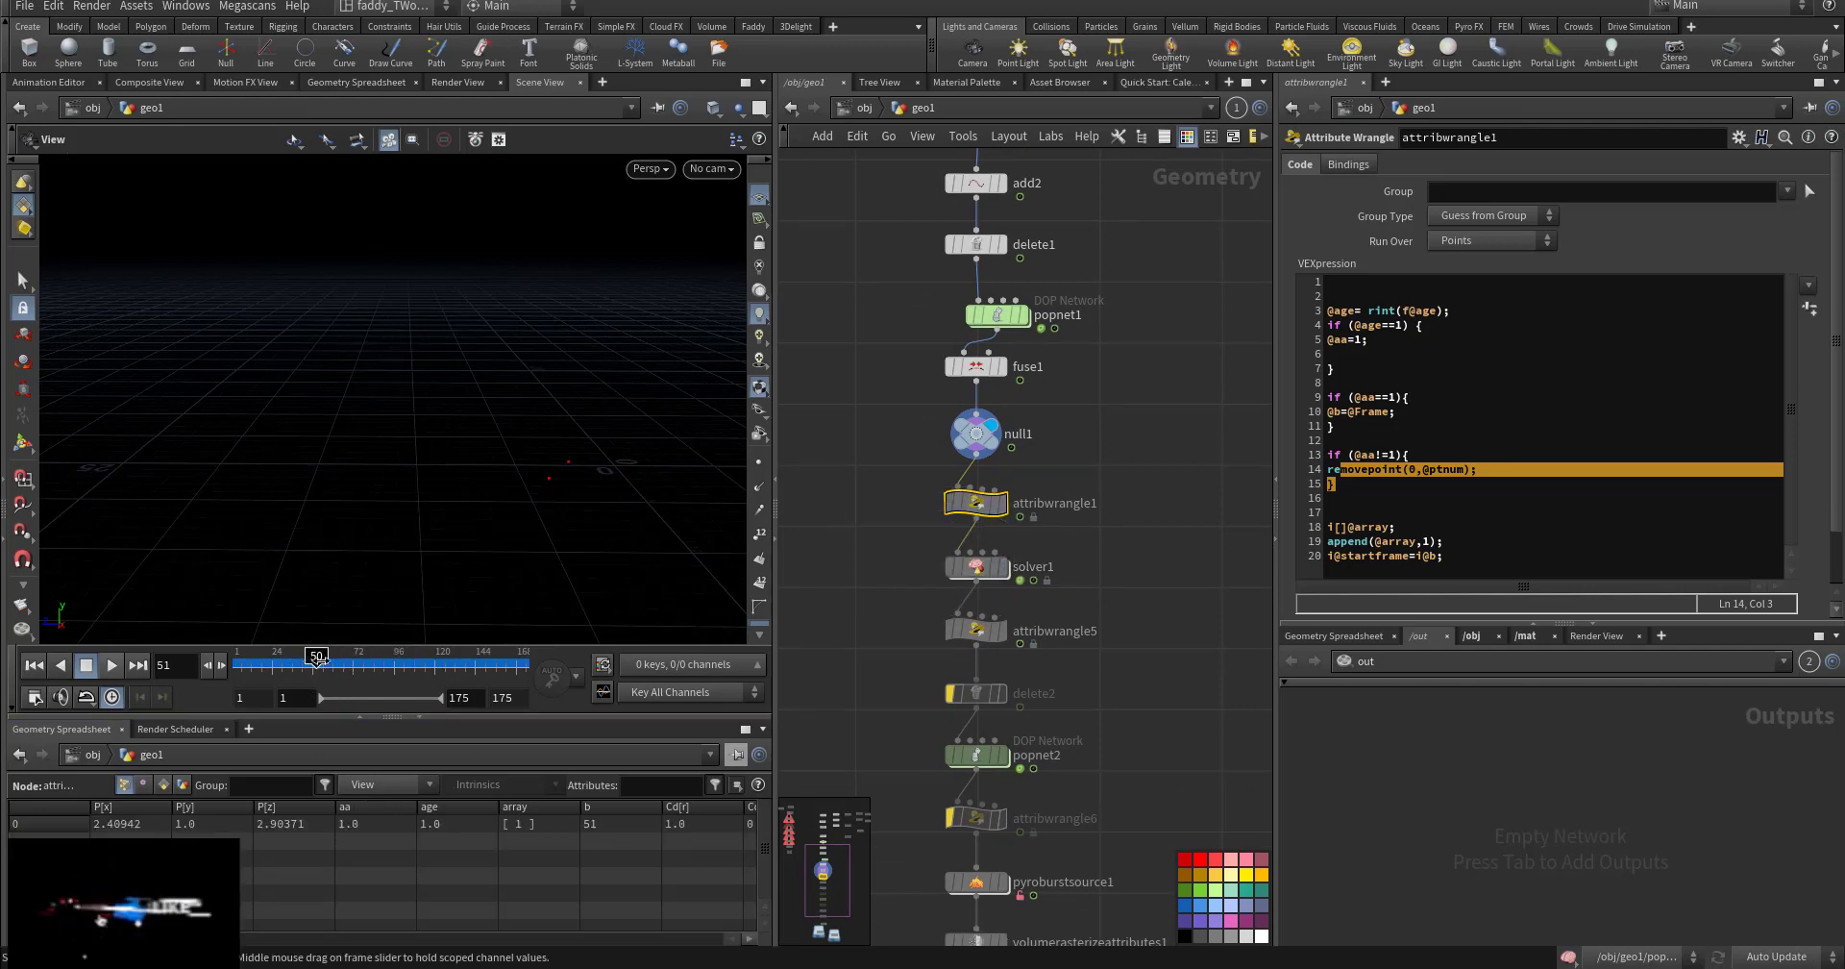
pyautogui.moveTo(412, 661)
pyautogui.mouseDown()
pyautogui.moveTo(466, 661)
pyautogui.moveTo(385, 661)
pyautogui.mouseUp()
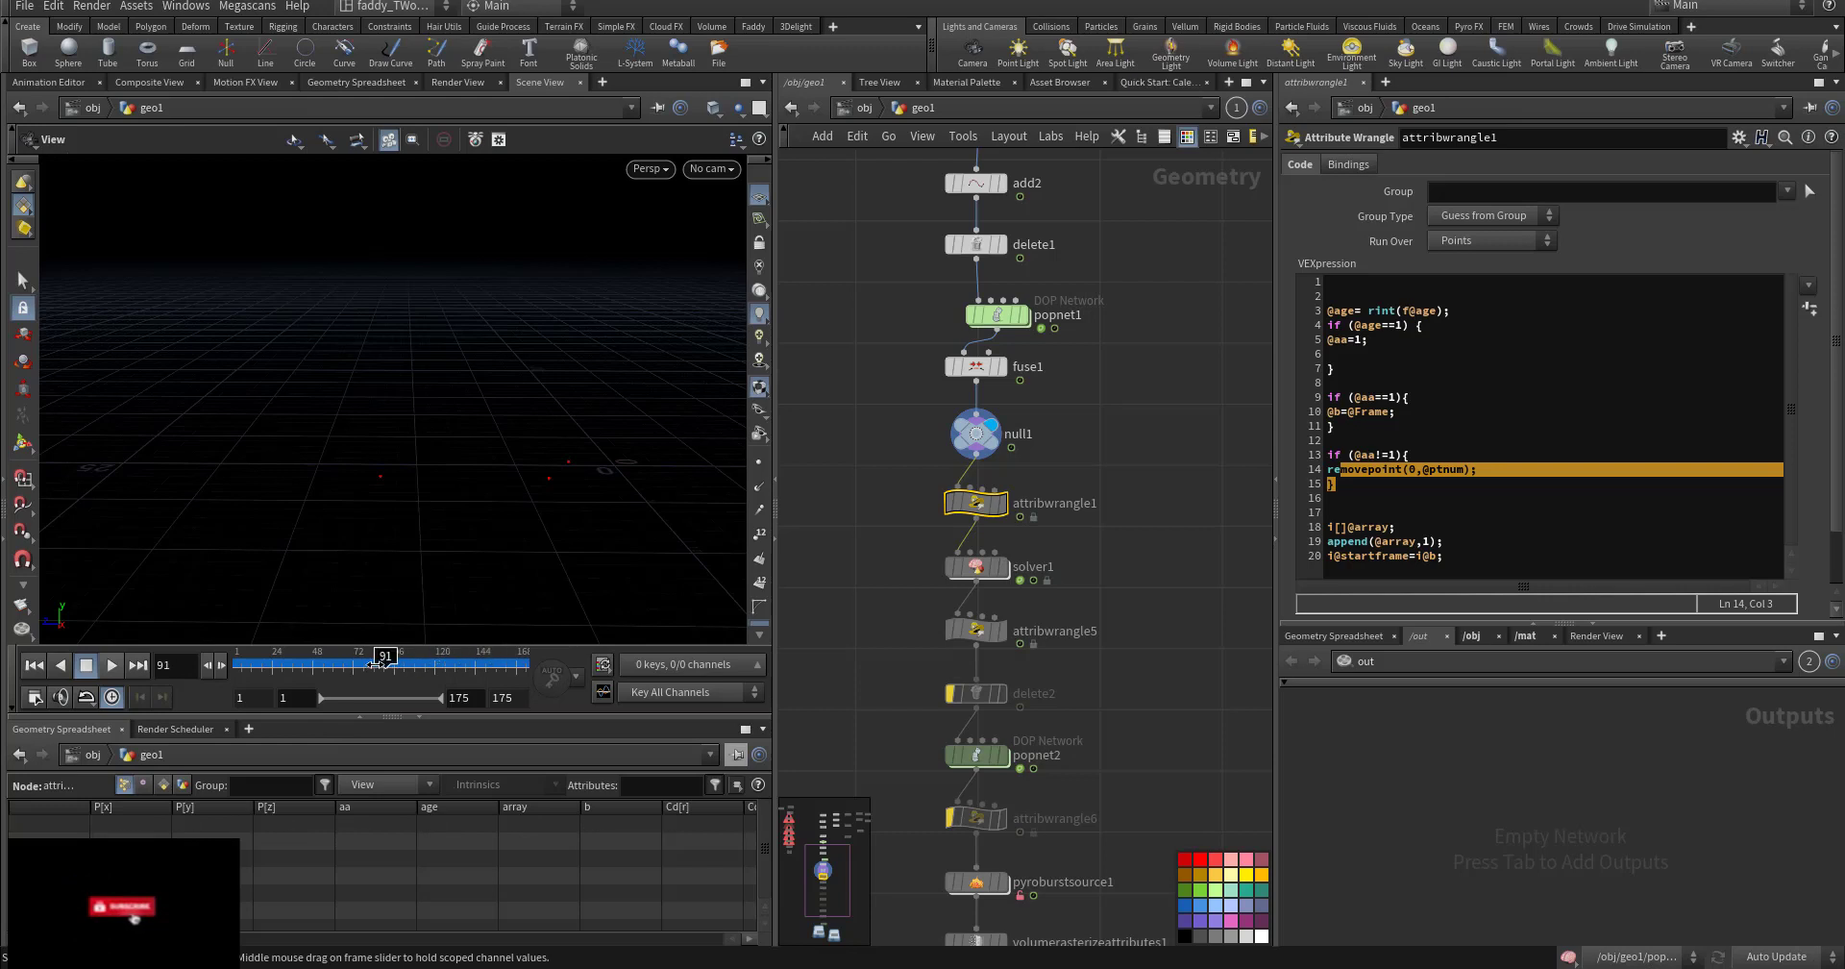
pyautogui.click(1003, 503)
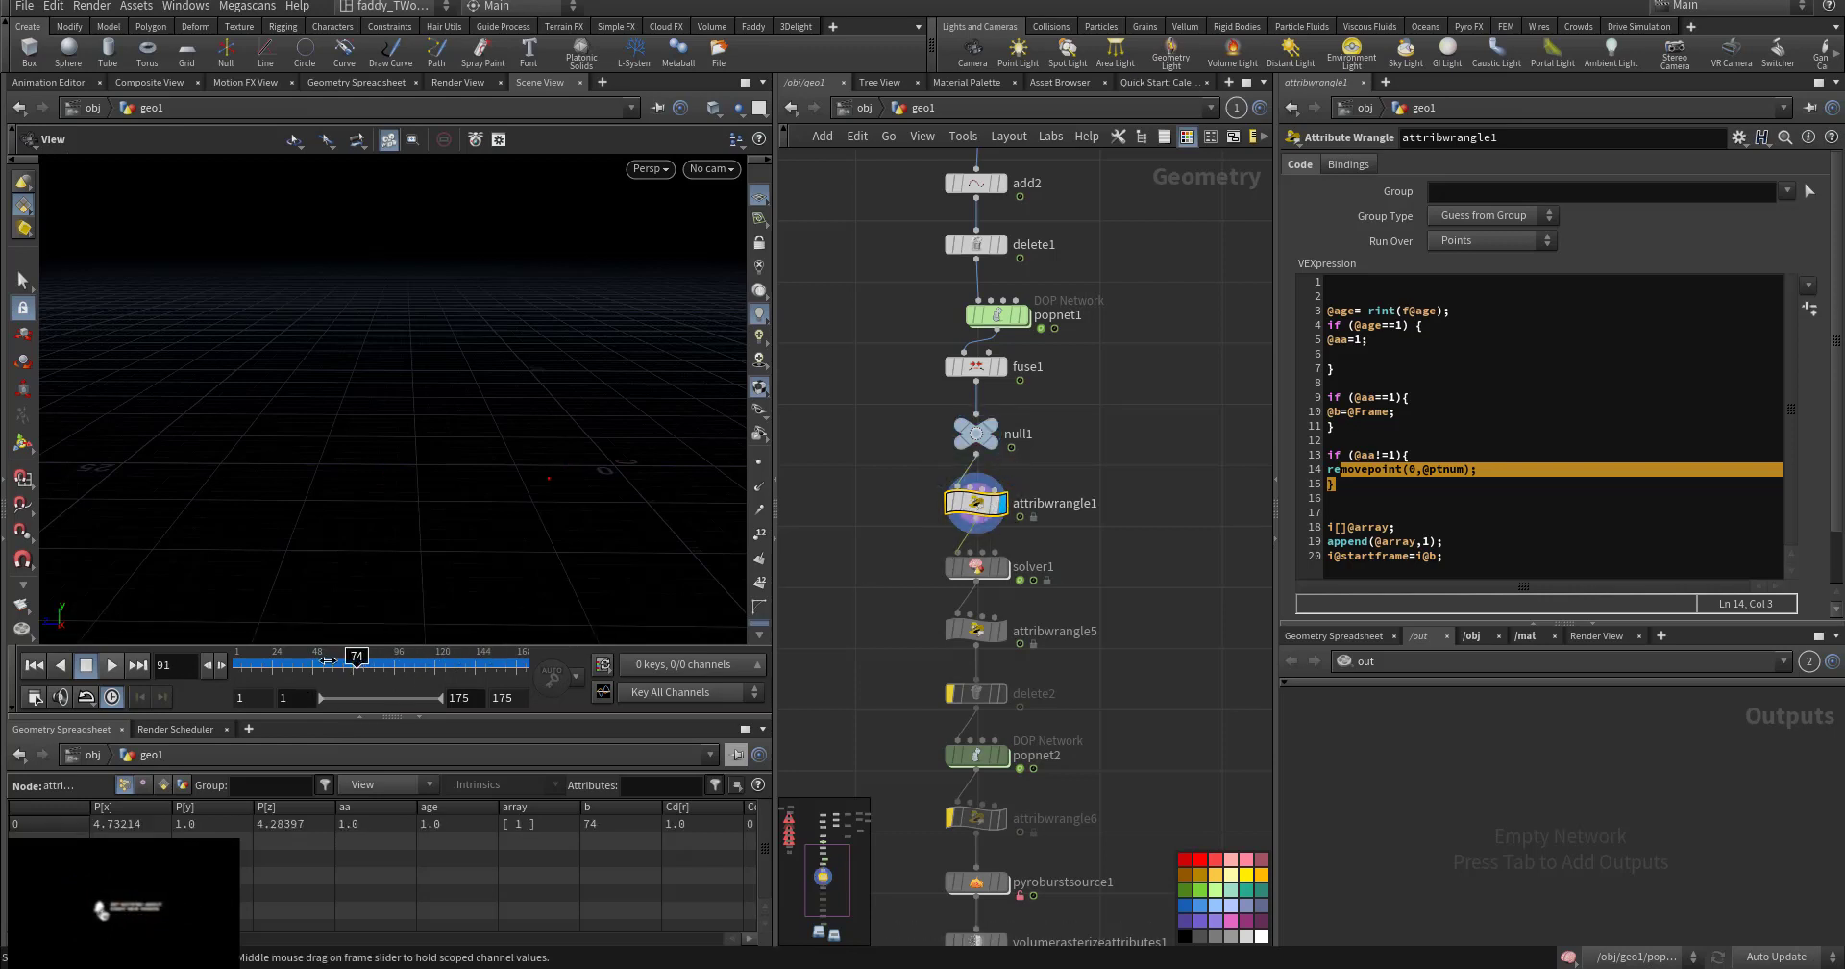
pyautogui.moveTo(386, 662); pyautogui.dragTo(348, 663)
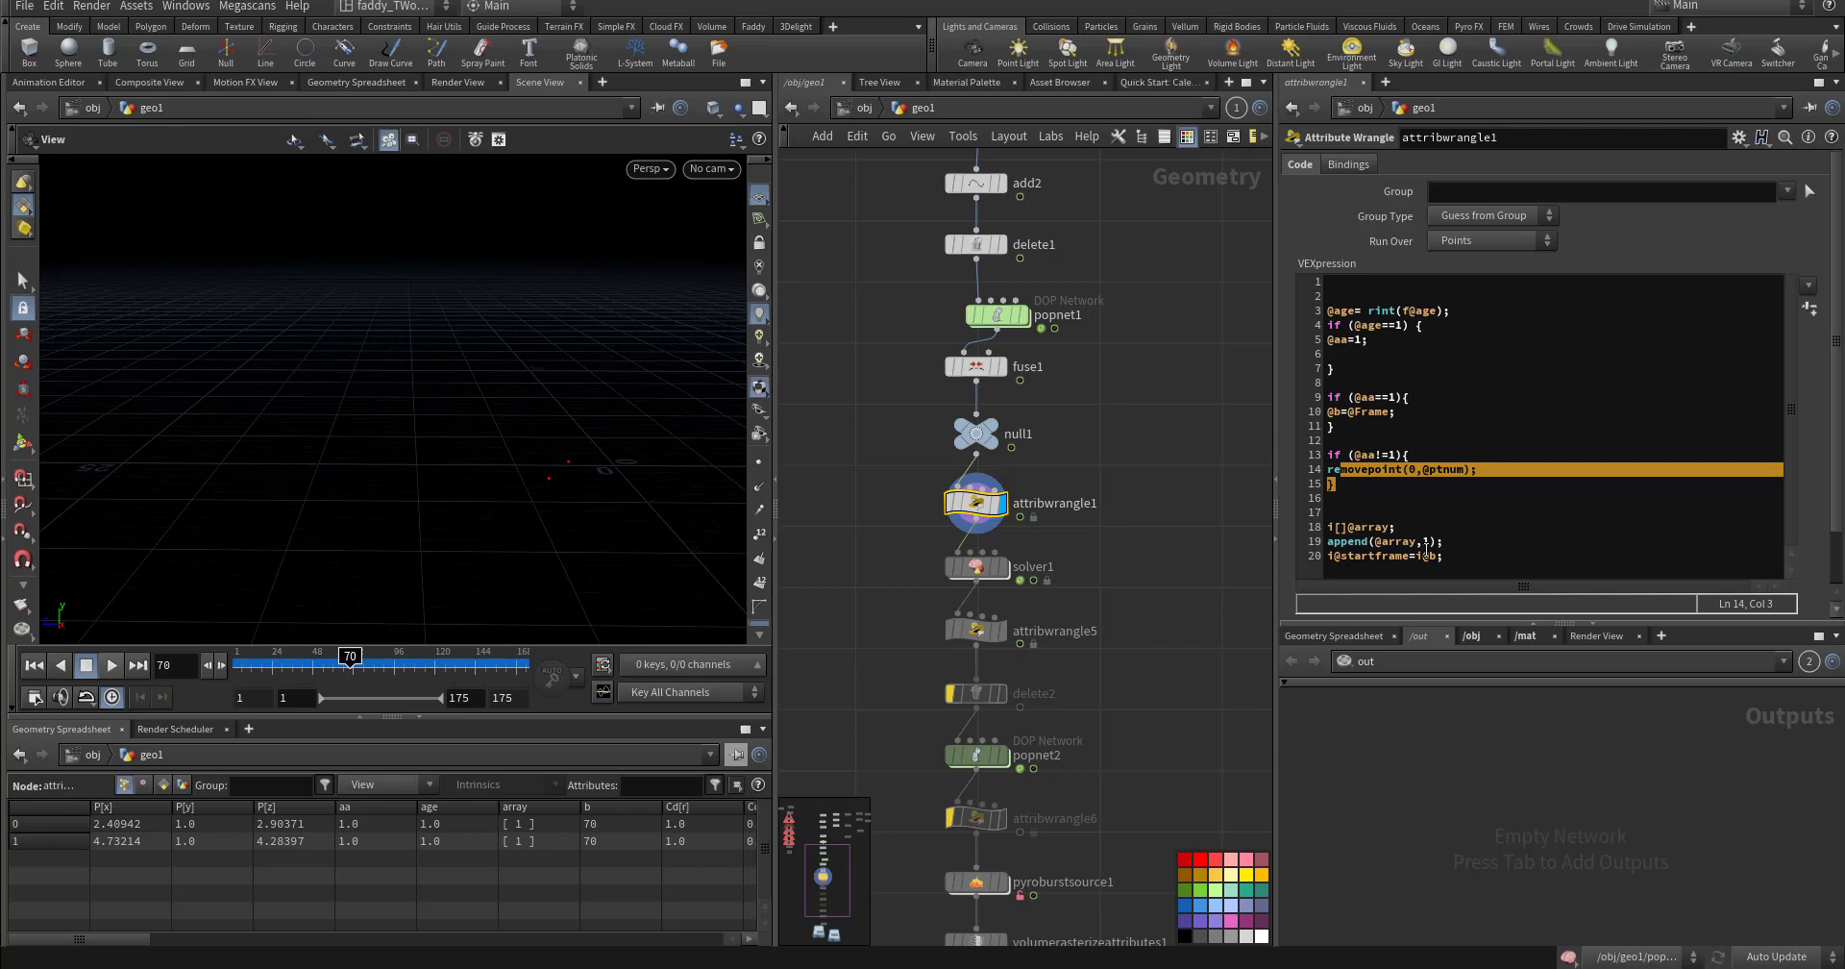
pyautogui.moveTo(1450, 559); pyautogui.dragTo(1313, 516)
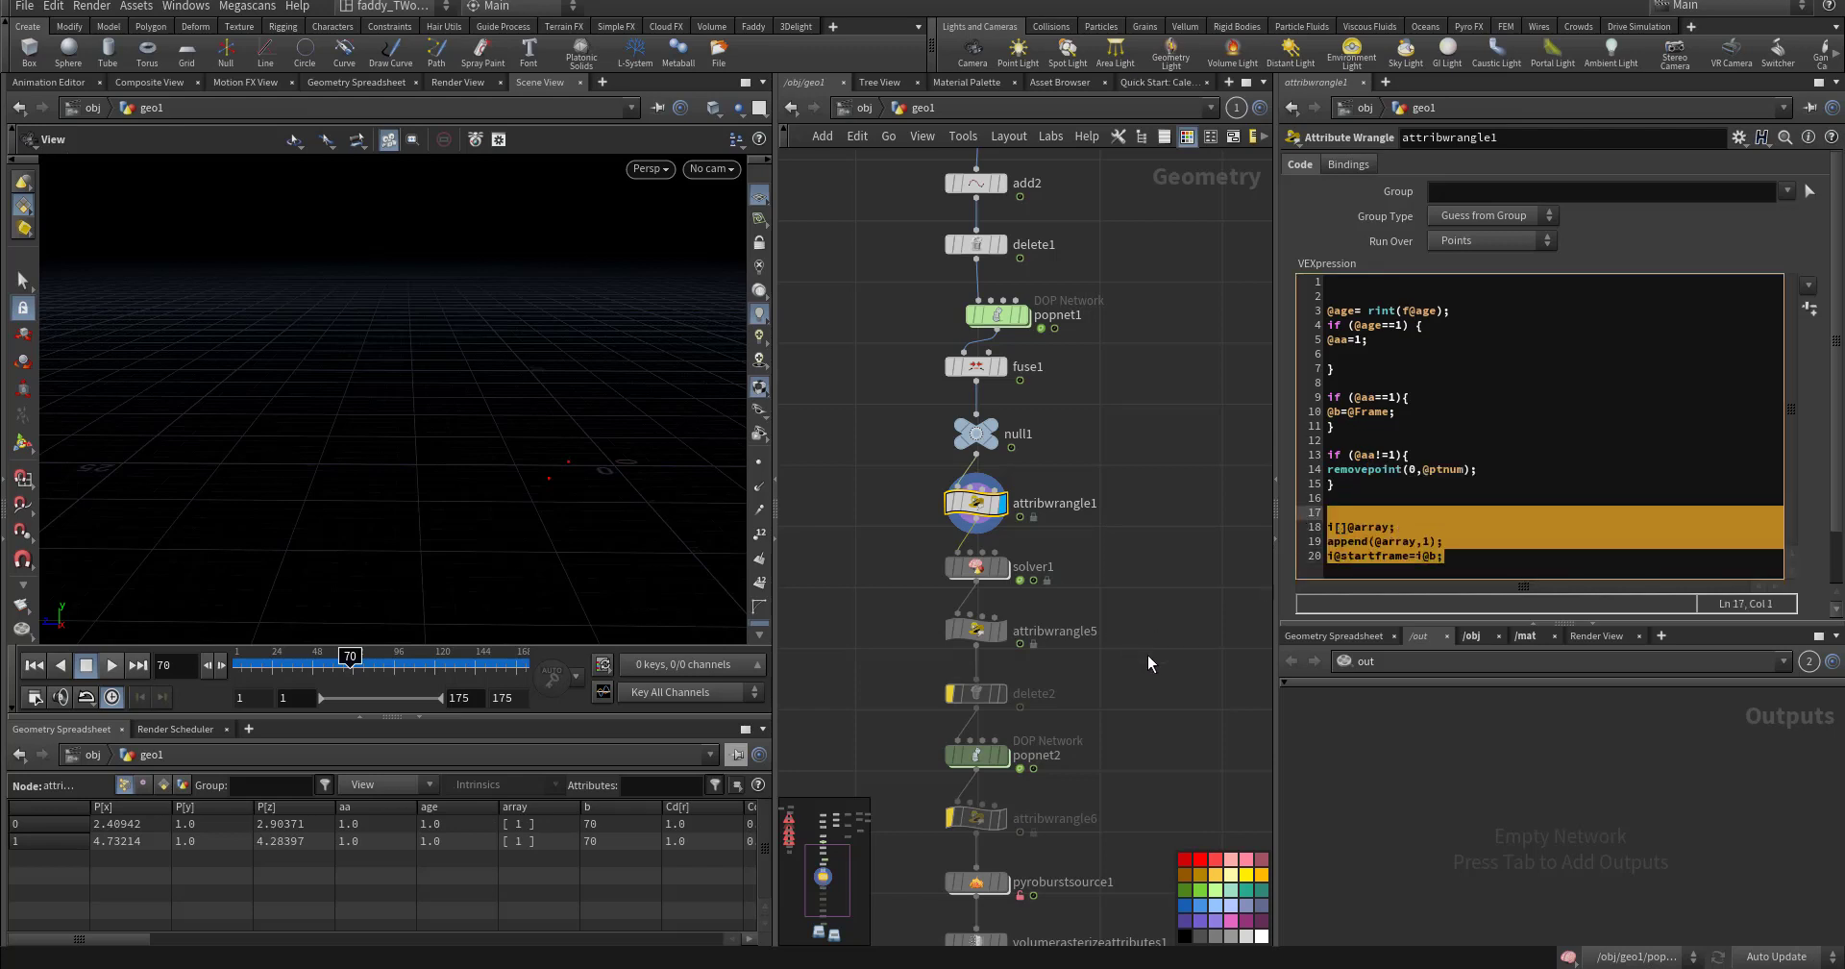
# - Inside solver1, move attribwrangle1 aside and delete it
pyautogui.scroll(-2, 1077, 634)
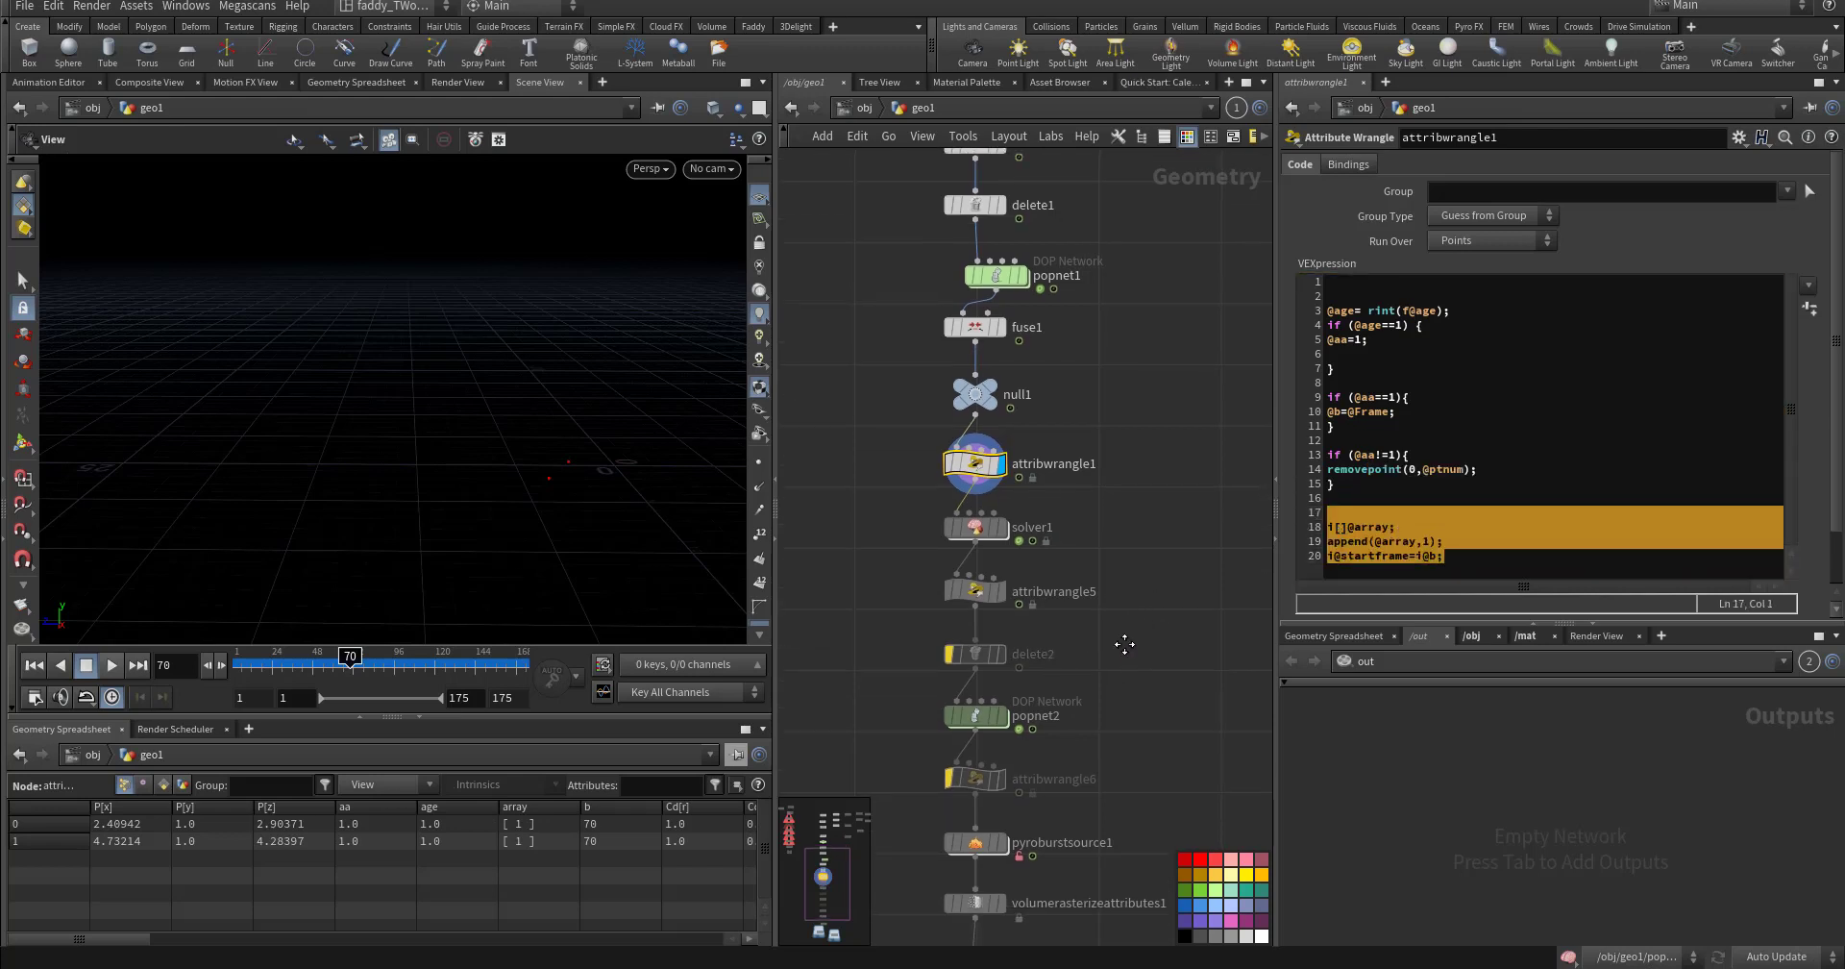
pyautogui.doubleClick(977, 515)
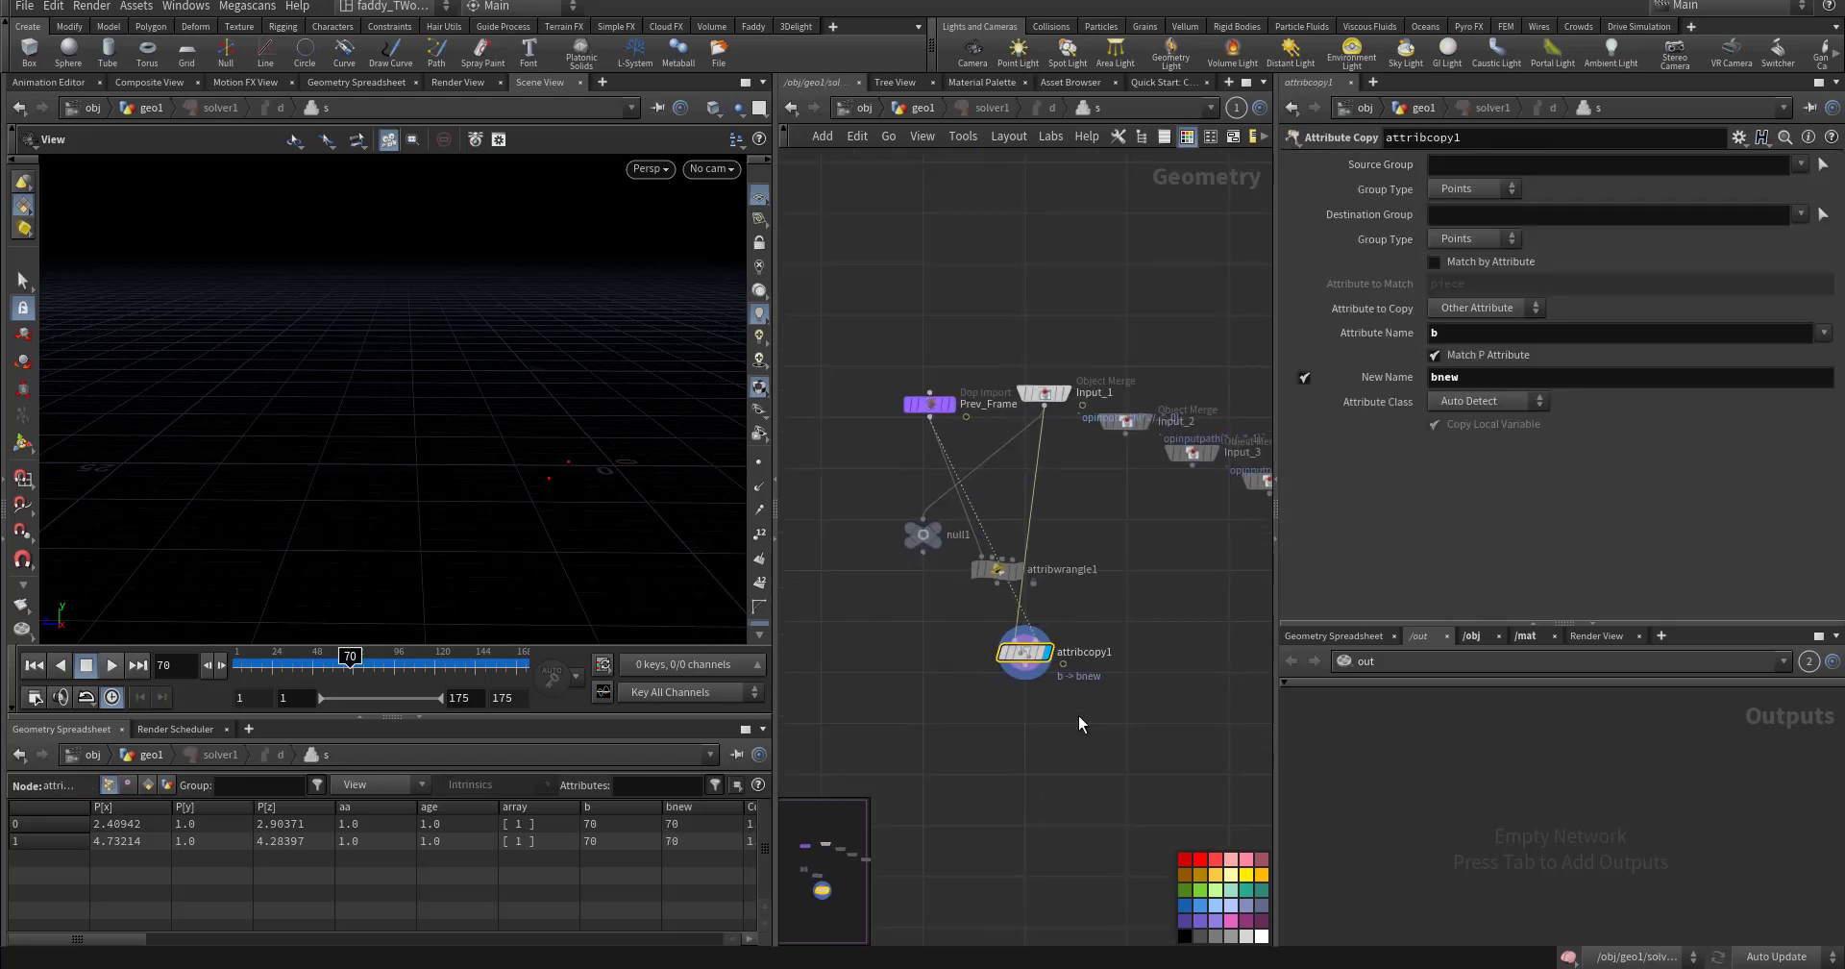
pyautogui.moveTo(1079, 714); pyautogui.dragTo(959, 663)
pyautogui.moveTo(960, 548); pyautogui.dragTo(861, 584)
pyautogui.click(896, 606)
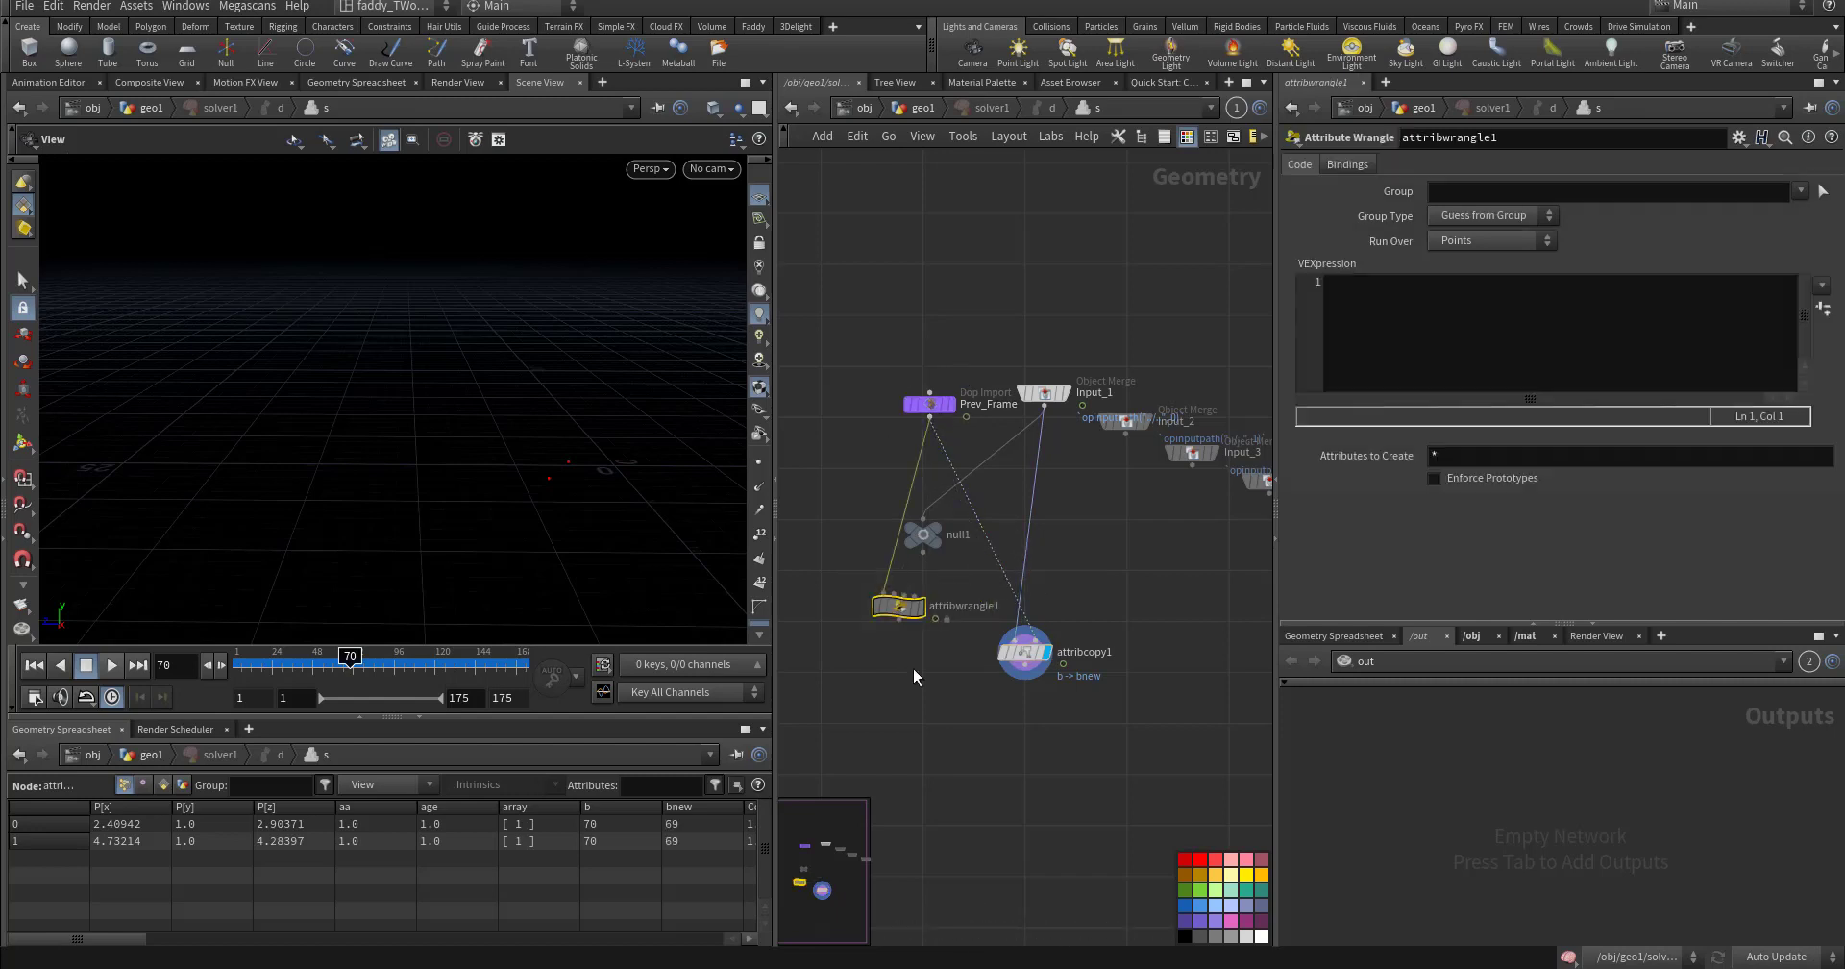
pyautogui.press('Delete')
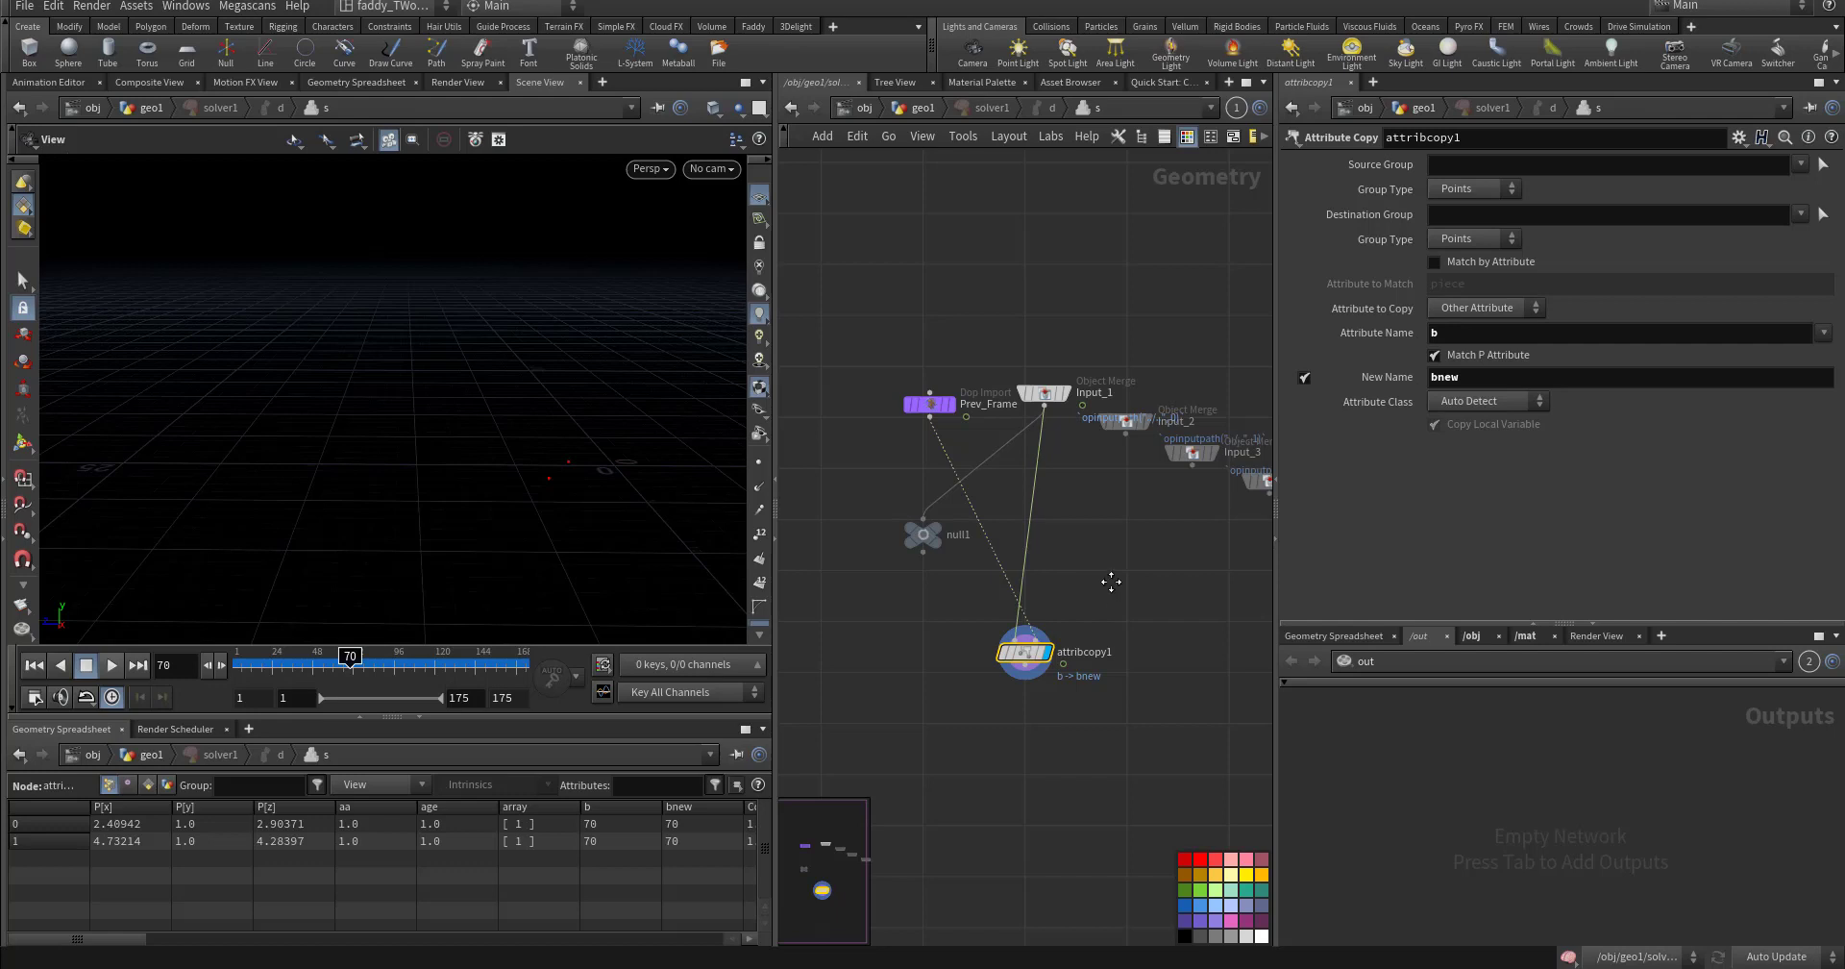
# - Confirm attribcopy1 copies b into bnew, then go back up to geo1
pyautogui.scroll(2, 1100, 567)
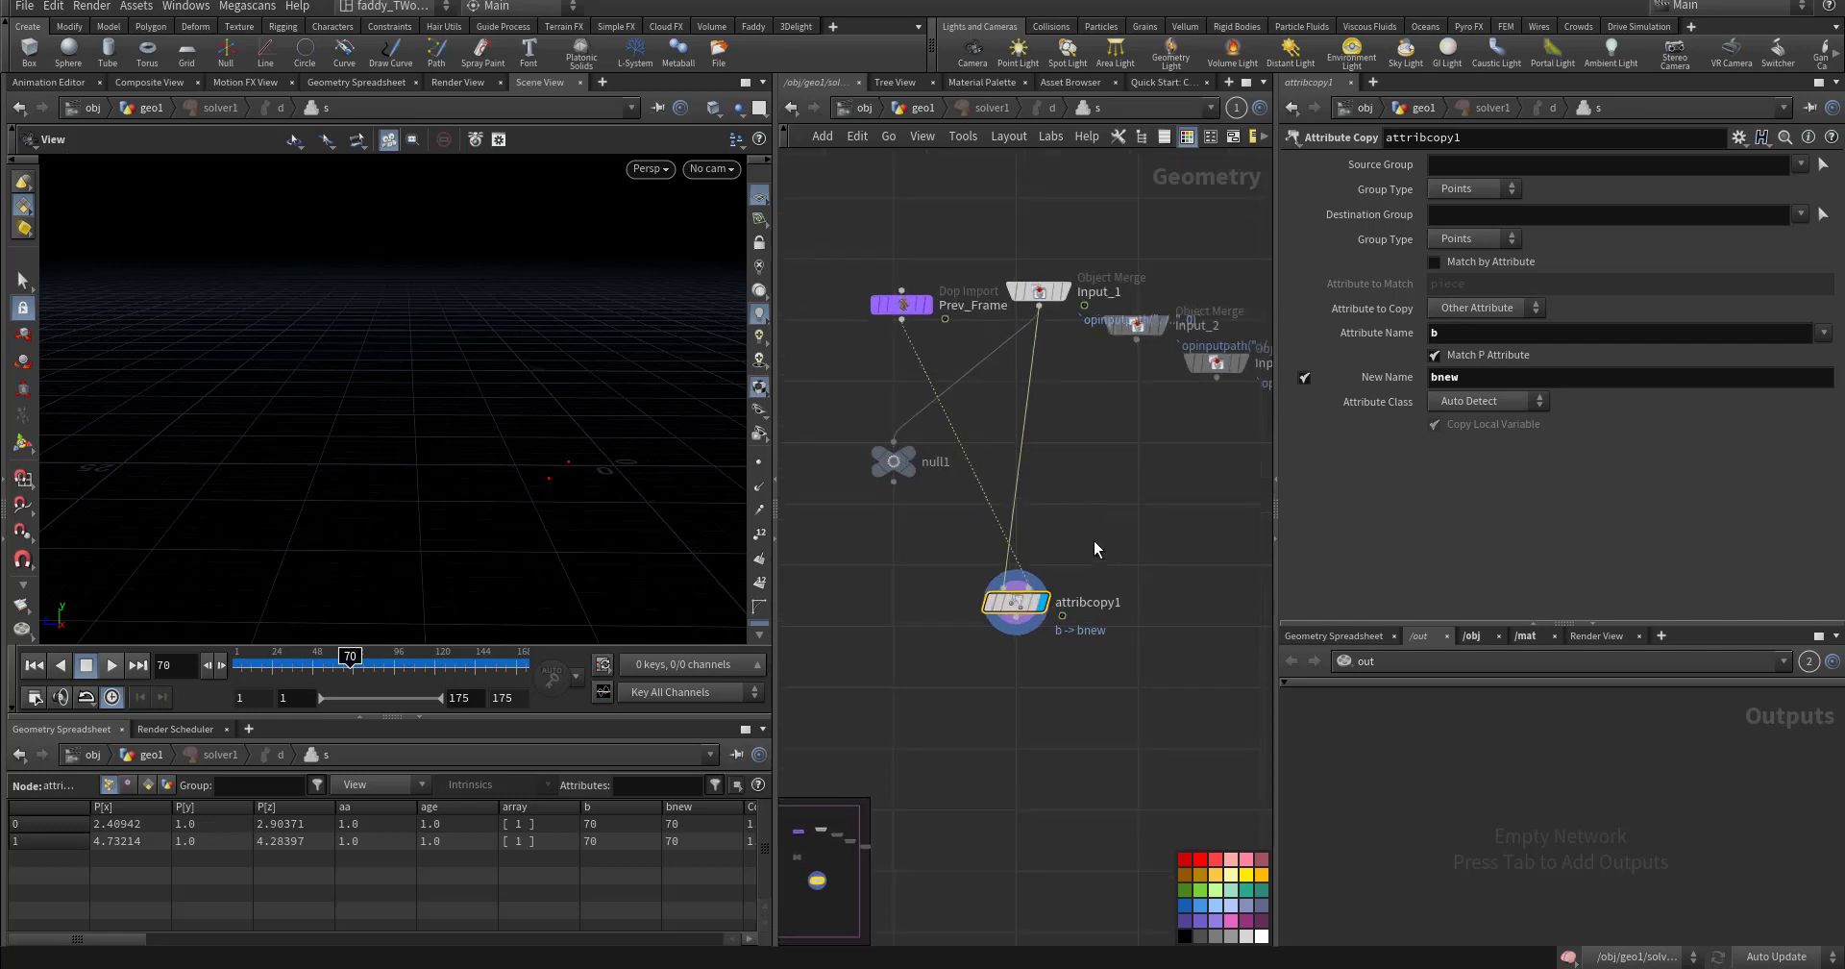
pyautogui.click(1460, 331)
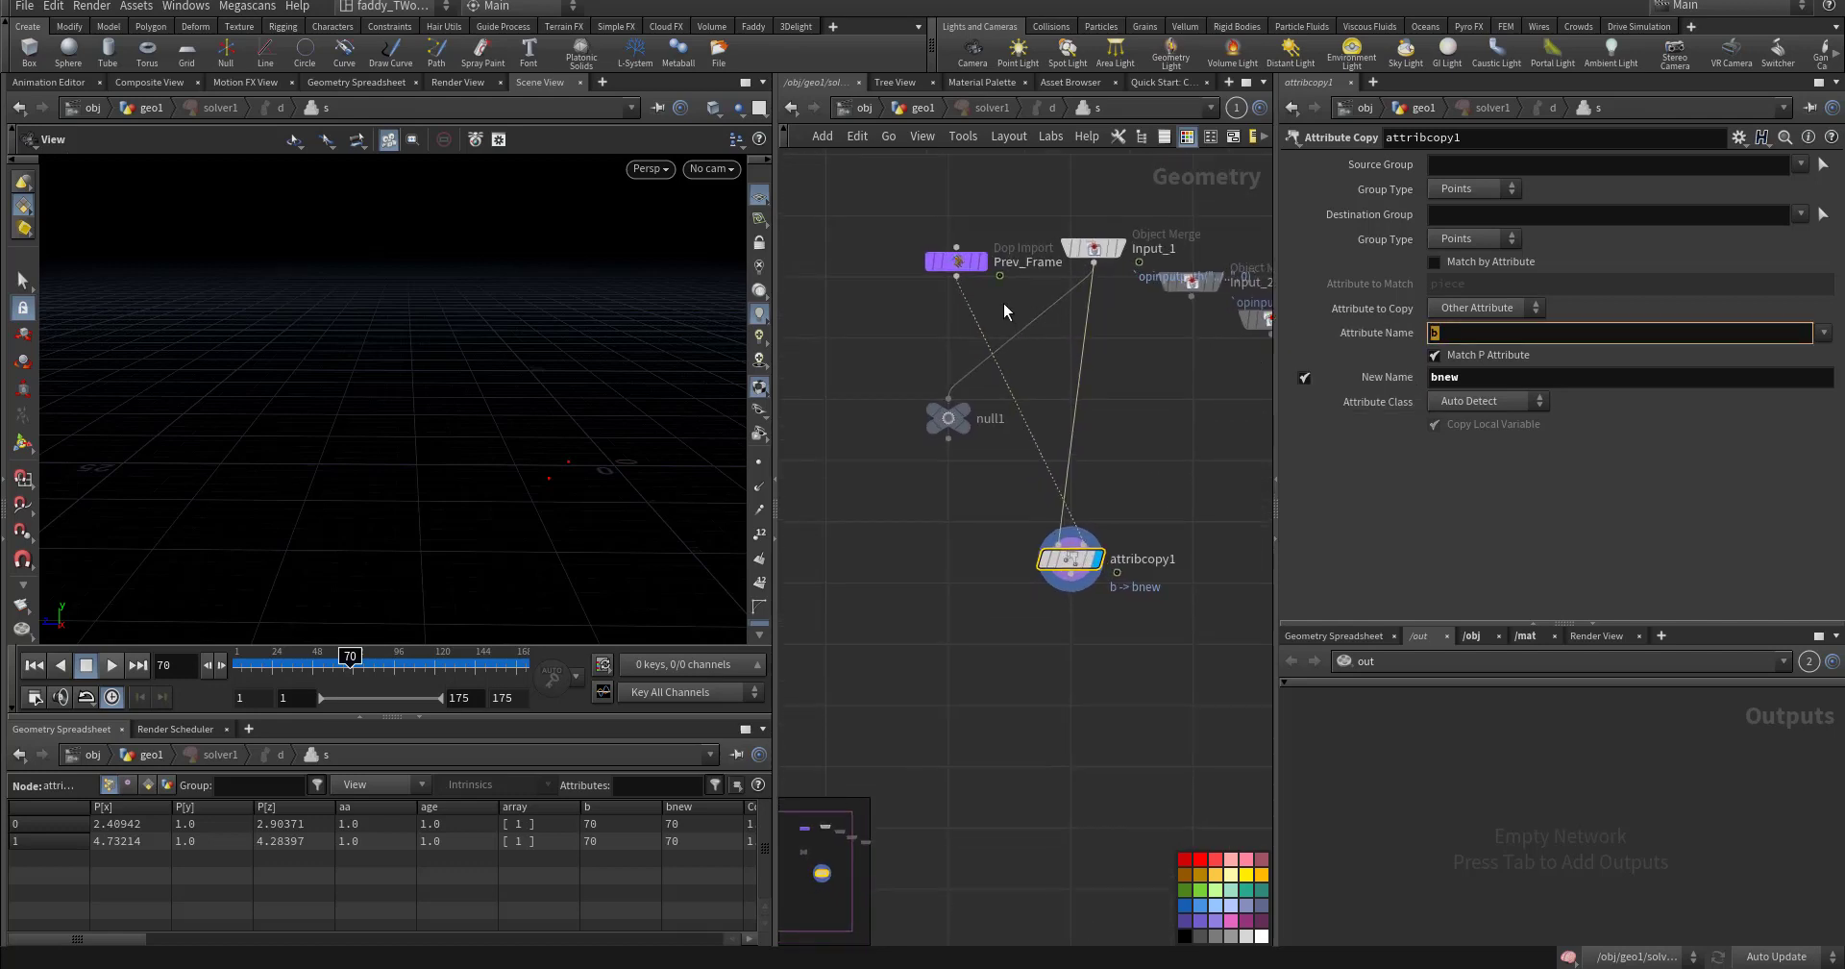
pyautogui.moveTo(988, 273)
pyautogui.click(1455, 377)
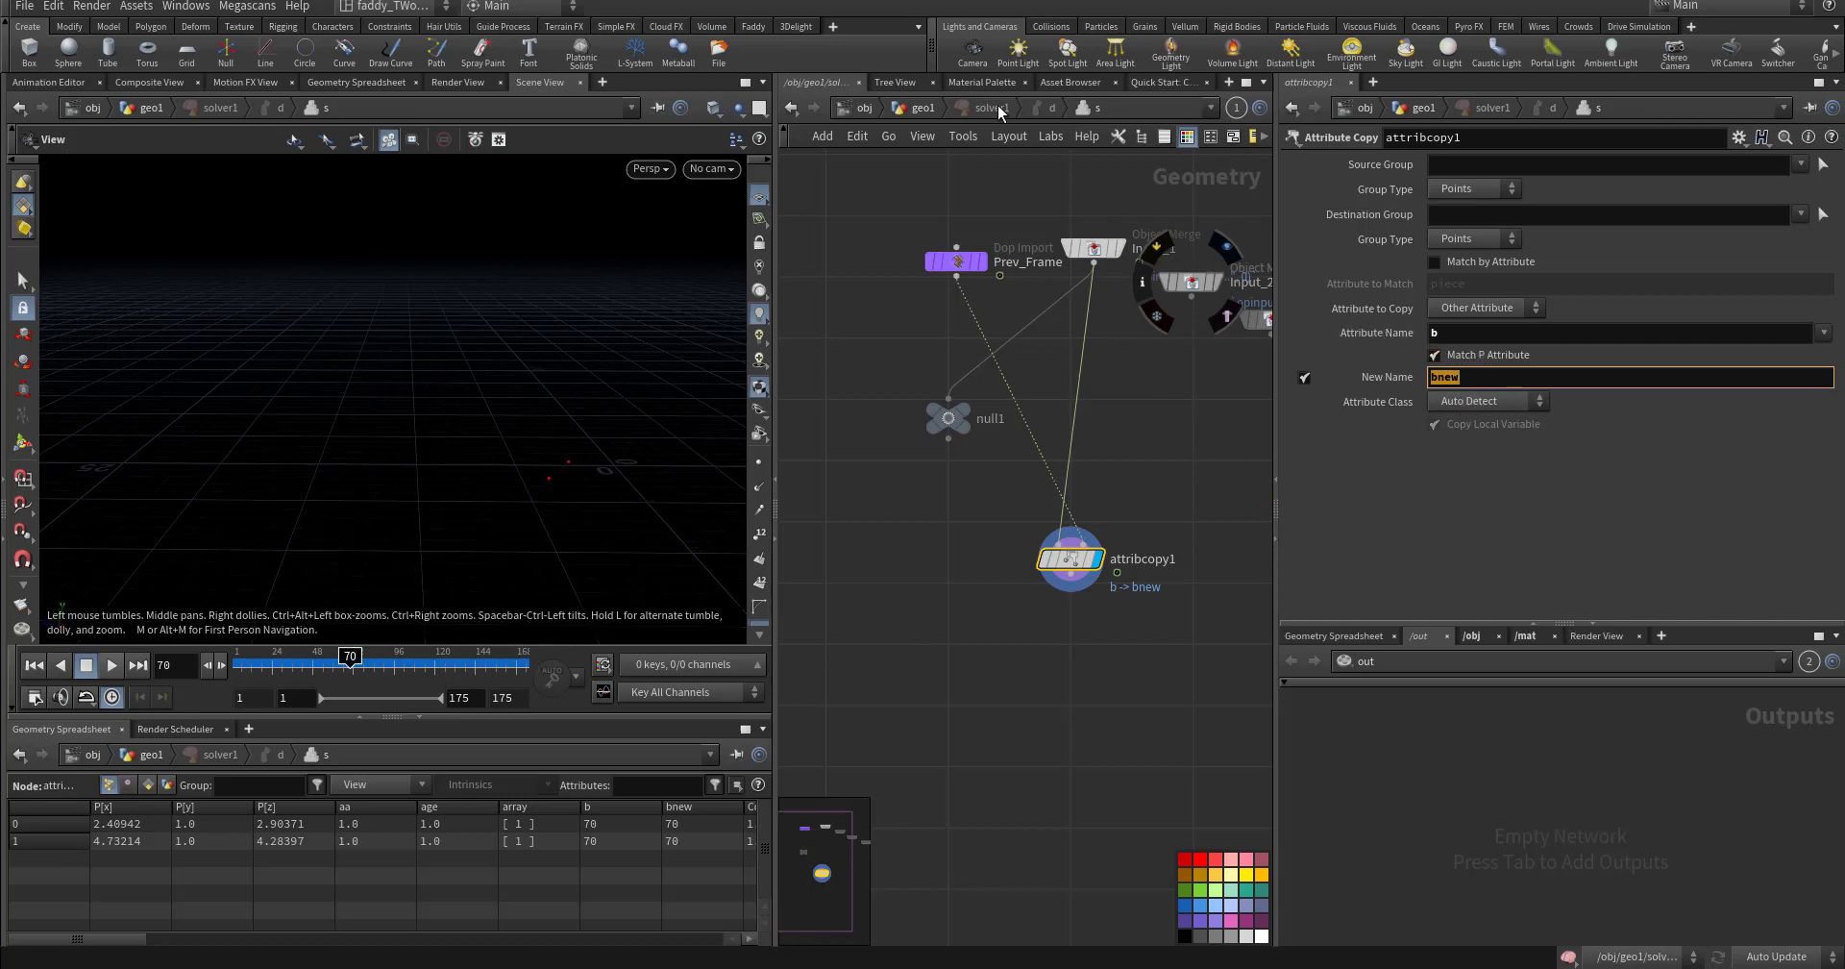
pyautogui.click(792, 105)
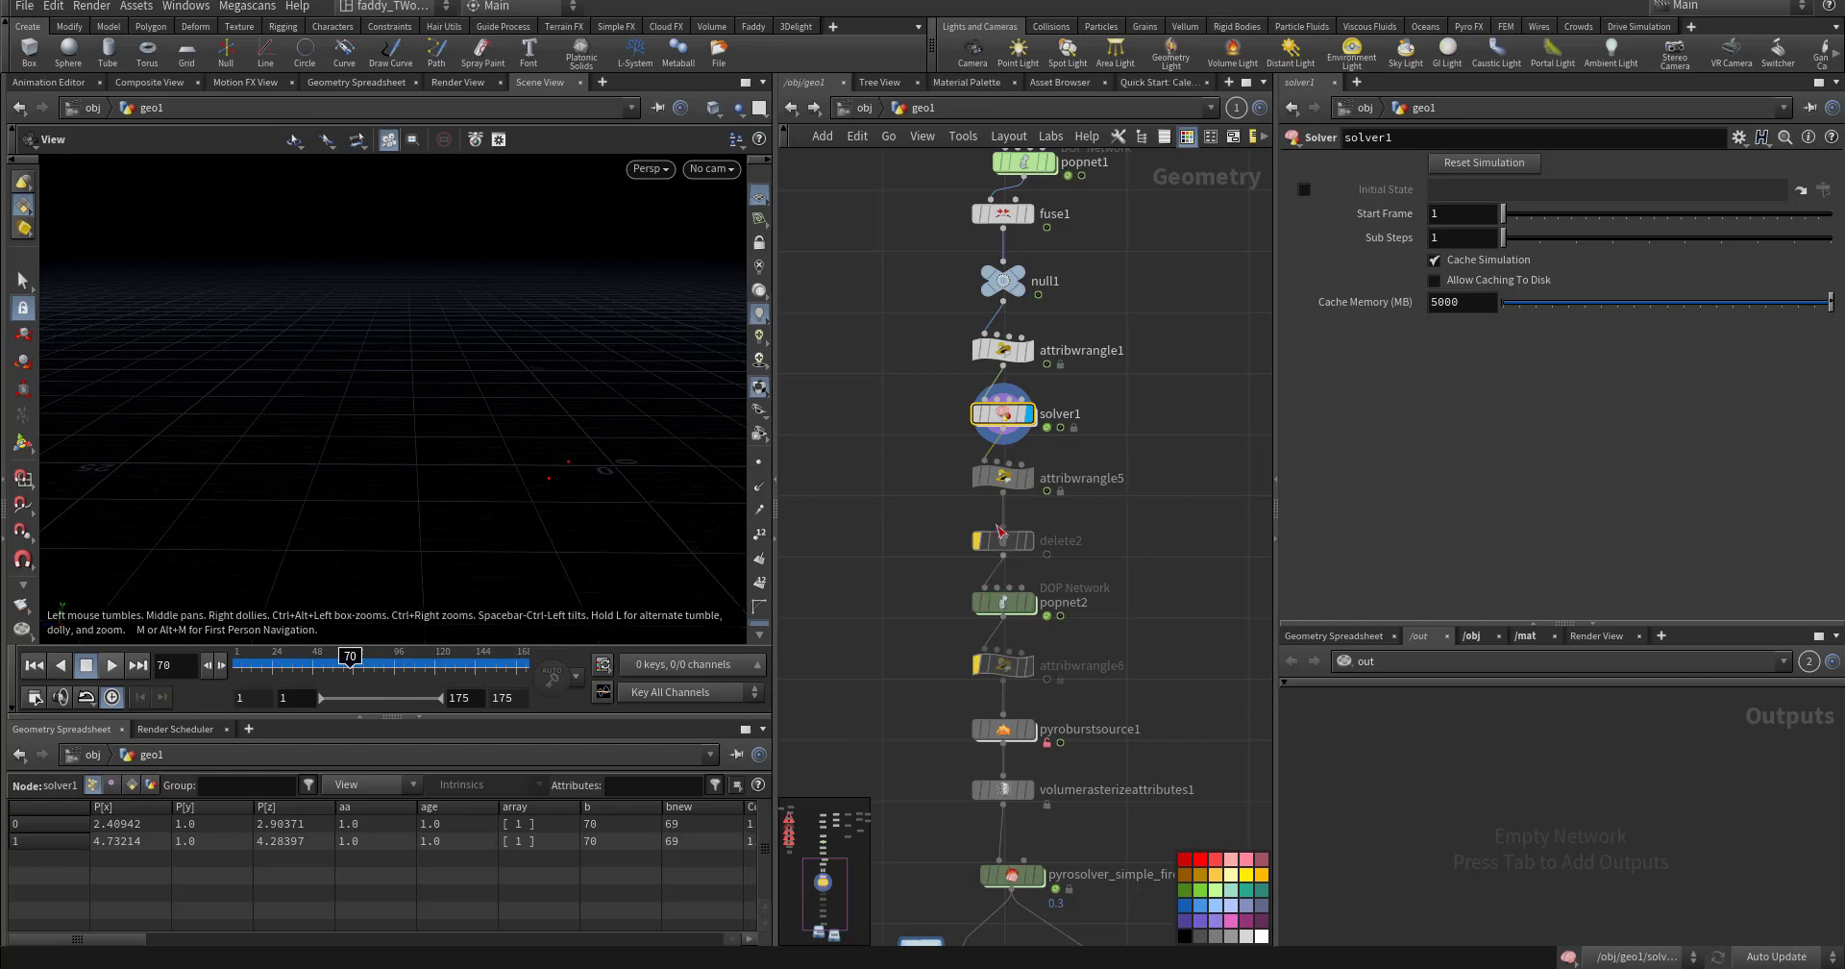
# - Select attribwrangle5 and step between frames 47, 48 and 49 comparing points in the spreadsheet
pyautogui.click(1003, 476)
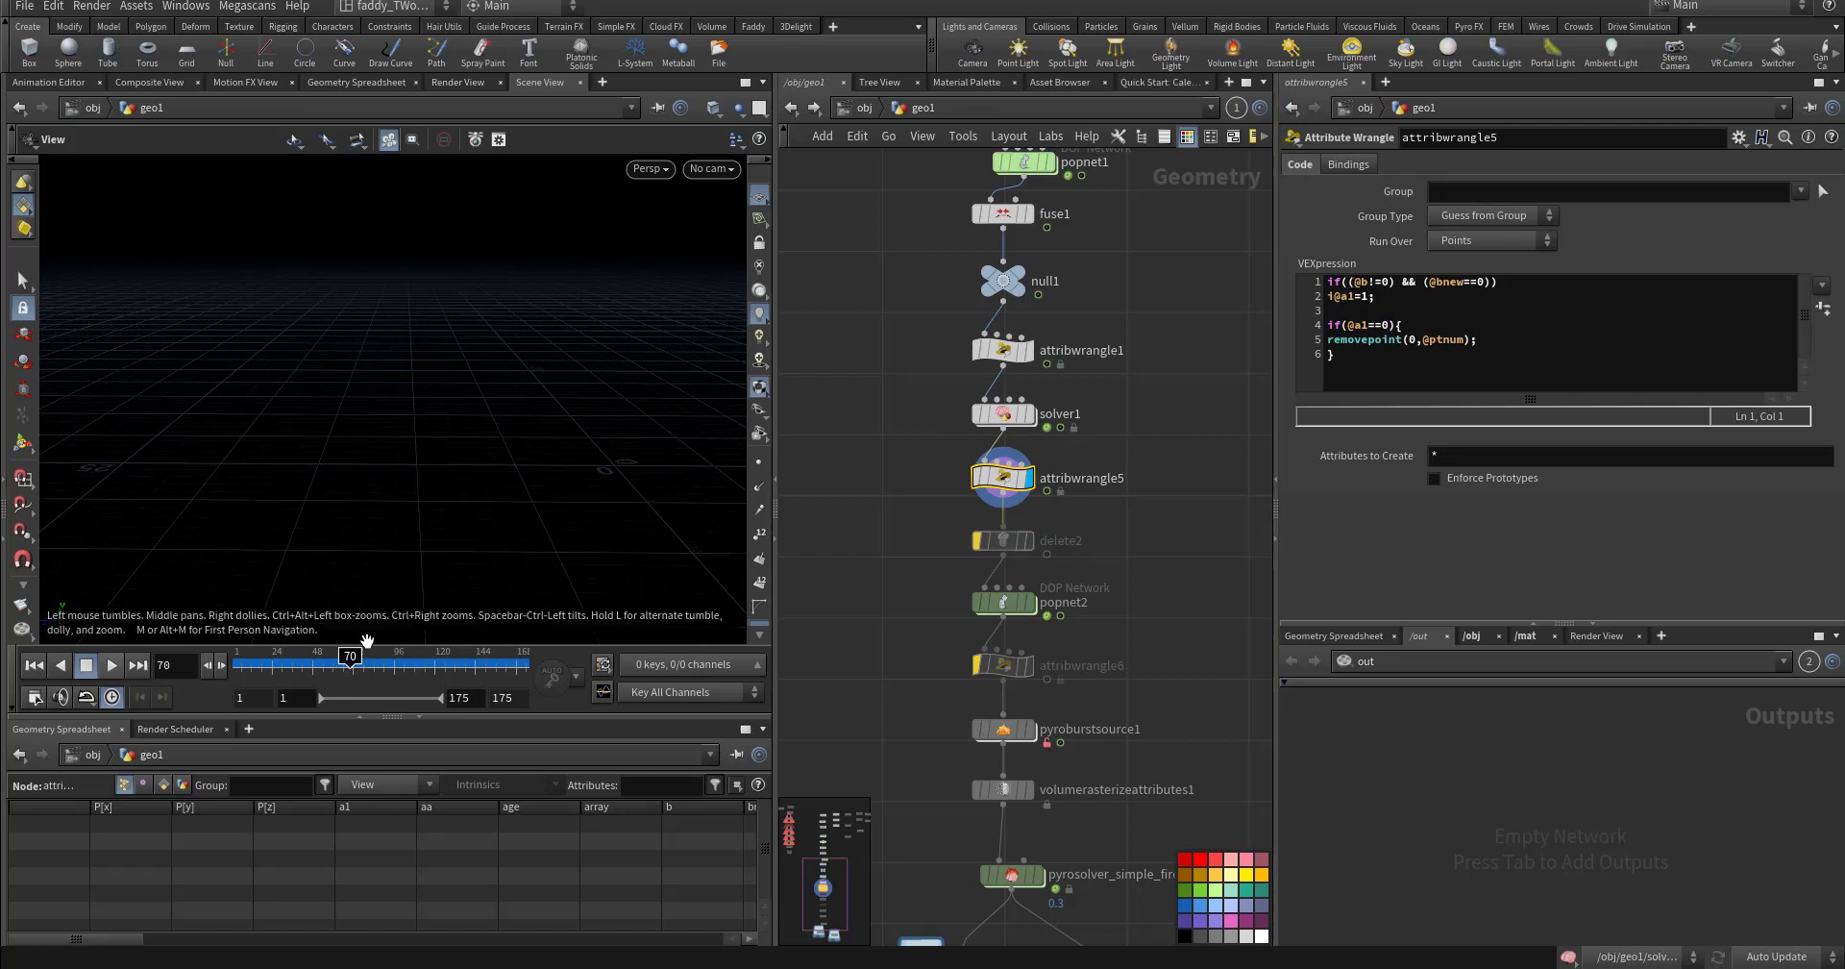
pyautogui.moveTo(325, 664); pyautogui.dragTo(313, 664)
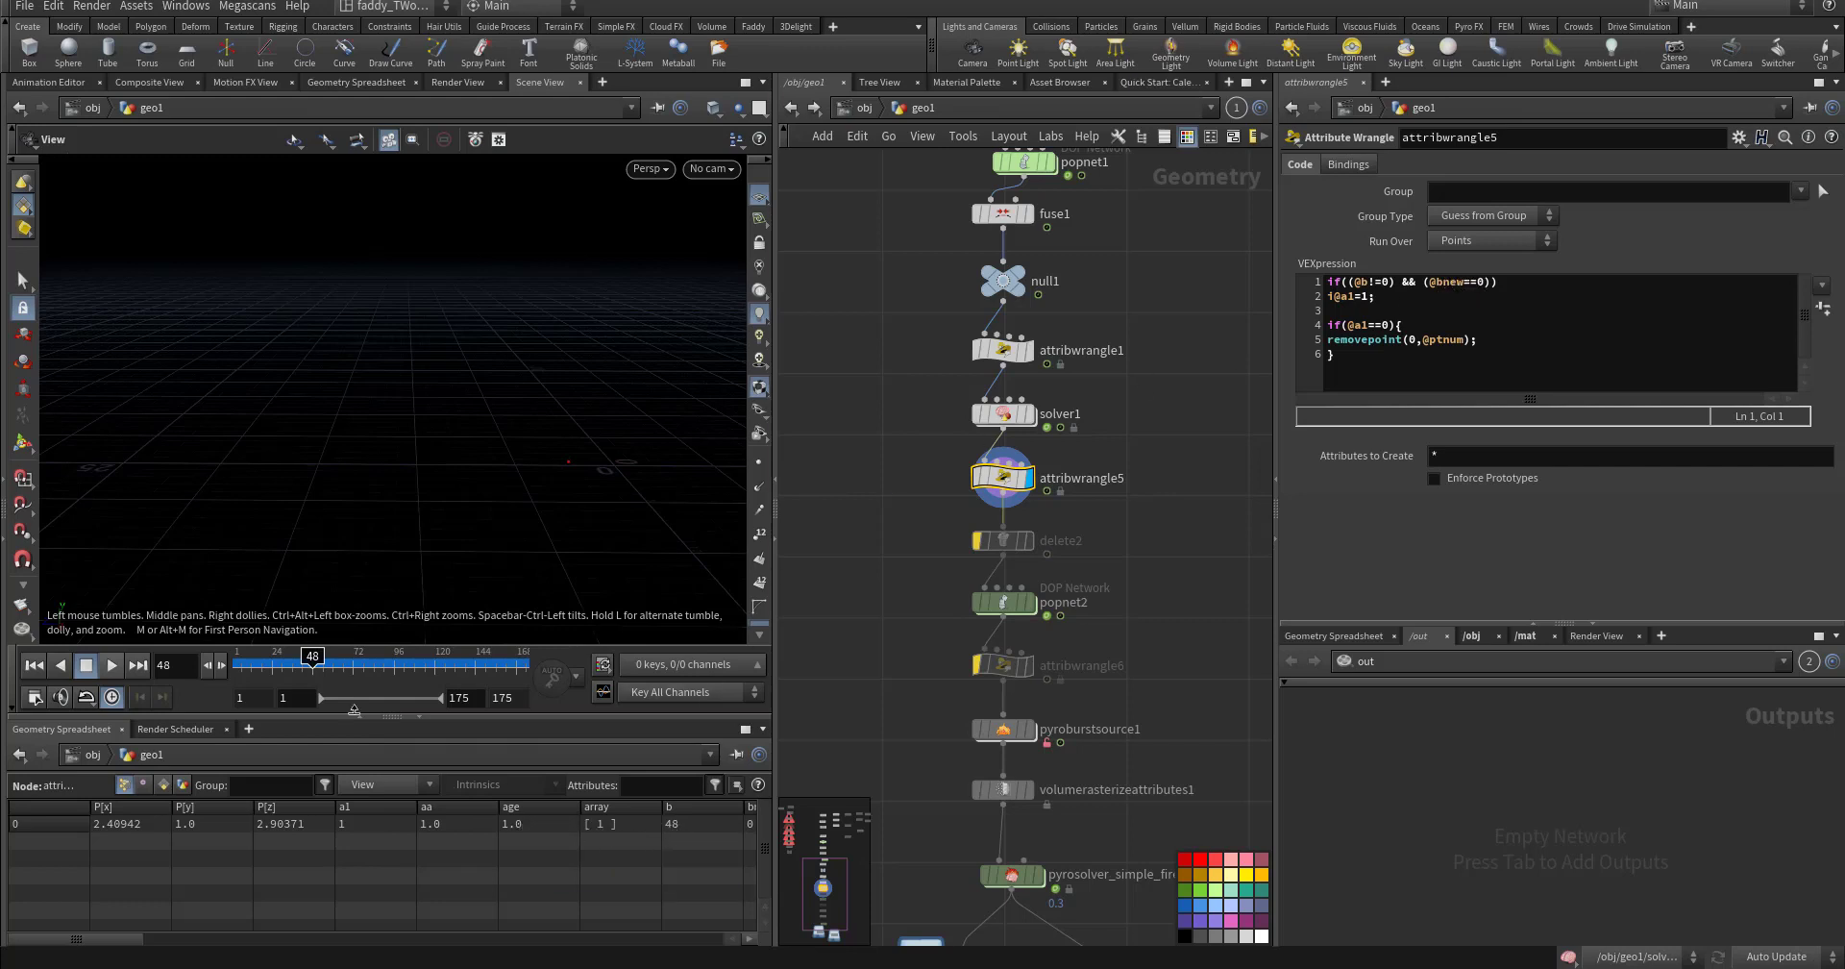
pyautogui.click(204, 665)
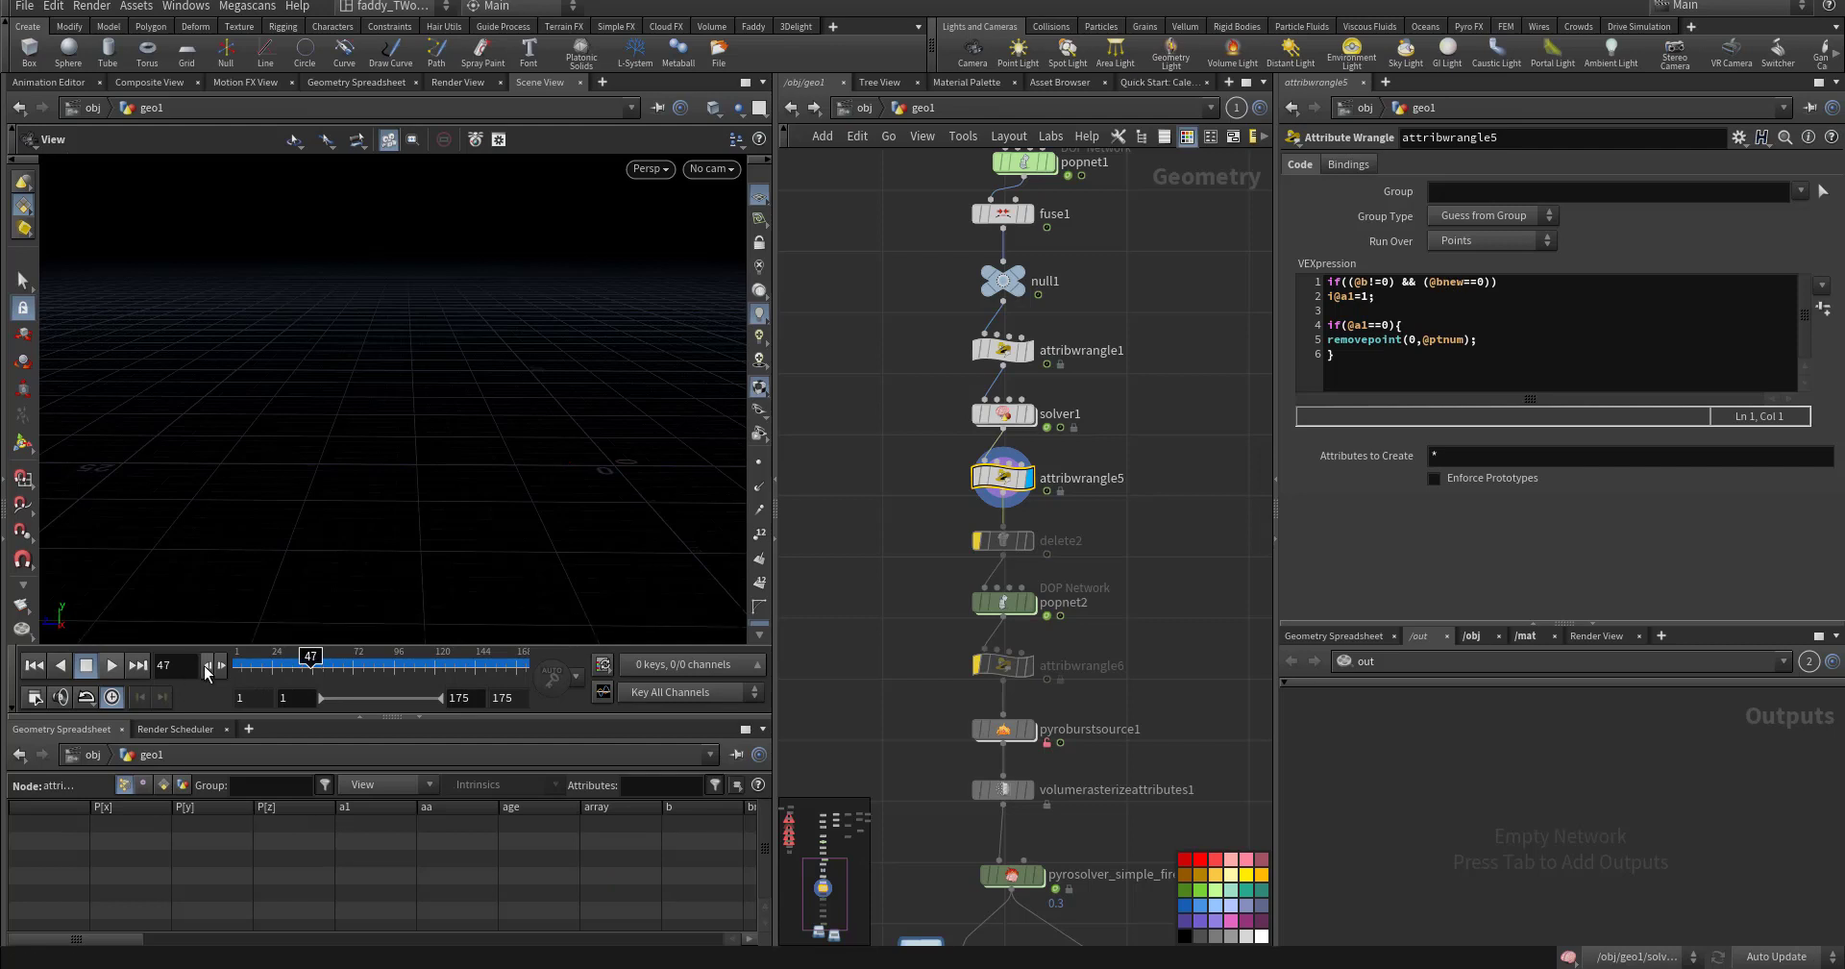
pyautogui.click(221, 667)
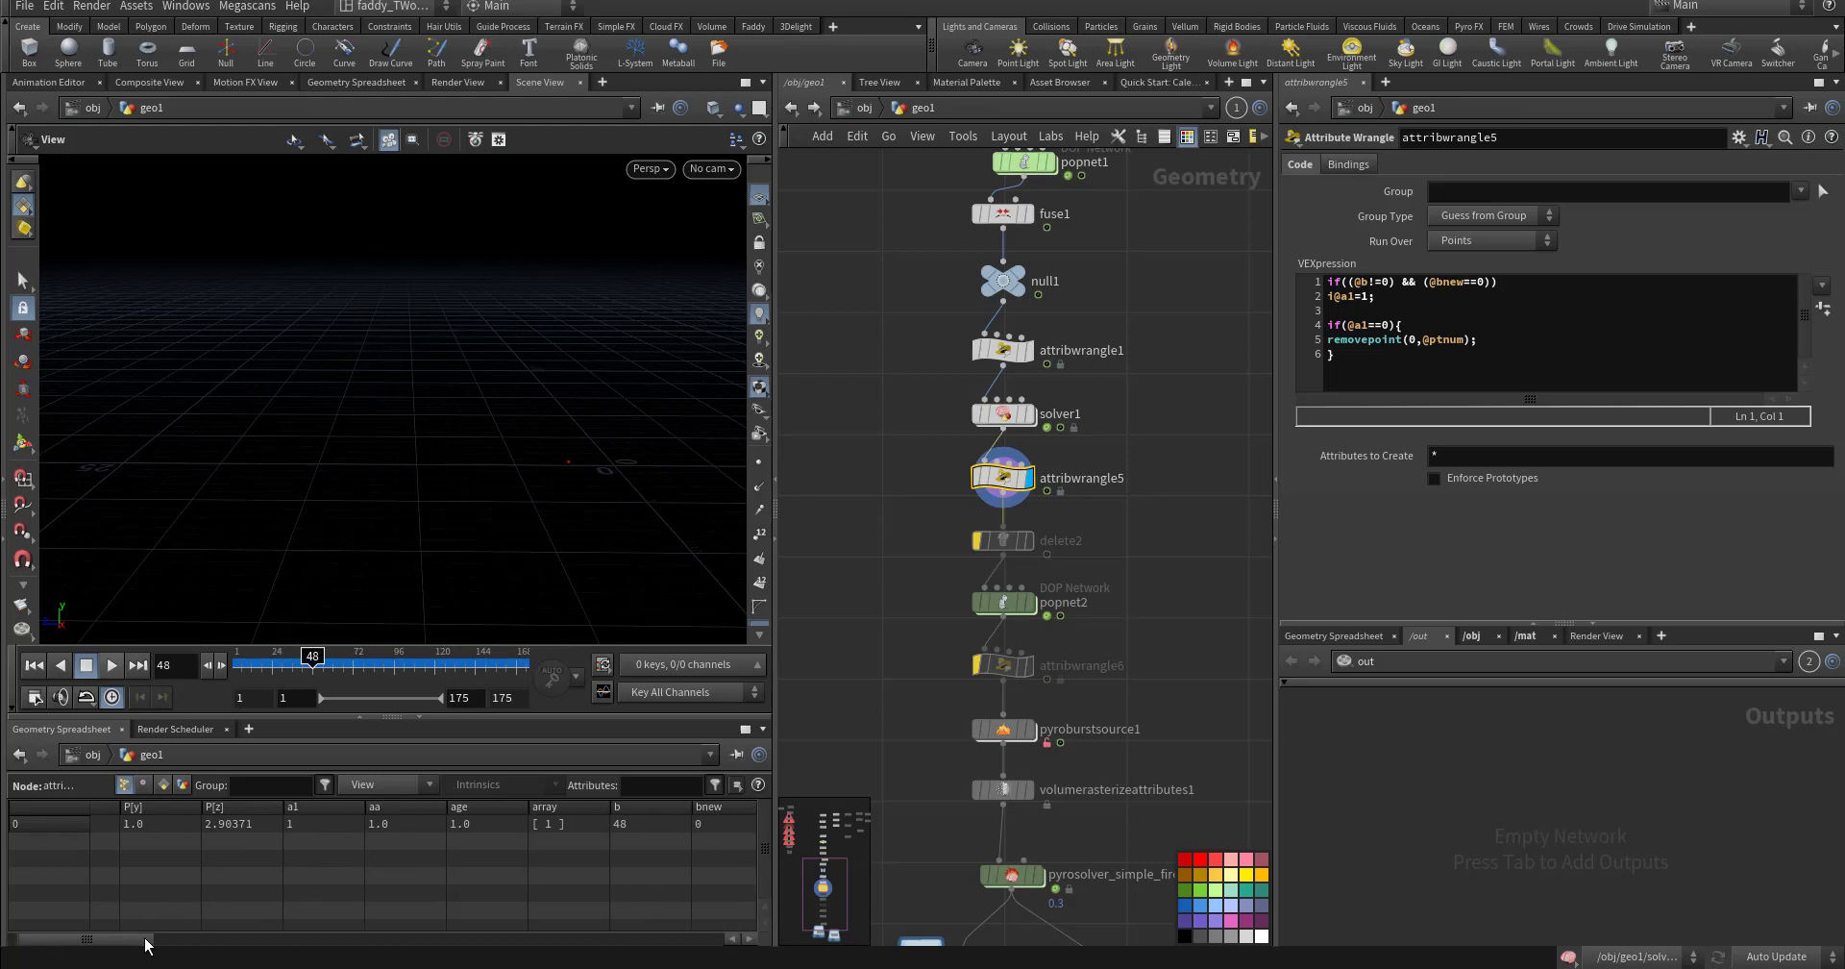
pyautogui.moveTo(144, 941); pyautogui.dragTo(163, 941)
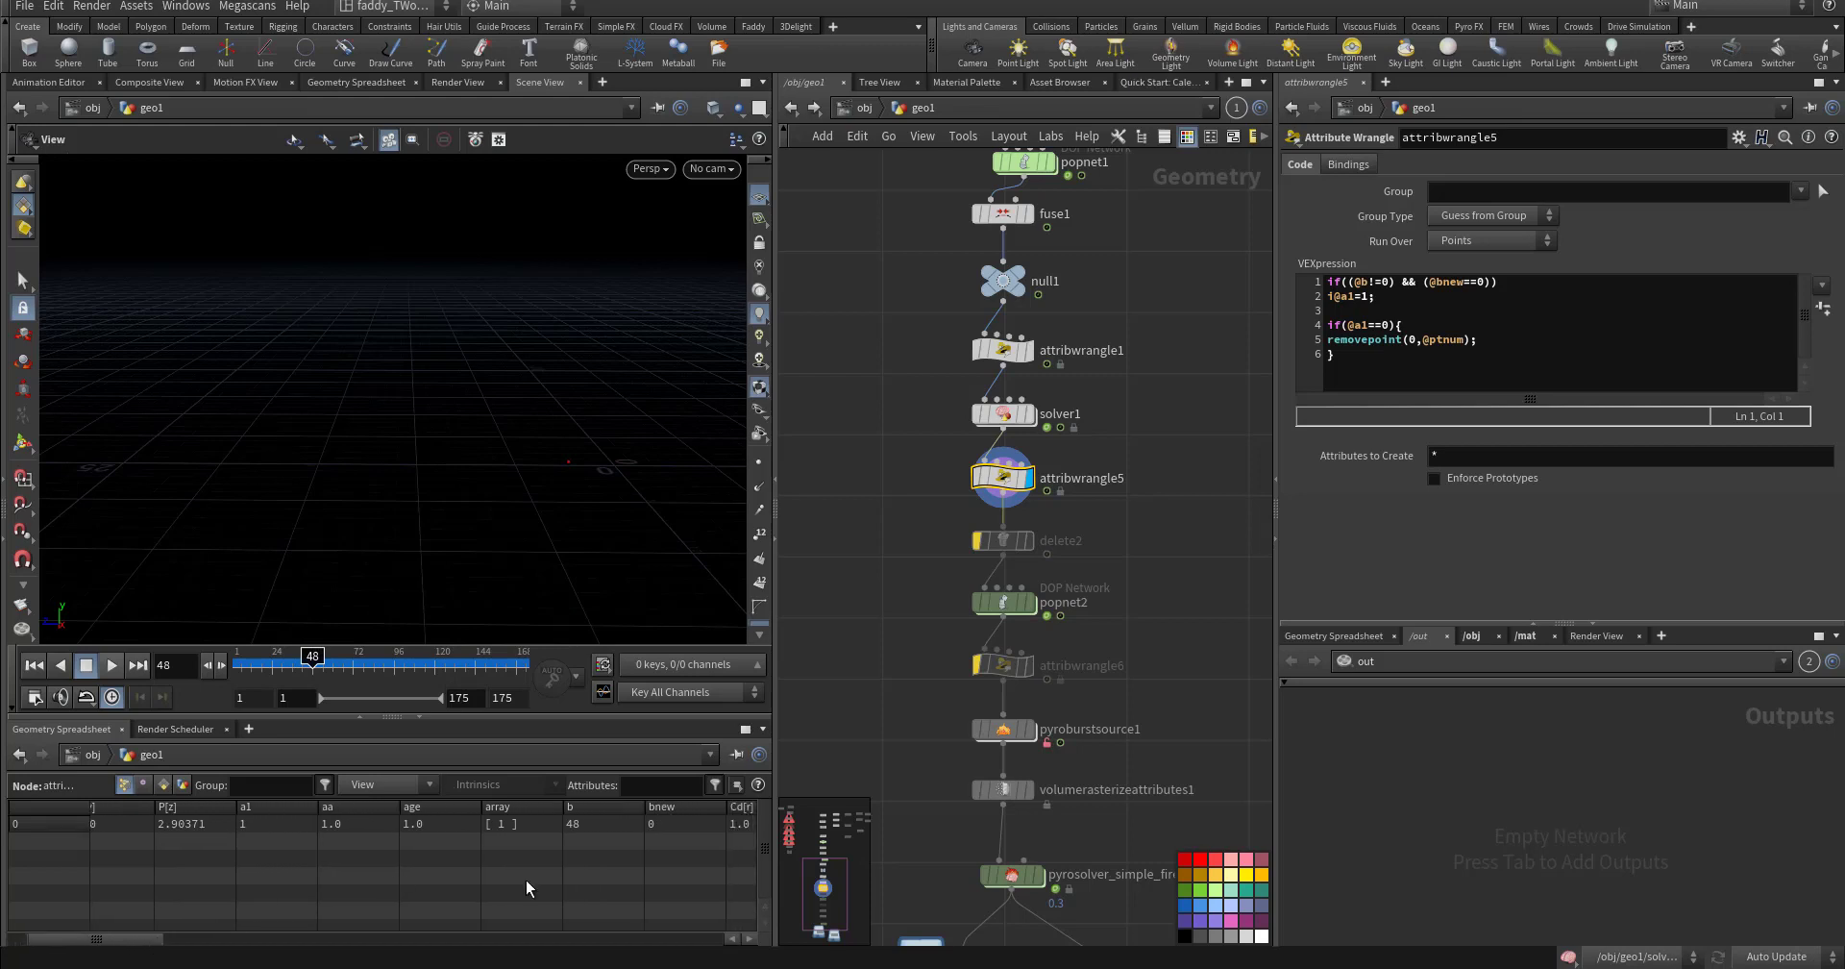
pyautogui.click(203, 665)
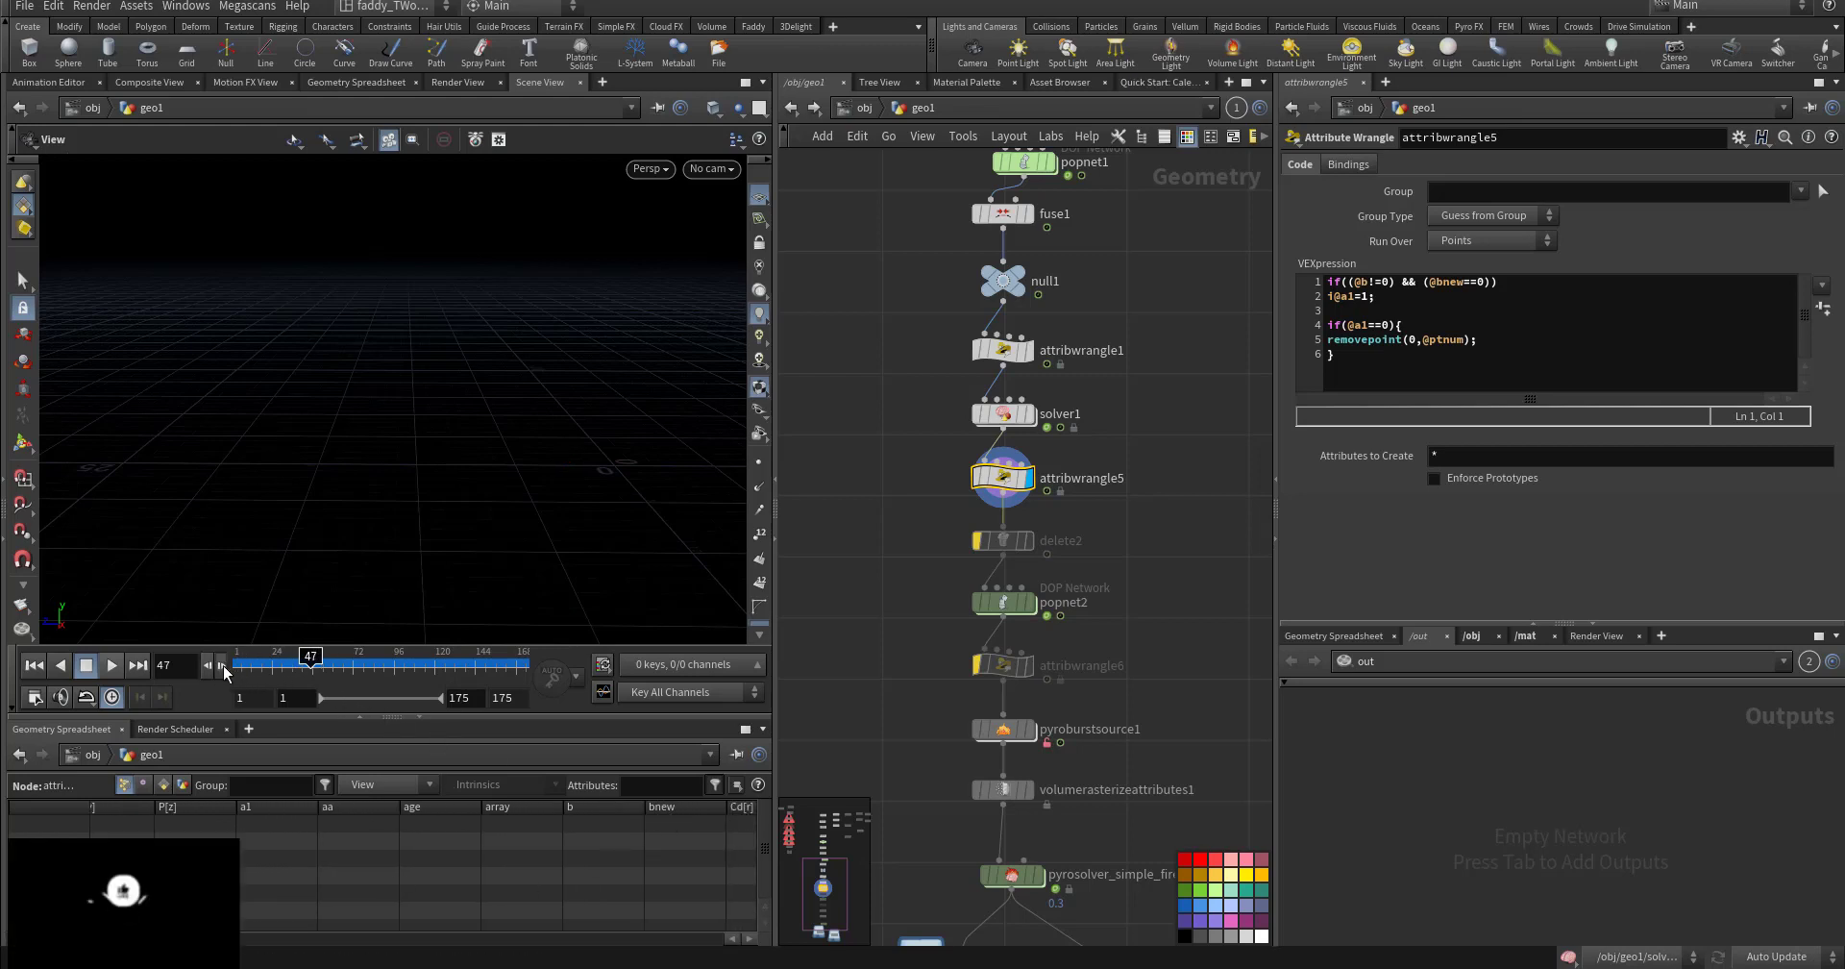
pyautogui.click(221, 665)
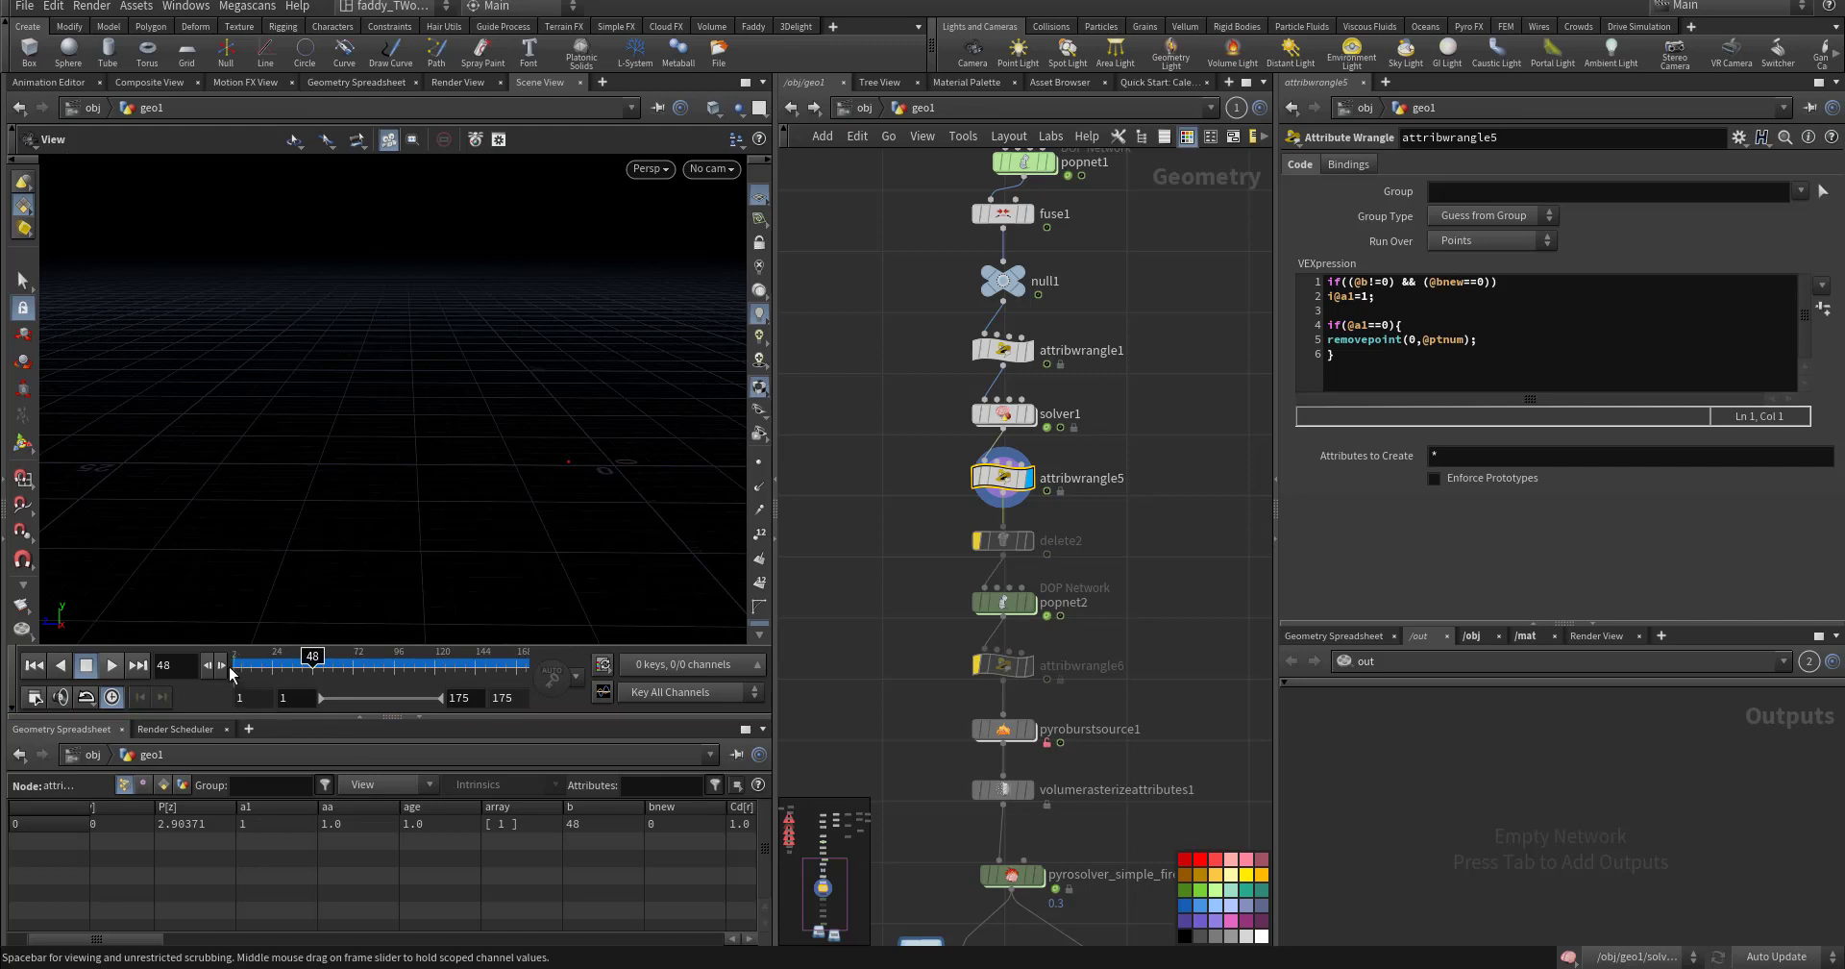
pyautogui.press('Right')
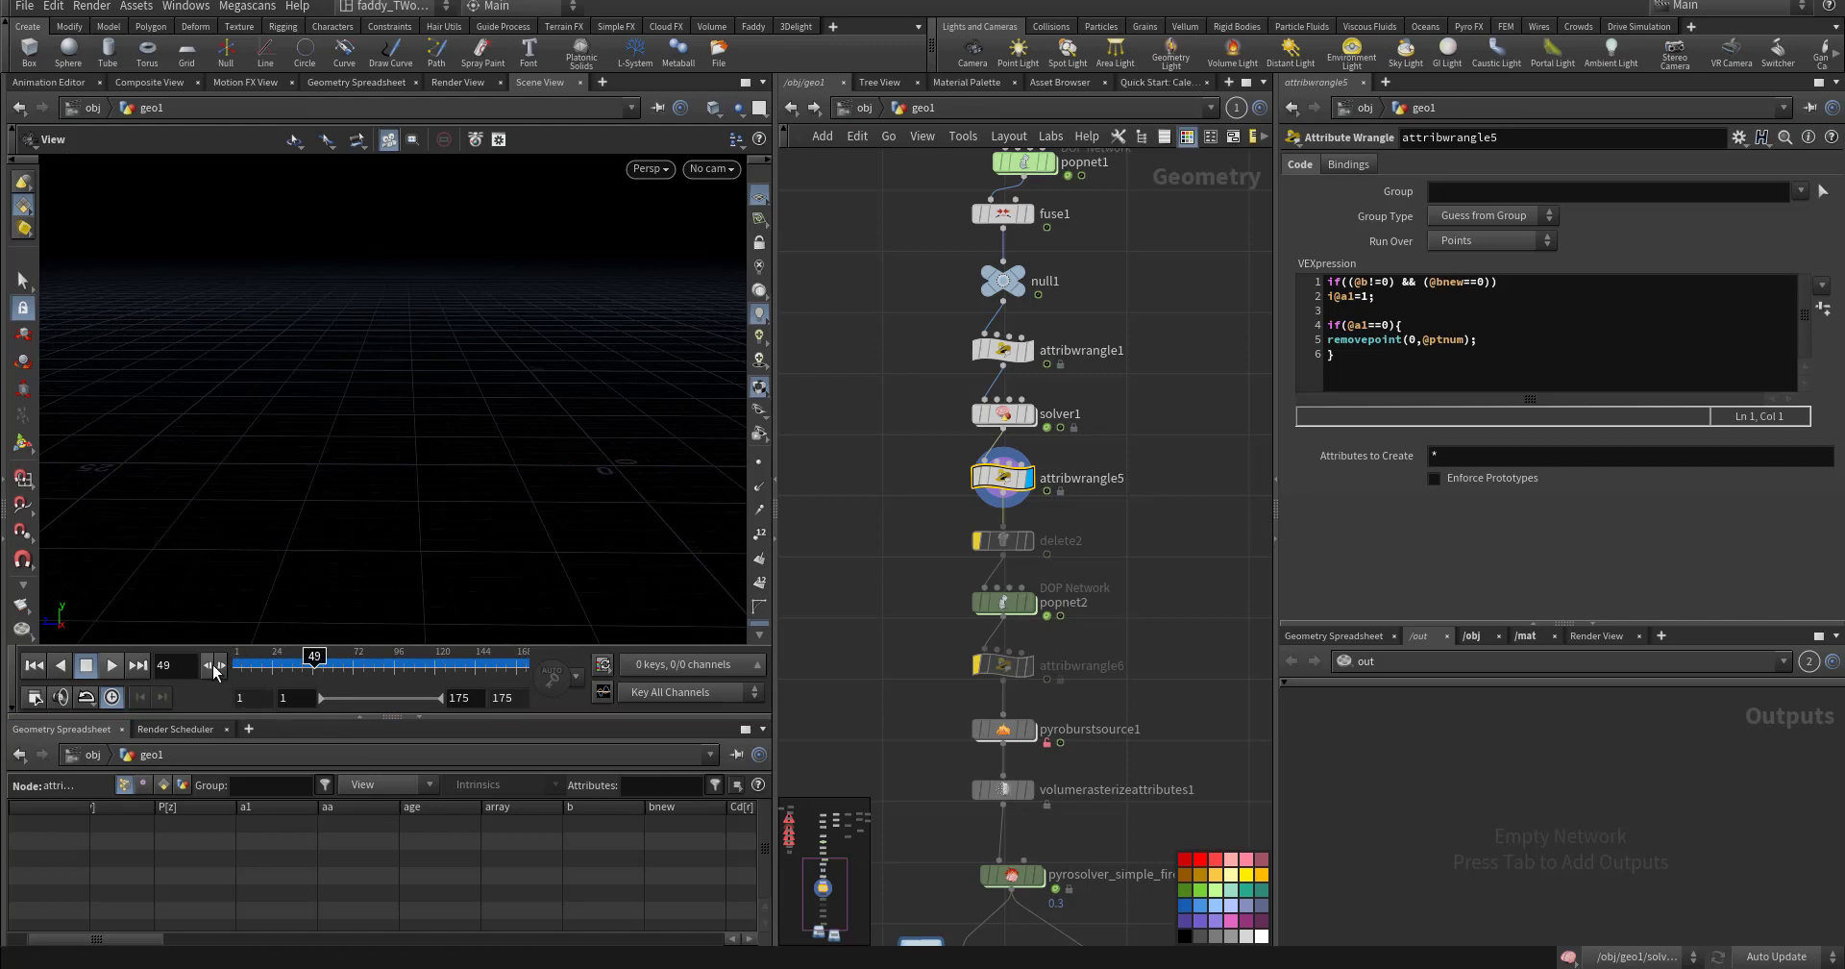
pyautogui.click(210, 665)
# - Wire solver1 into attribwrangle5 and review its condition and removepoint lines across frames 43–48
pyautogui.moveTo(995, 443); pyautogui.dragTo(985, 467)
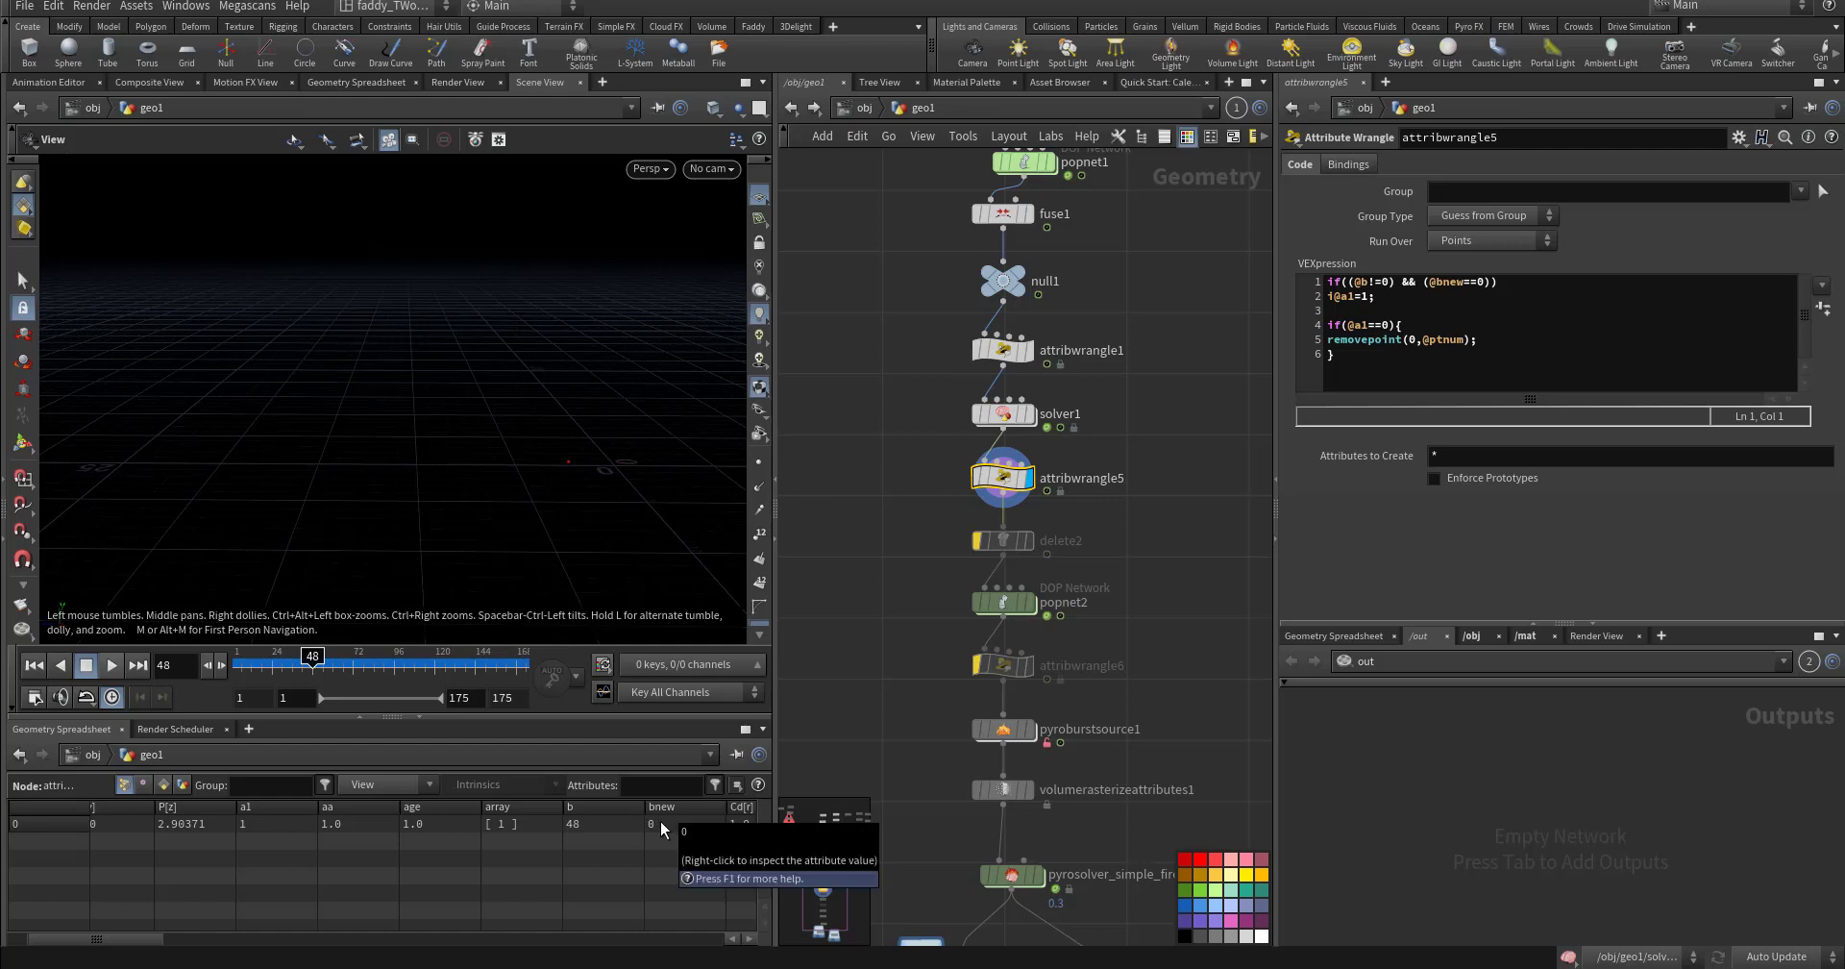
pyautogui.moveTo(1383, 296); pyautogui.dragTo(1316, 277)
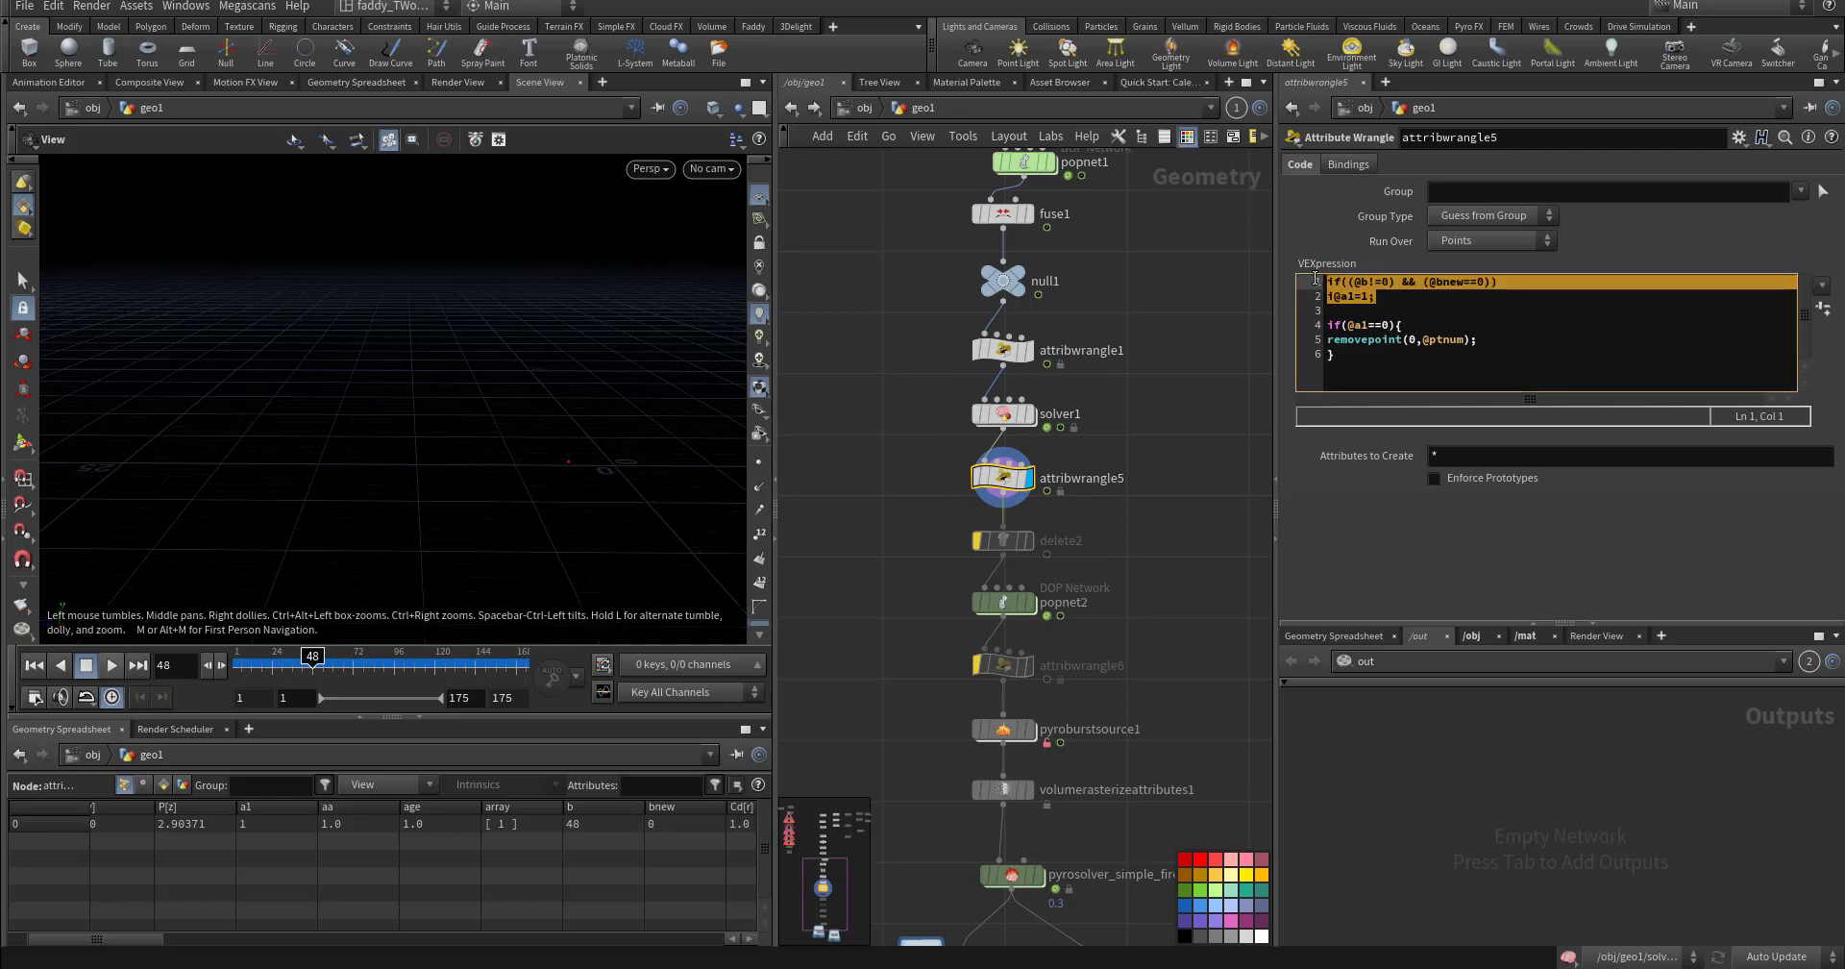
pyautogui.click(1357, 325)
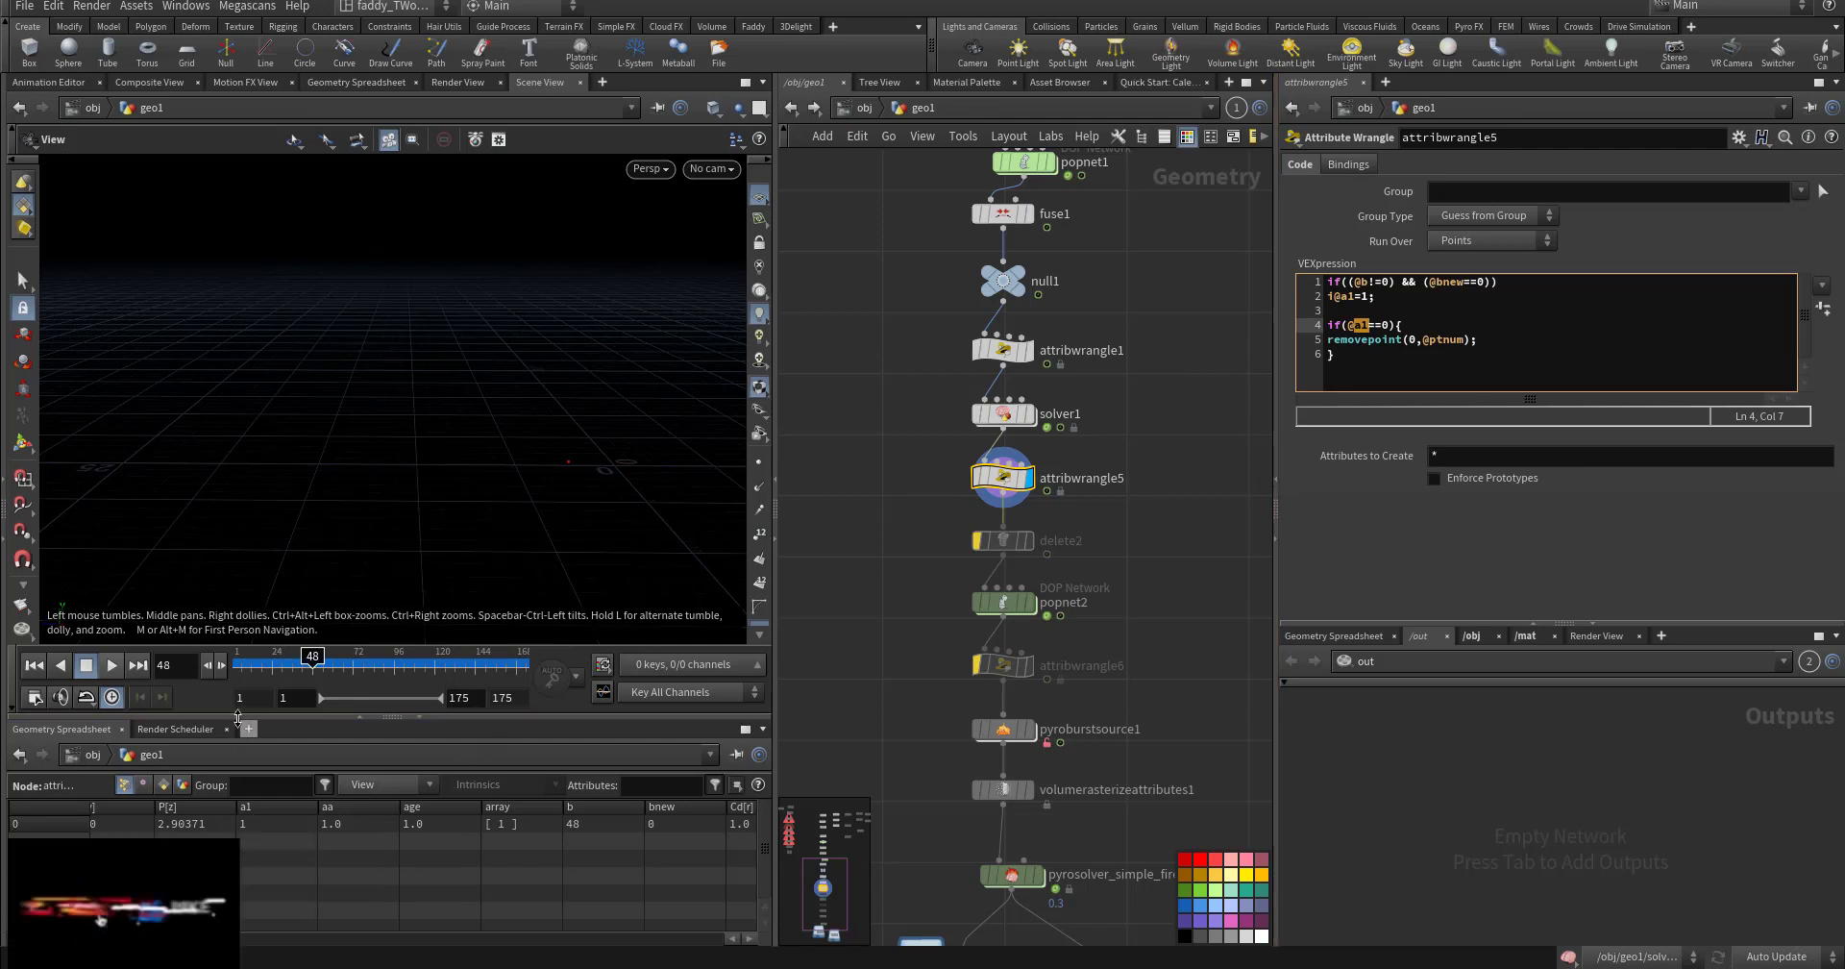
pyautogui.click(205, 667)
pyautogui.click(221, 665)
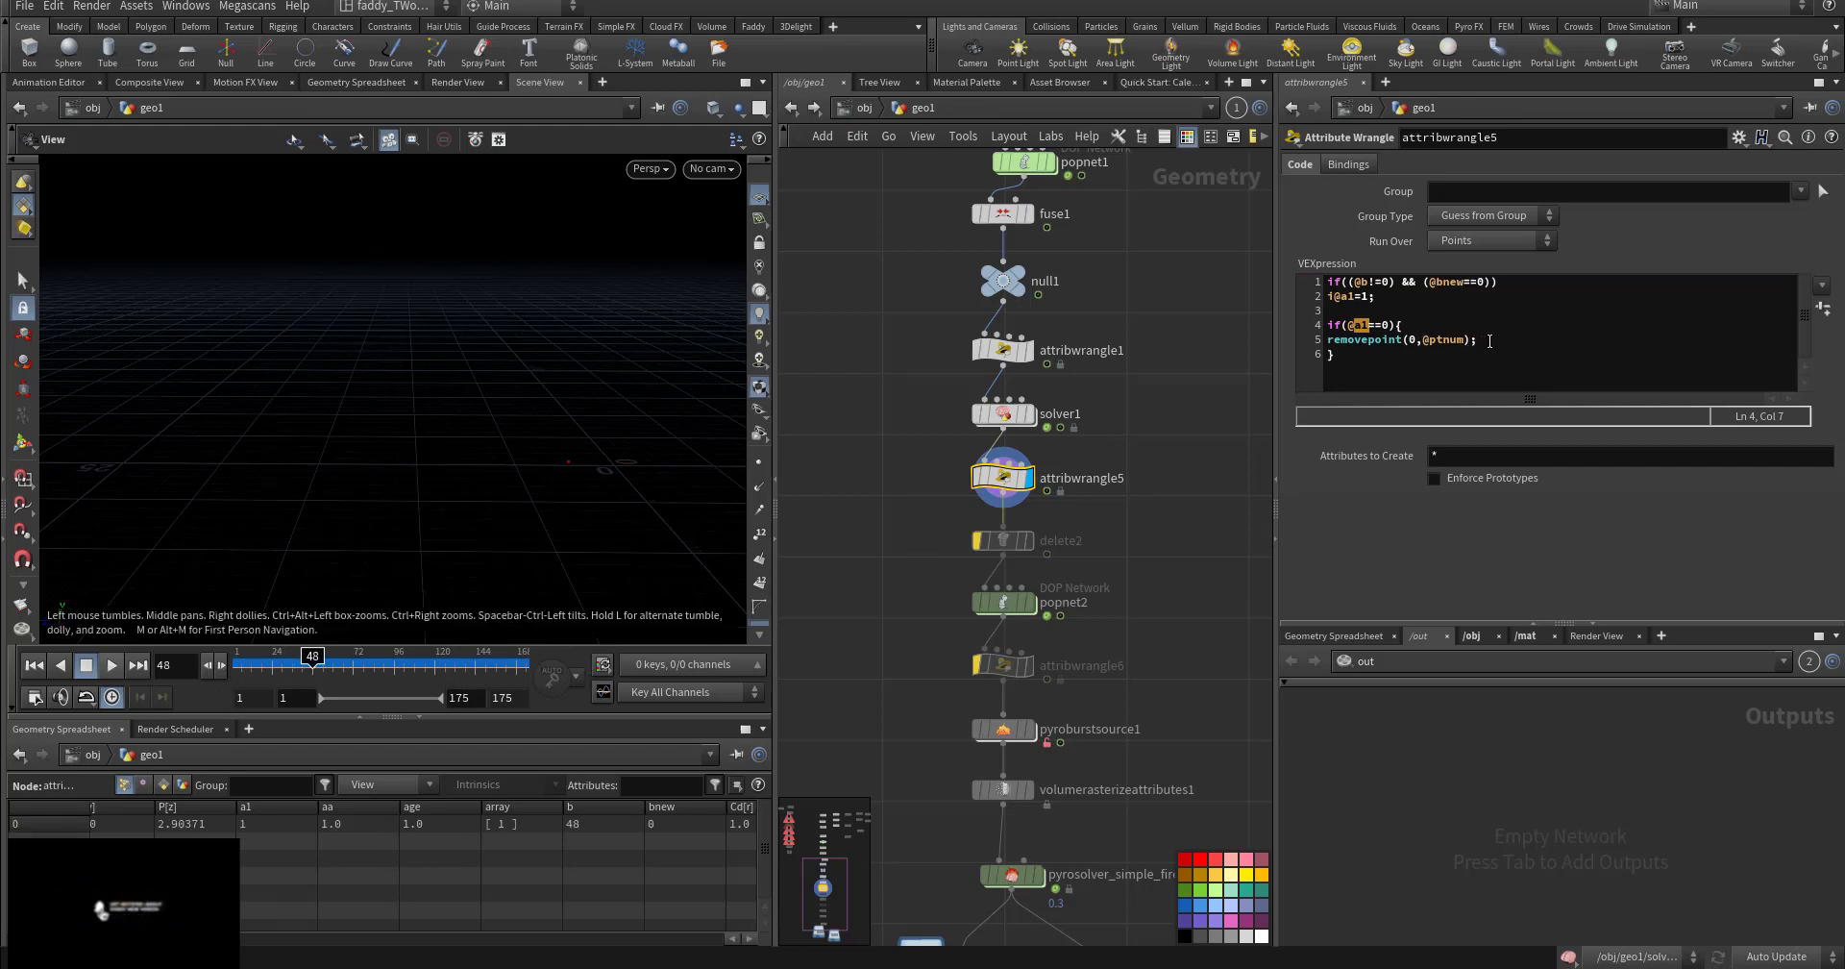
pyautogui.moveTo(1490, 340); pyautogui.dragTo(1334, 341)
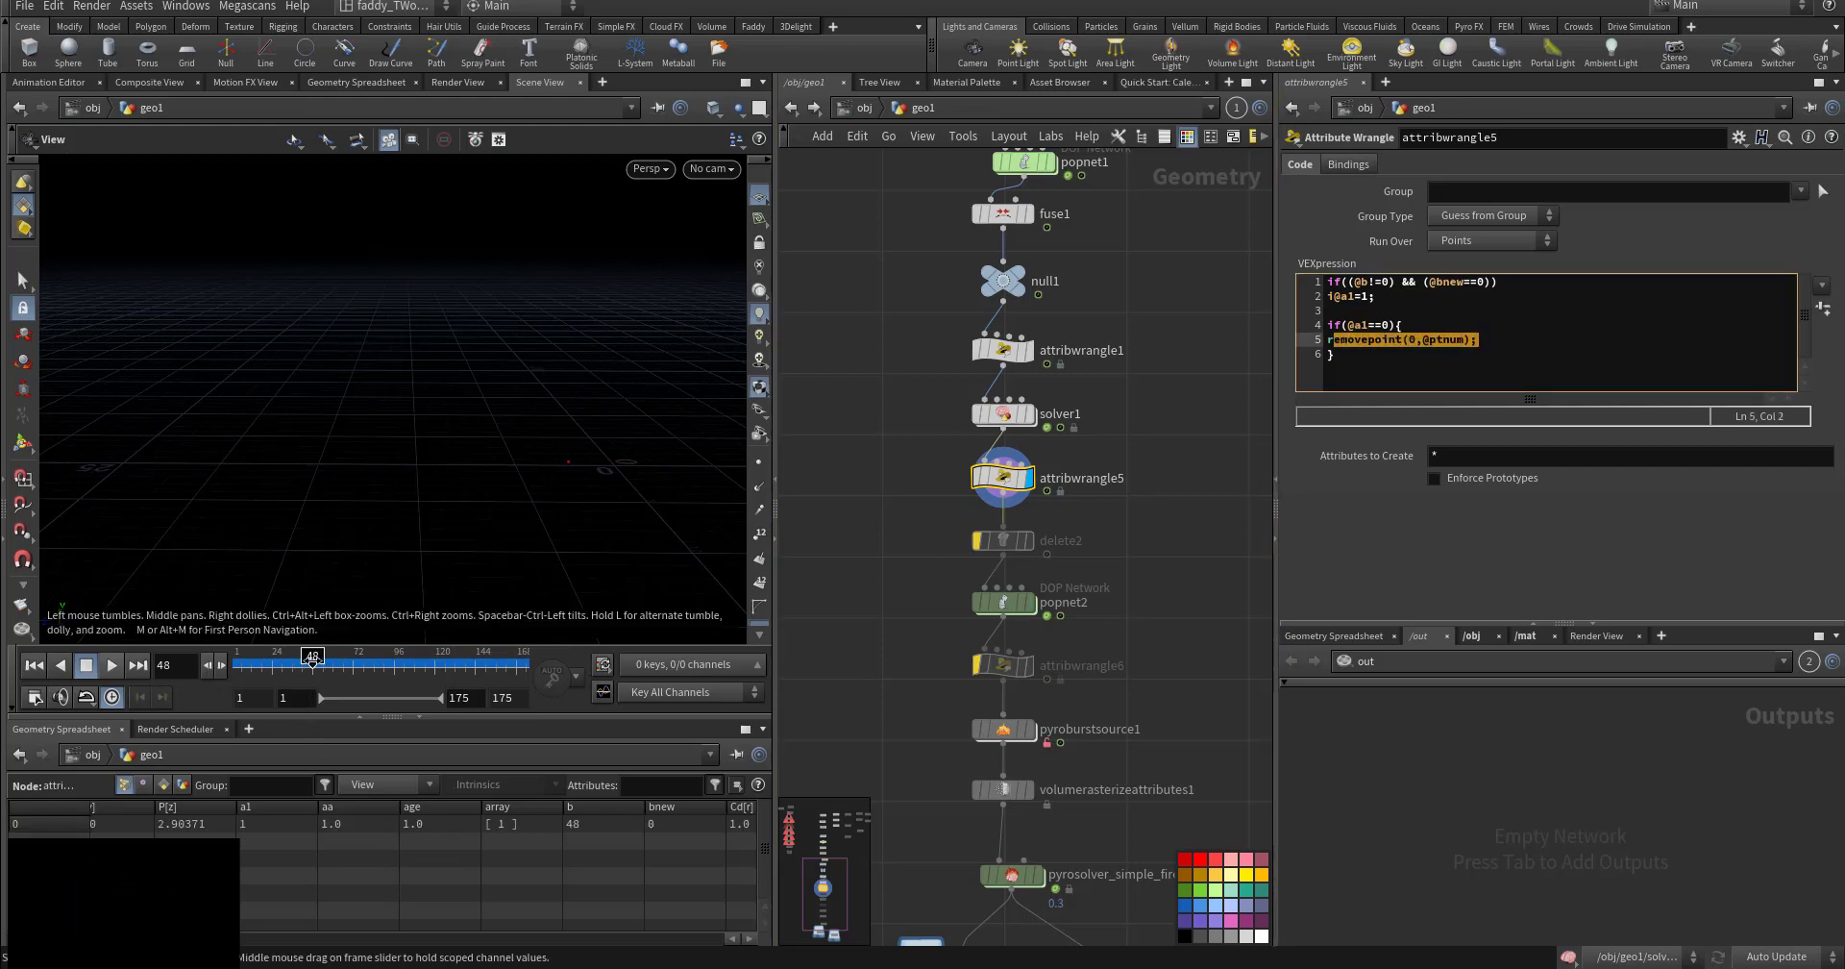
pyautogui.moveTo(312, 657); pyautogui.dragTo(258, 657)
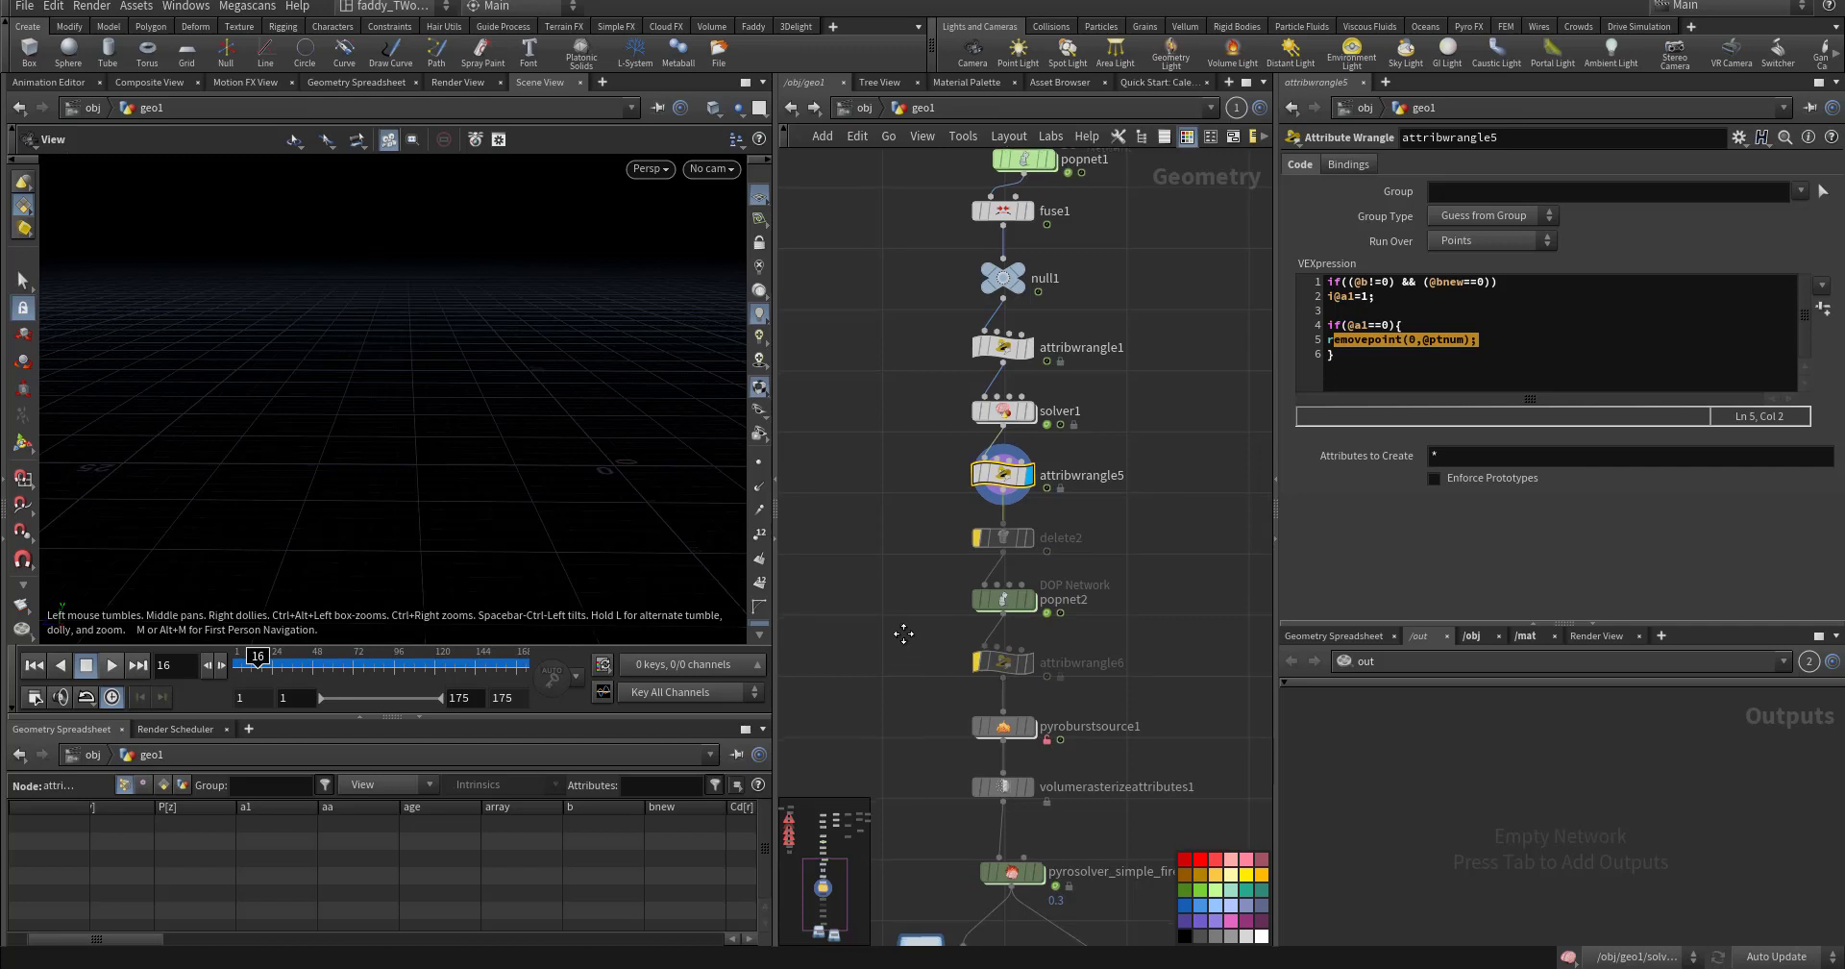
pyautogui.moveTo(923, 615); pyautogui.dragTo(927, 532, button='middle')
pyautogui.click(1017, 525)
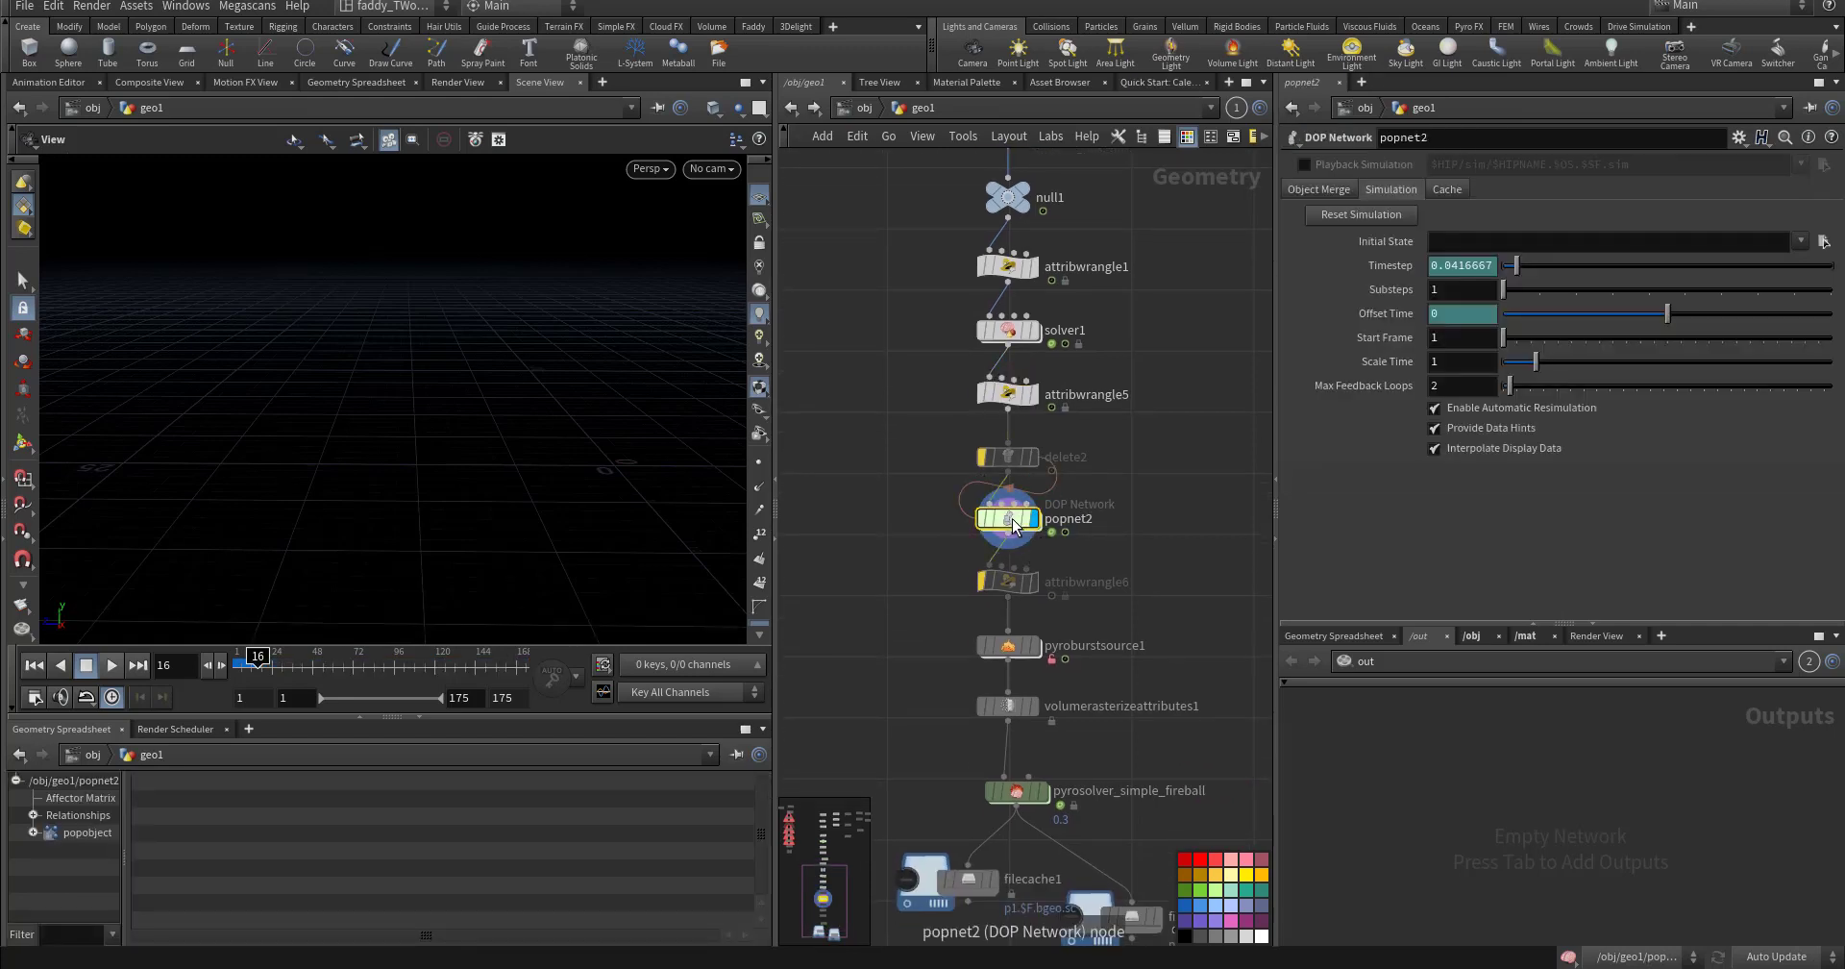
pyautogui.doubleClick(1011, 521)
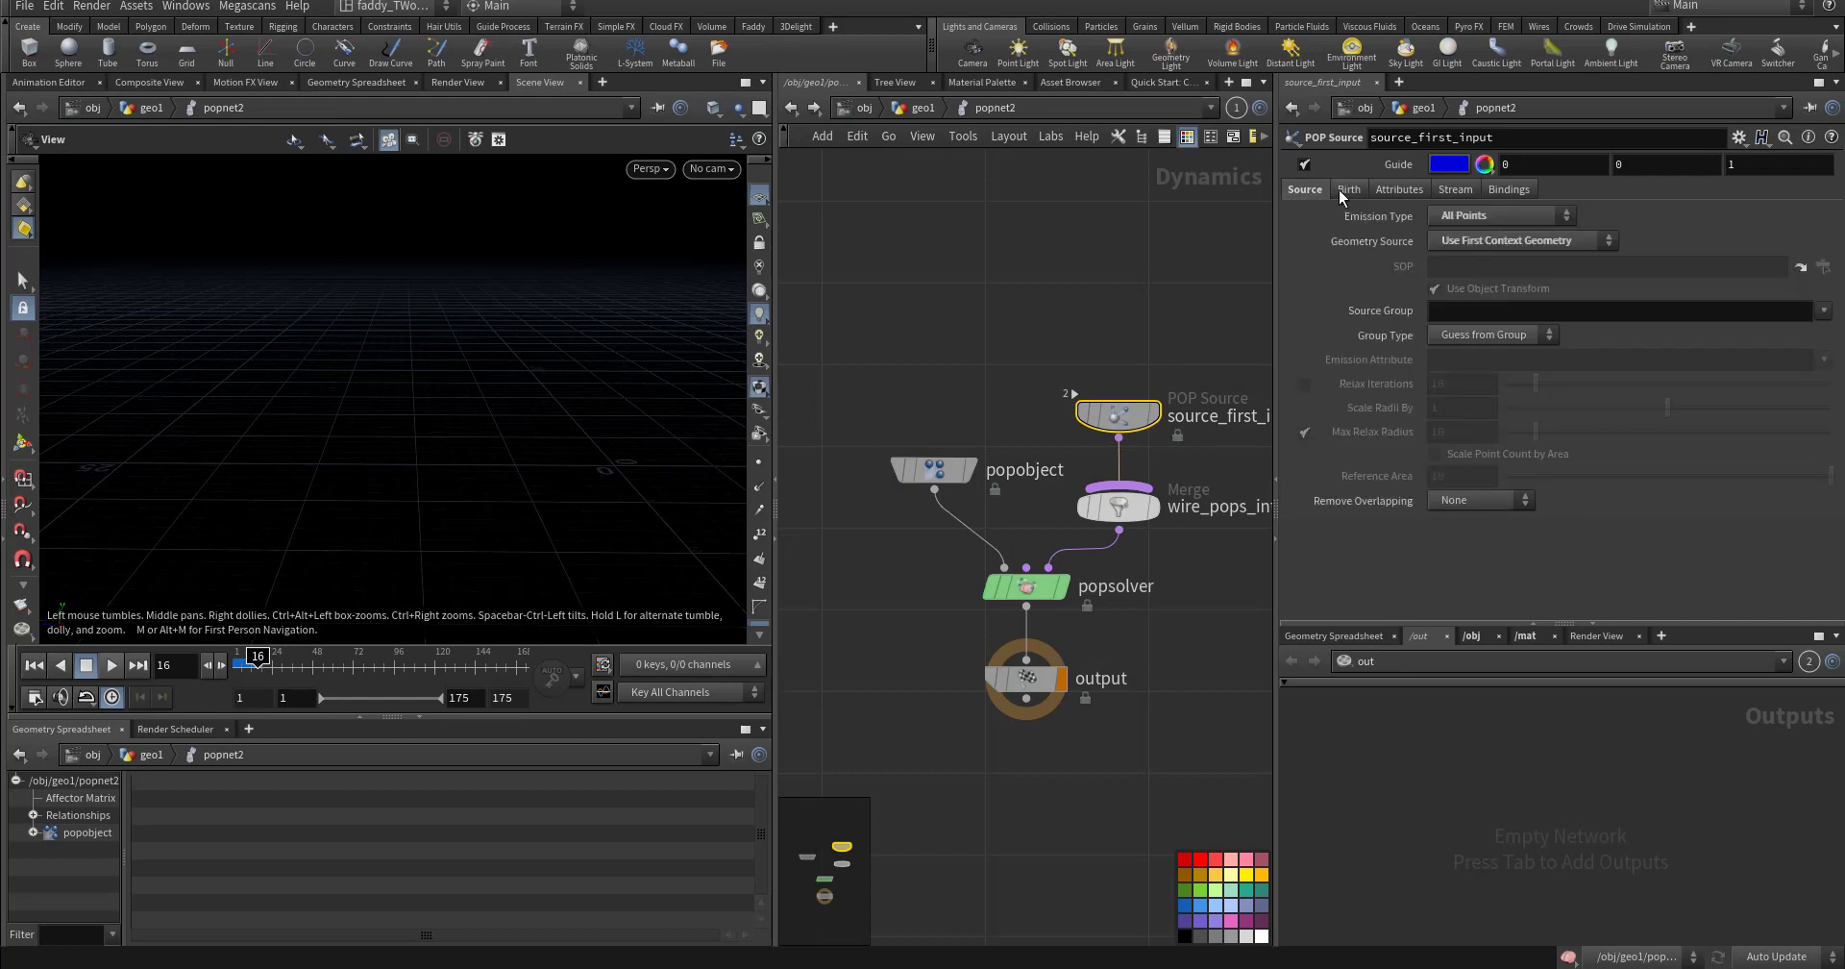
pyautogui.click(1384, 190)
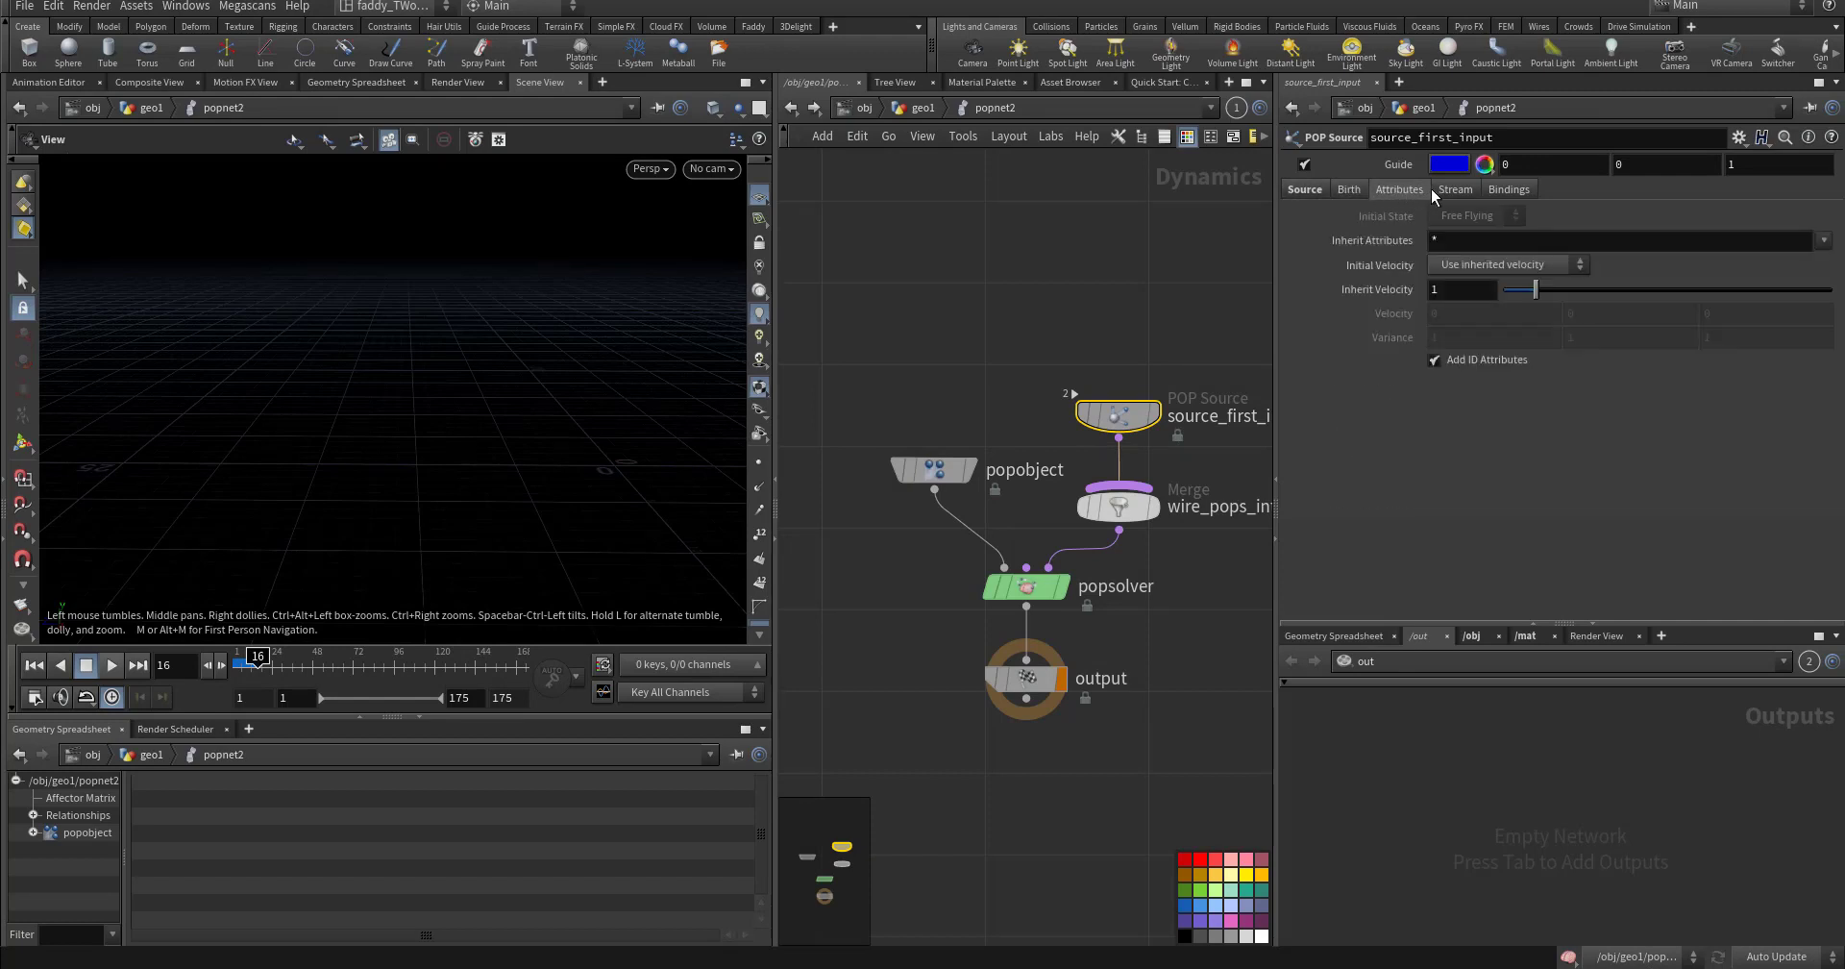
pyautogui.click(1431, 189)
pyautogui.click(1400, 190)
pyautogui.click(1357, 189)
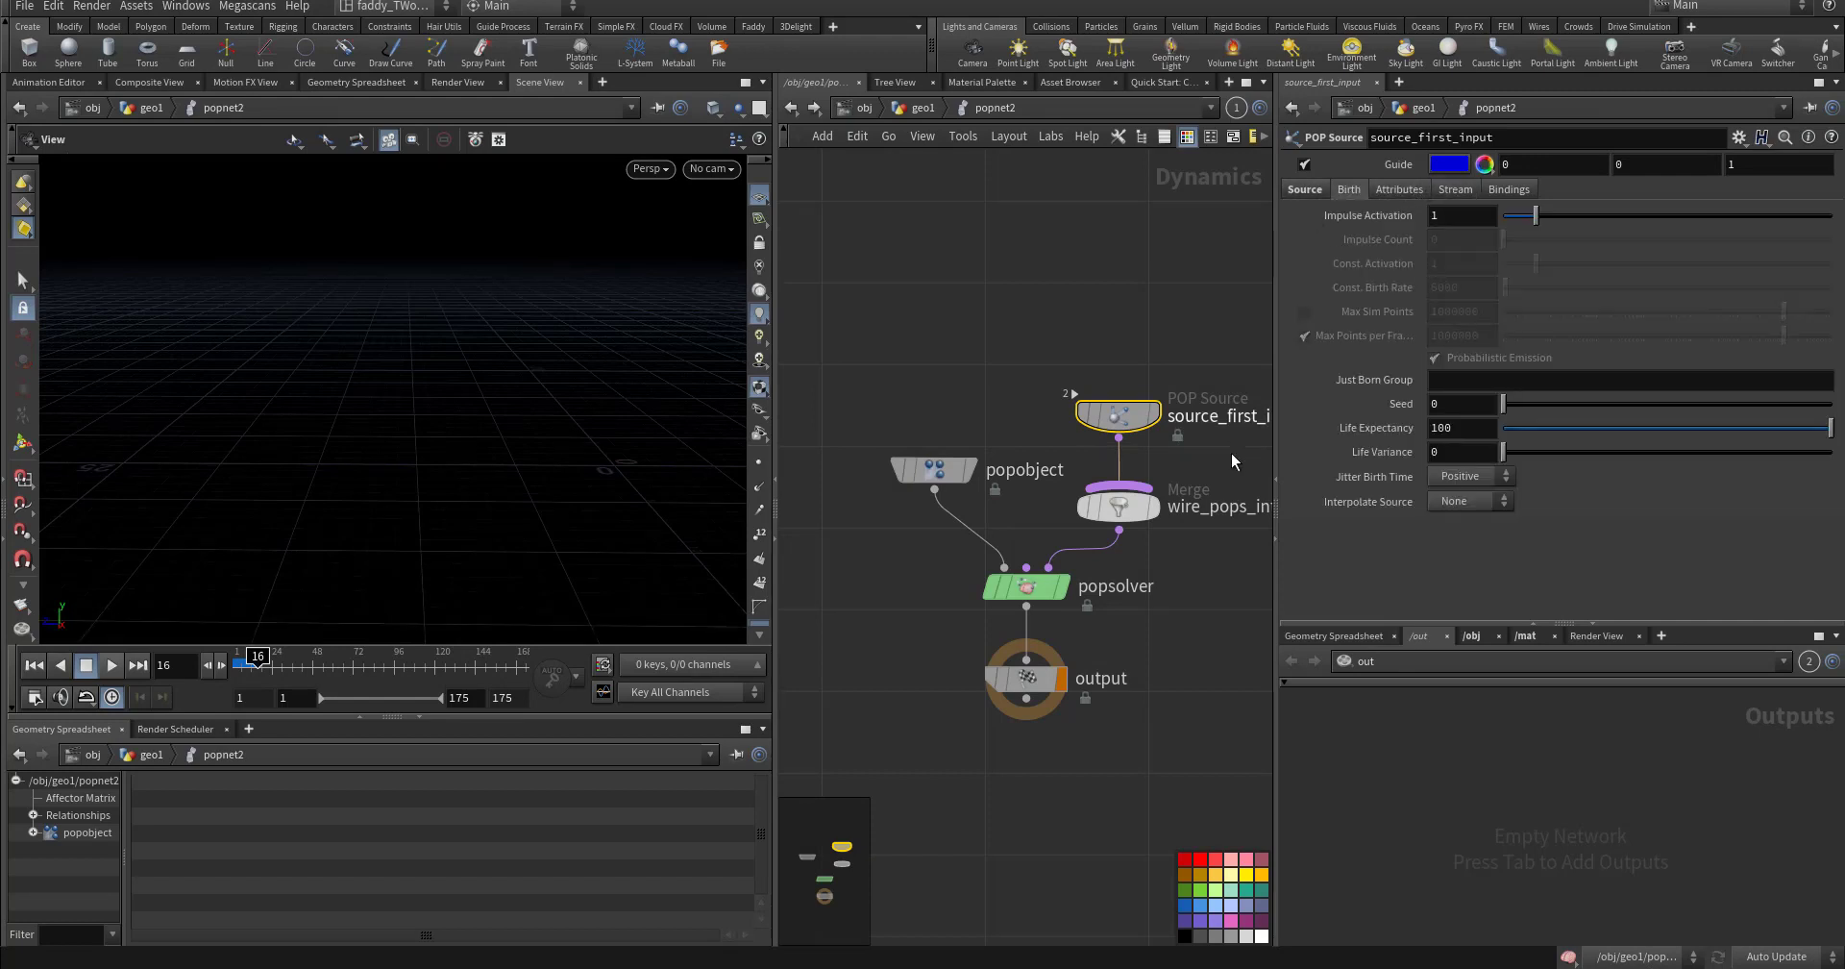
pyautogui.click(1393, 189)
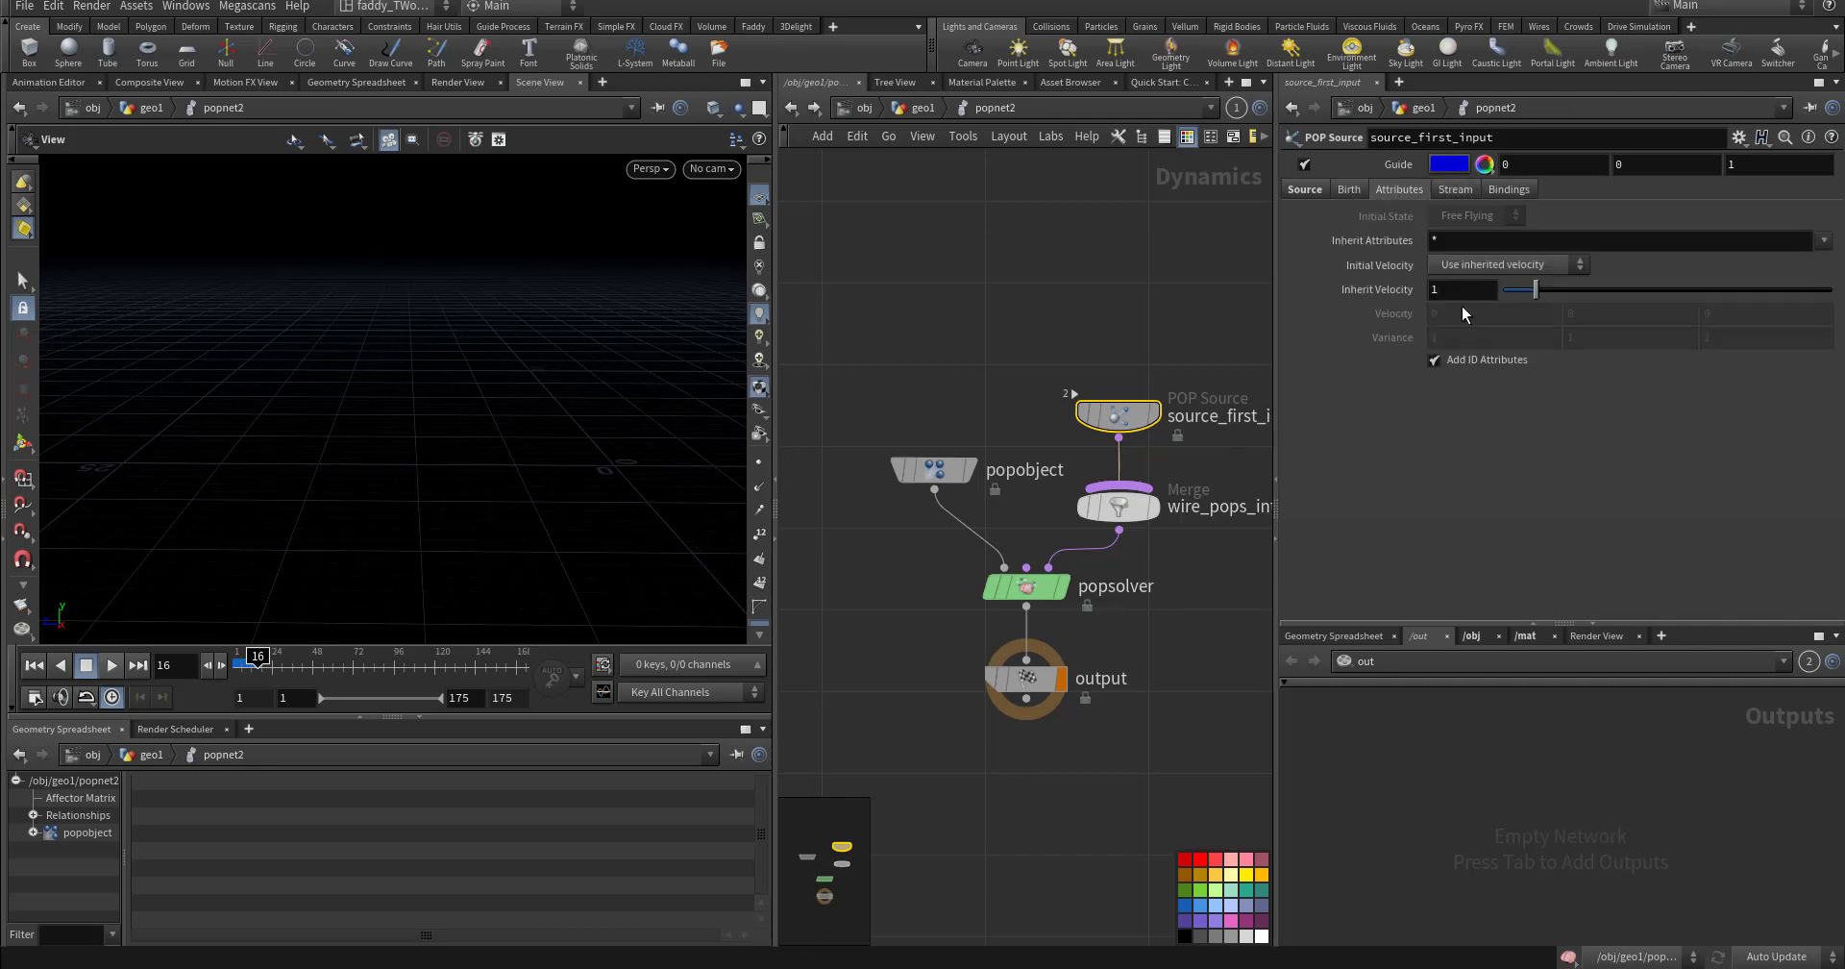
pyautogui.click(1359, 189)
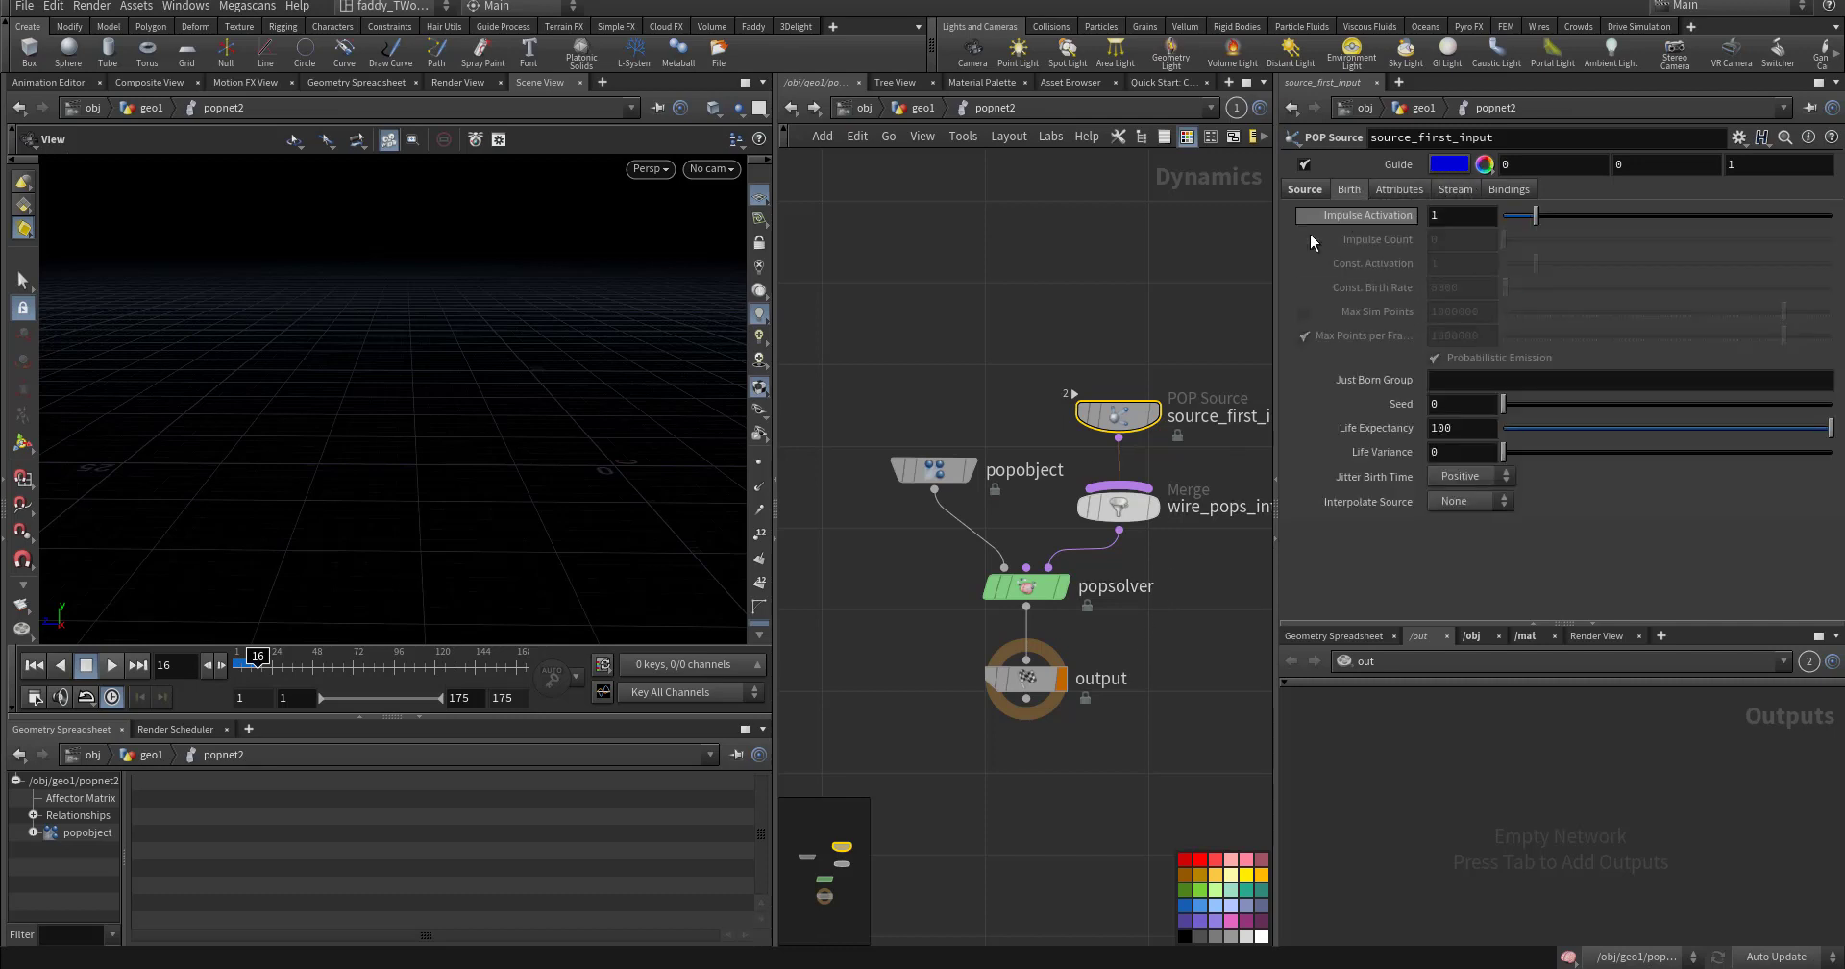
pyautogui.click(919, 108)
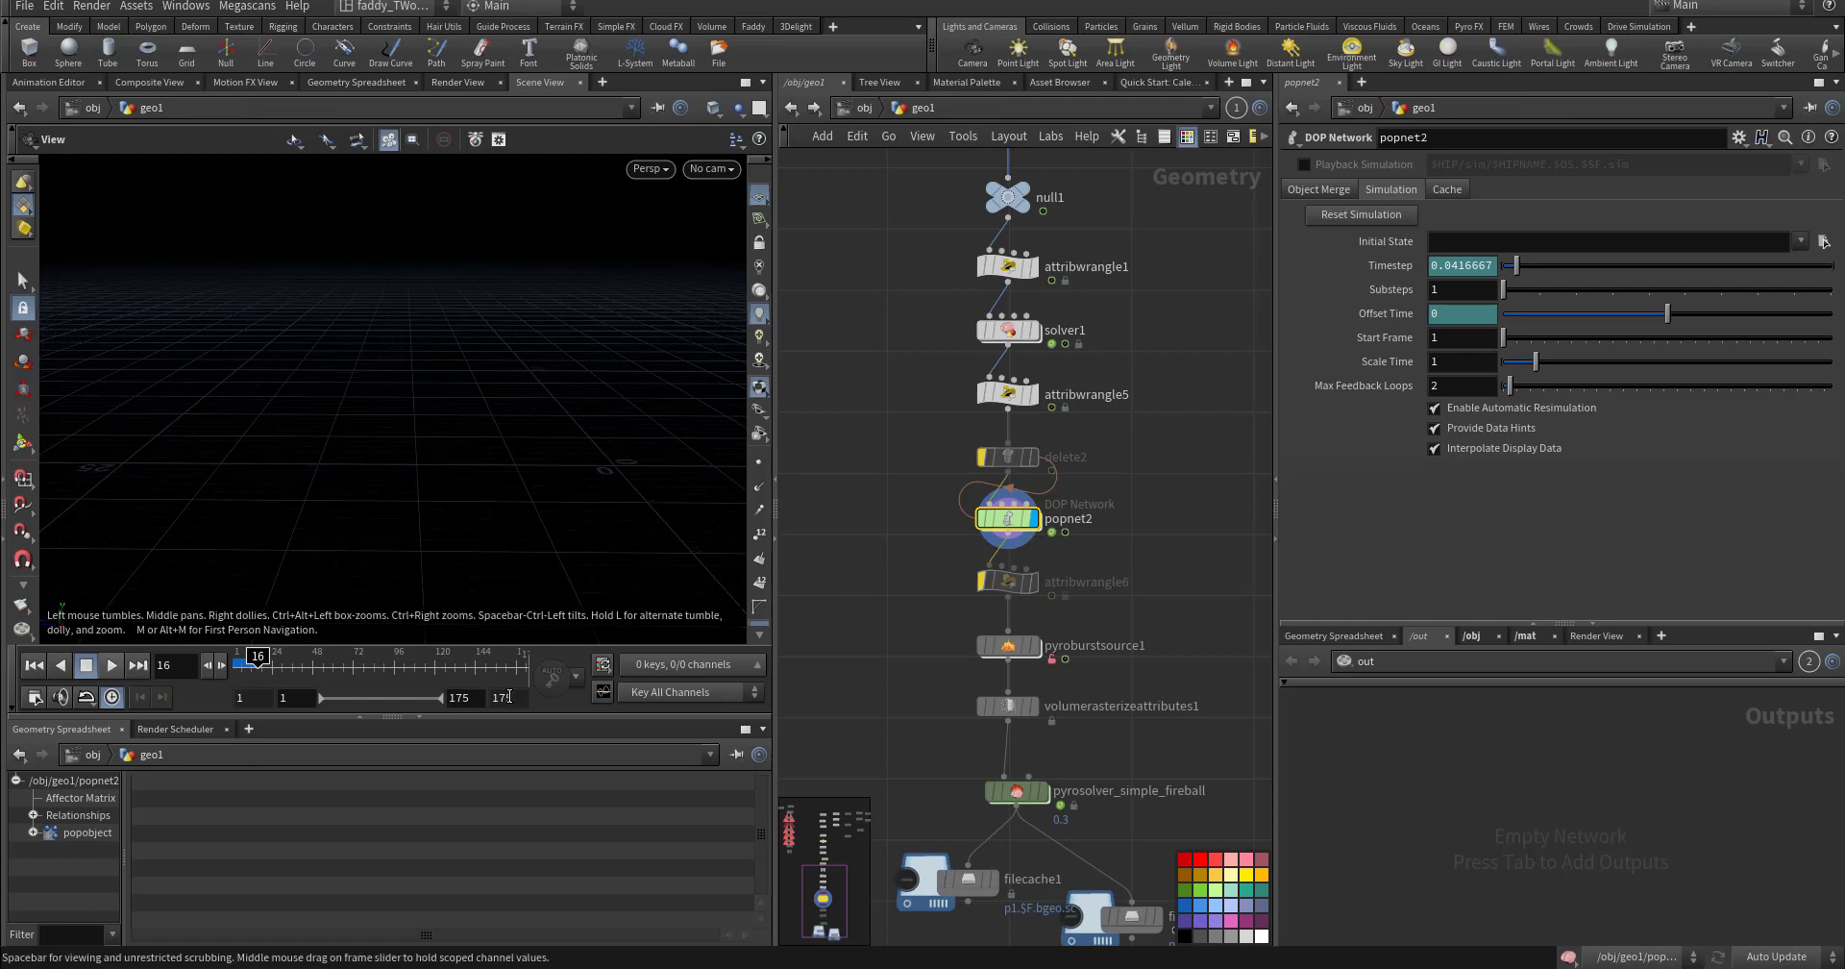
# - Inspect pyroburstsource1, attribwrangle5 and popnet2, scrubbing to frame 48 to watch the burst particles
pyautogui.moveTo(258, 663); pyautogui.dragTo(317, 663)
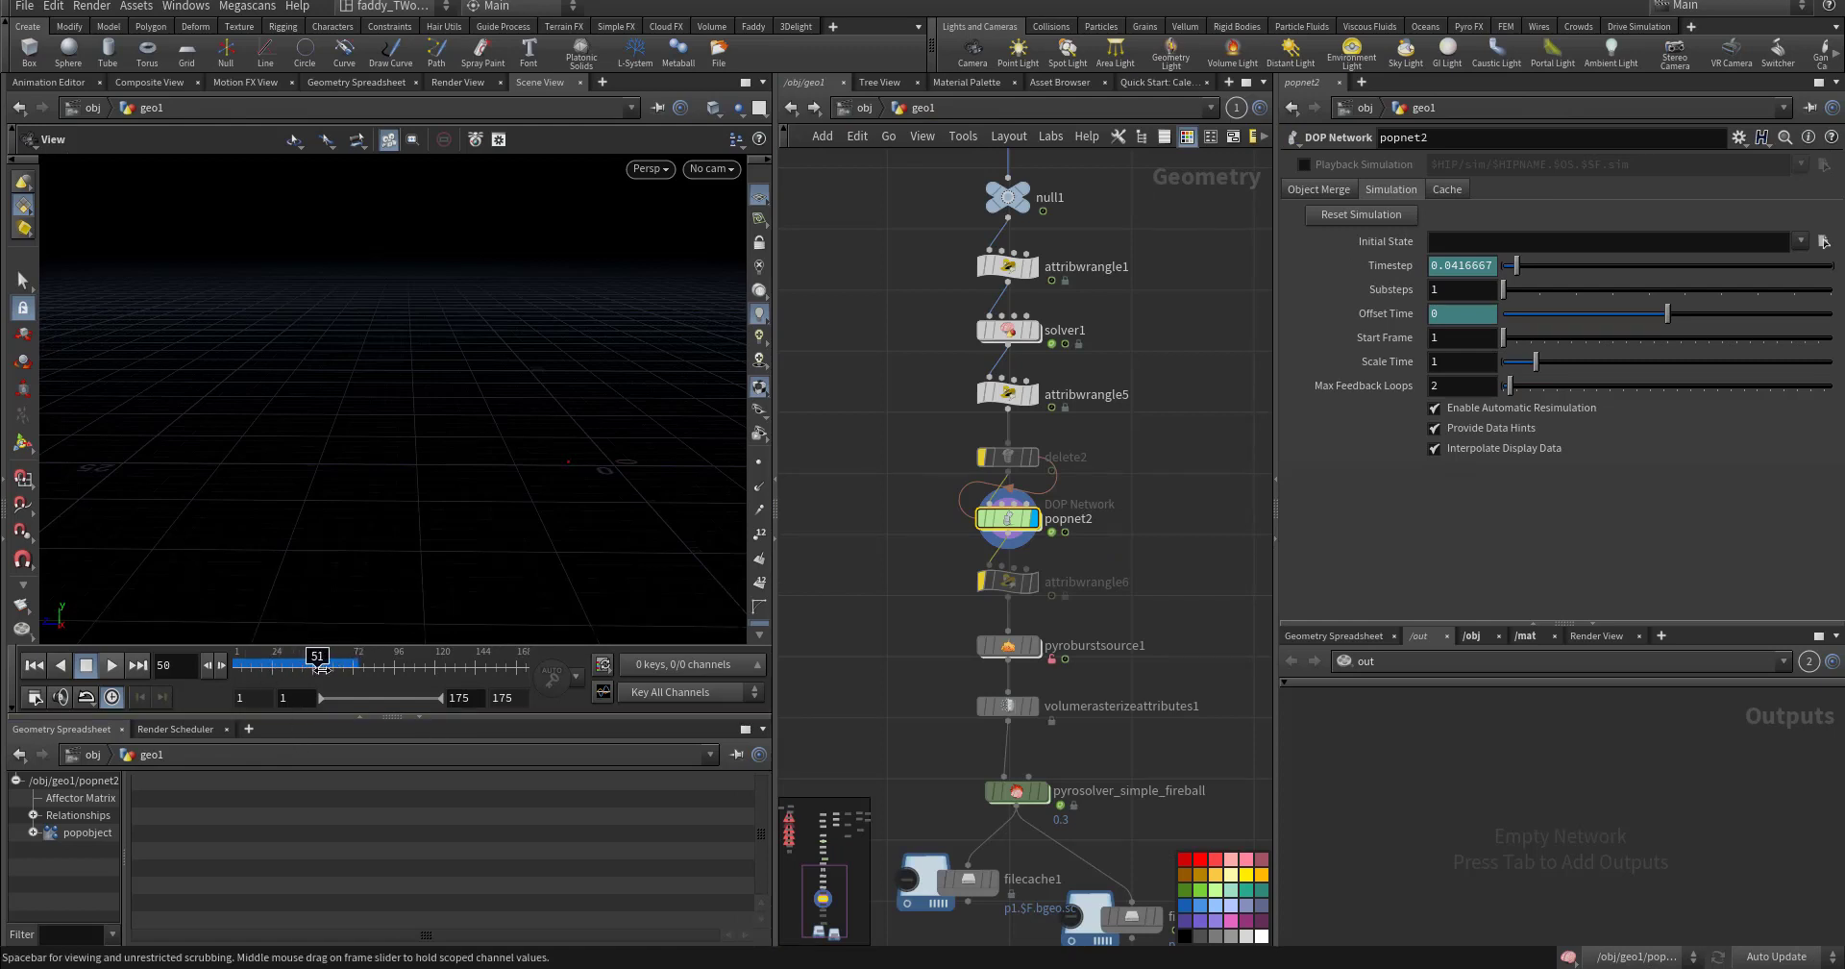
pyautogui.scroll(-3, 902, 730)
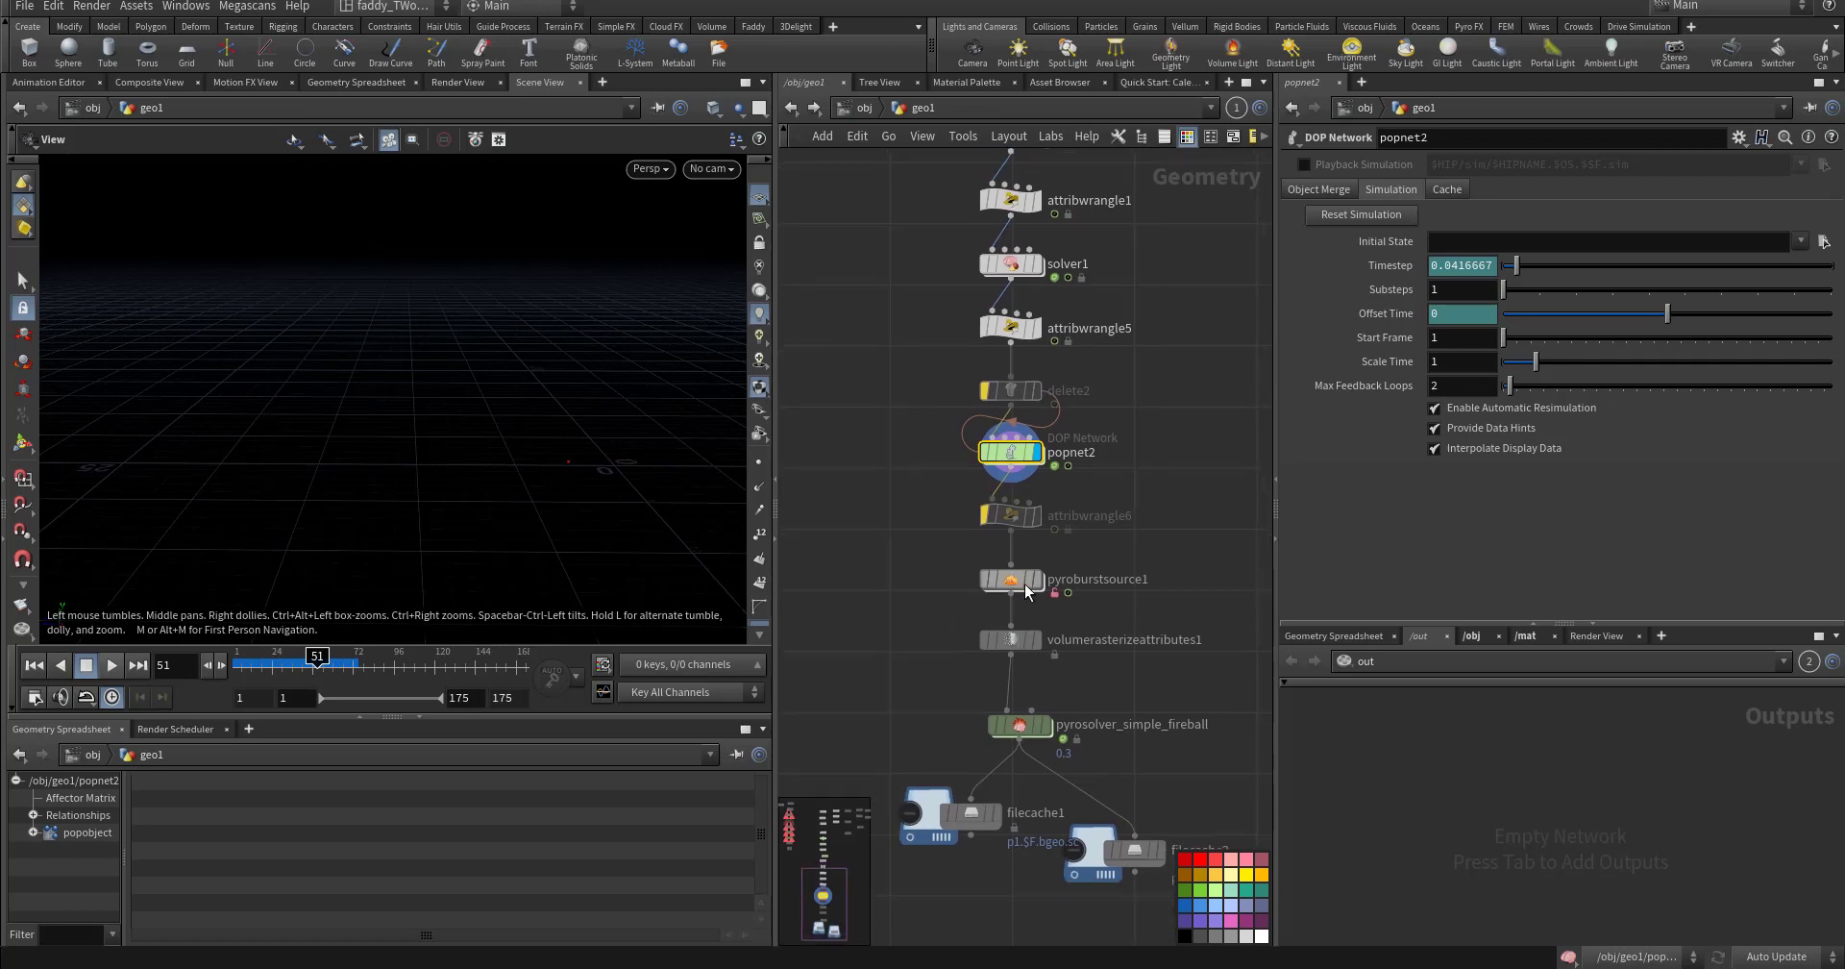
pyautogui.click(1011, 579)
pyautogui.moveTo(318, 659); pyautogui.dragTo(317, 661)
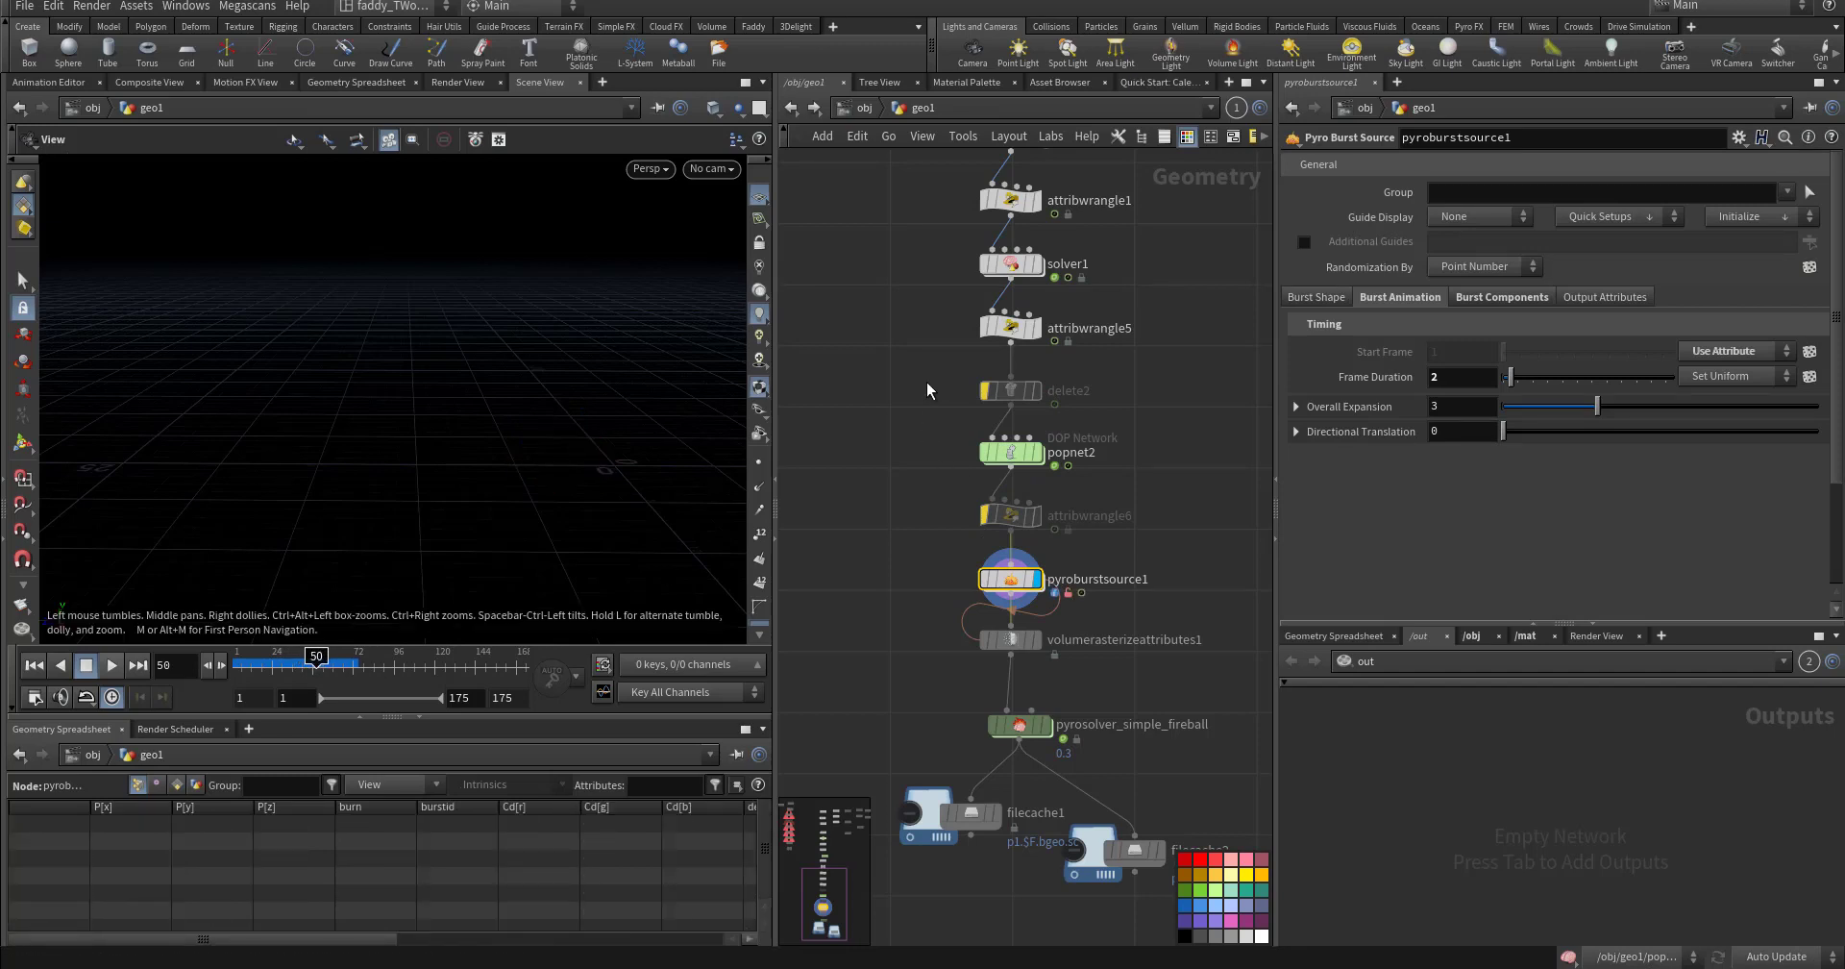
pyautogui.click(1010, 327)
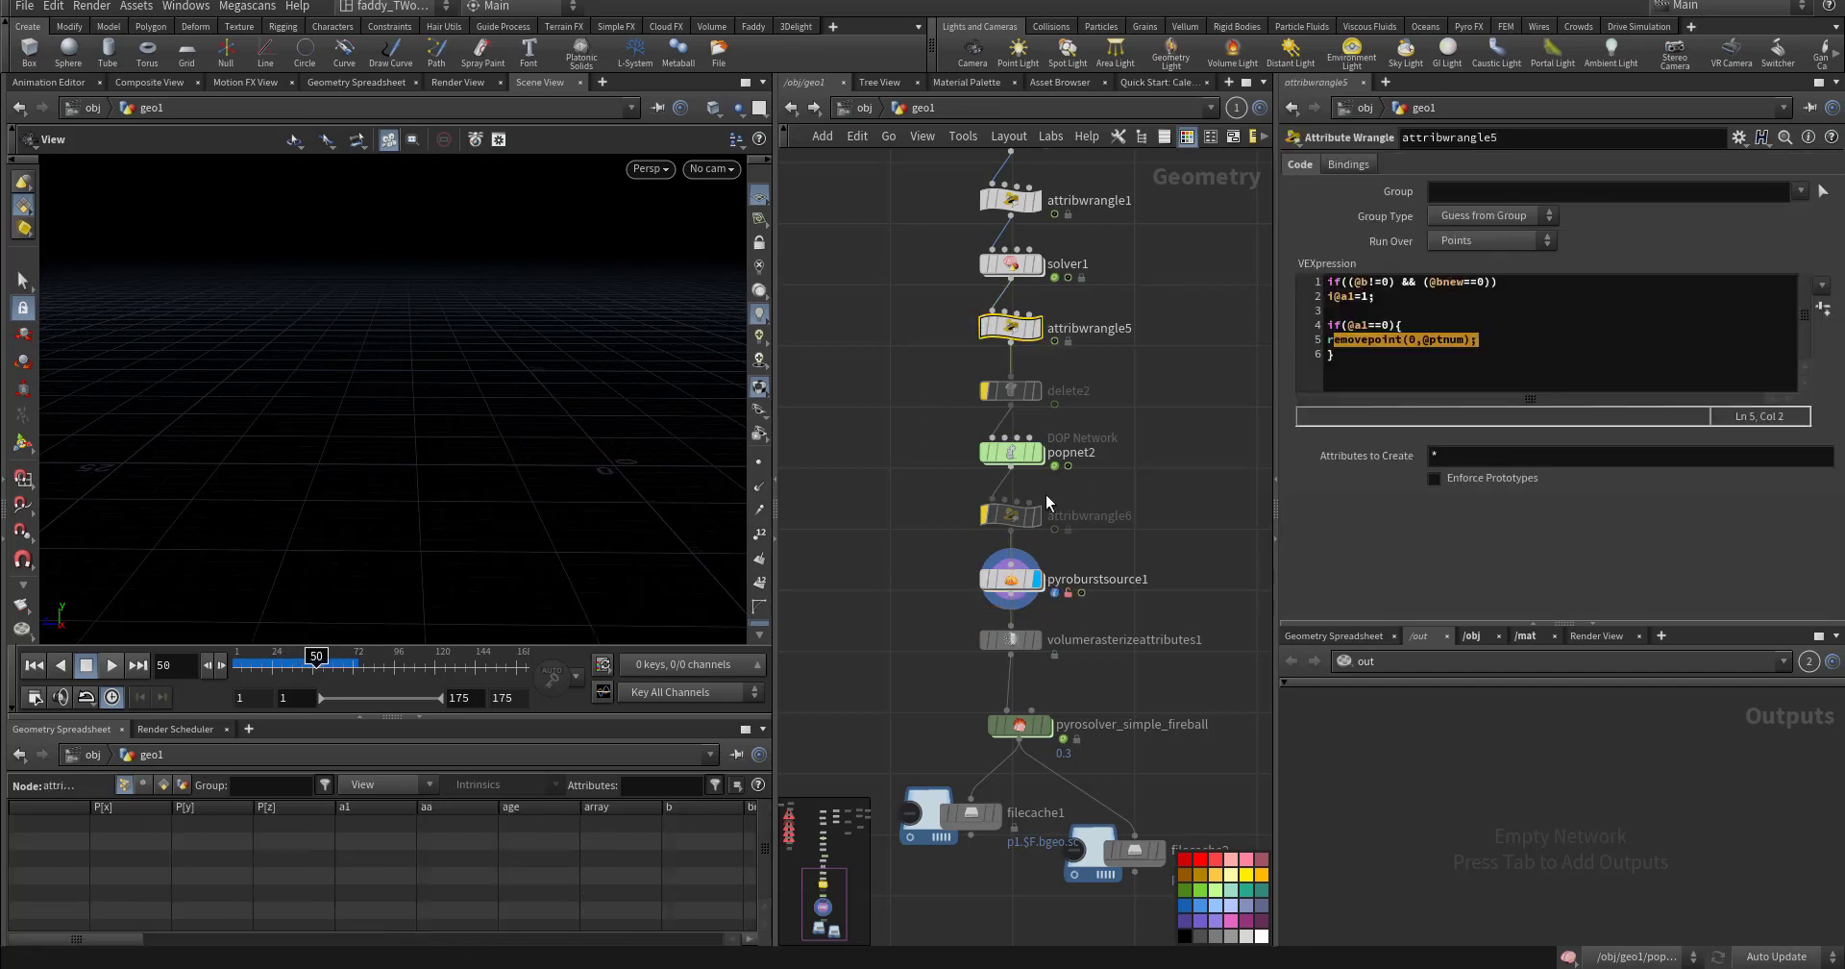
pyautogui.click(1010, 452)
pyautogui.click(308, 661)
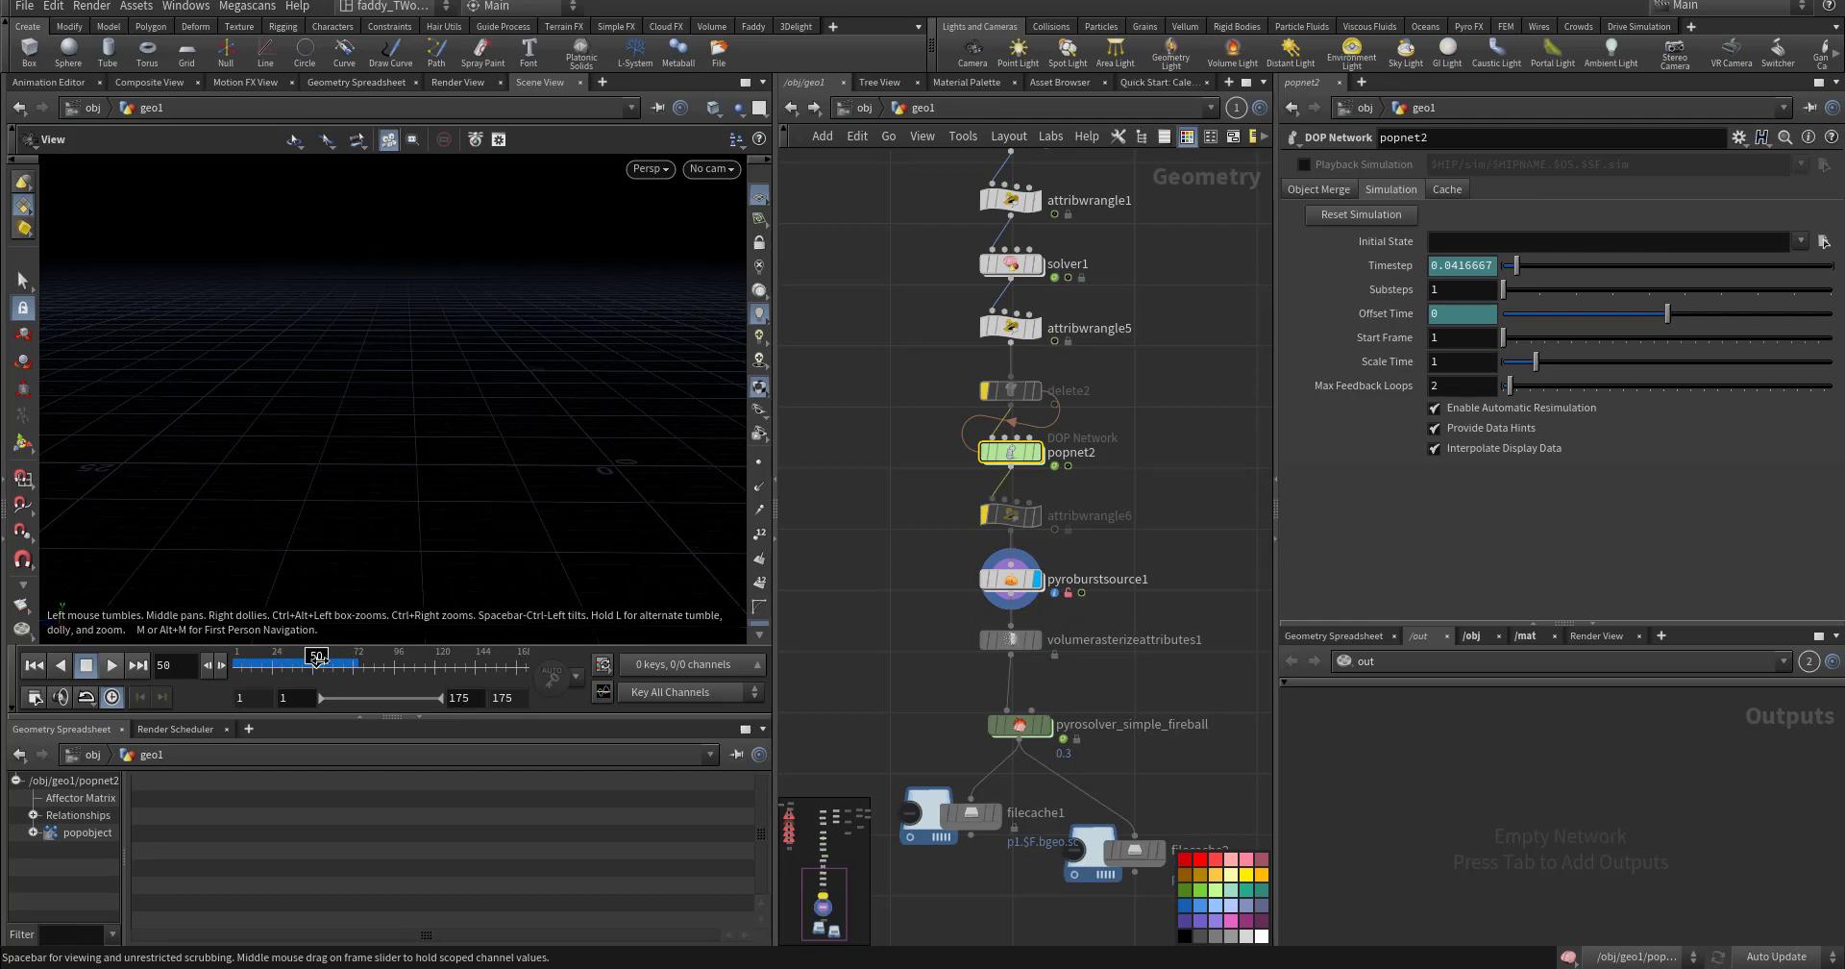
pyautogui.moveTo(311, 661); pyautogui.dragTo(314, 661)
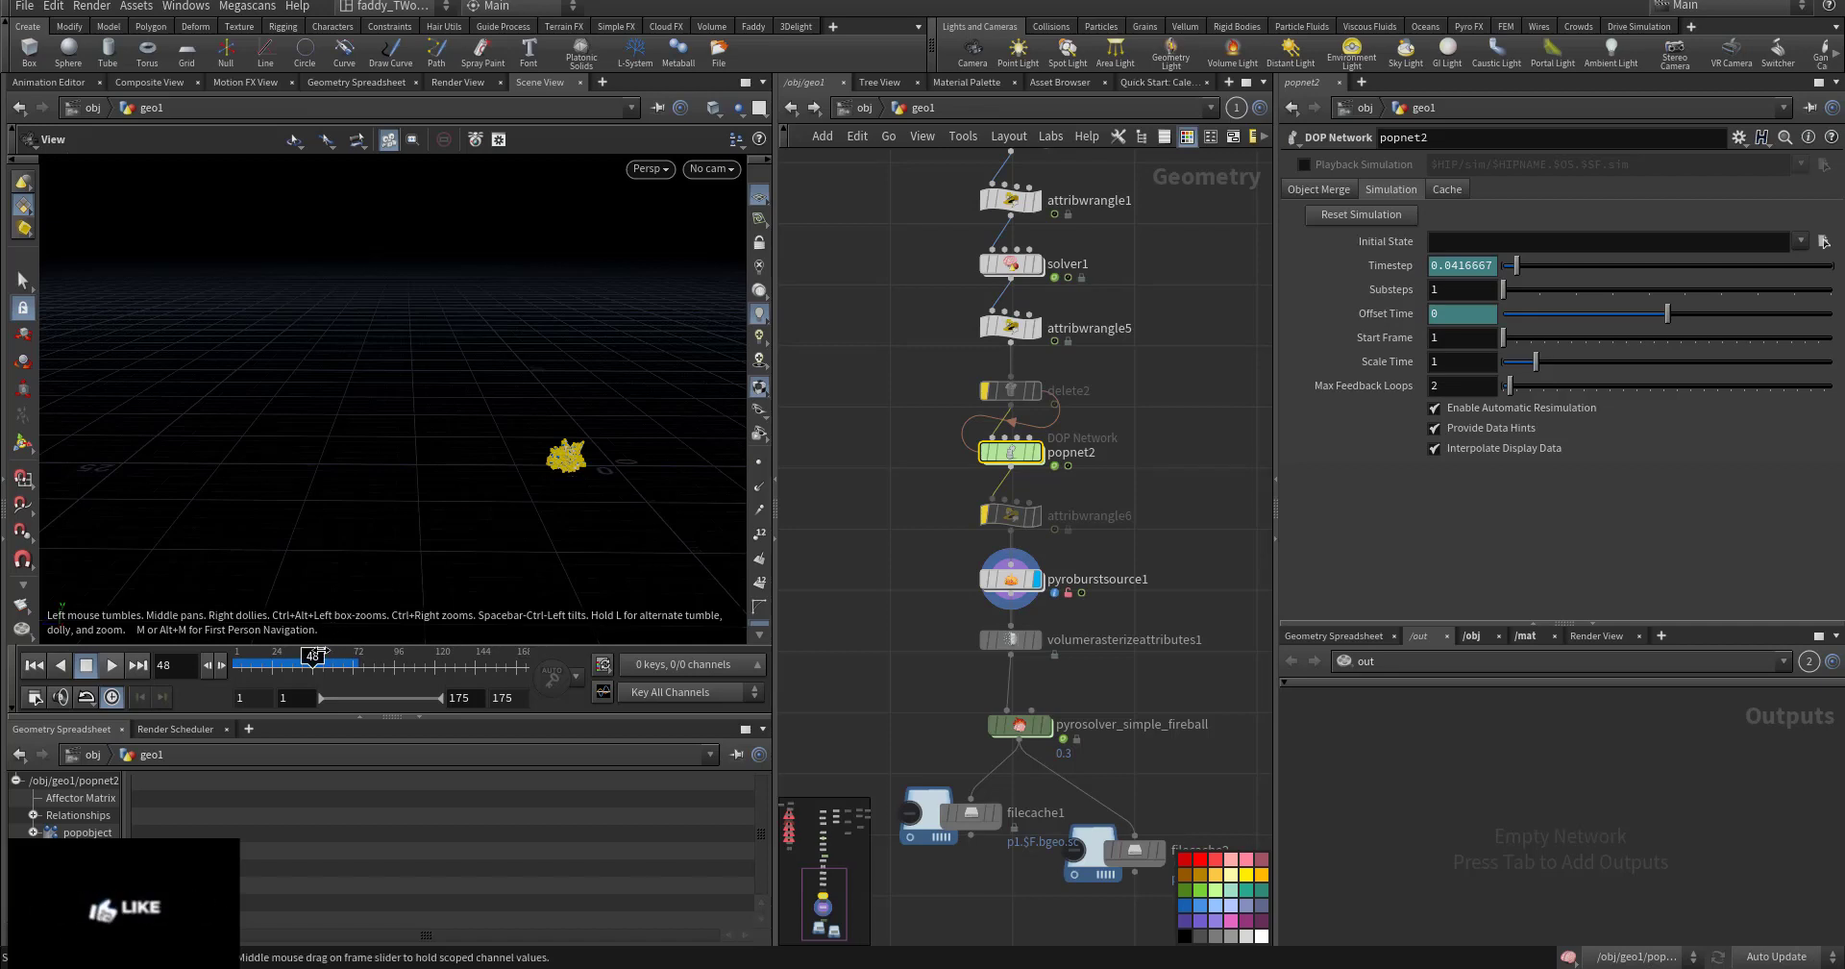
pyautogui.moveTo(314, 662)
pyautogui.mouseDown()
pyautogui.moveTo(294, 661)
pyautogui.moveTo(312, 661)
pyautogui.mouseUp()
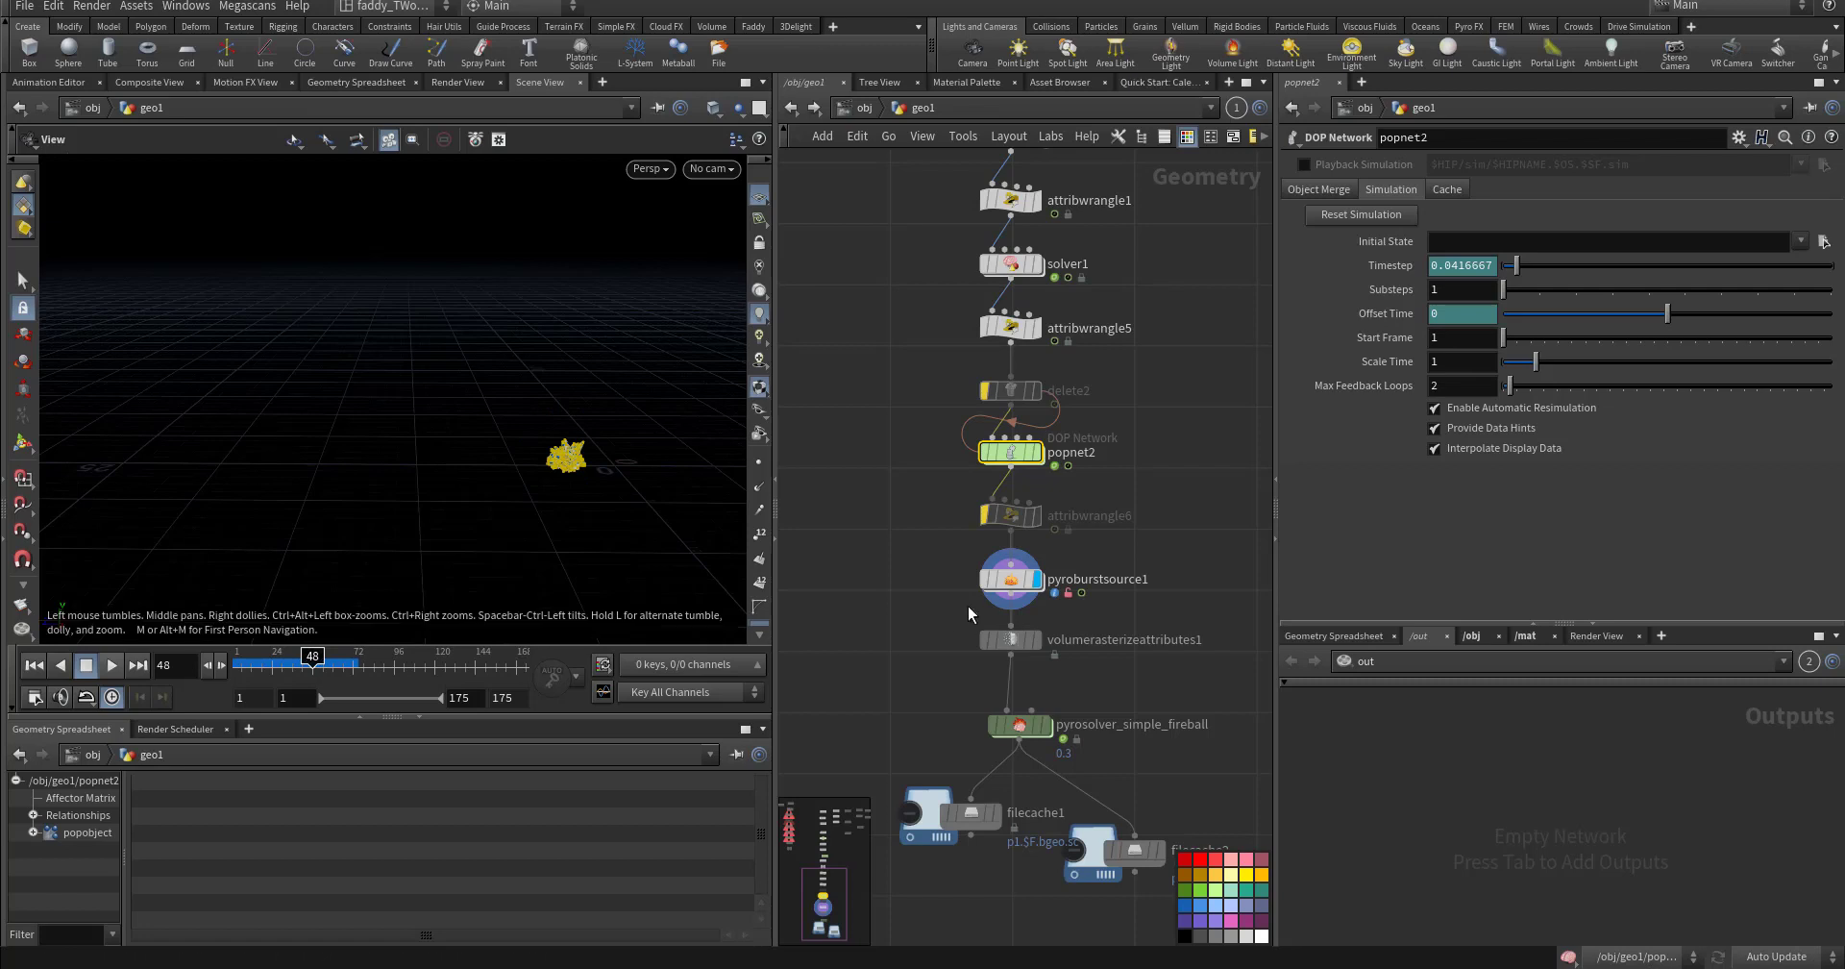
# - Display volumerasterizeattributes1 and select pyrosolver_simple_fireball (start frame 30, voxel size 0.3, Sparse)
pyautogui.moveTo(968, 690); pyautogui.dragTo(975, 619, button='middle')
pyautogui.click(1042, 568)
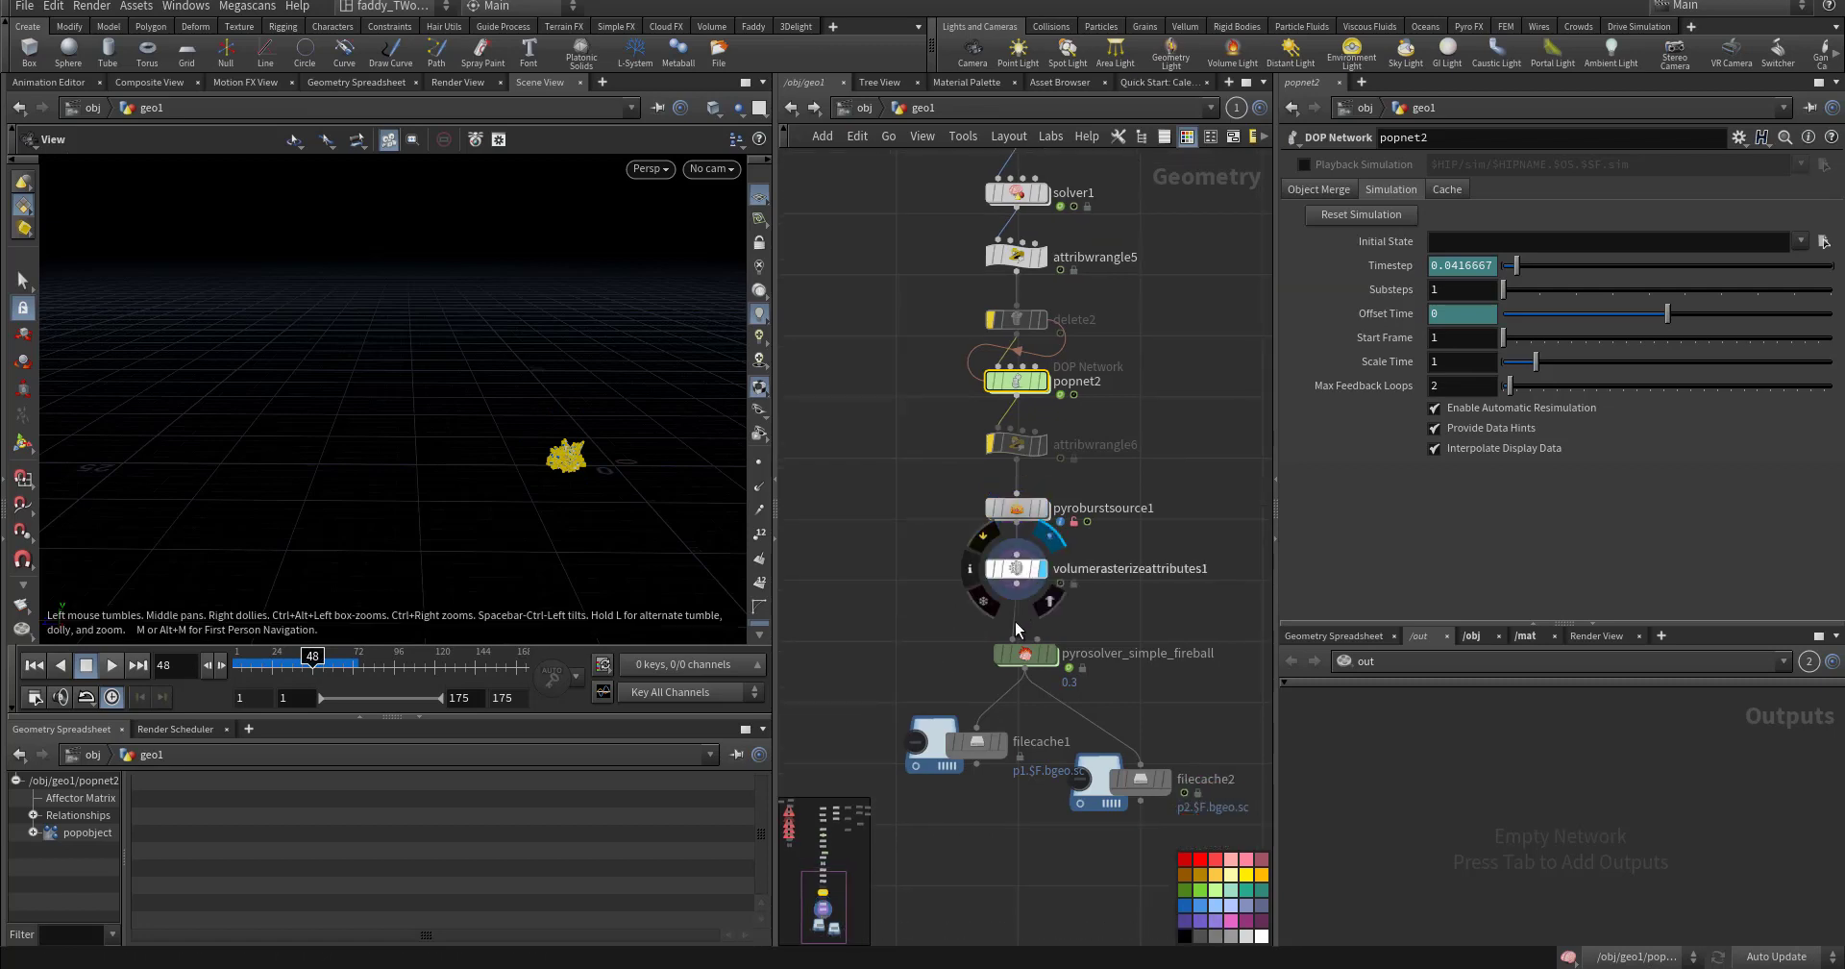
pyautogui.click(1024, 665)
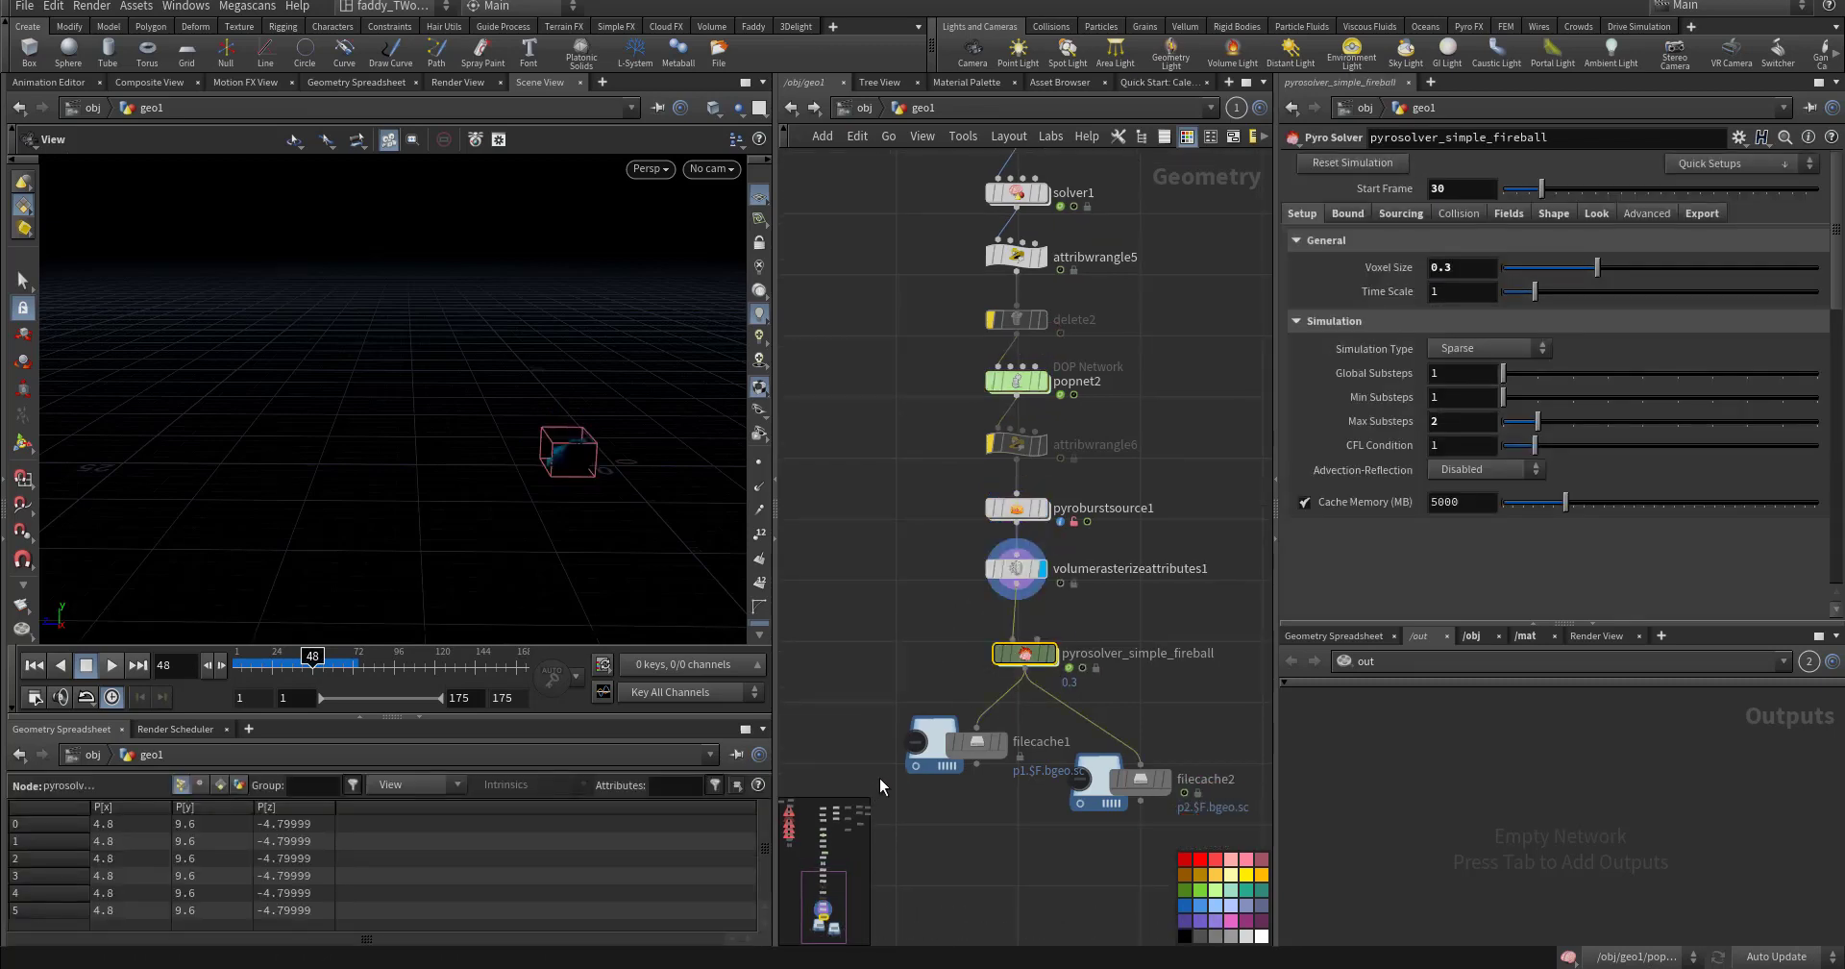
pyautogui.scroll(-3, 932, 524)
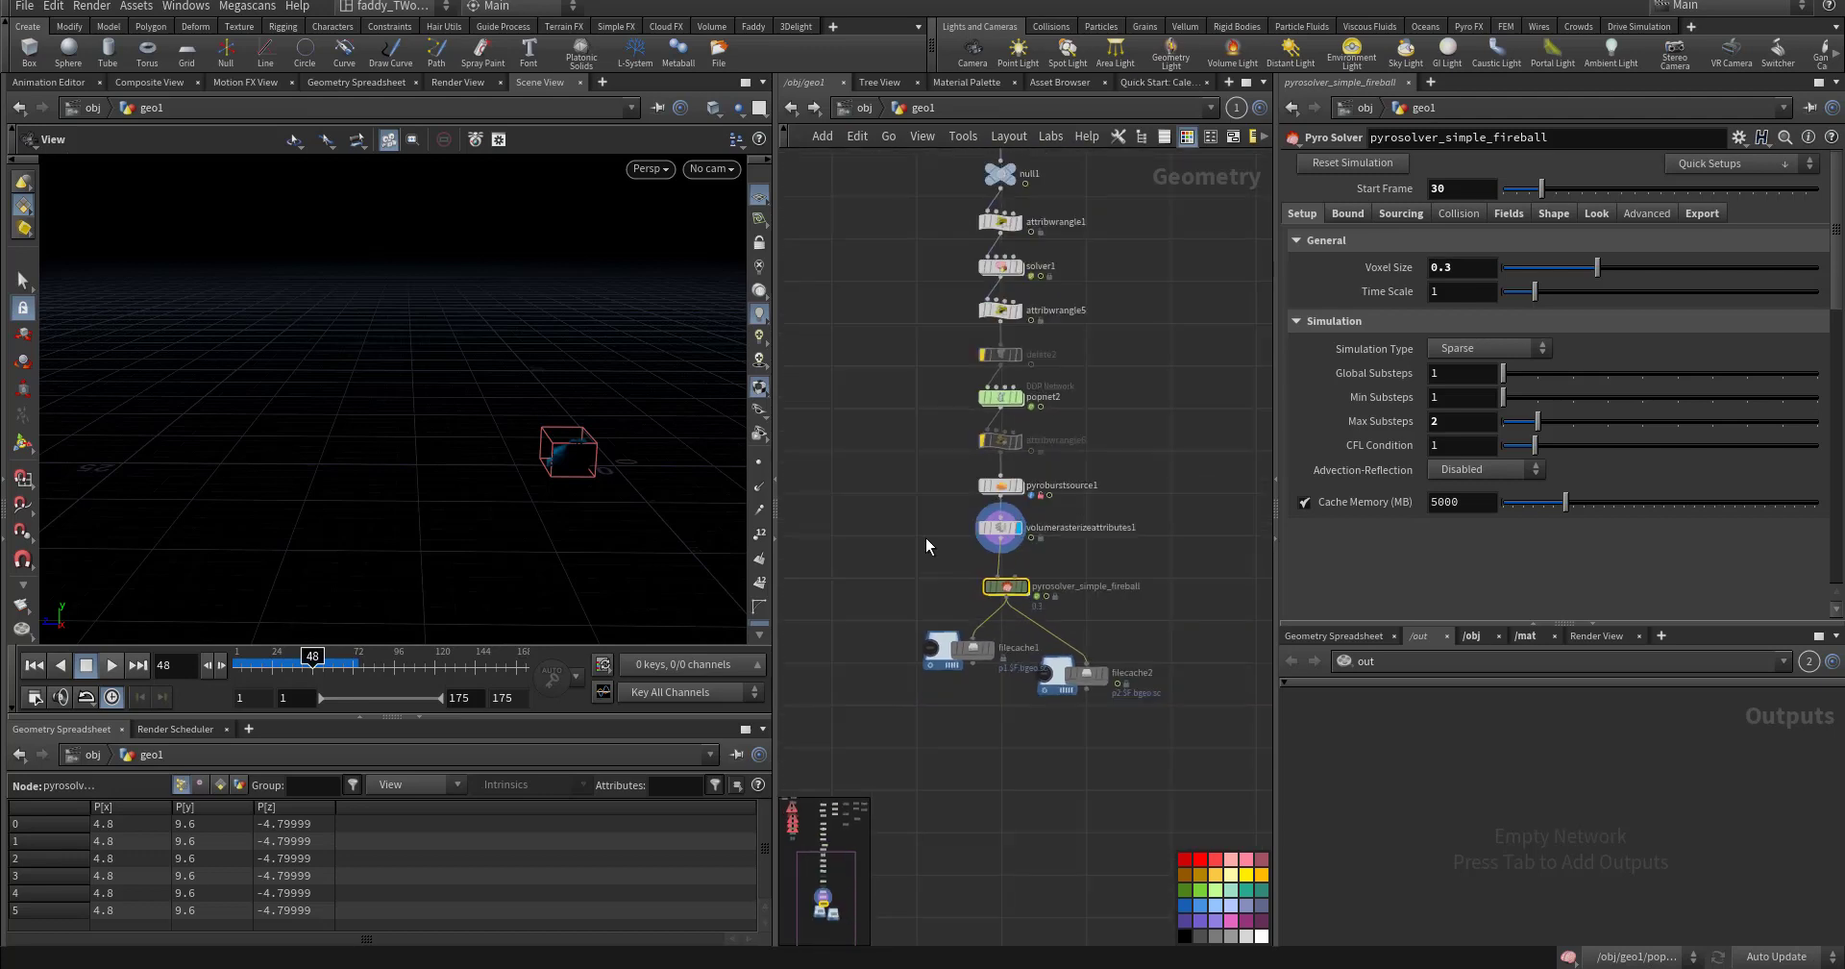
pyautogui.moveTo(901, 574); pyautogui.dragTo(945, 670, button='middle')
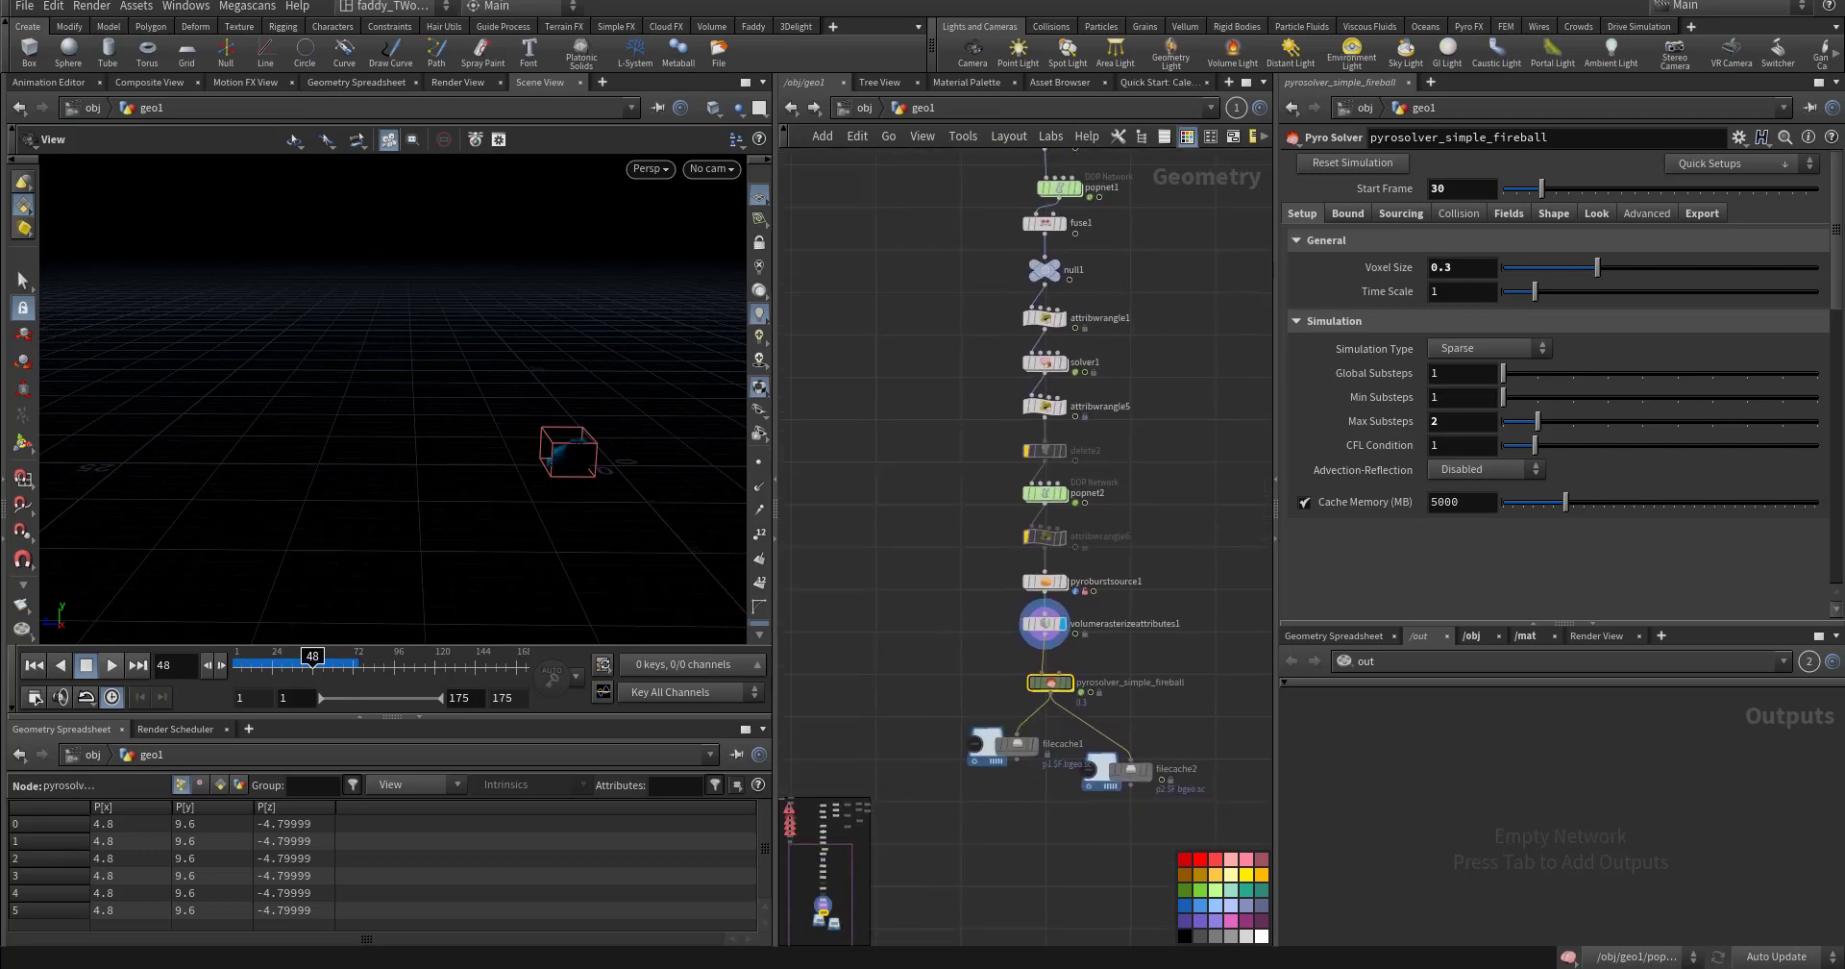
pyautogui.moveTo(1057, 144); pyautogui.dragTo(849, 756, button='middle')
# - Display switch1 and set its Select Input to 1 to show the hexagon branch
pyautogui.click(842, 670)
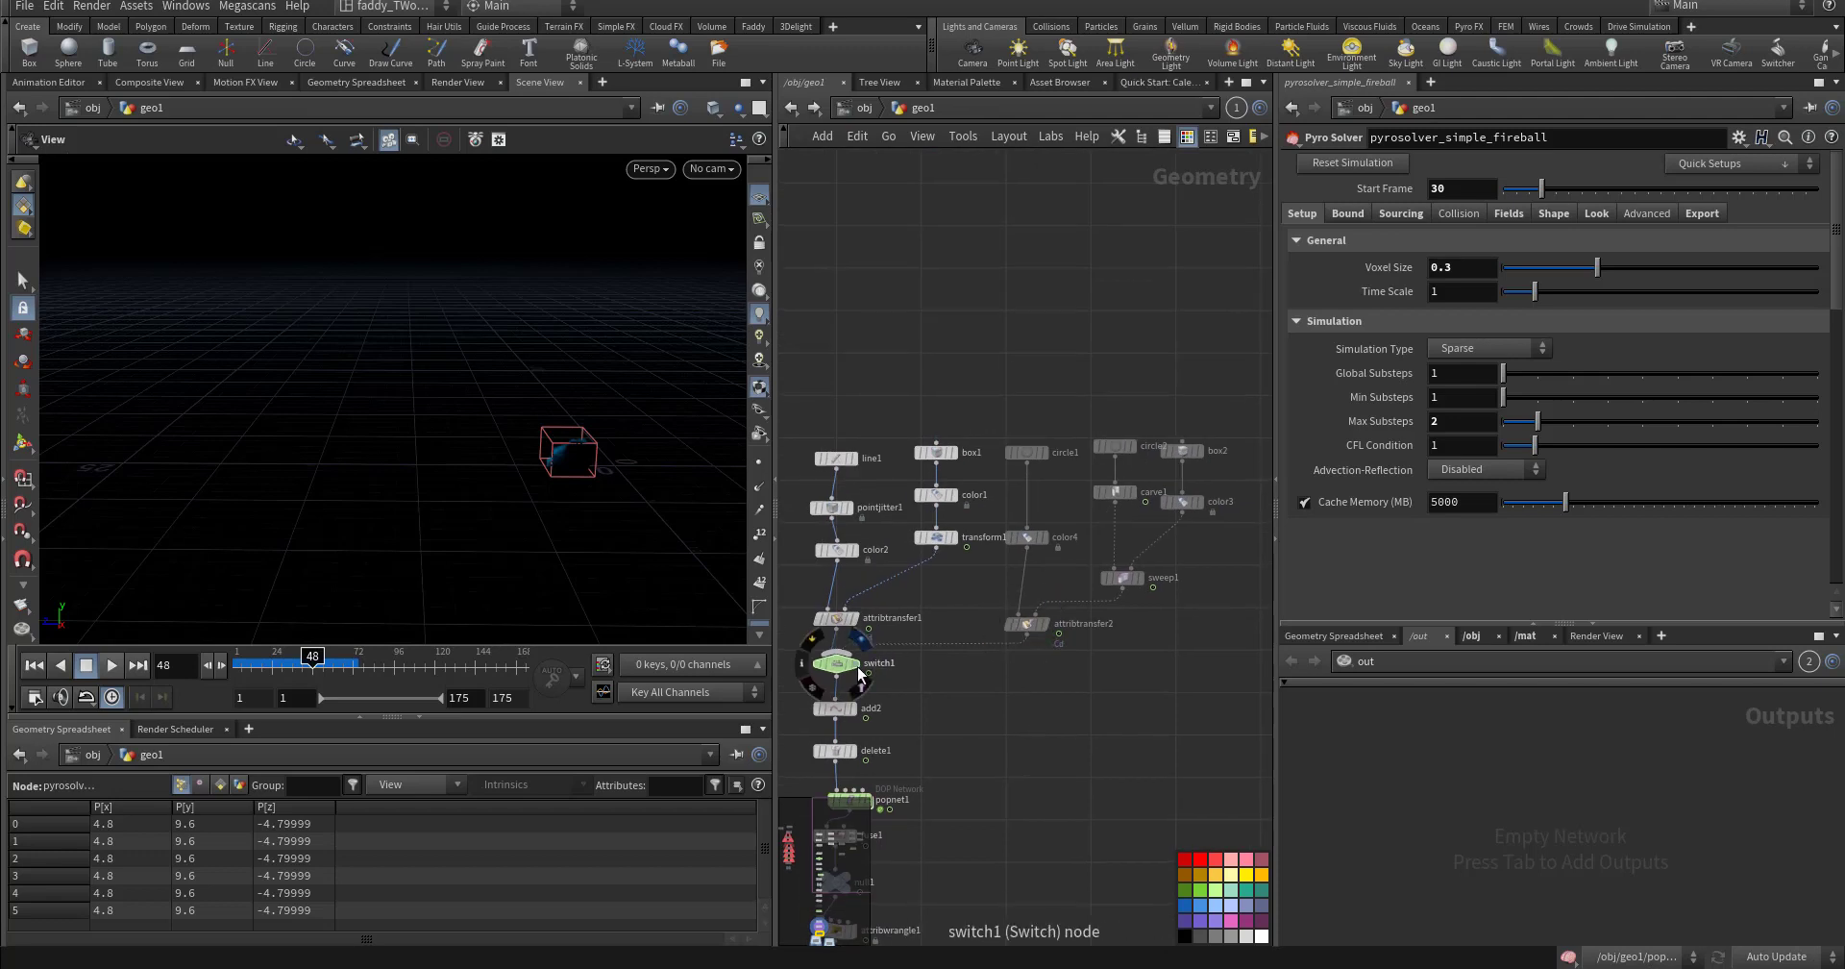
pyautogui.click(842, 670)
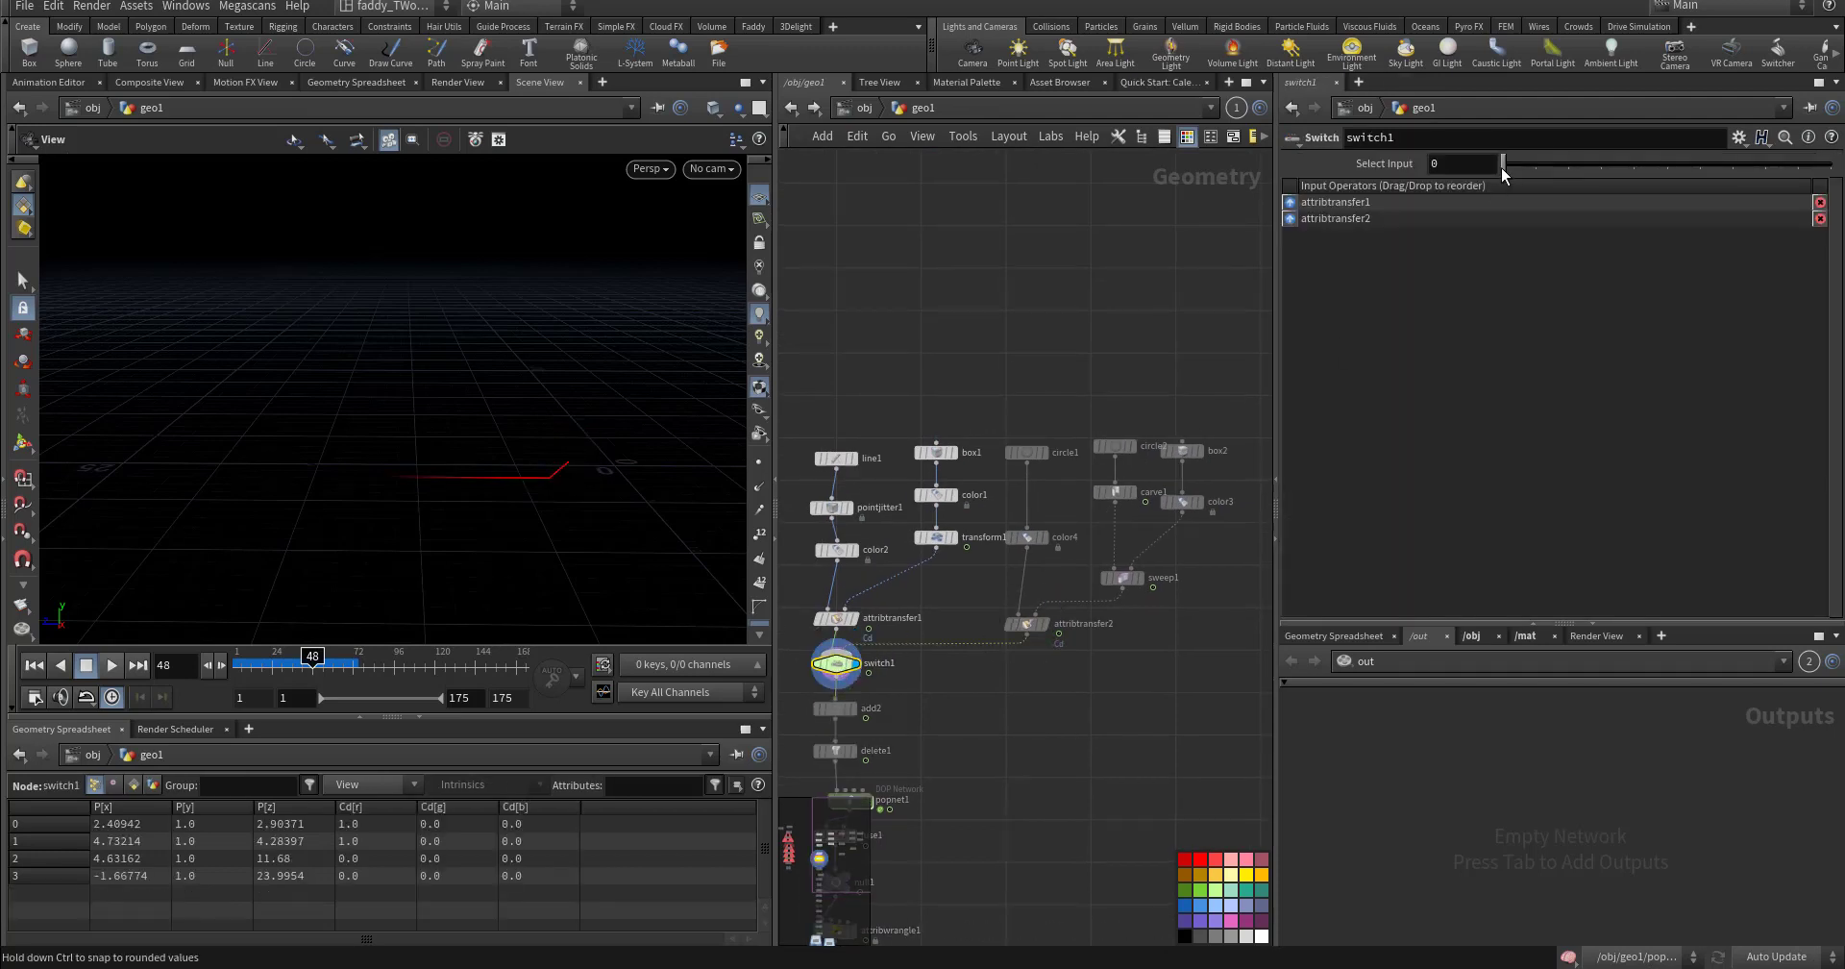
pyautogui.moveTo(1518, 171); pyautogui.dragTo(1534, 168)
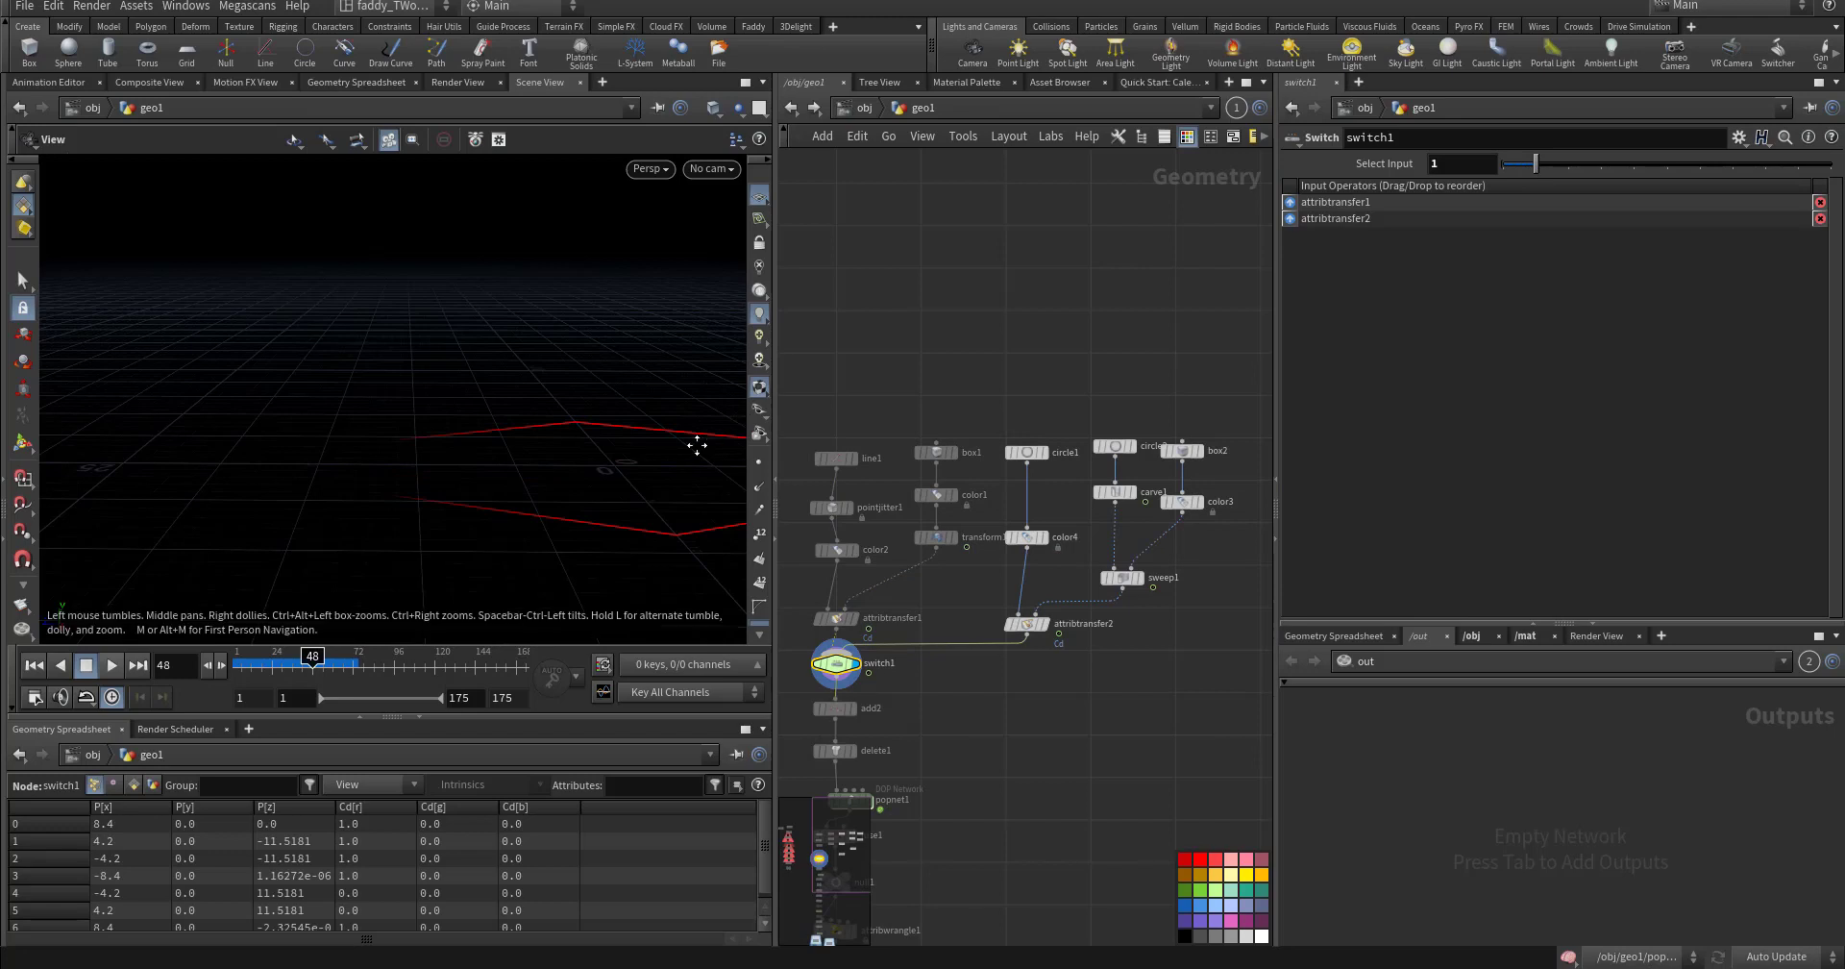
pyautogui.moveTo(492, 447); pyautogui.dragTo(538, 444)
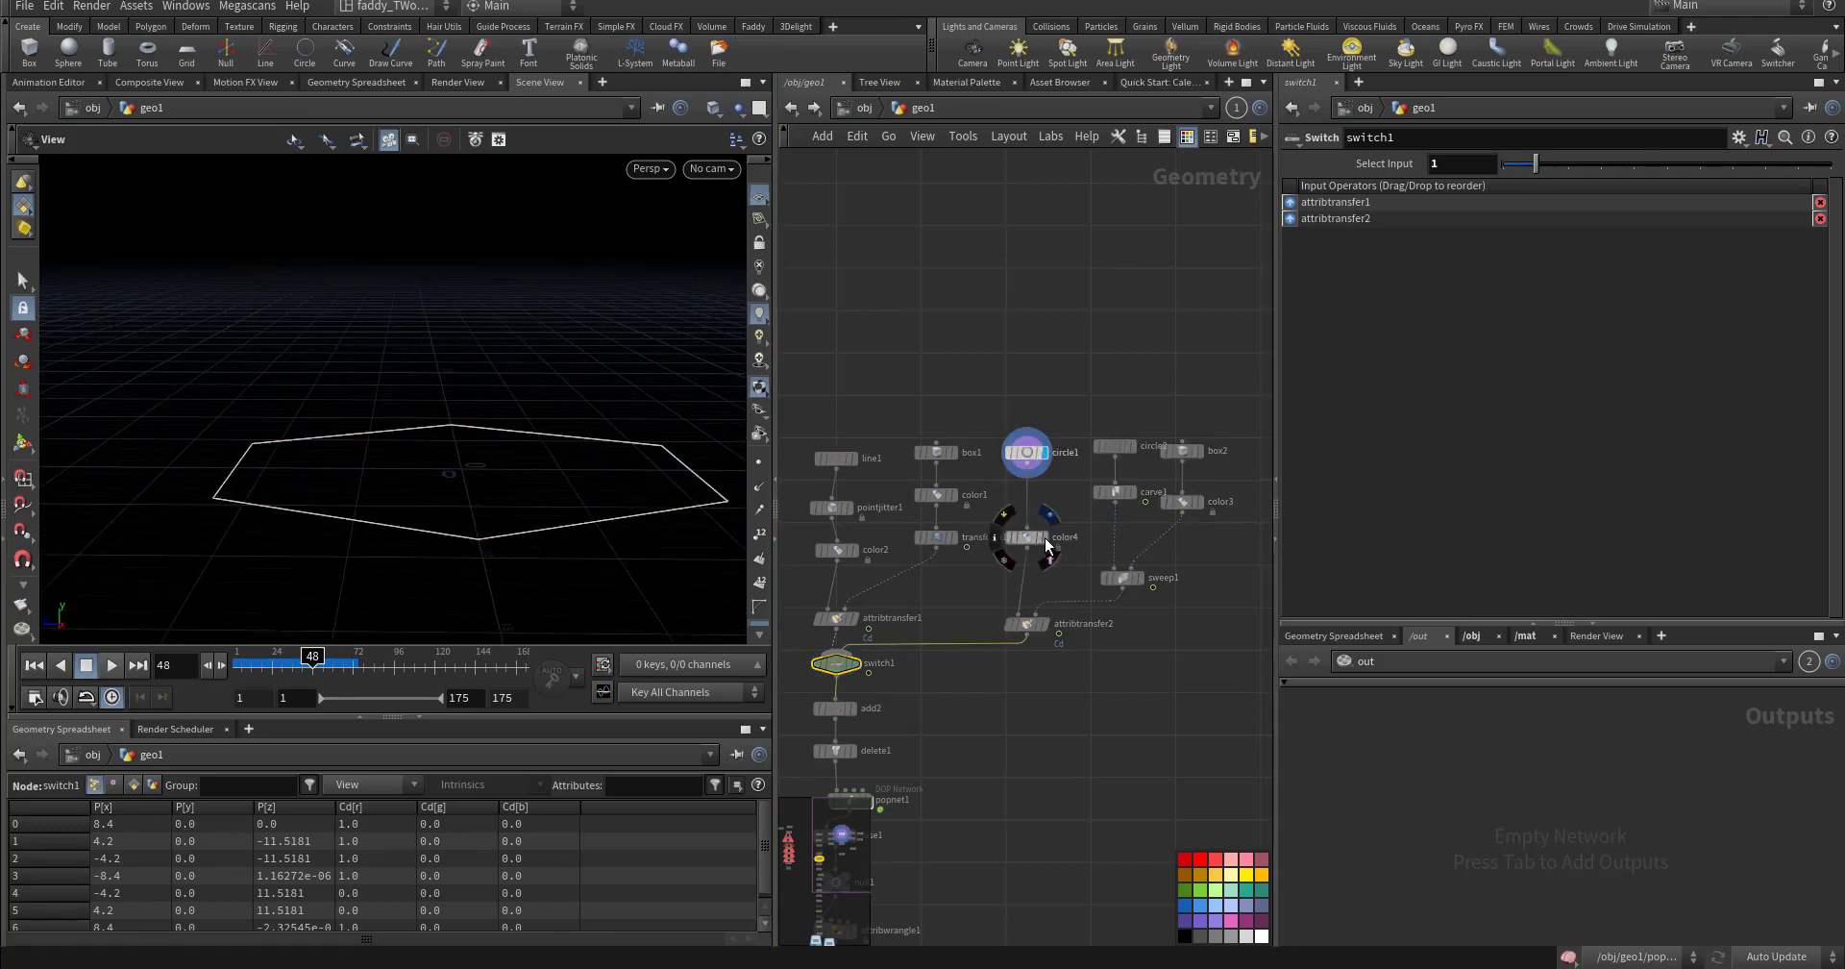
# - Inspect circle2, carve1, box2 and sweep1, scrubbing to watch the carve grow
pyautogui.click(1115, 446)
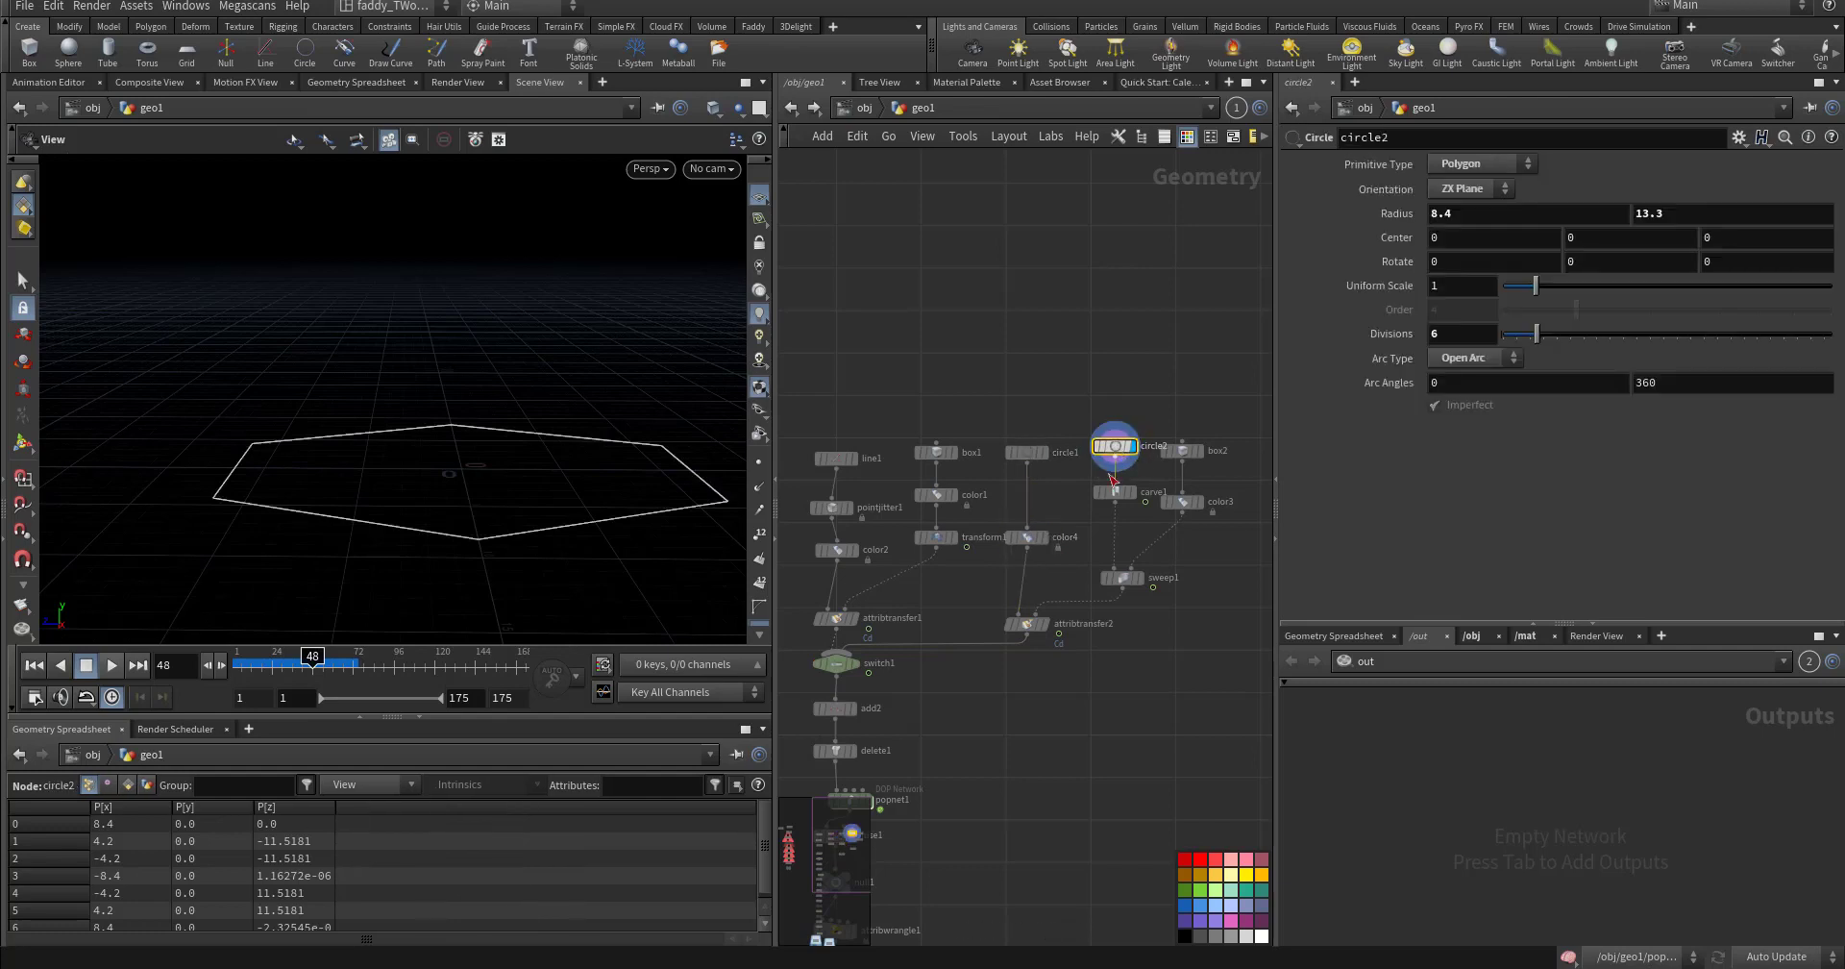
pyautogui.click(1117, 492)
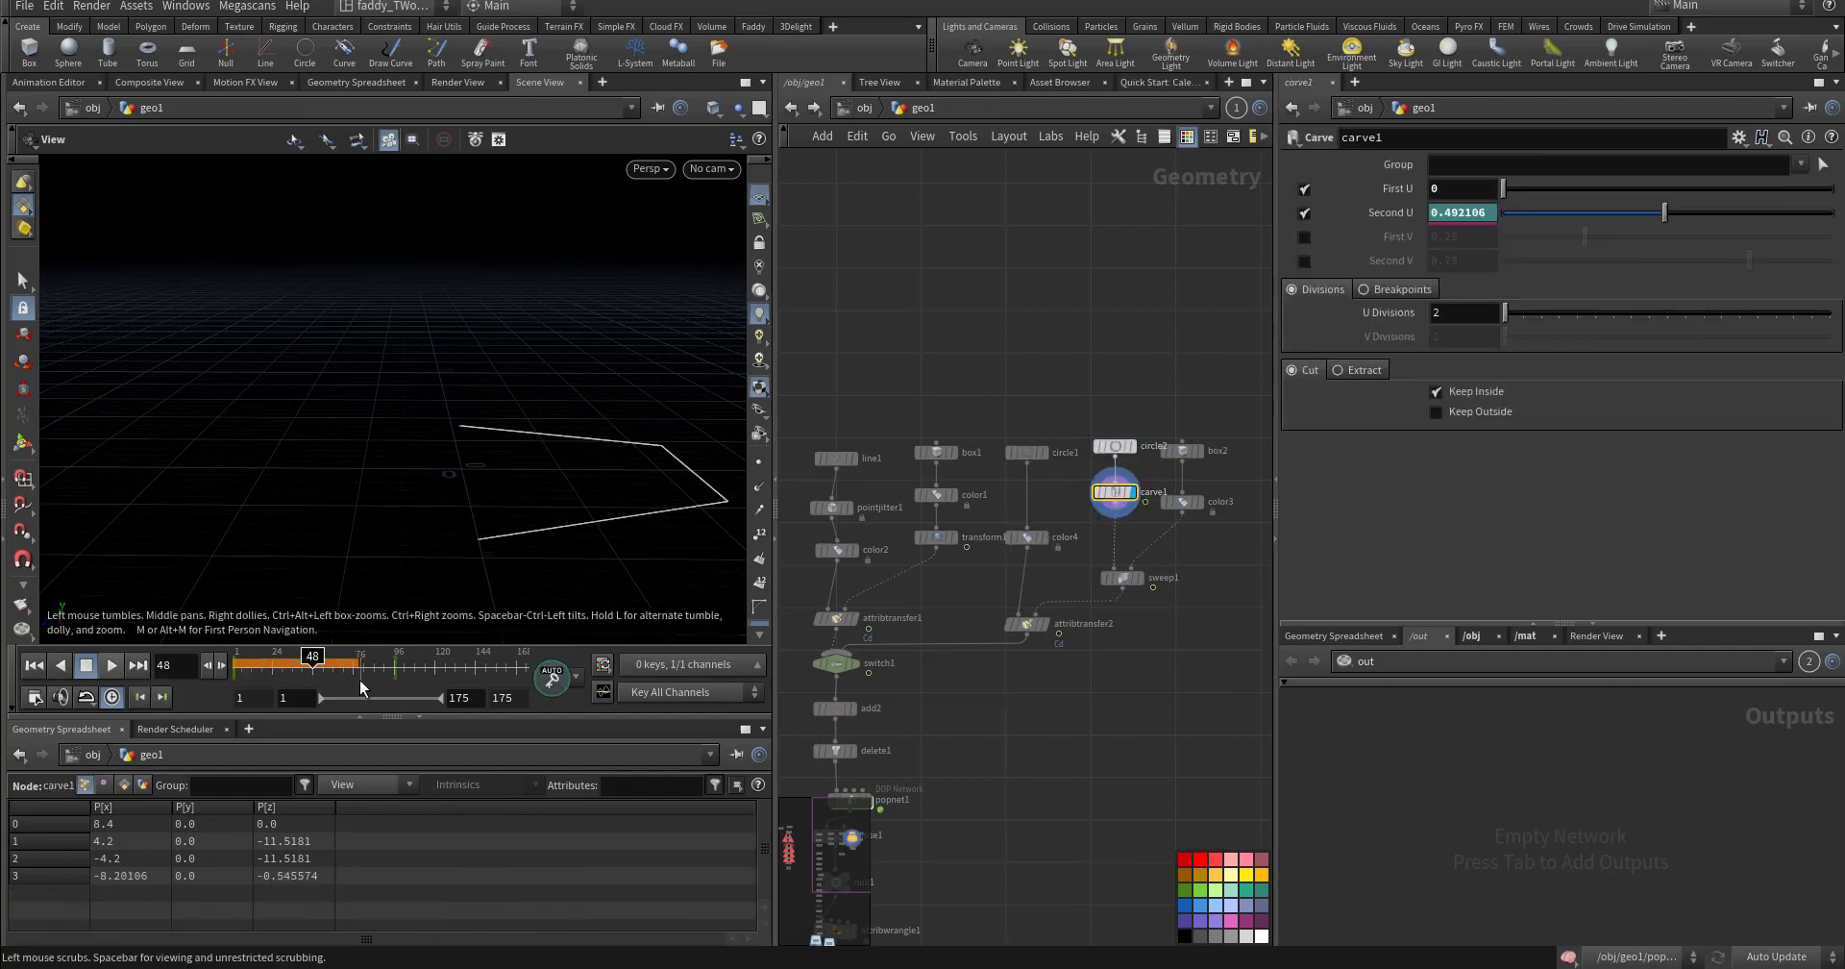
pyautogui.moveTo(301, 663); pyautogui.dragTo(403, 663)
pyautogui.click(1200, 450)
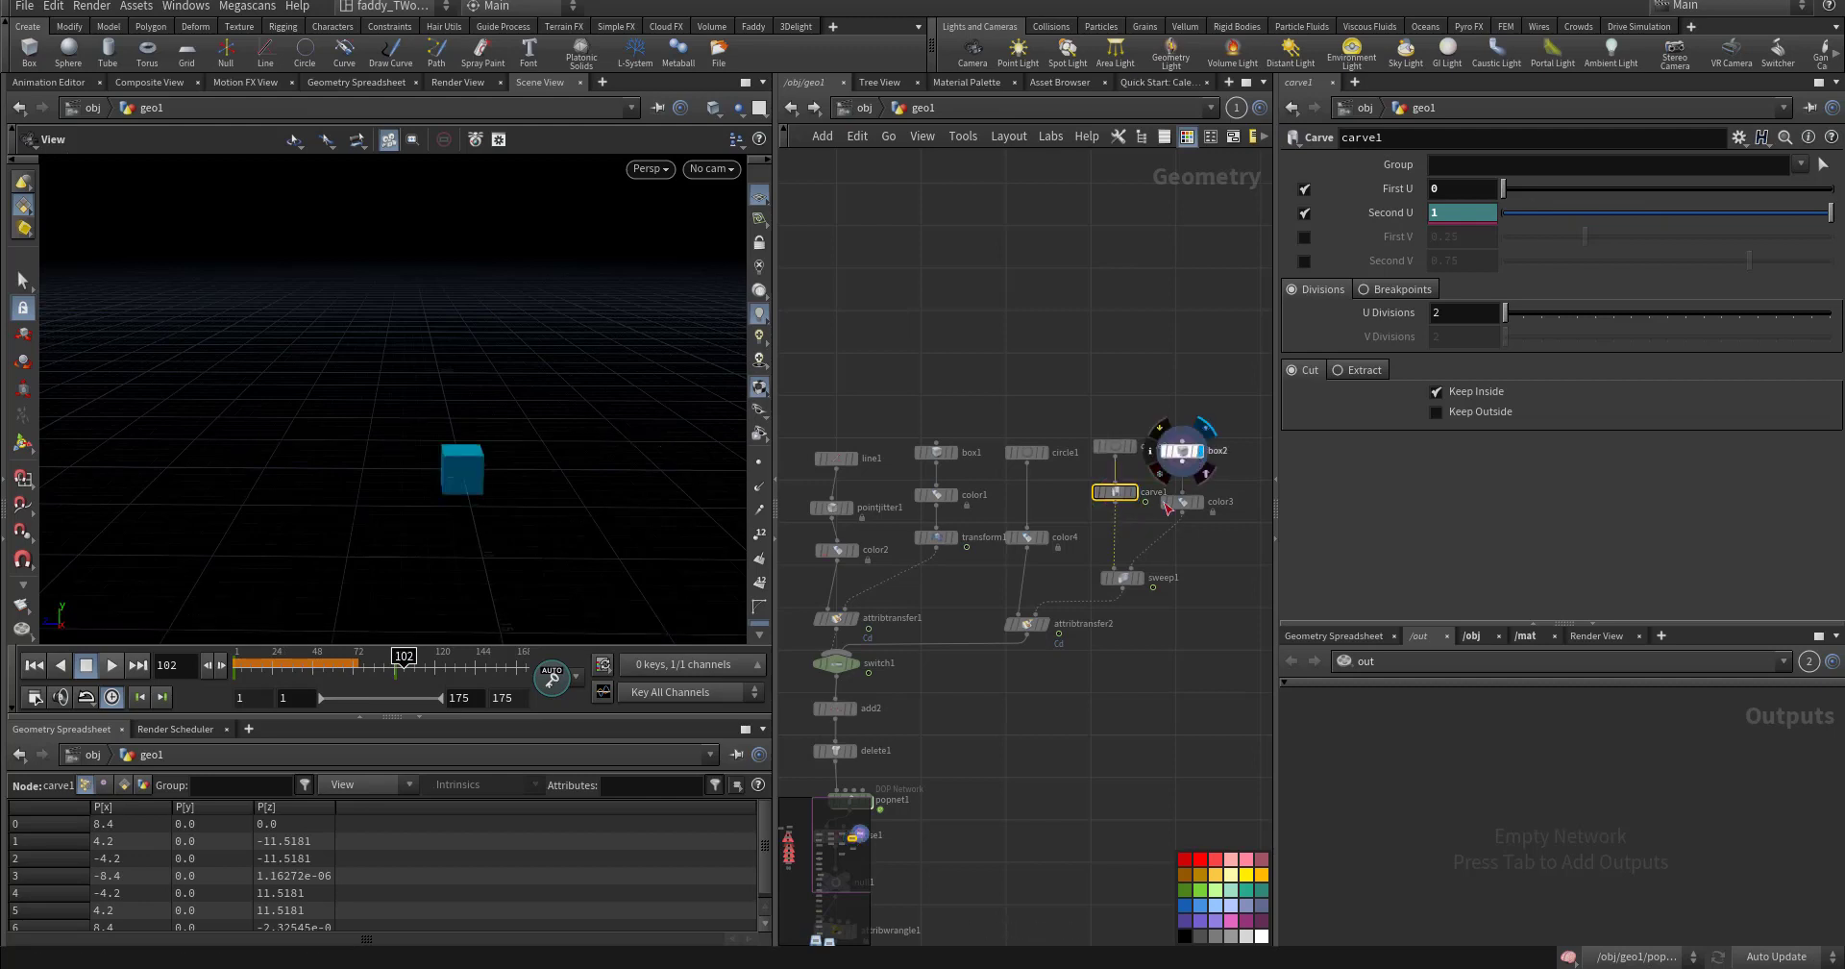
pyautogui.click(1141, 578)
pyautogui.click(1120, 578)
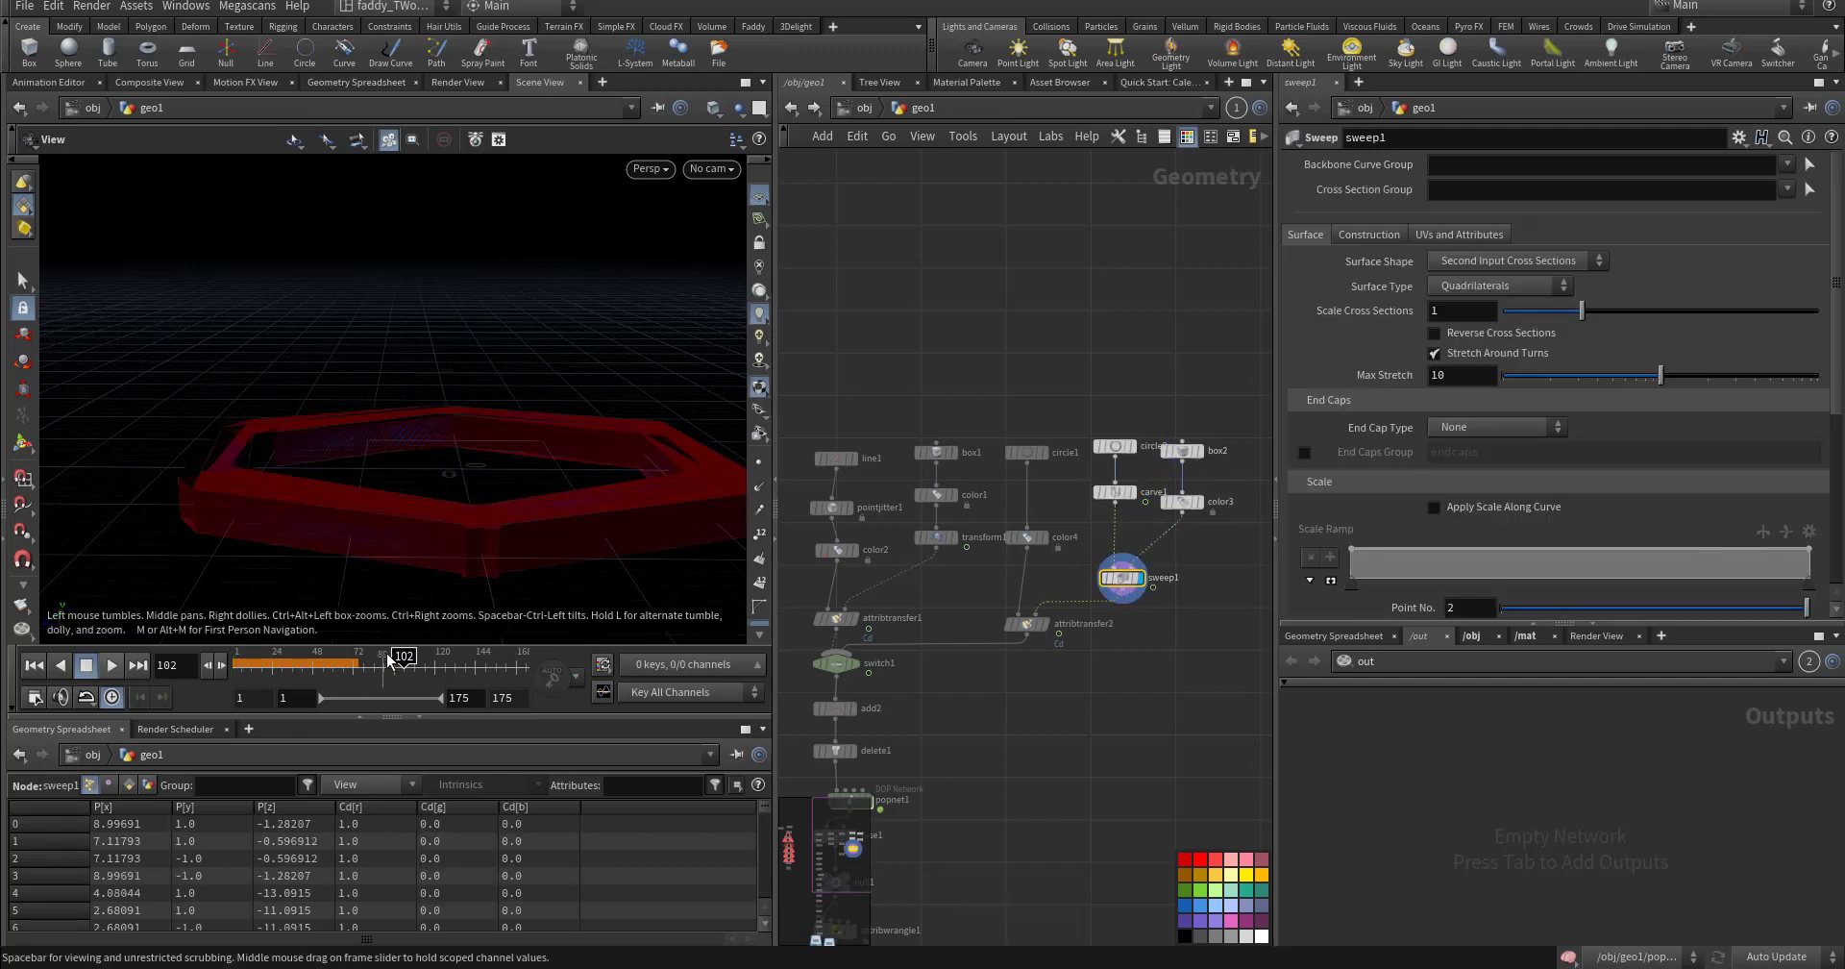
pyautogui.moveTo(403, 663)
pyautogui.mouseDown()
pyautogui.moveTo(247, 672)
pyautogui.moveTo(429, 663)
pyautogui.moveTo(237, 663)
pyautogui.moveTo(394, 663)
pyautogui.mouseUp()
# - Display attribtransfer2 at frame 96 to show the red hexagonal curve
pyautogui.click(1045, 626)
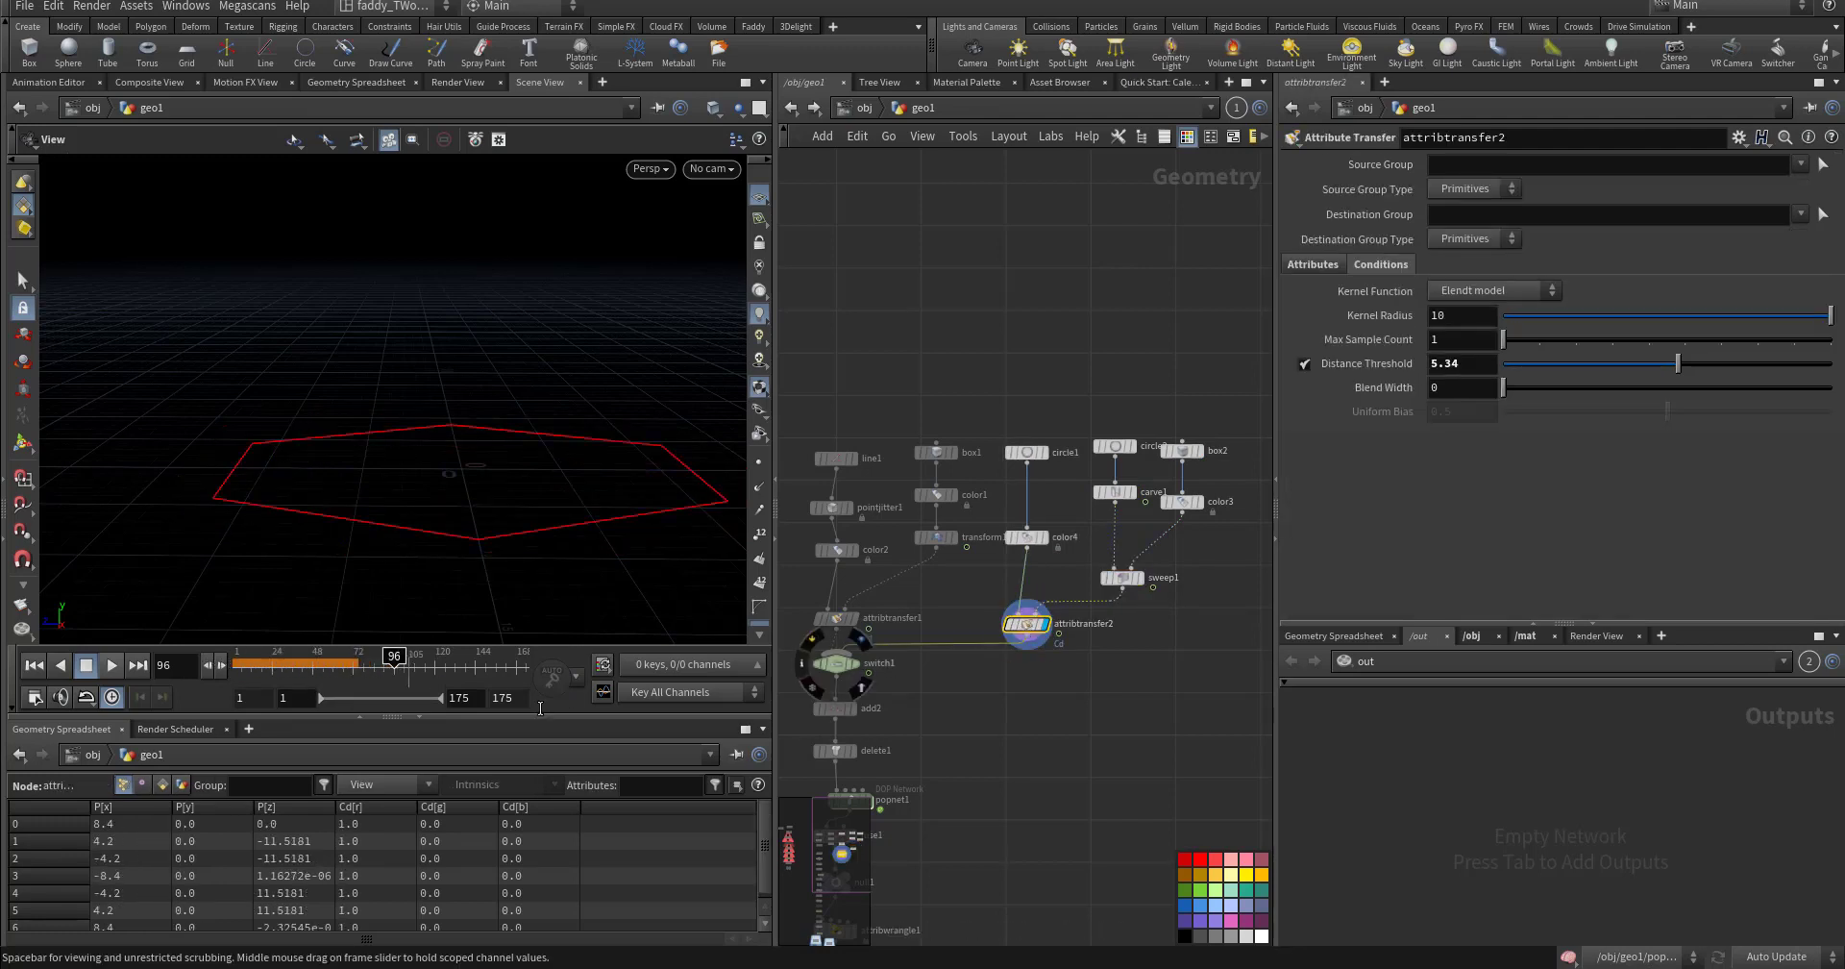
pyautogui.moveTo(980, 844); pyautogui.dragTo(1107, 465, button='middle')
pyautogui.moveTo(1105, 894); pyautogui.dragTo(931, 554, button='middle')
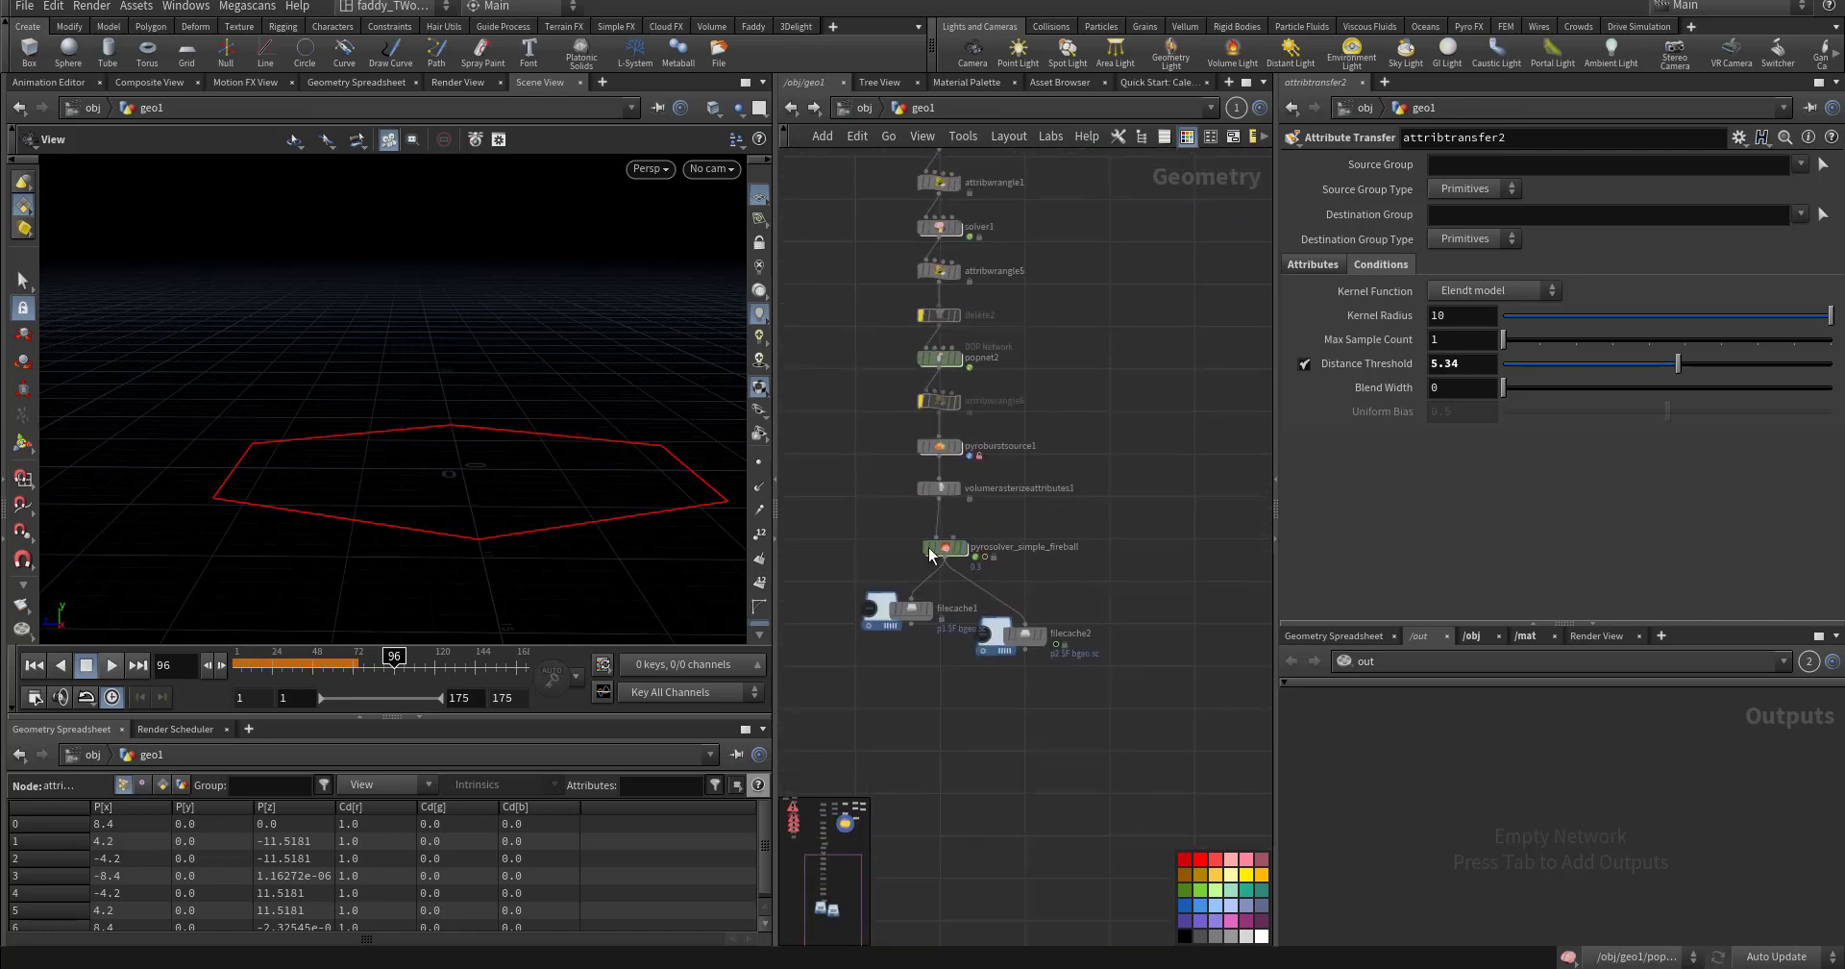
# - Flipbook the fireball sim, play the ip-21:17 sequence in MPlay, and open the potion render viewer
pyautogui.click(34, 697)
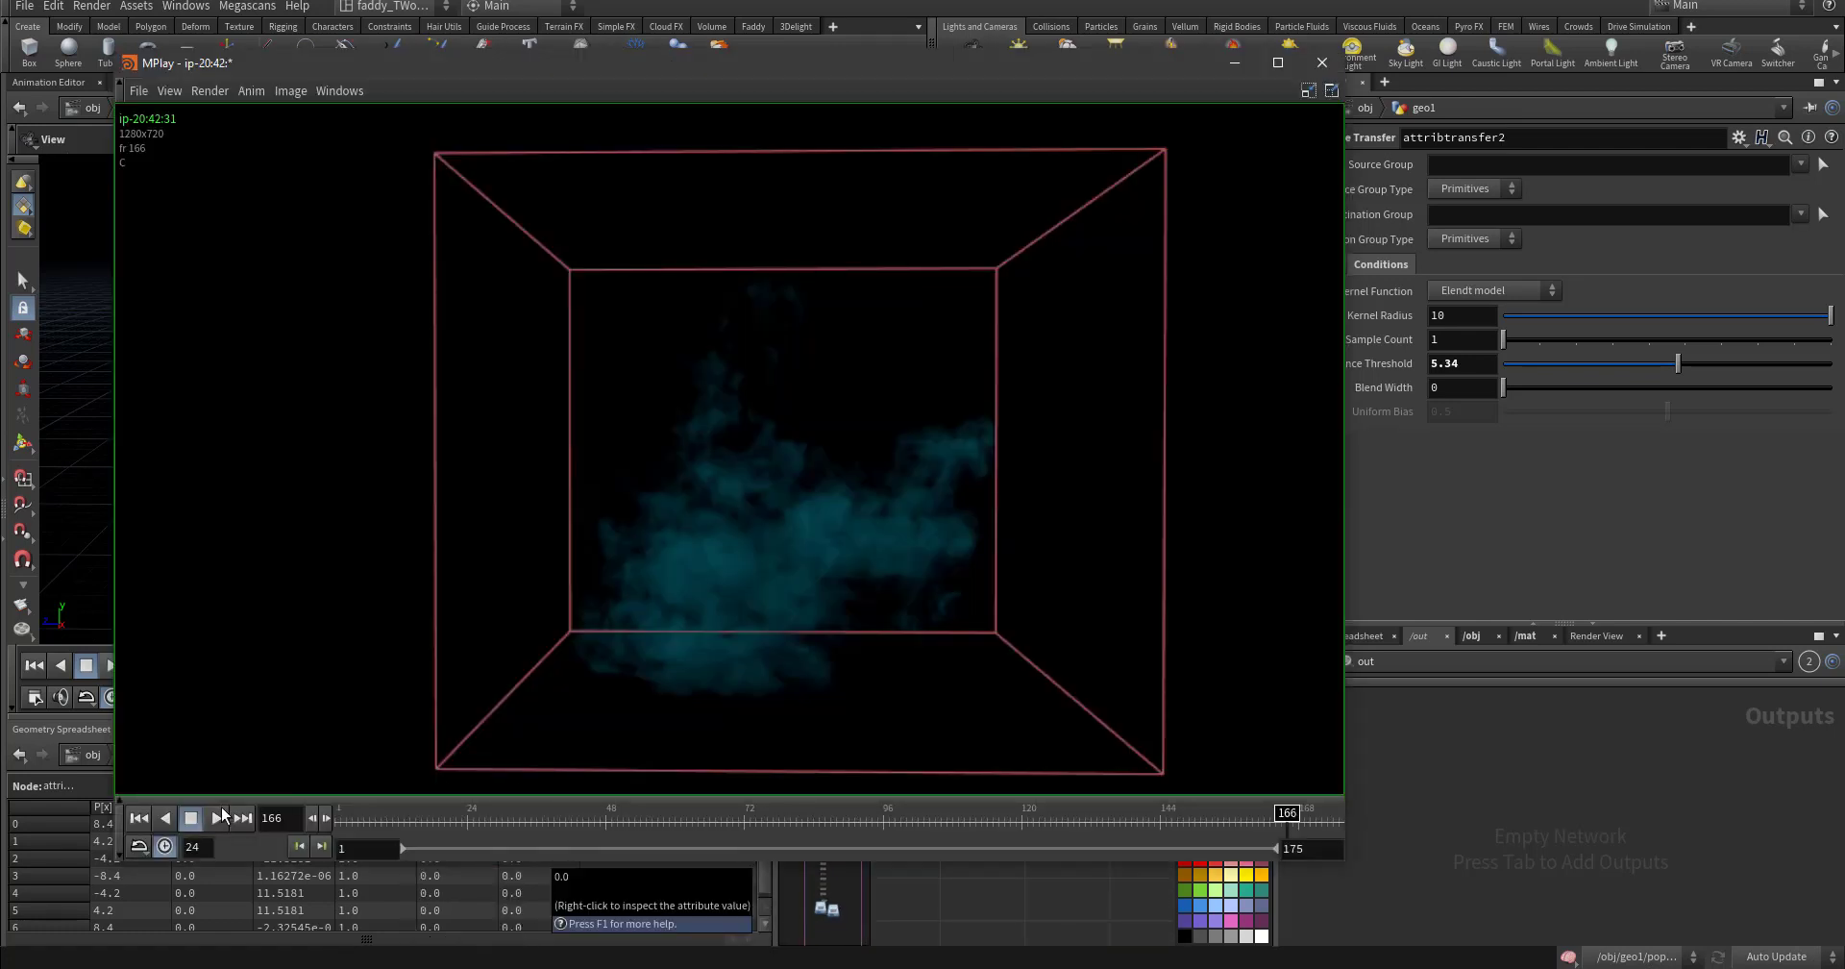
pyautogui.click(221, 817)
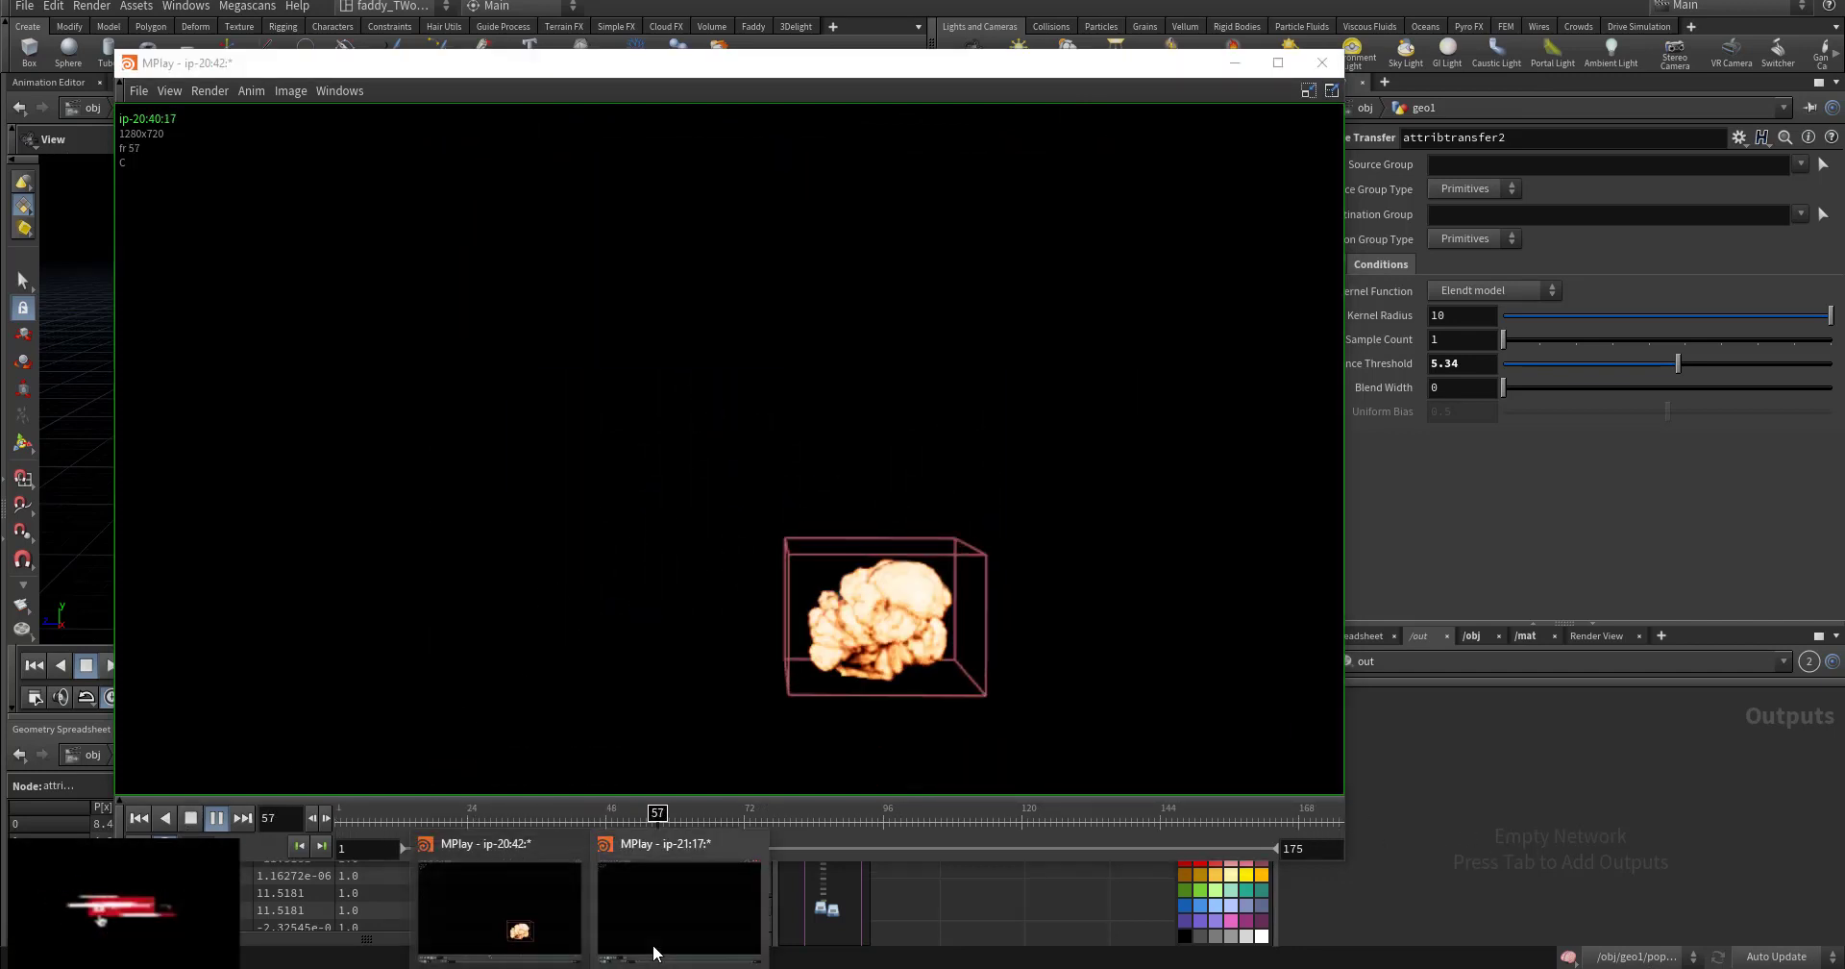
pyautogui.click(638, 878)
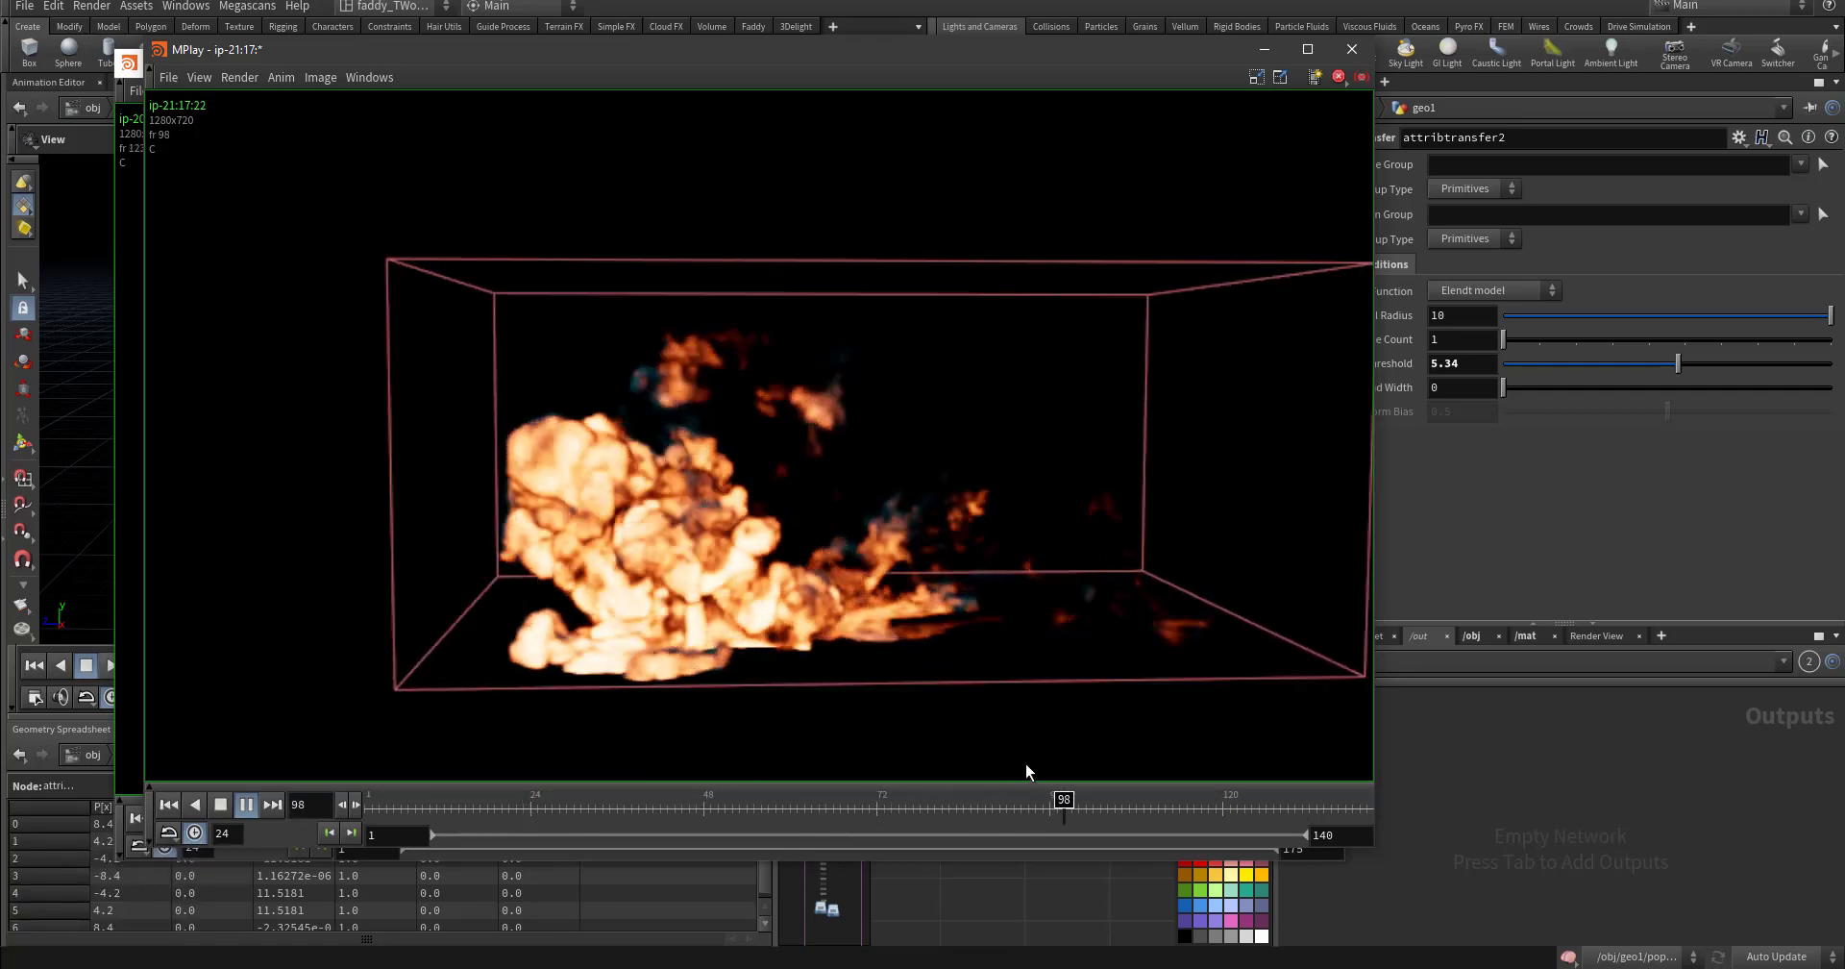
pyautogui.click(245, 807)
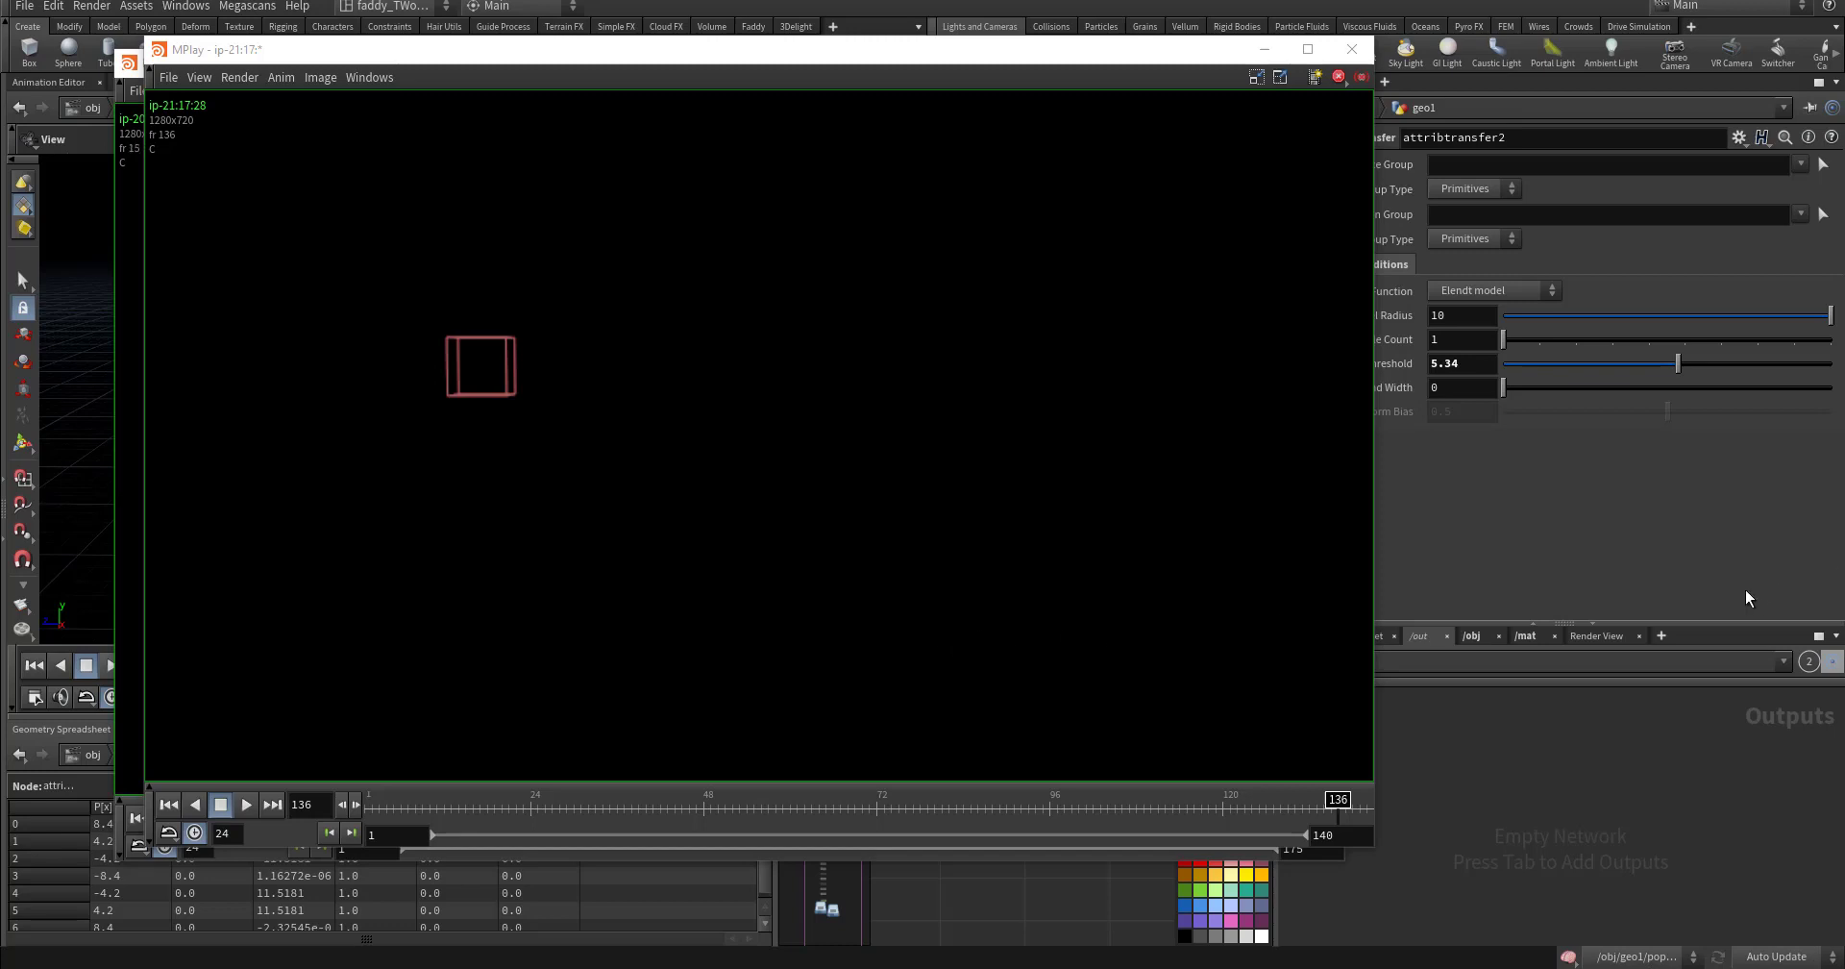
pyautogui.click(248, 805)
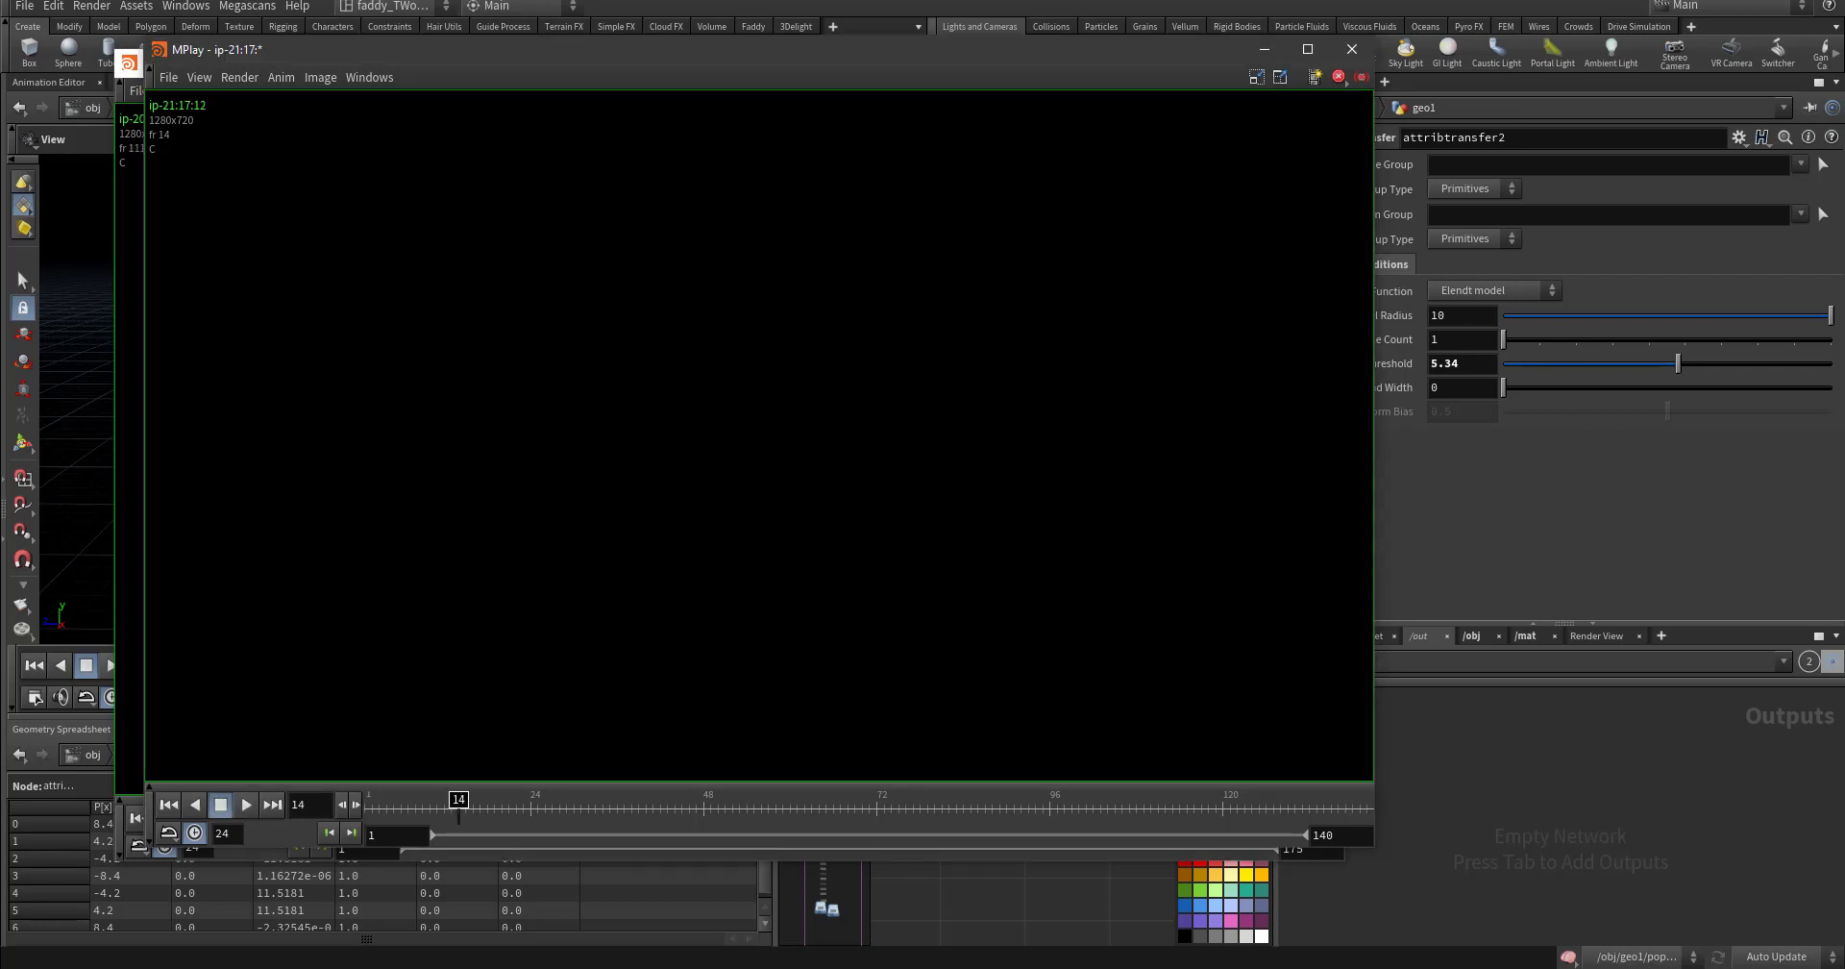
pyautogui.moveTo(1167, 155); pyautogui.dragTo(845, 175)
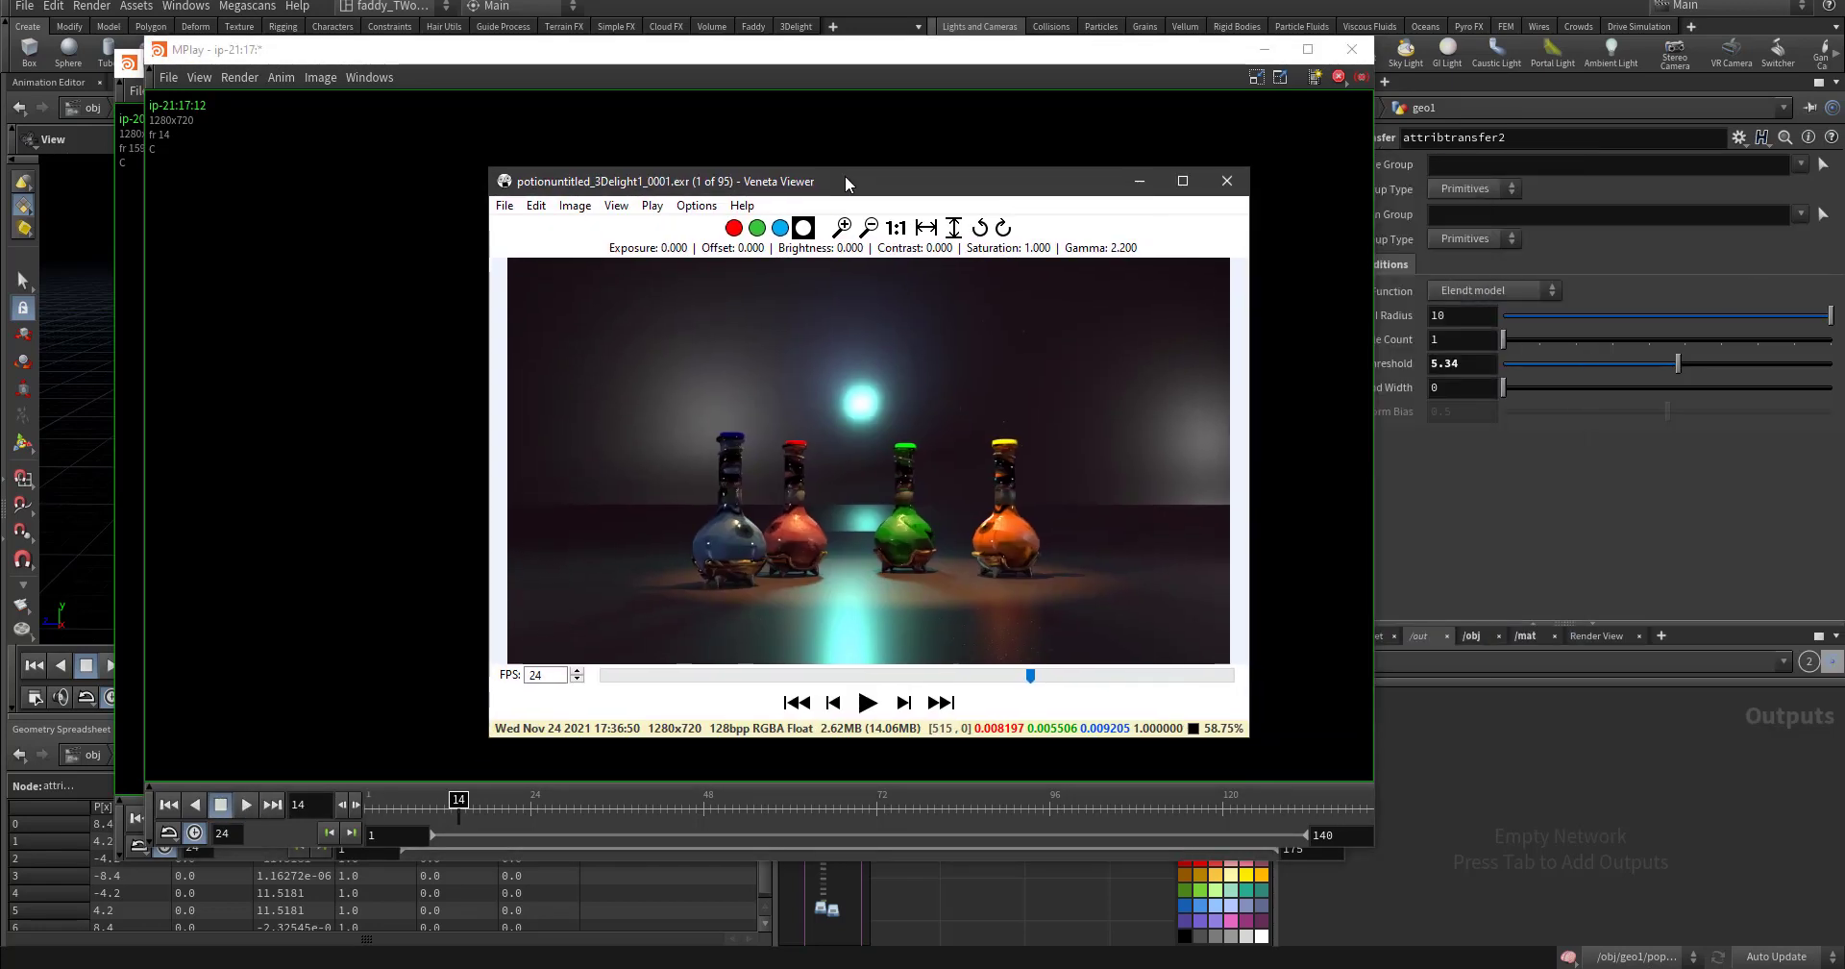
# - Play the 95-frame potionuntitled EXR sequence in Veneta Viewer
pyautogui.click(866, 693)
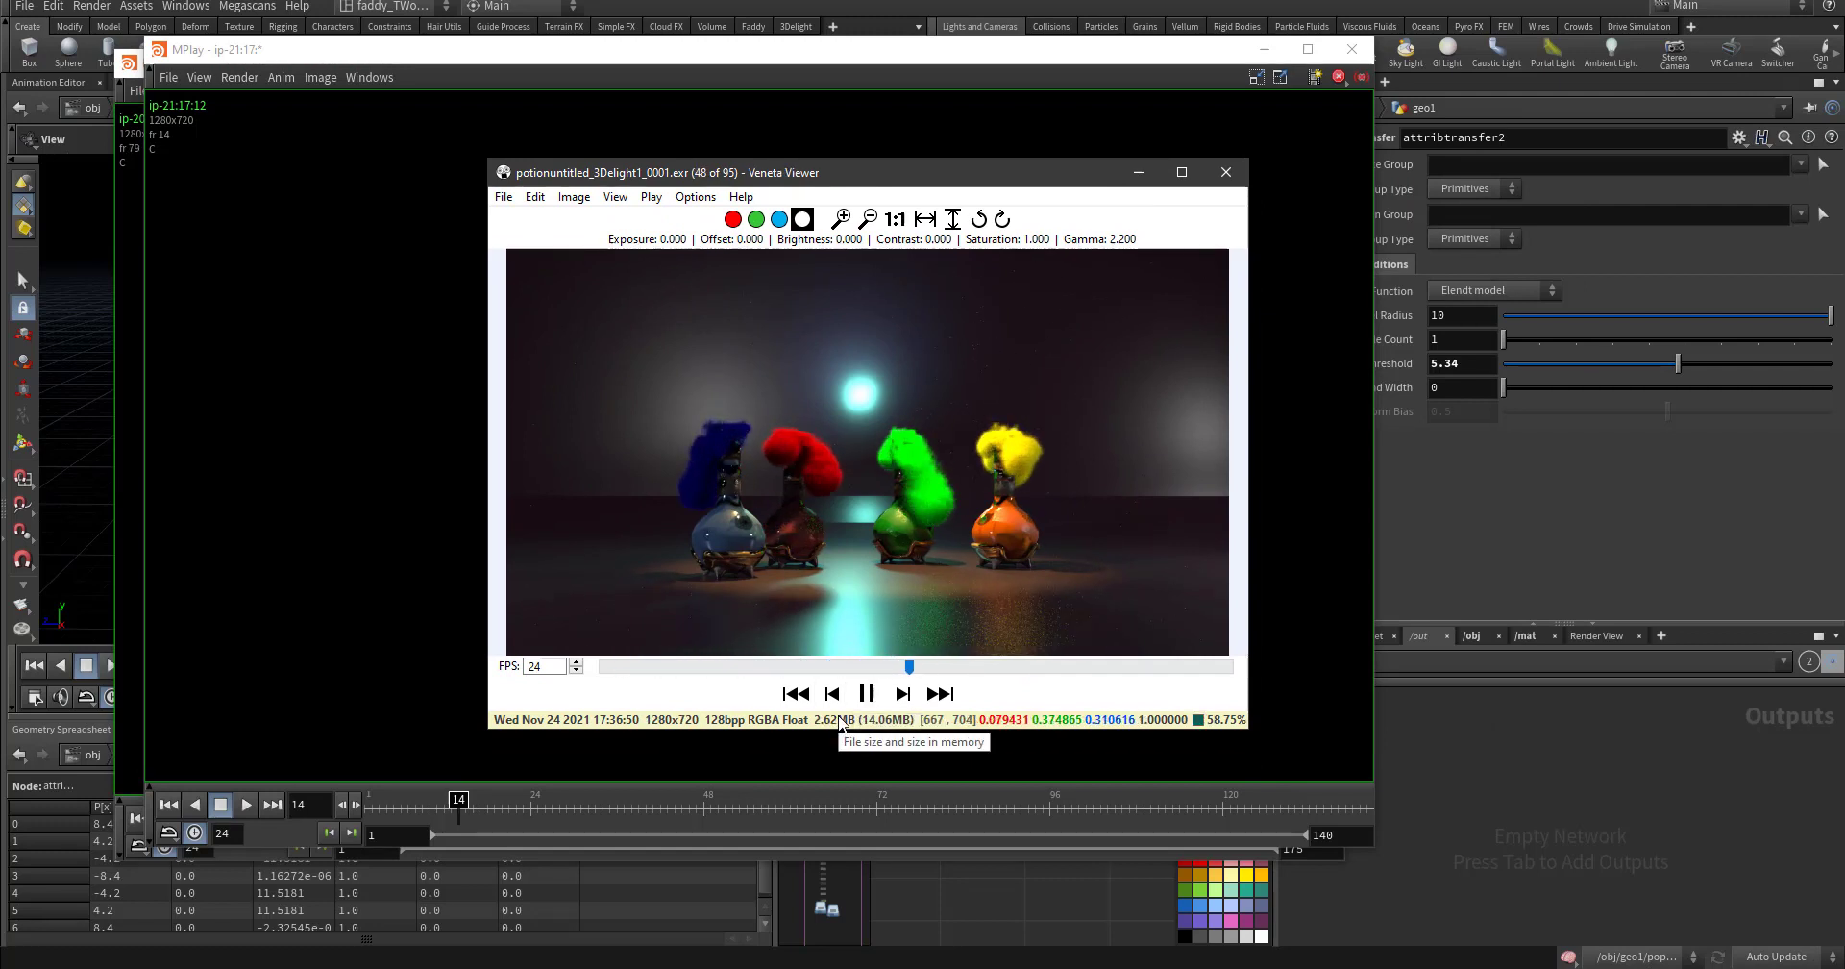